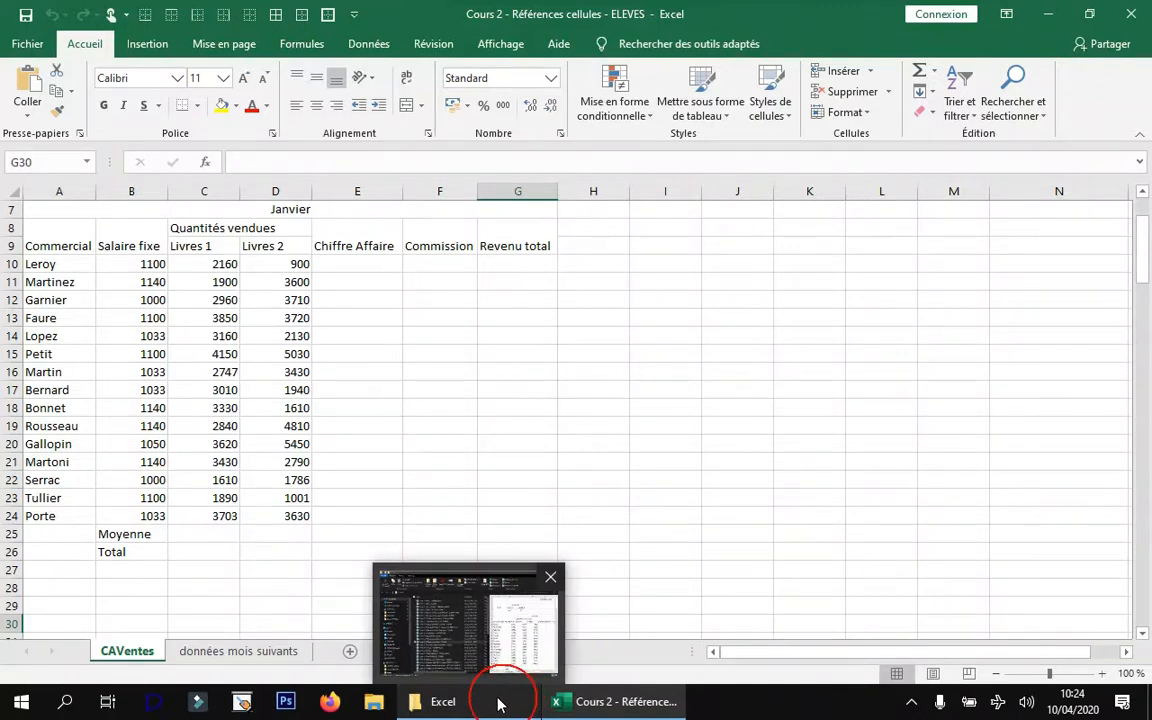
# - Switch to the Excel folder in File Explorer and open the workbook "Cours 2 - Références cellules - CORRECTION"
pyautogui.click(500, 703)
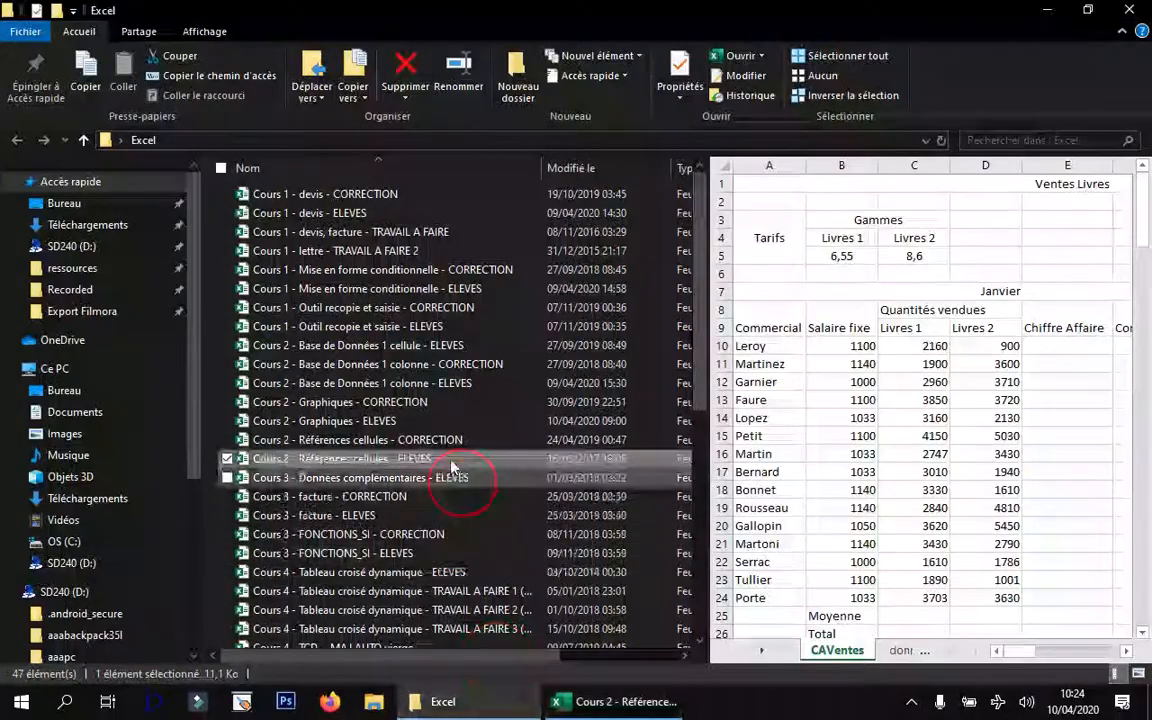
pyautogui.click(400, 440)
pyautogui.click(457, 442)
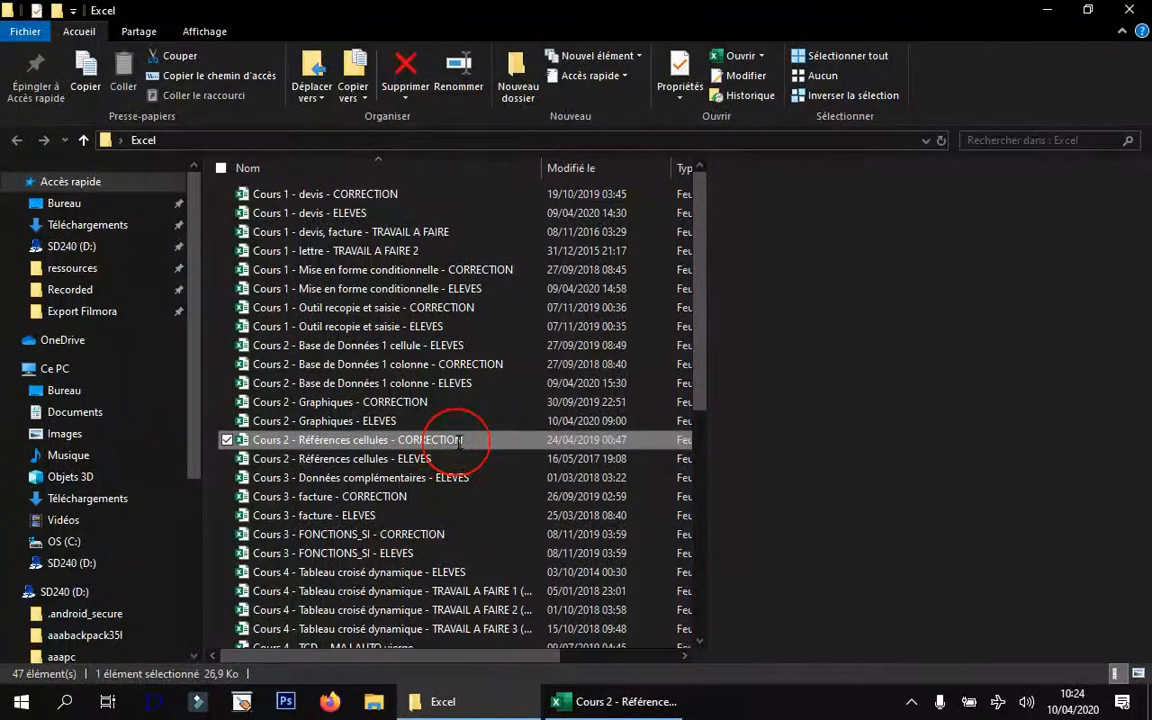
pyautogui.click(498, 439)
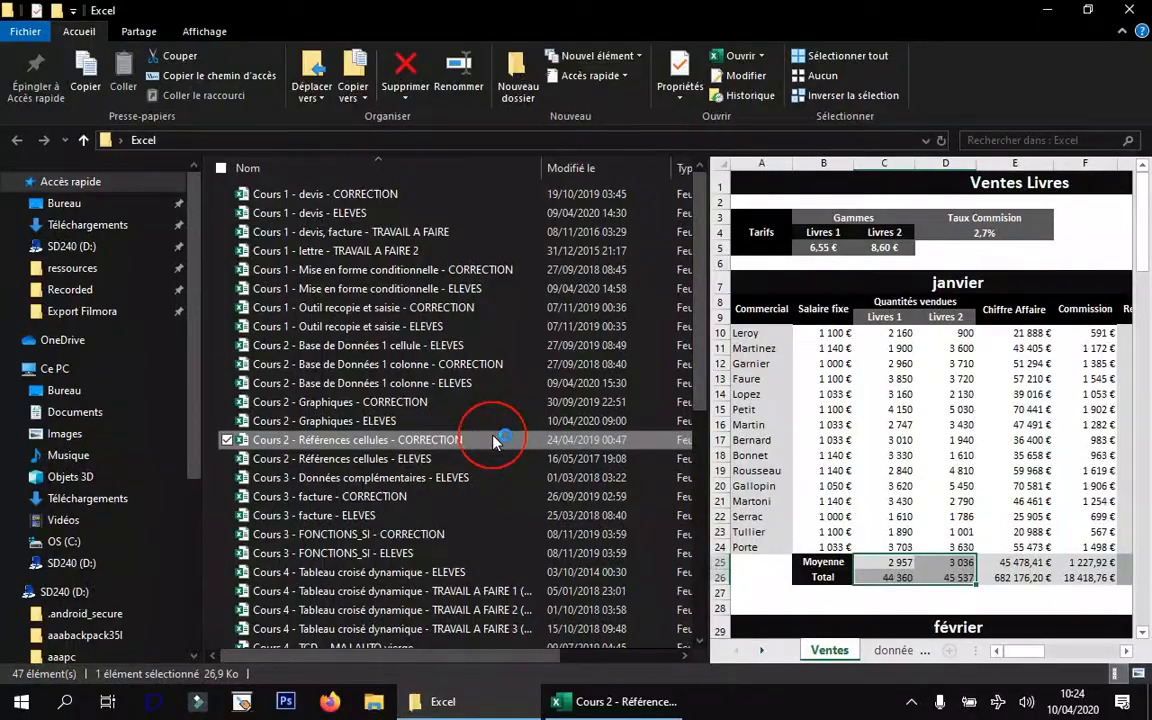
pyautogui.hotkey('alt', 'Tab')
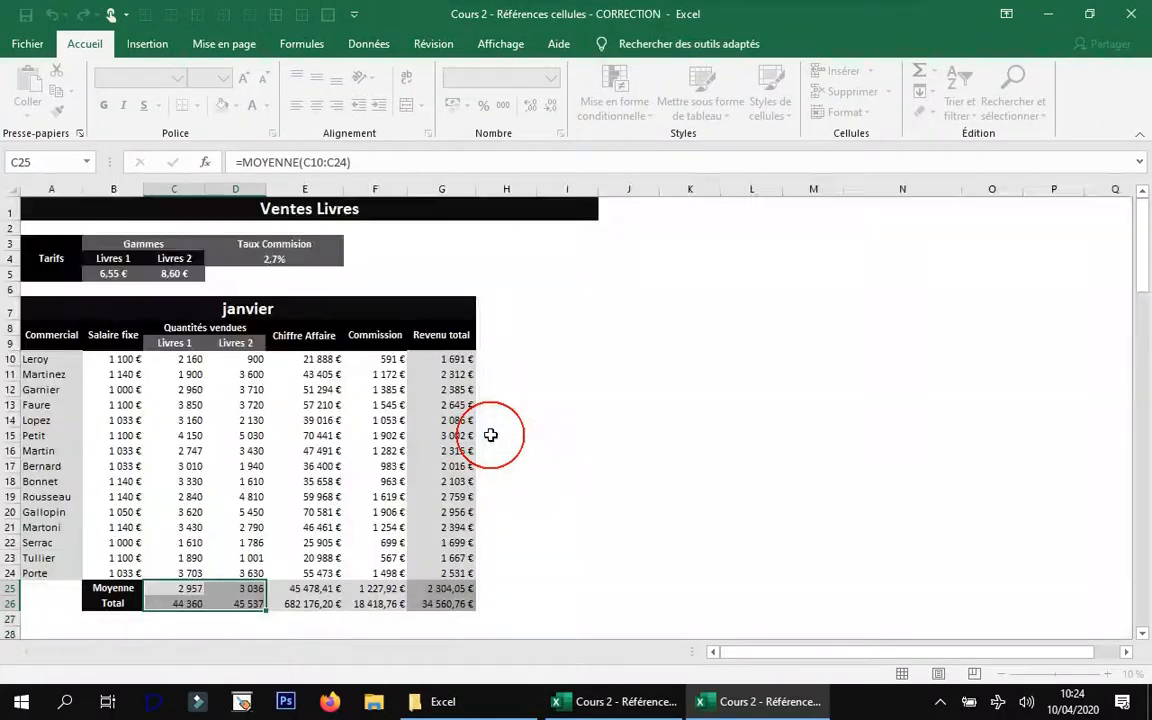
# - Examine the janvier, février and mars sales tables on the Ventes sheet of the correction workbook
pyautogui.click(576, 288)
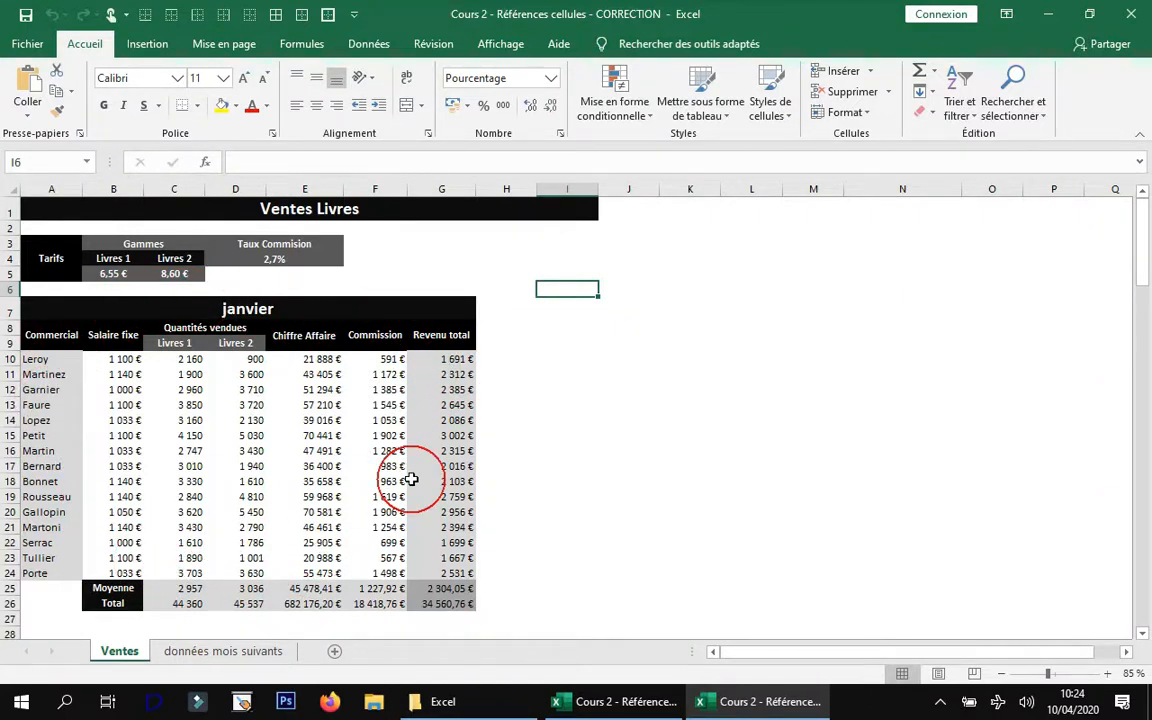
pyautogui.scroll(-2, 545, 440)
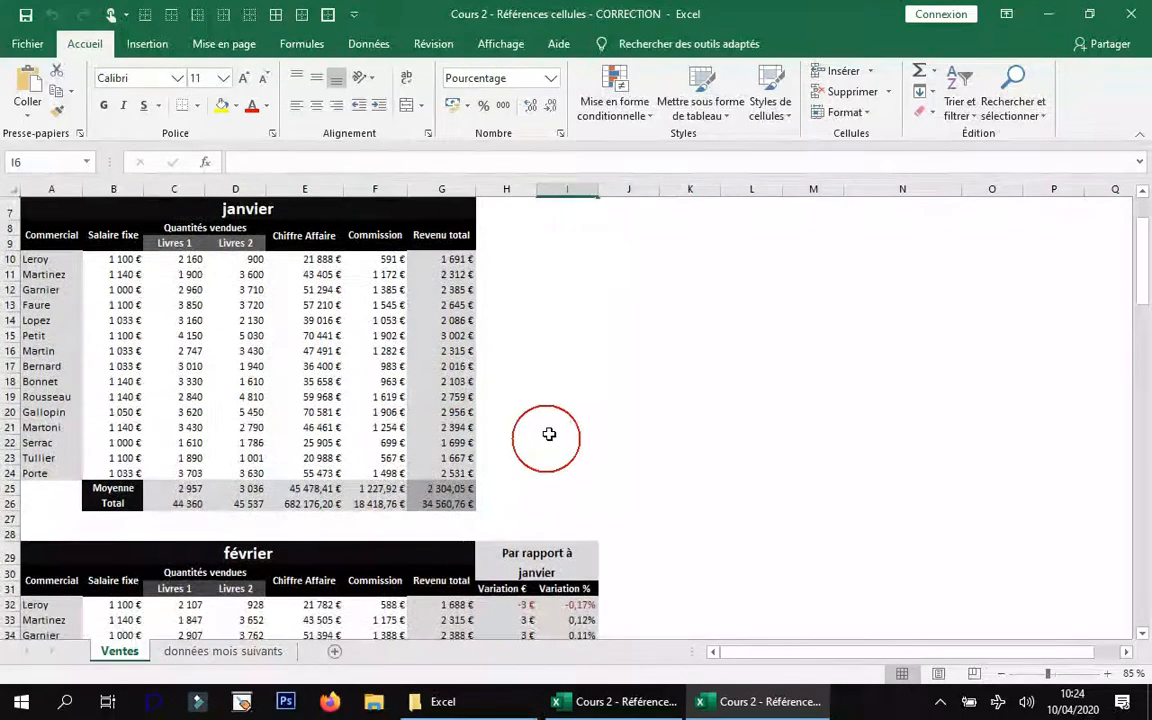
pyautogui.scroll(-5, 551, 428)
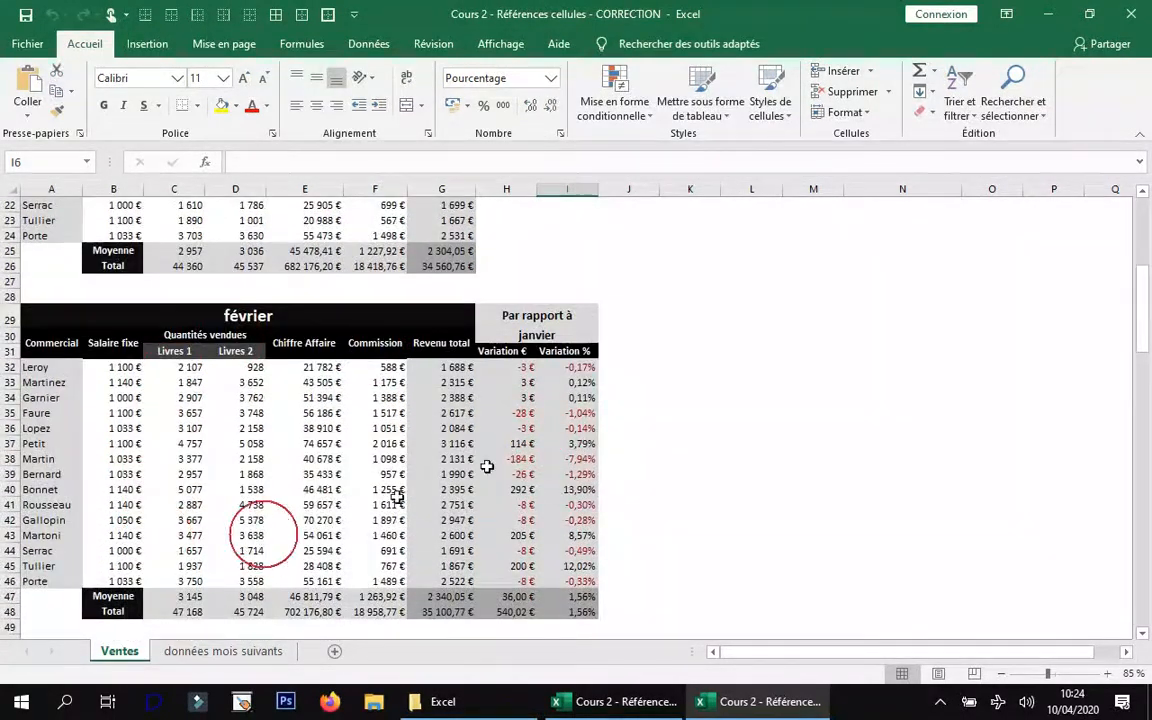
pyautogui.scroll(-10, 571, 445)
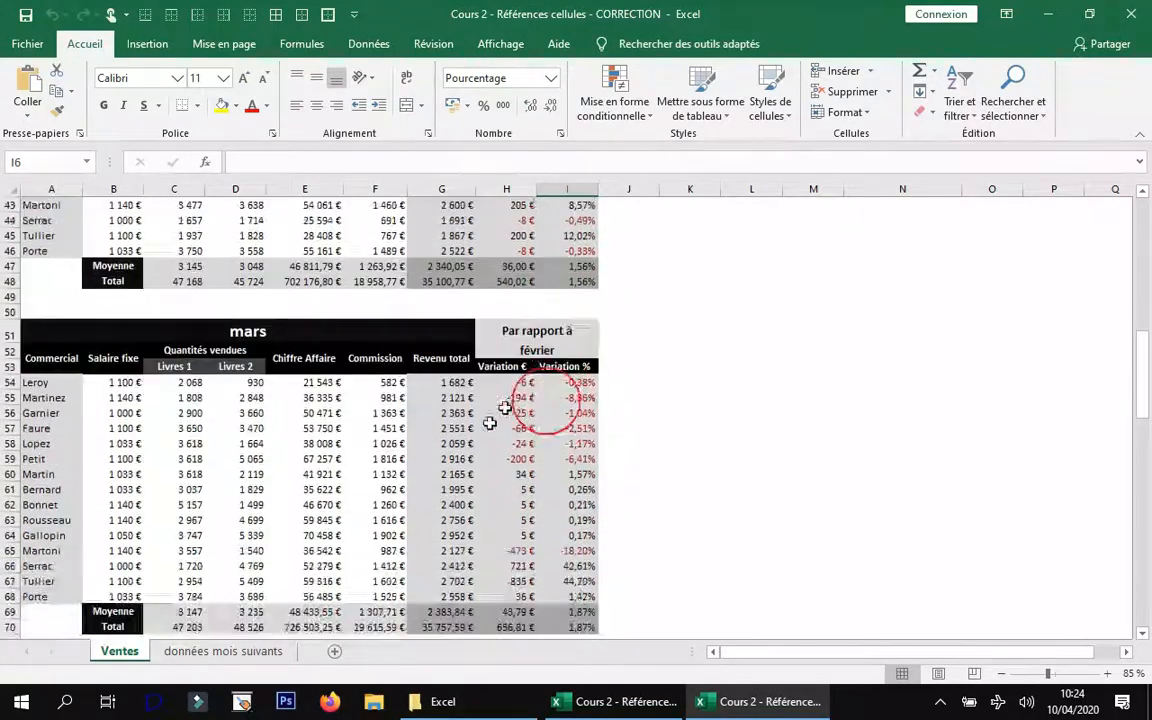
pyautogui.scroll(-7, 480, 468)
pyautogui.scroll(7, 491, 468)
pyautogui.scroll(17, 491, 468)
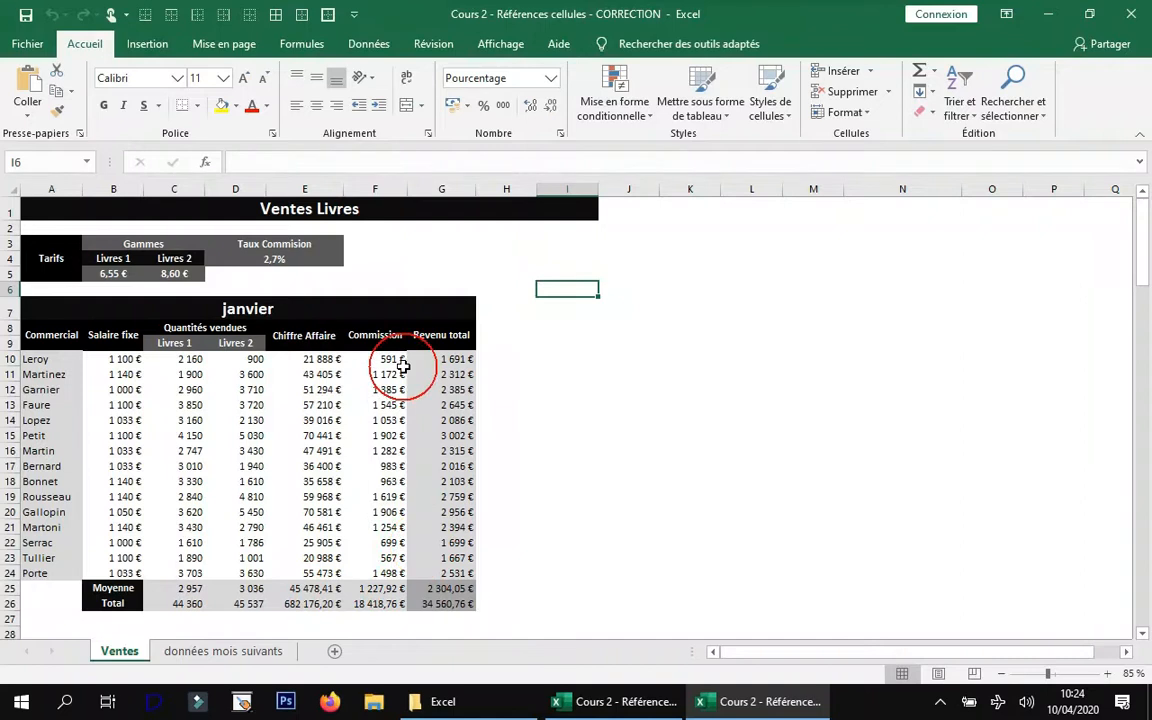
# - Switch back to the workbook "Cours 2 - Références cellules - ELEVES" and show the beginning of the CAVentes sheet
pyautogui.click(613, 706)
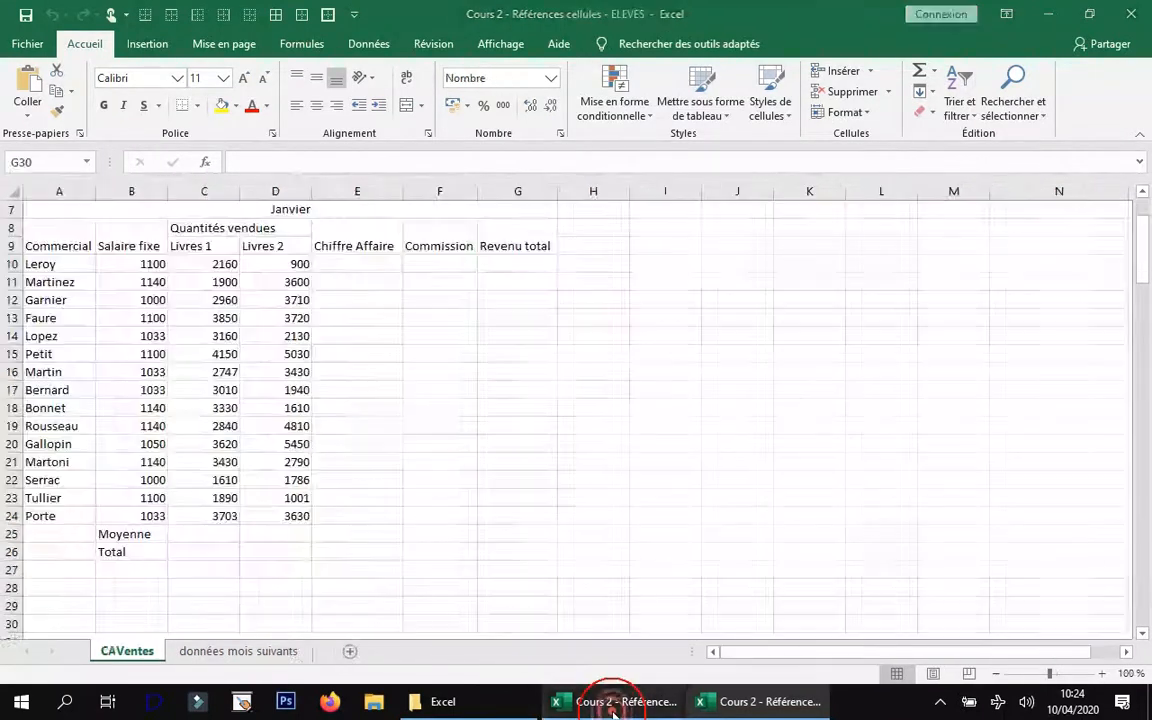
pyautogui.scroll(1, 398, 465)
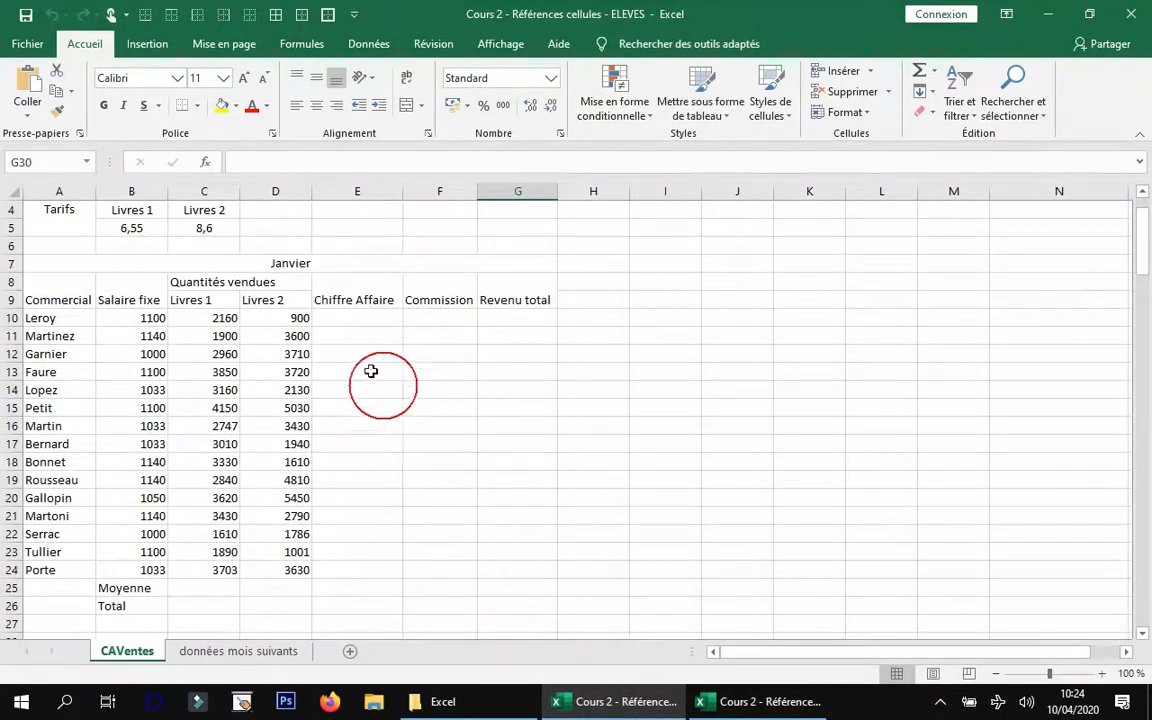
pyautogui.scroll(1, 375, 365)
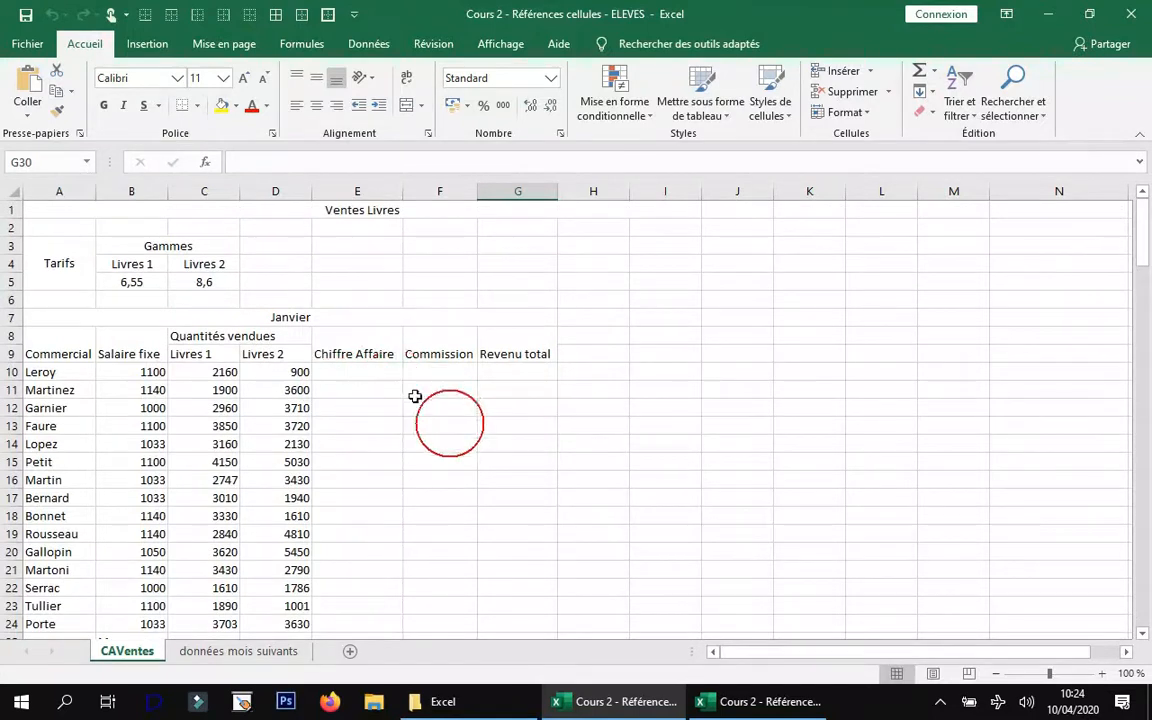
# - Enter the Chiffre Affaire formula =B5*C10+C5*D10 with relative references in cell E10
pyautogui.click(363, 372)
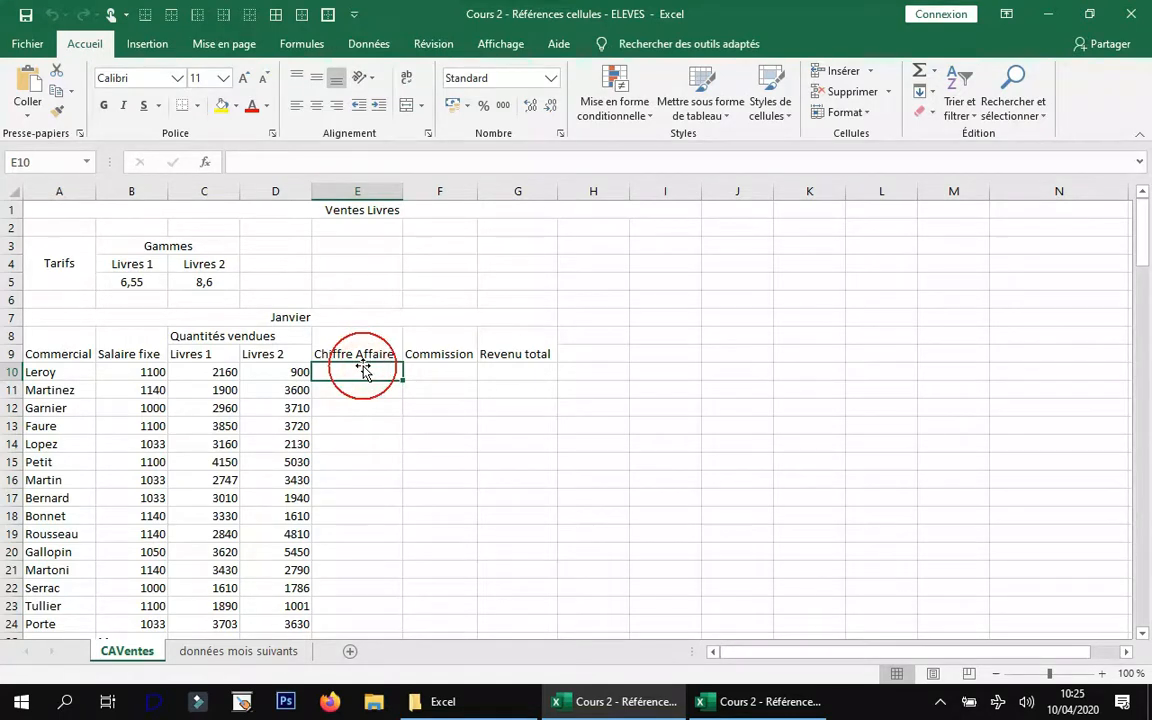
pyautogui.write('=')
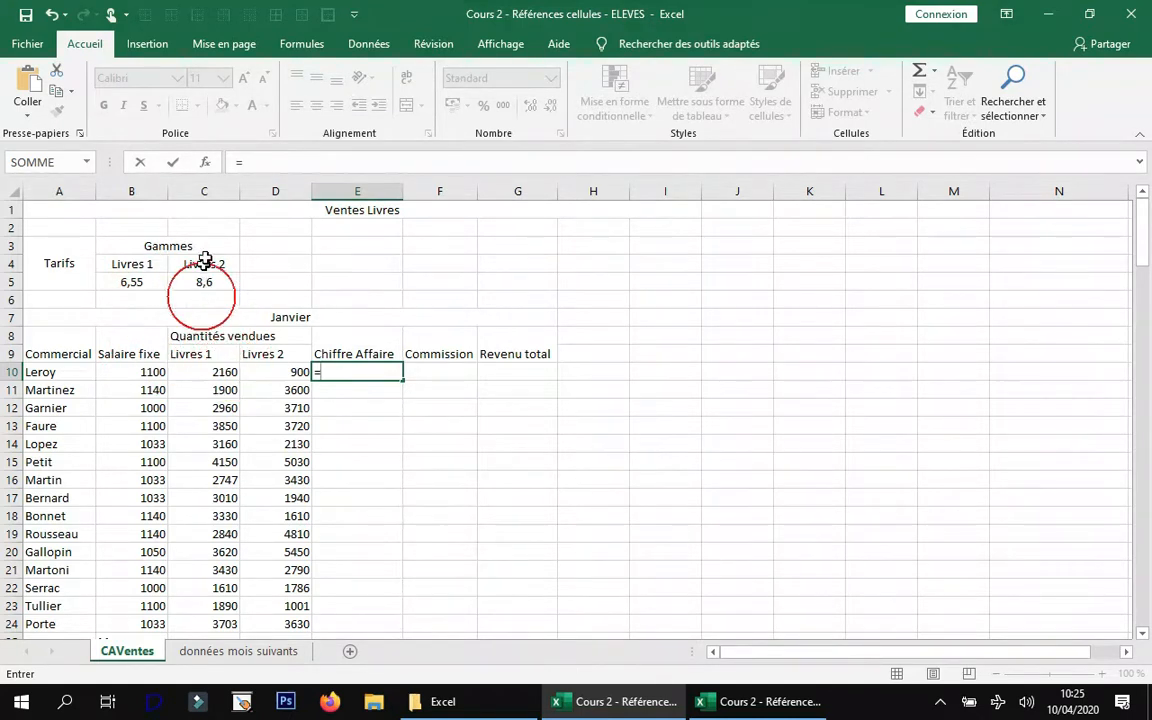
pyautogui.click(141, 282)
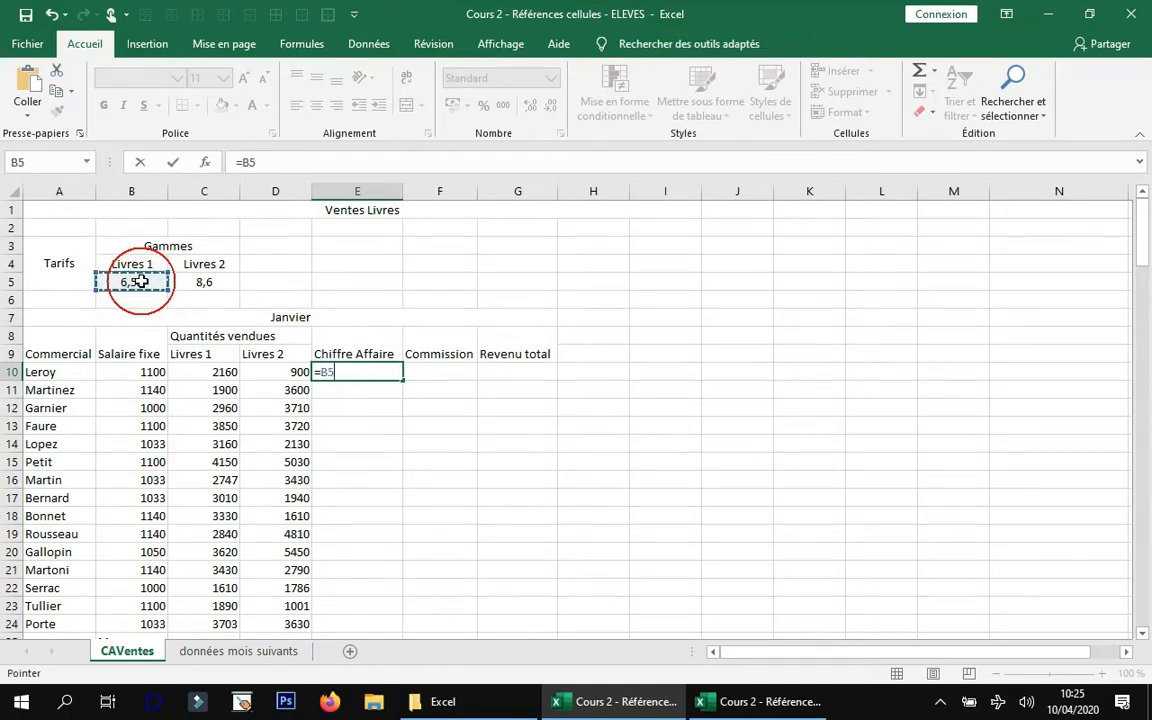
pyautogui.write('*')
pyautogui.click(215, 371)
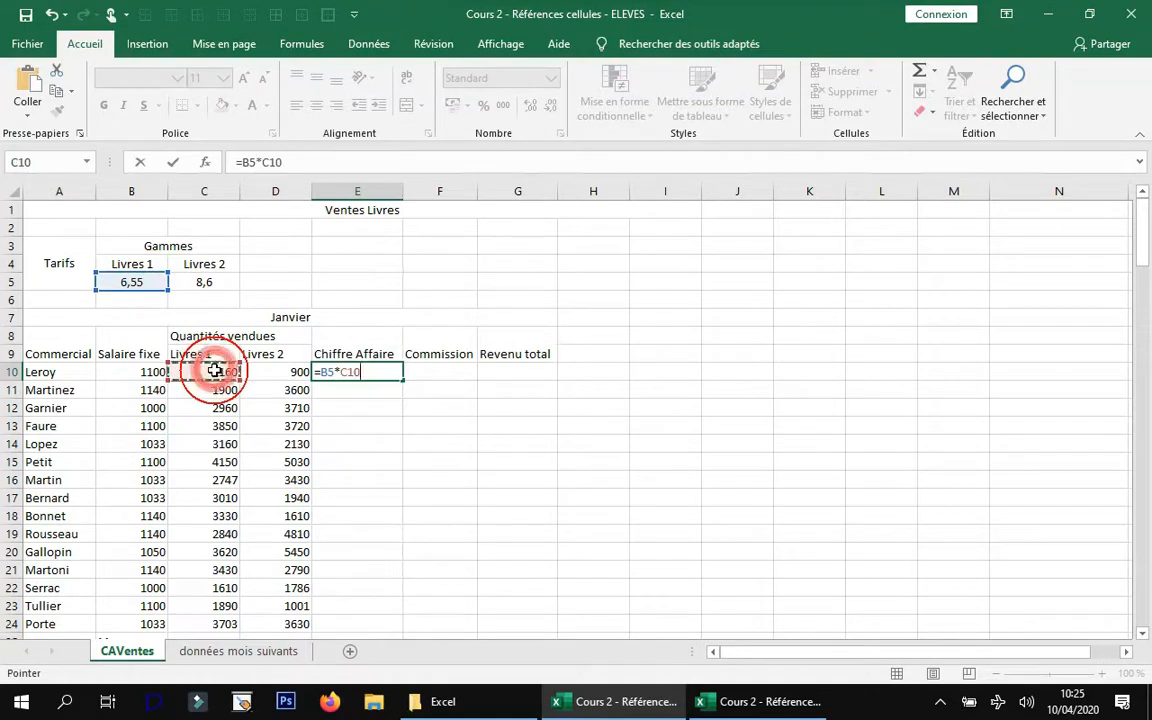
pyautogui.write('+')
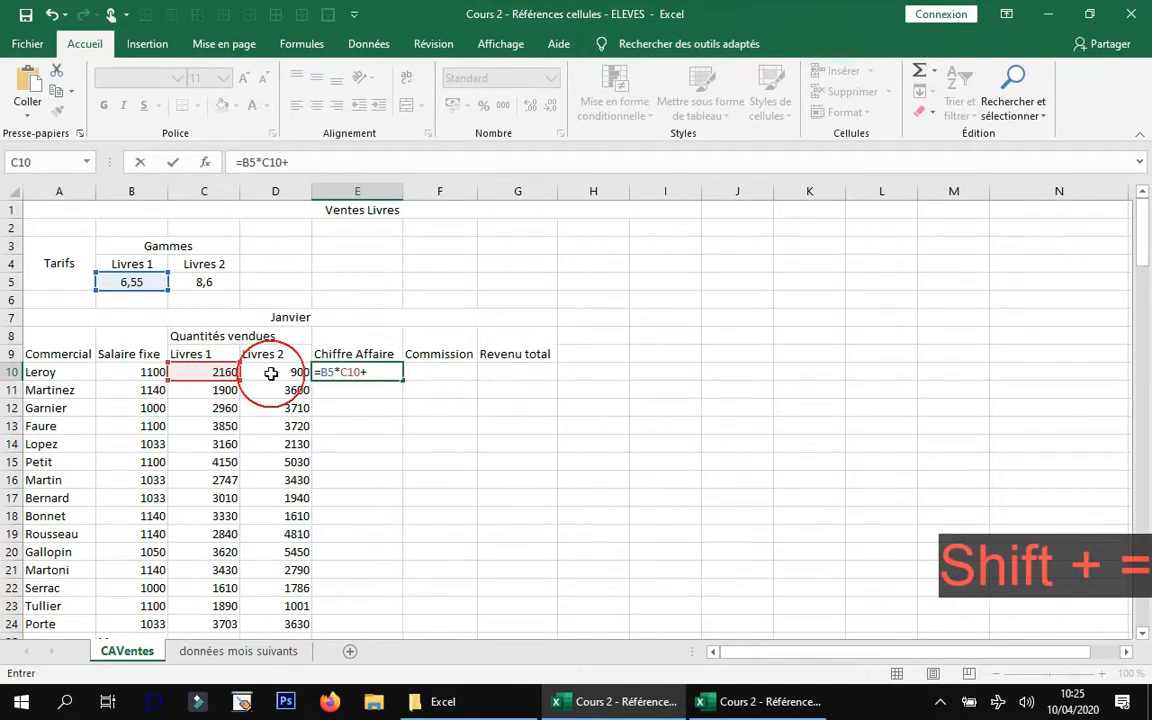
pyautogui.click(209, 281)
pyautogui.write('*')
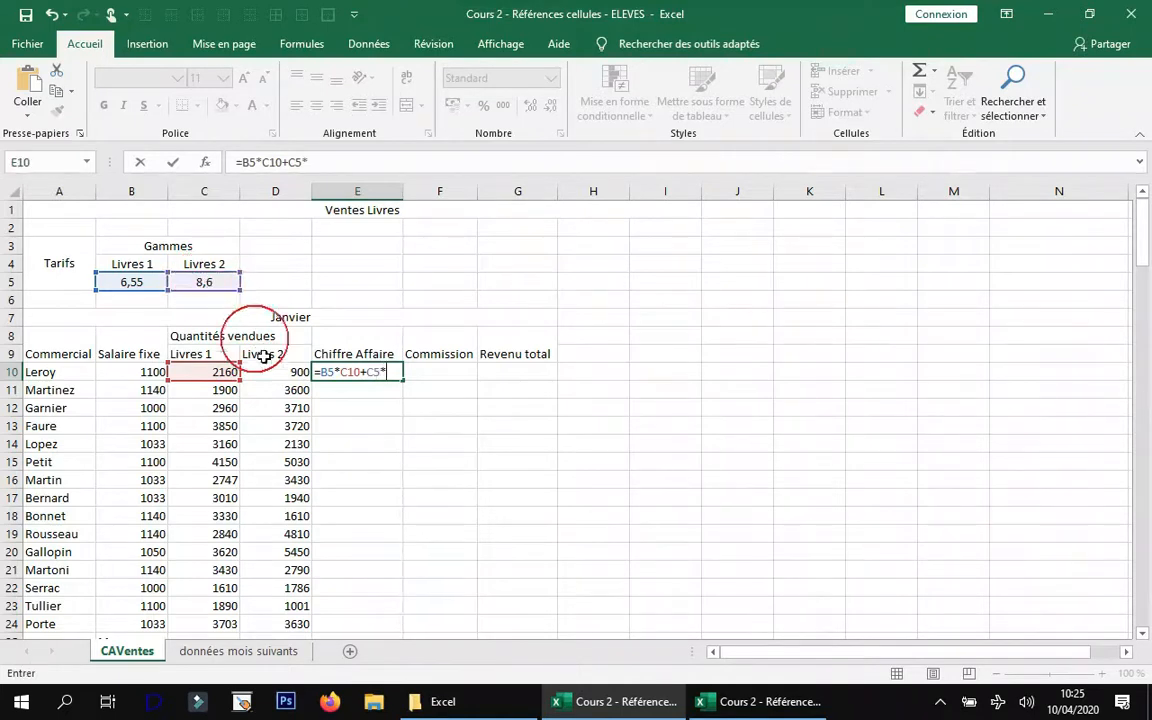
pyautogui.click(283, 376)
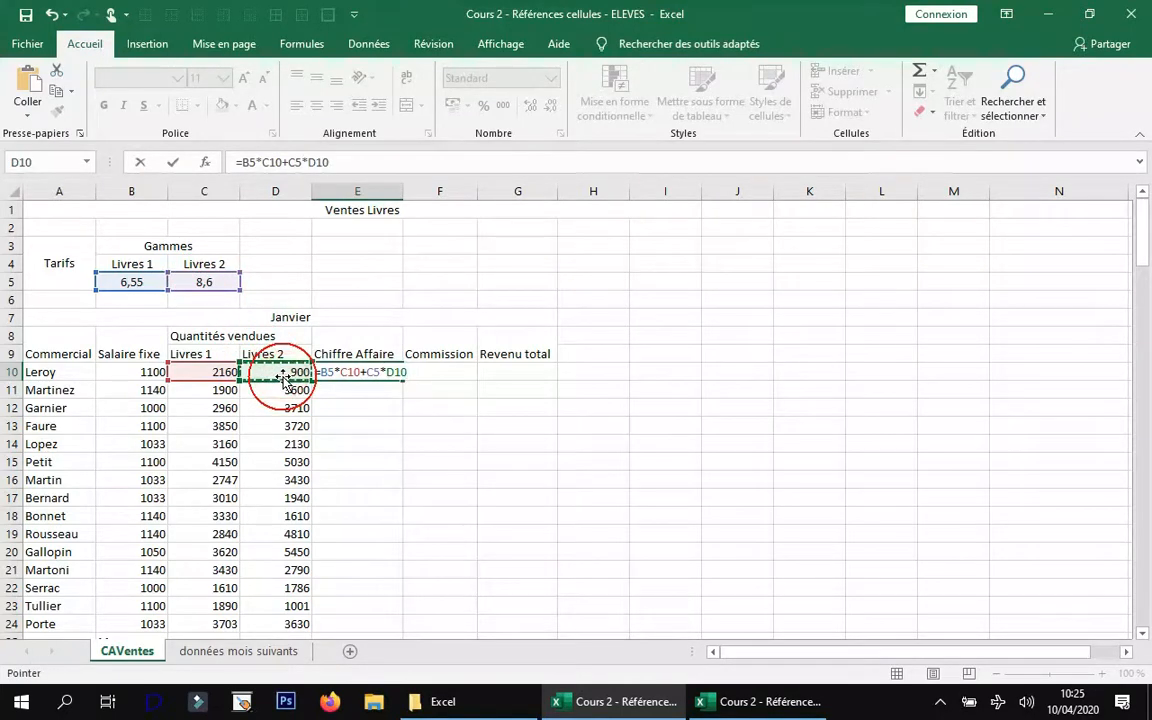
pyautogui.press('Return')
# - Fill the E10 formula down to E24 and inspect the cell references in E24 without changing them
pyautogui.click(390, 373)
pyautogui.moveTo(403, 378); pyautogui.dragTo(395, 628)
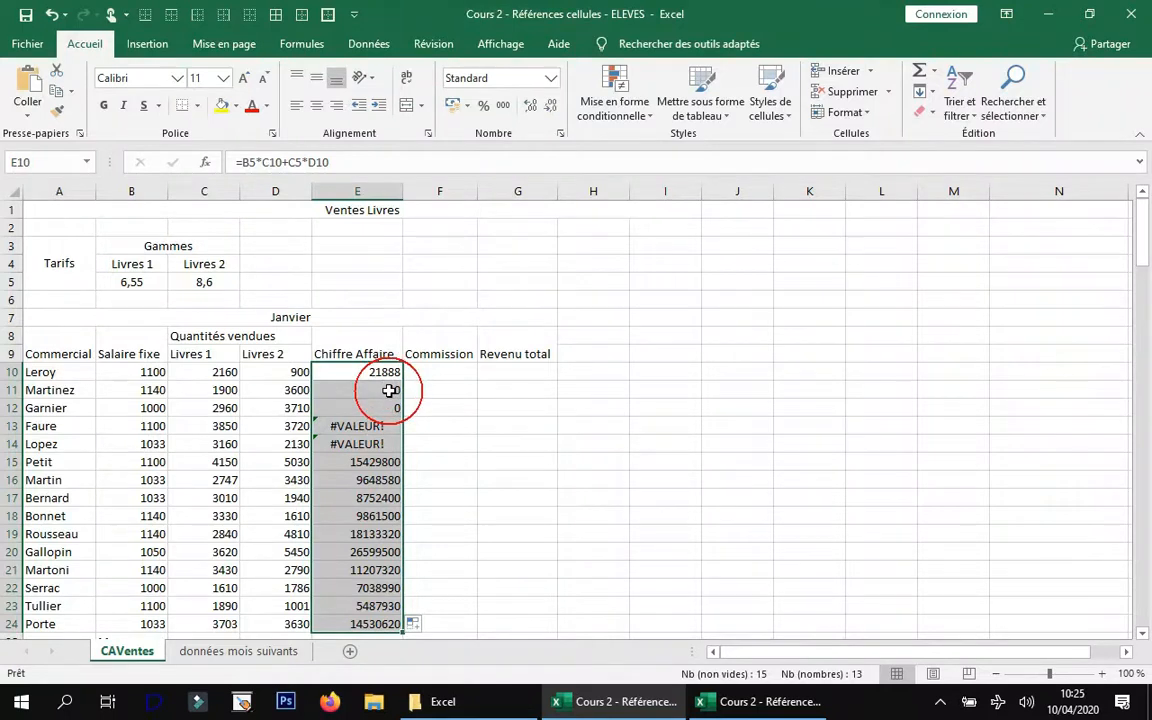
pyautogui.click(368, 624)
pyautogui.click(401, 169)
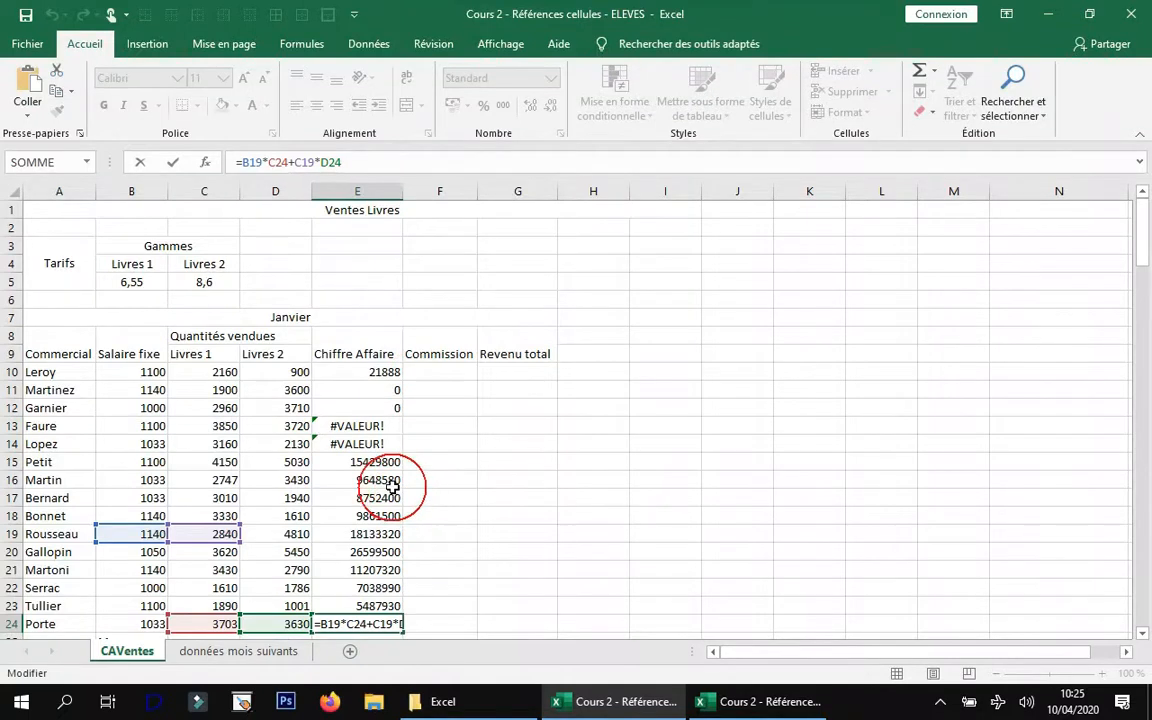
pyautogui.press('Escape')
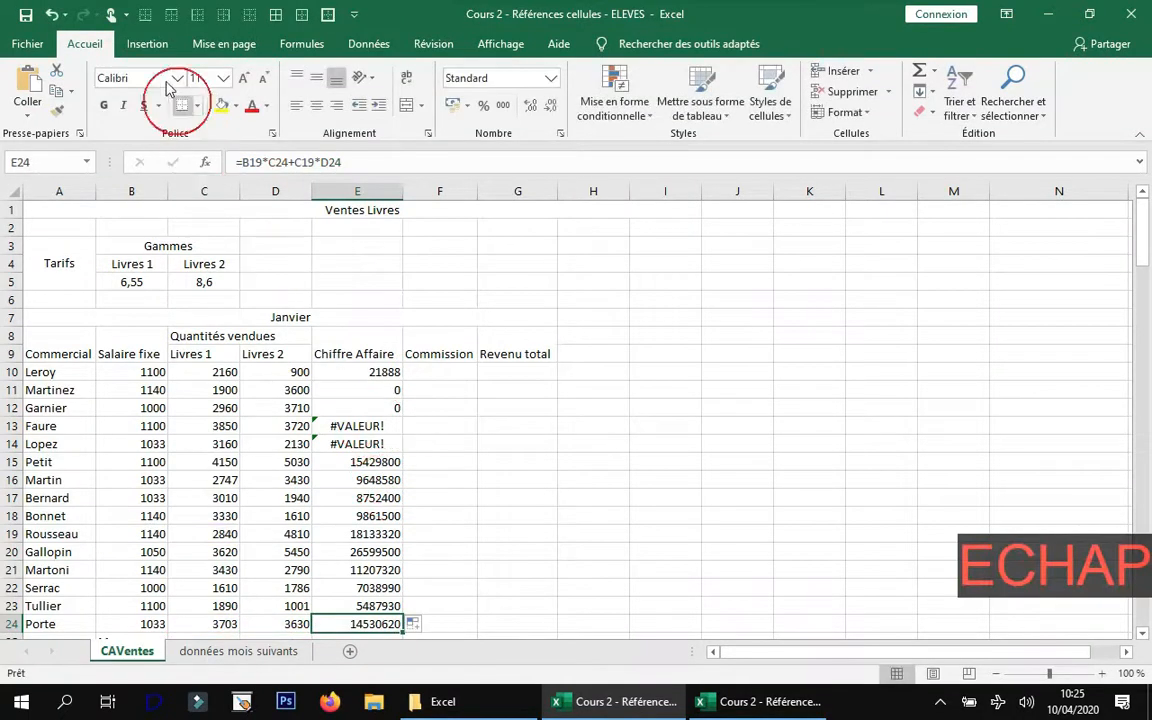
# - Undo the fill of the Chiffre Affaire column and clear the formula from cell E10
pyautogui.click(47, 18)
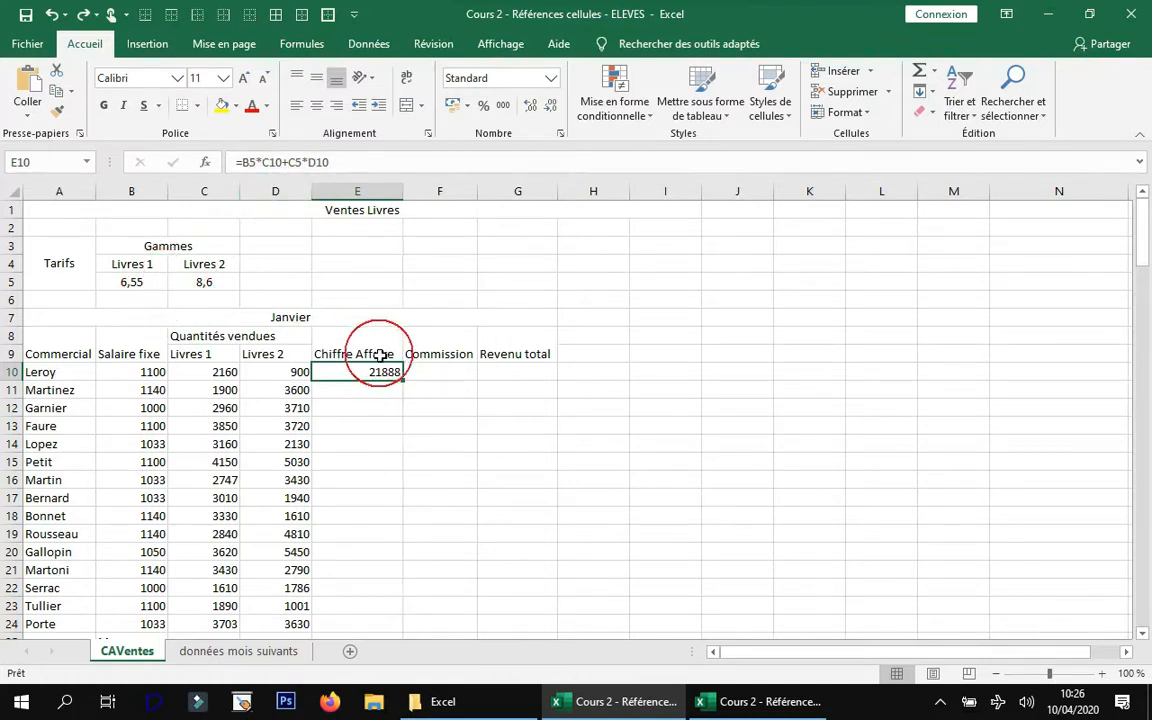
pyautogui.press('Delete')
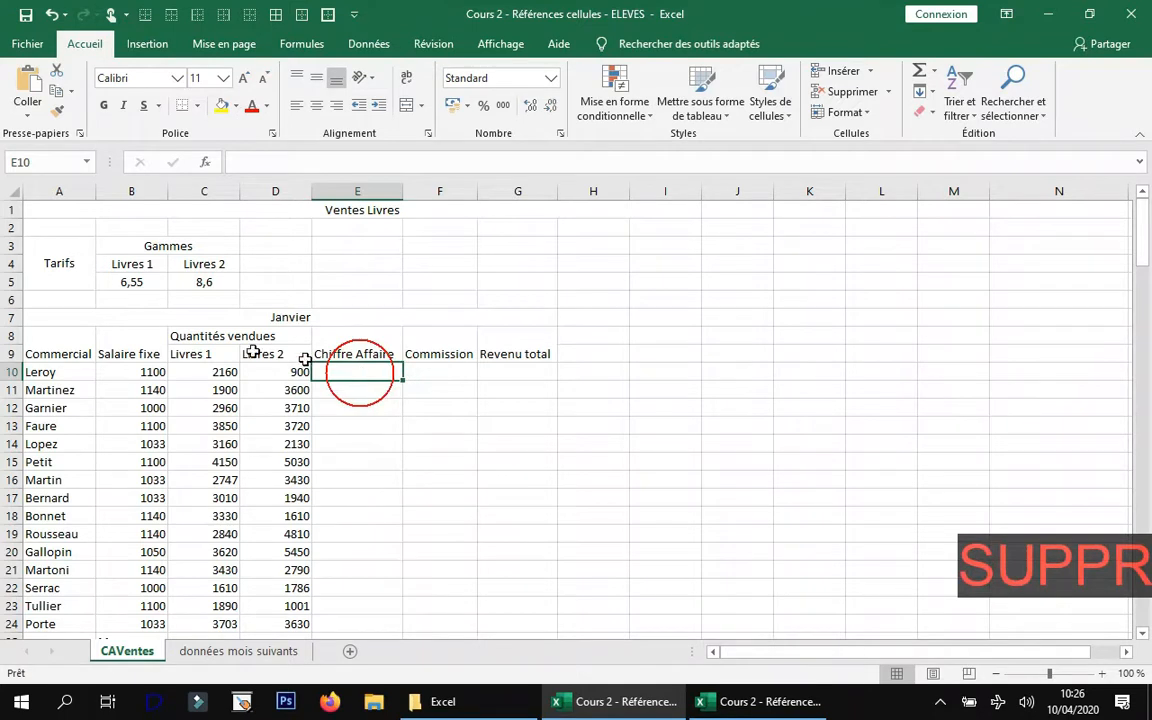
# - Define the name Prix_Livres_1 for cell B5, the Livres 1 price, with the whole workbook as its scope
pyautogui.click(140, 281)
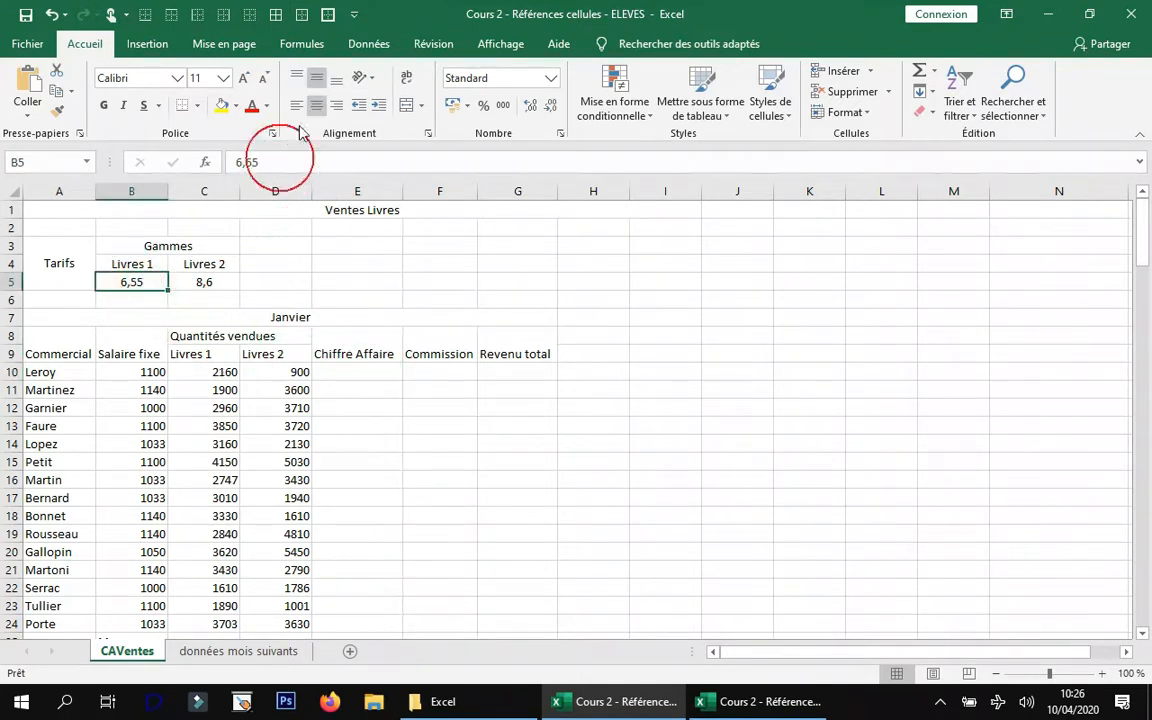
pyautogui.click(302, 44)
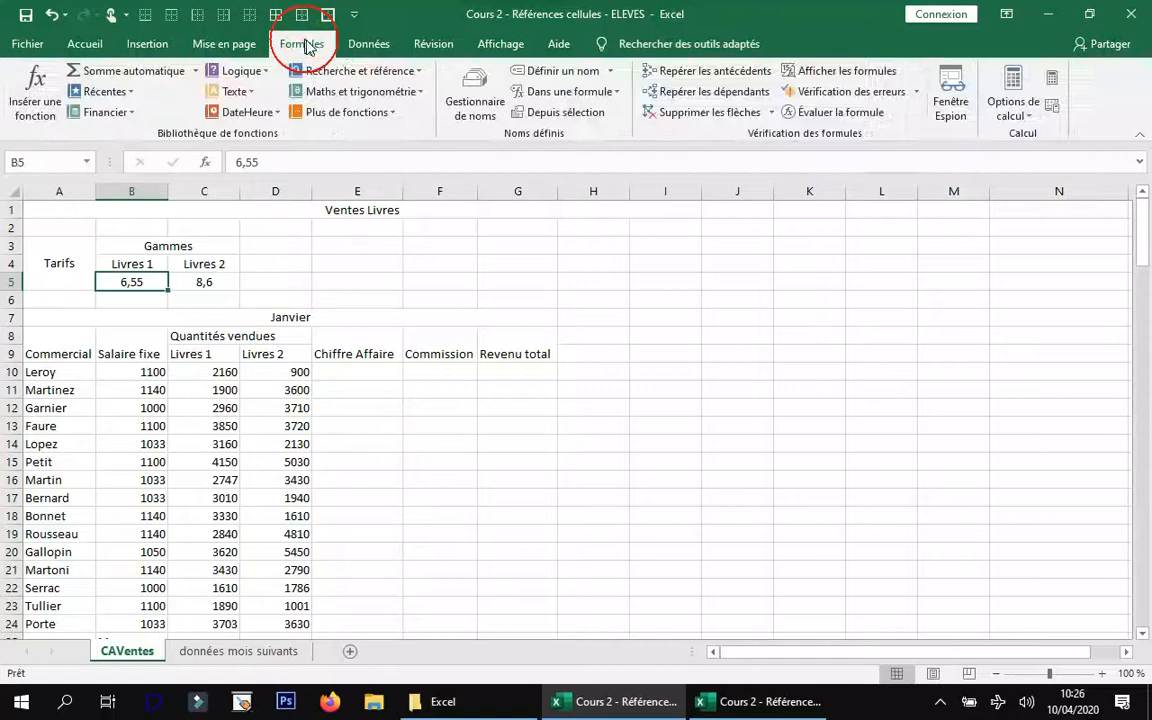
pyautogui.click(547, 72)
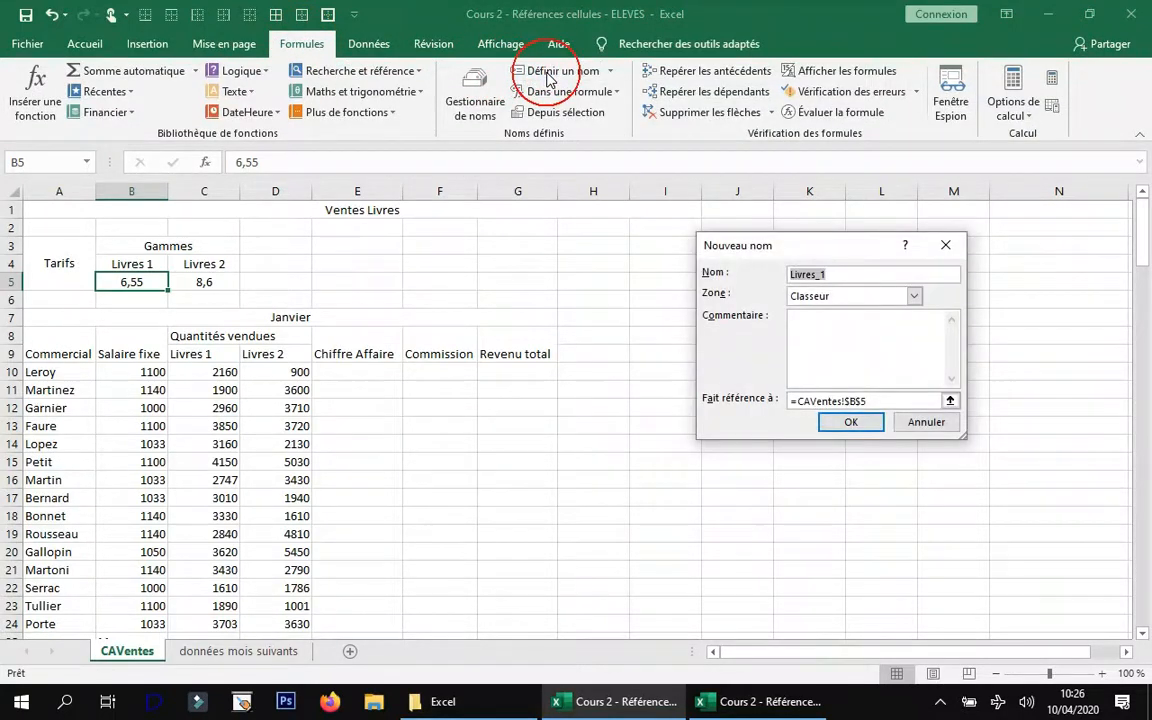
pyautogui.click(792, 274)
pyautogui.write('Prix')
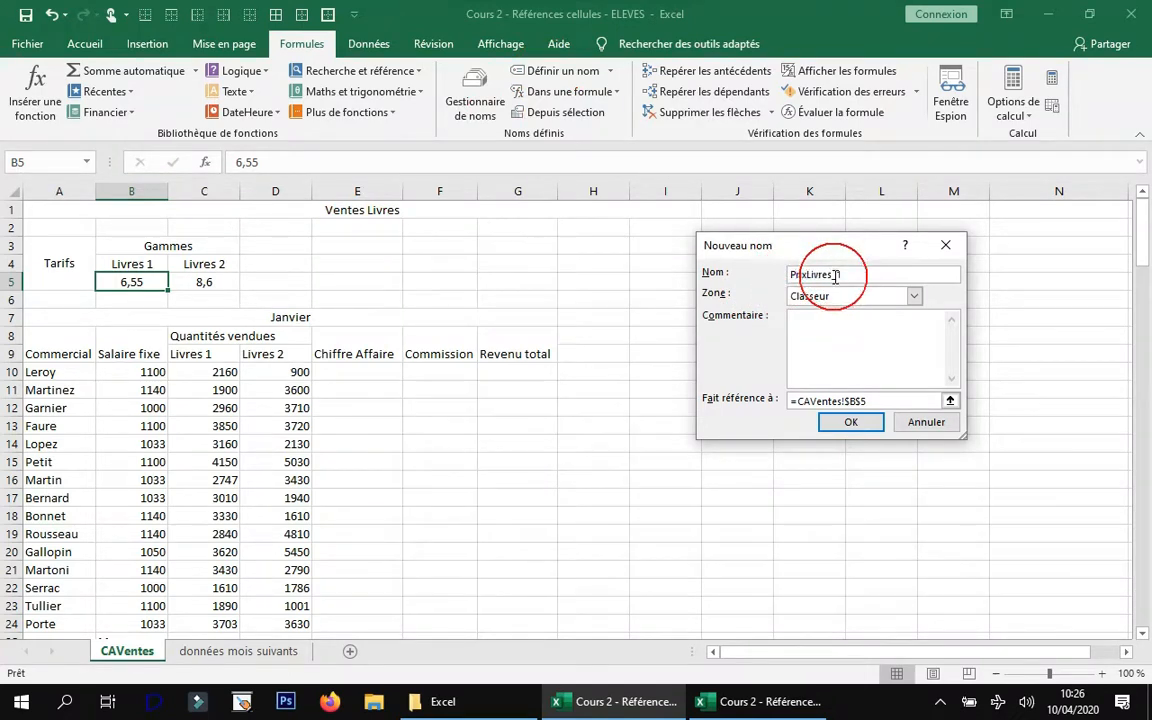
pyautogui.write('_')
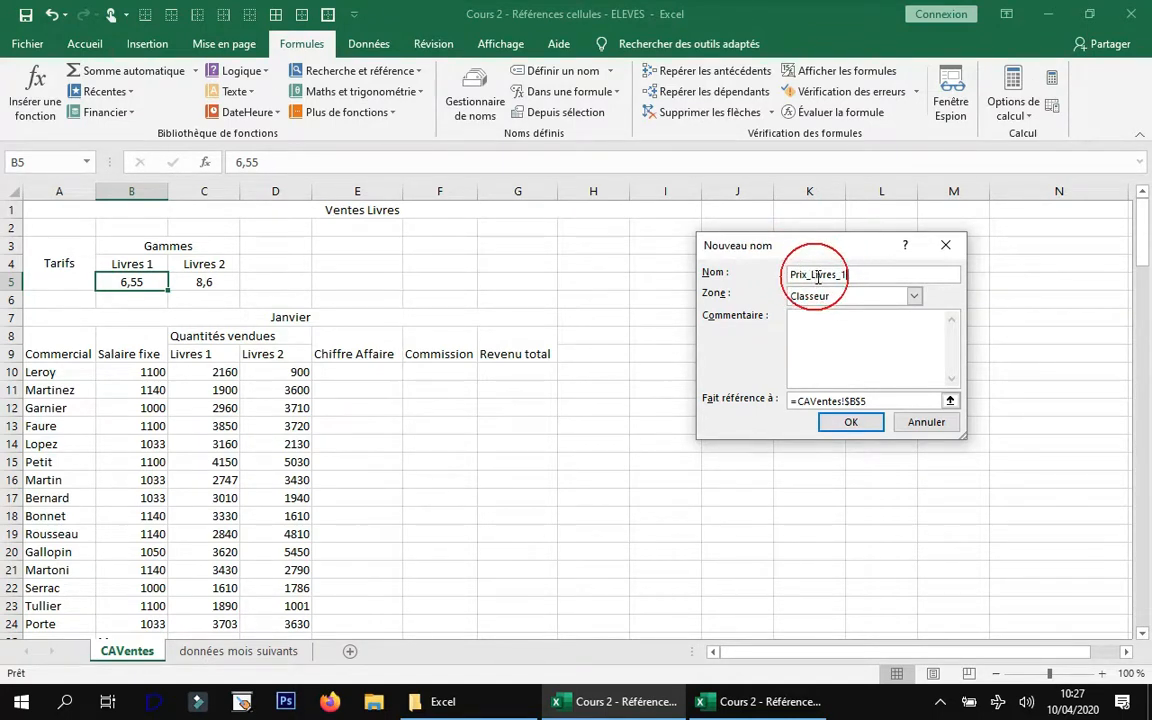
pyautogui.click(869, 430)
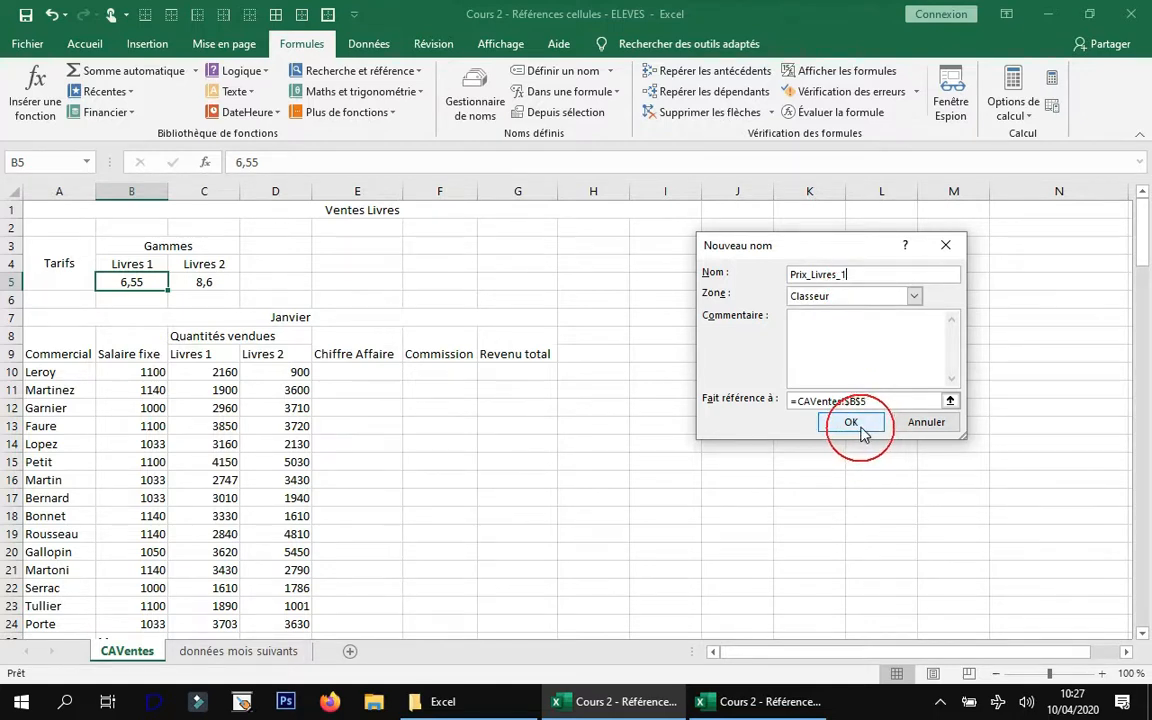
pyautogui.click(853, 424)
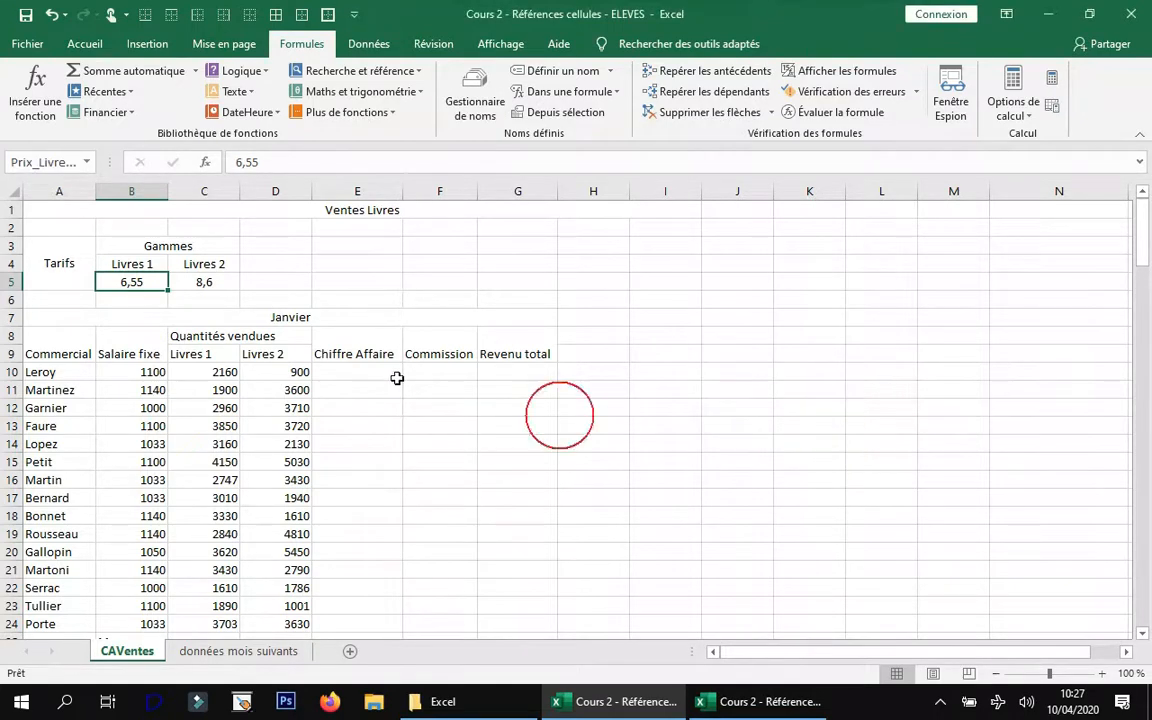
# - Define the name Prix_Livres_2 for cell C5, the Livres 2 price, with the whole workbook as its scope
pyautogui.click(228, 284)
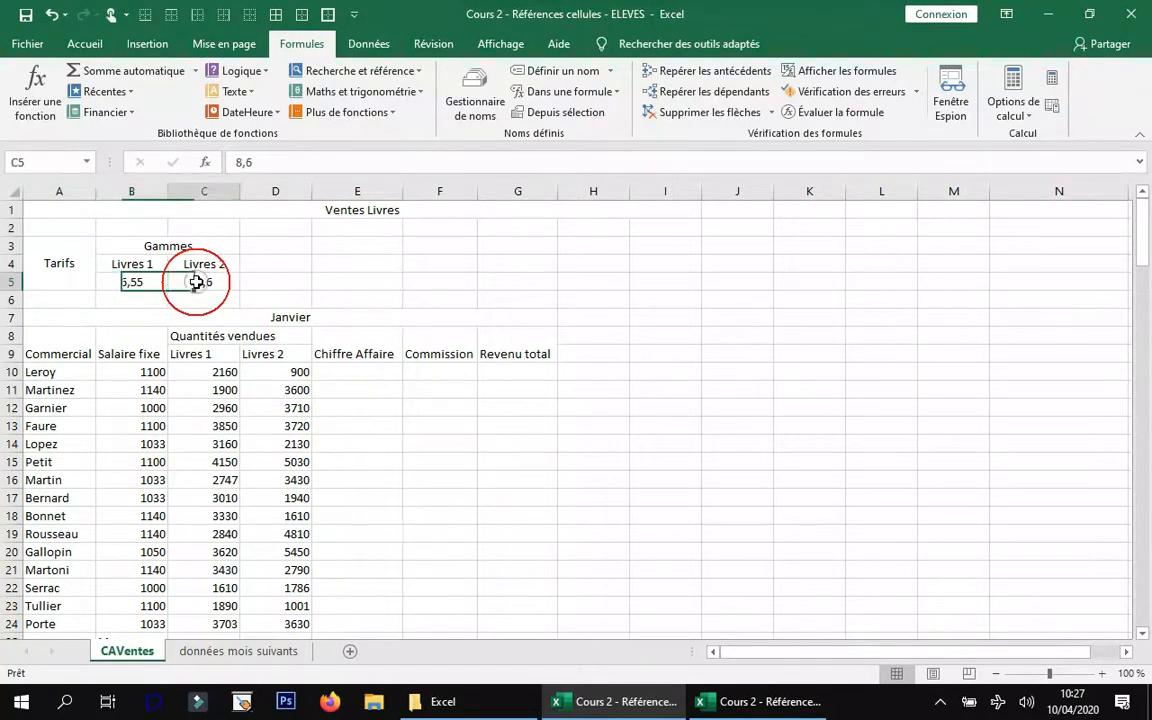
pyautogui.click(548, 72)
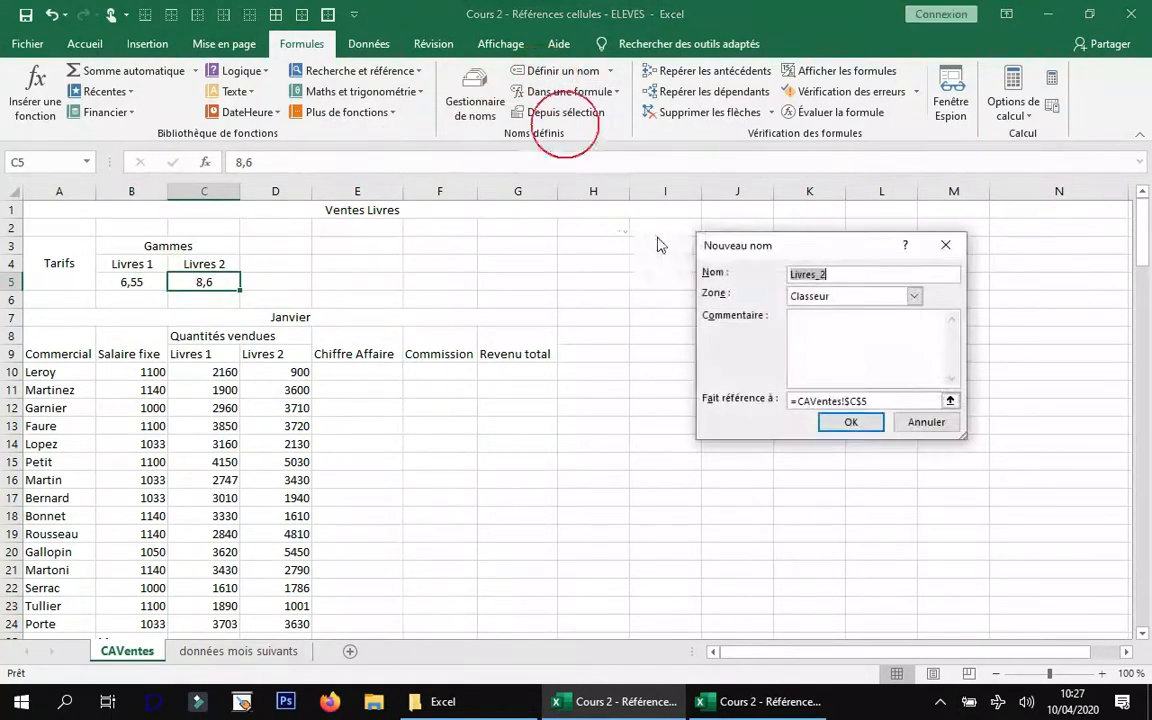
pyautogui.click(792, 274)
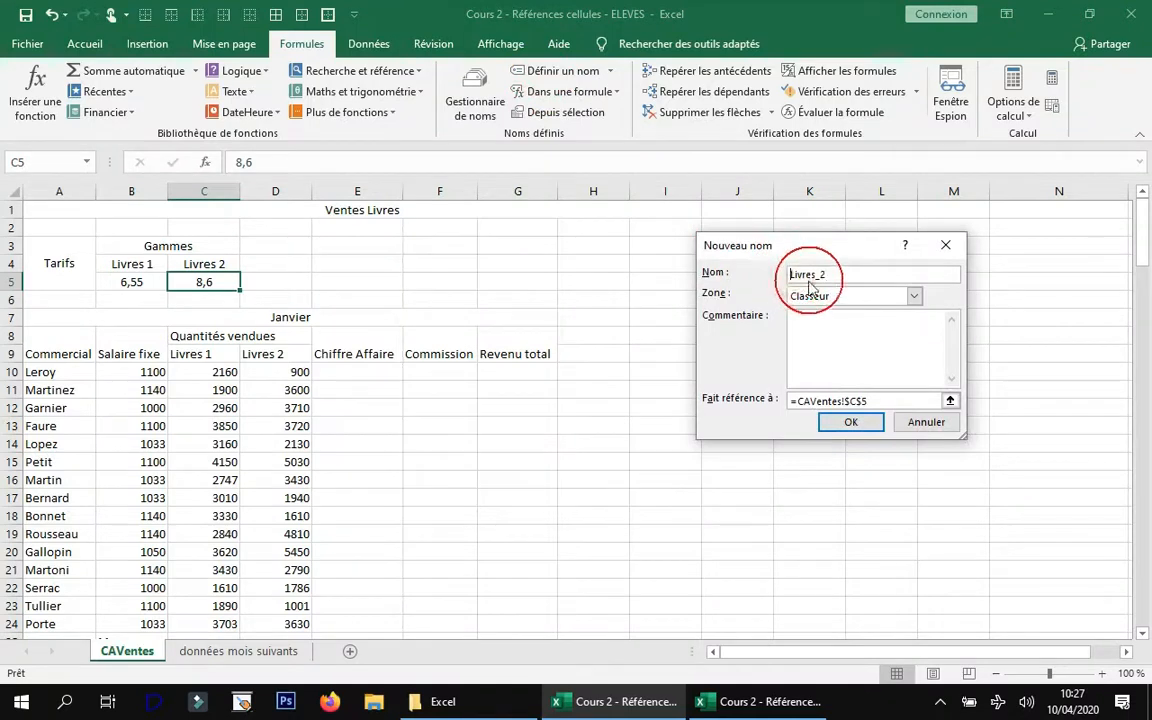
pyautogui.write('Pri')
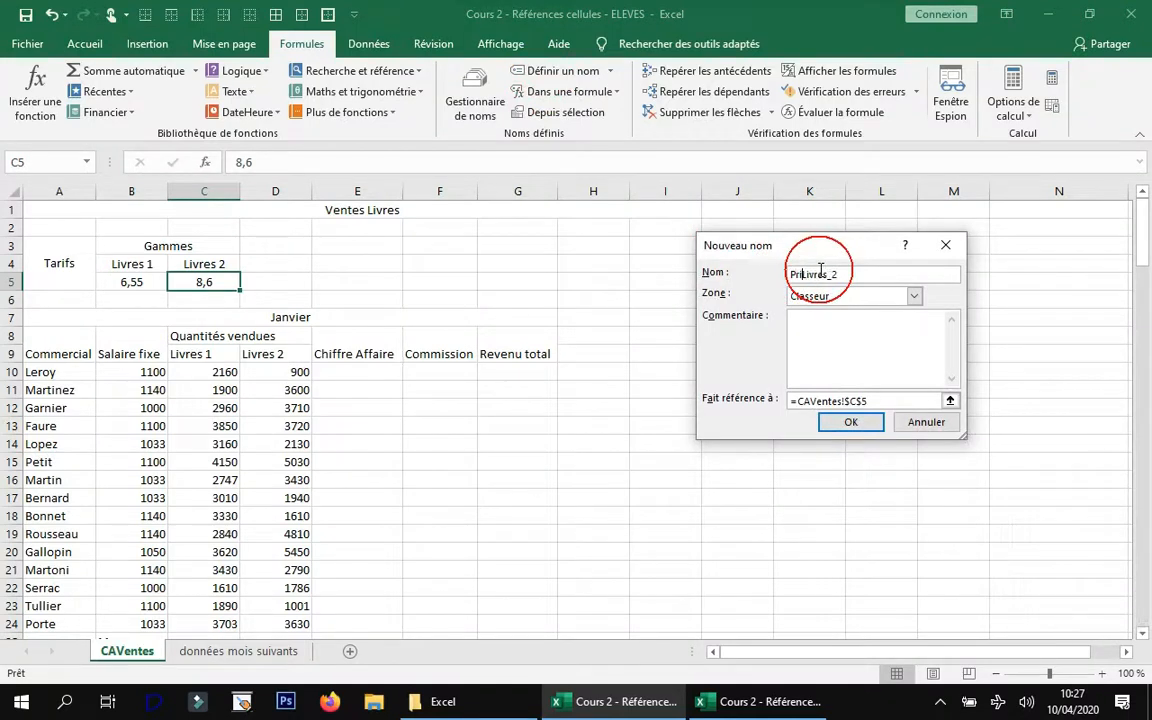
pyautogui.write('x_')
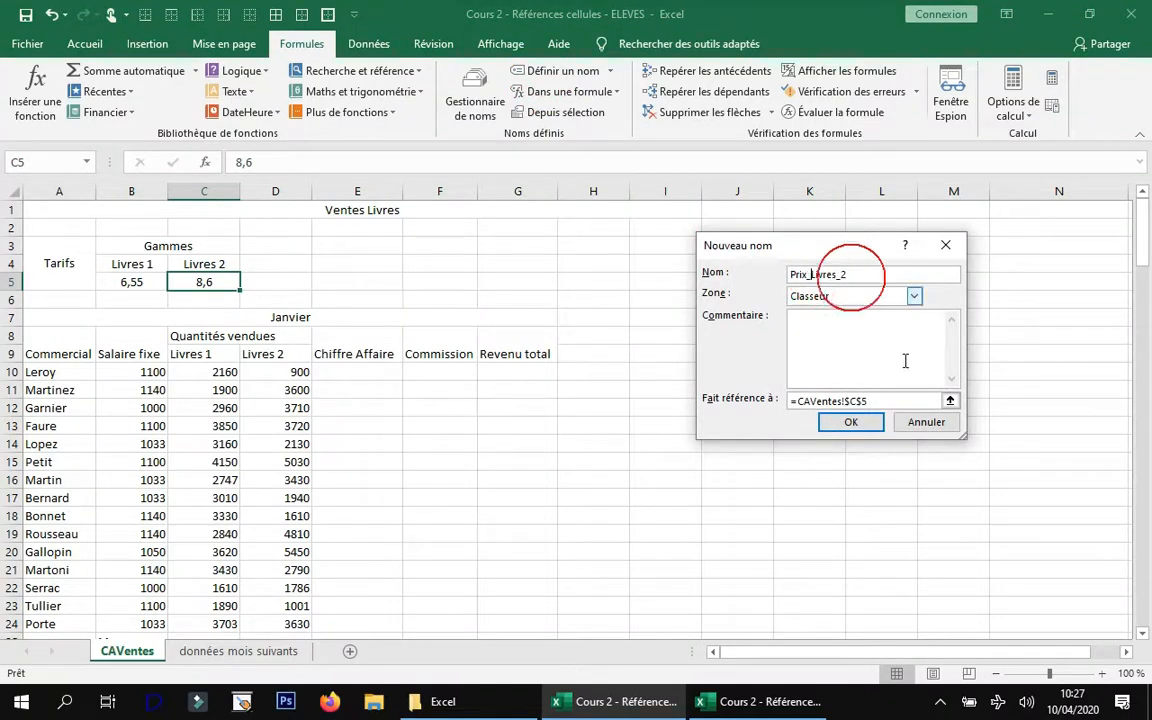
pyautogui.click(851, 422)
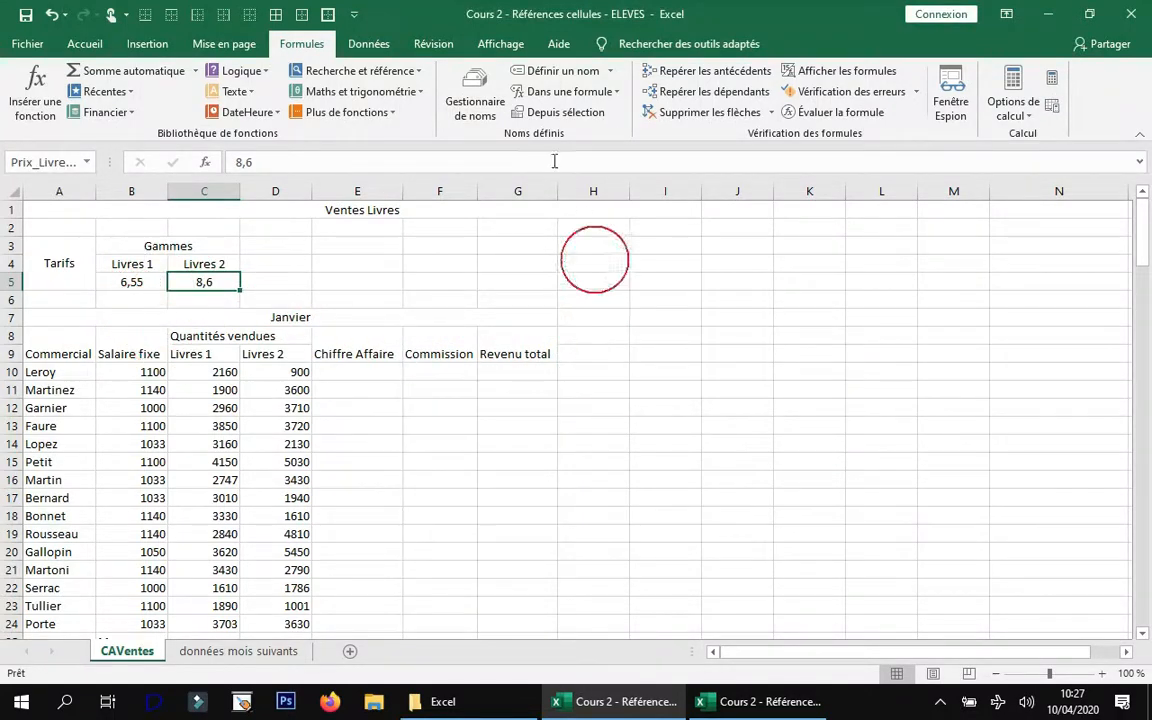
# - Delete the obsolete defined names prix_livre1 and prix_livre2 from the workbook's names
pyautogui.click(482, 80)
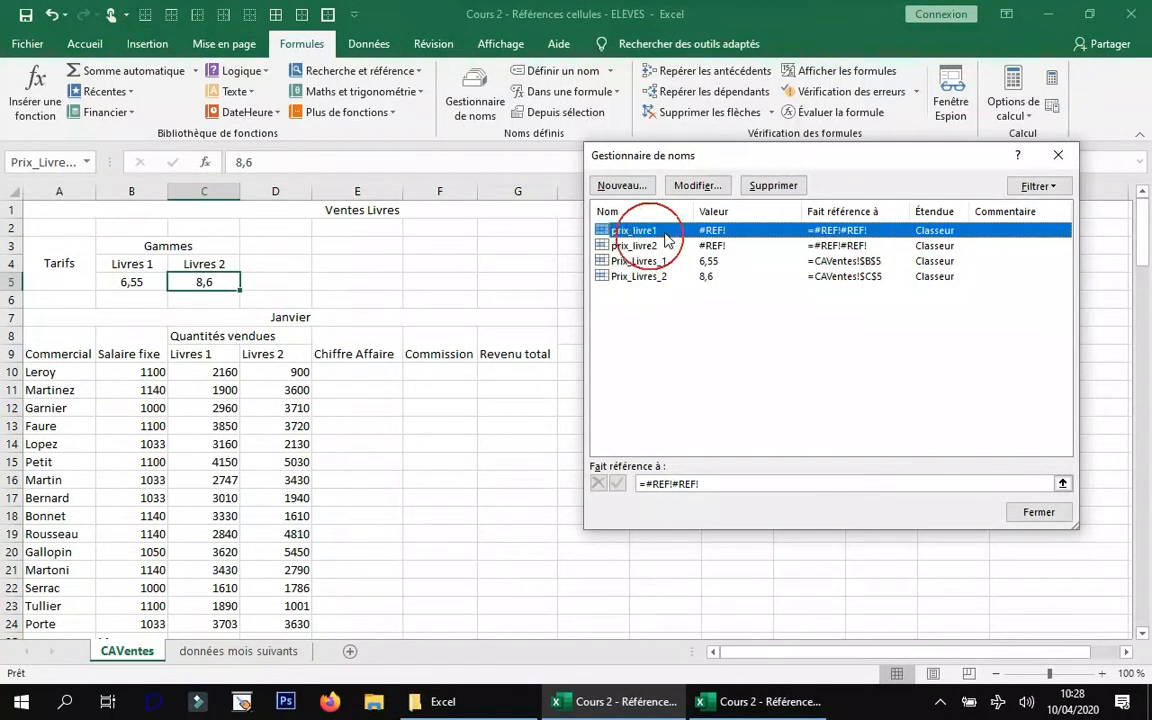
pyautogui.click(773, 186)
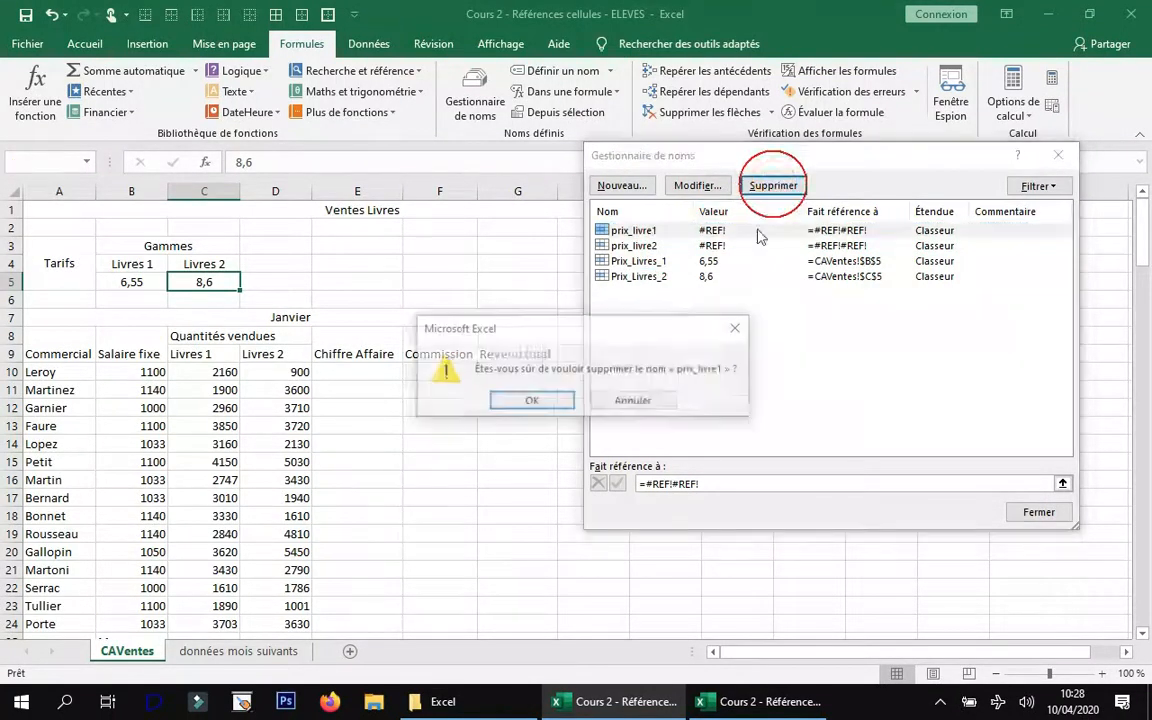
pyautogui.click(545, 403)
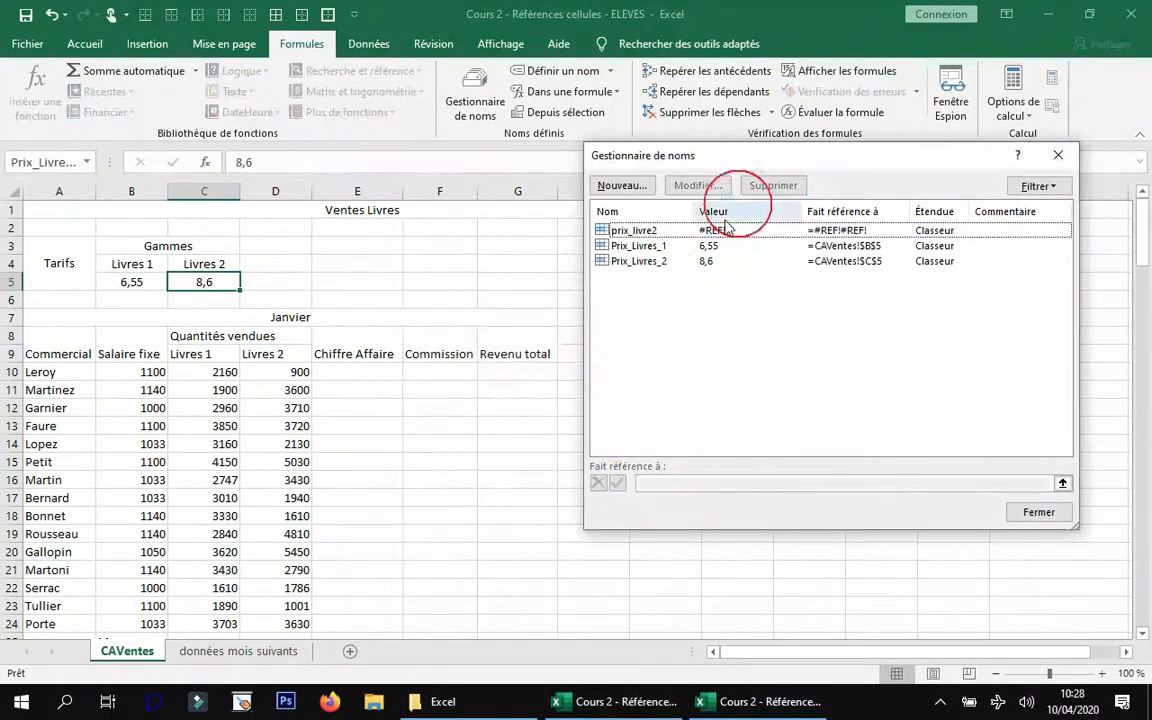
pyautogui.click(771, 185)
pyautogui.click(560, 403)
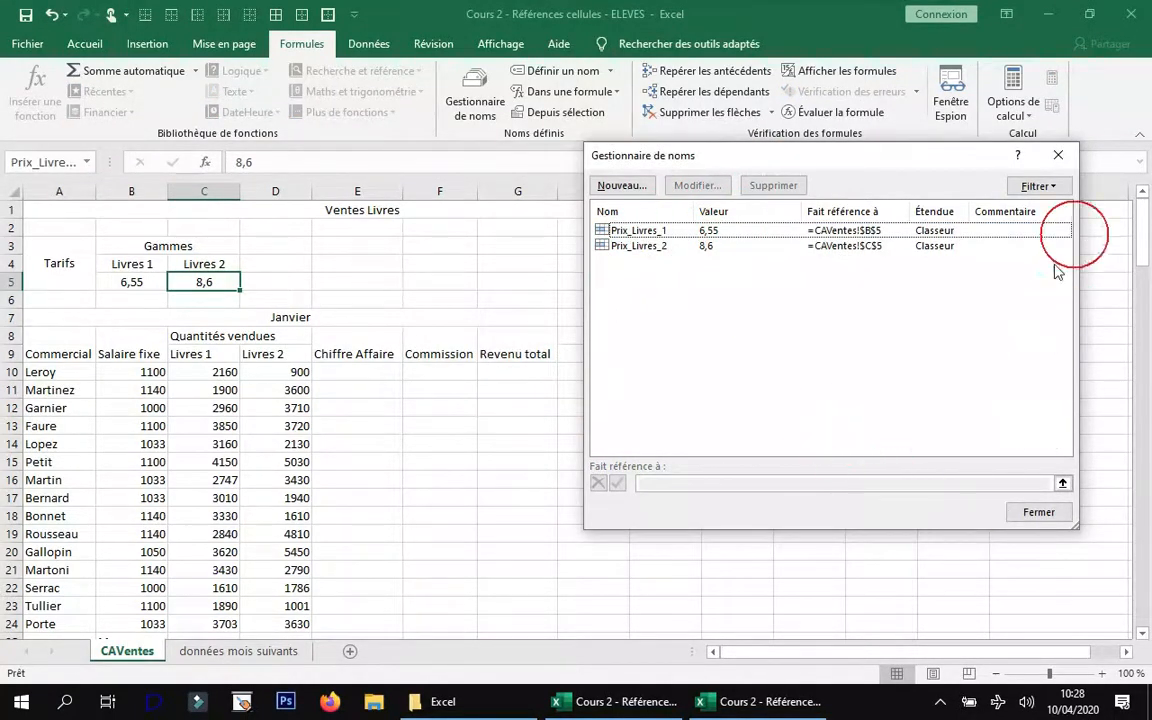
pyautogui.click(1038, 512)
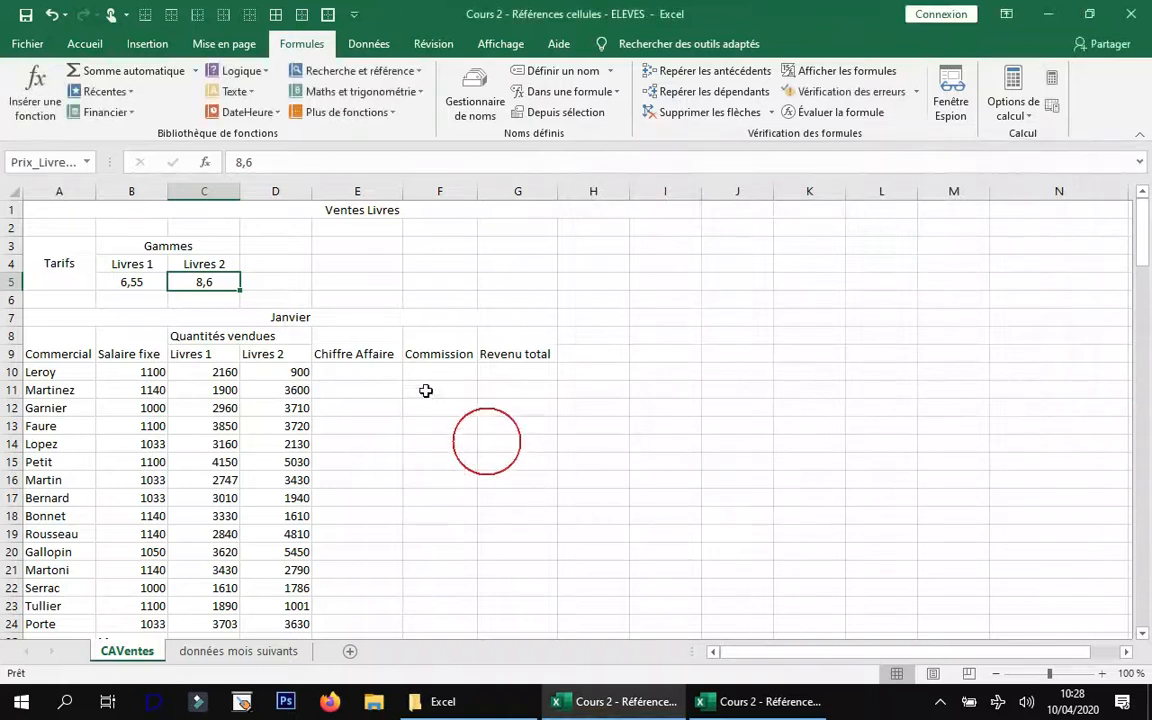
# - Enter the Chiffre Affaire formula =C10*Prix_Livres_1+D10*Prix_Livres_2 in cell E10
pyautogui.click(349, 370)
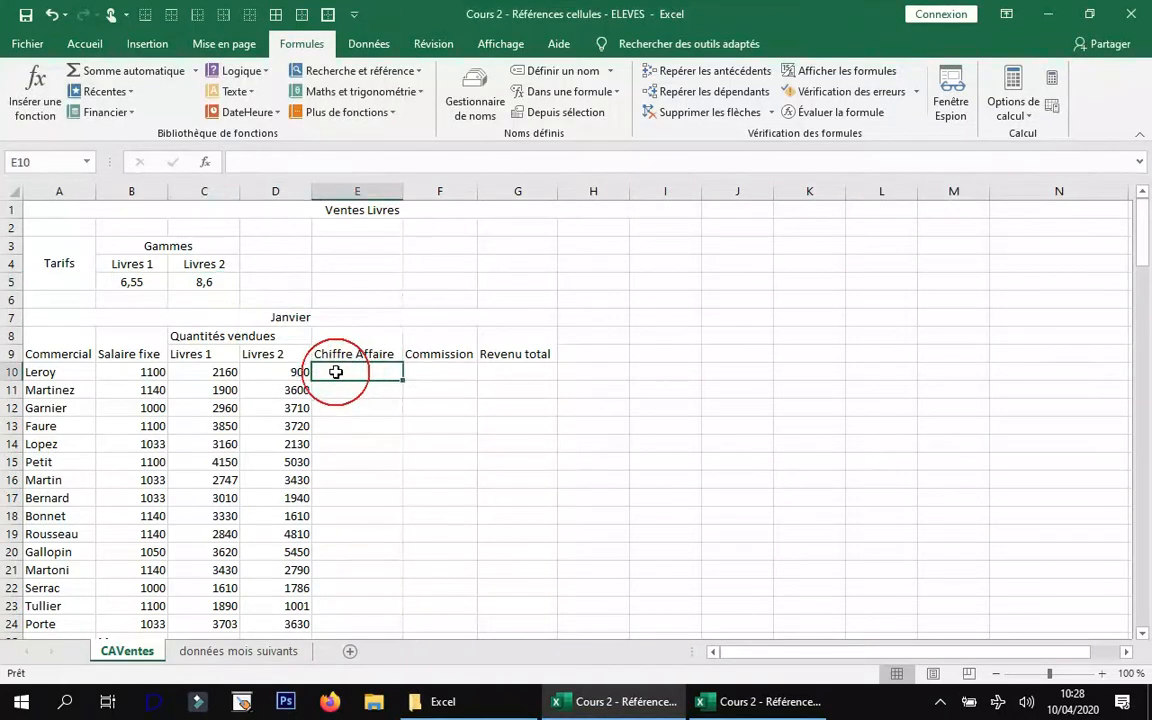
pyautogui.write('=')
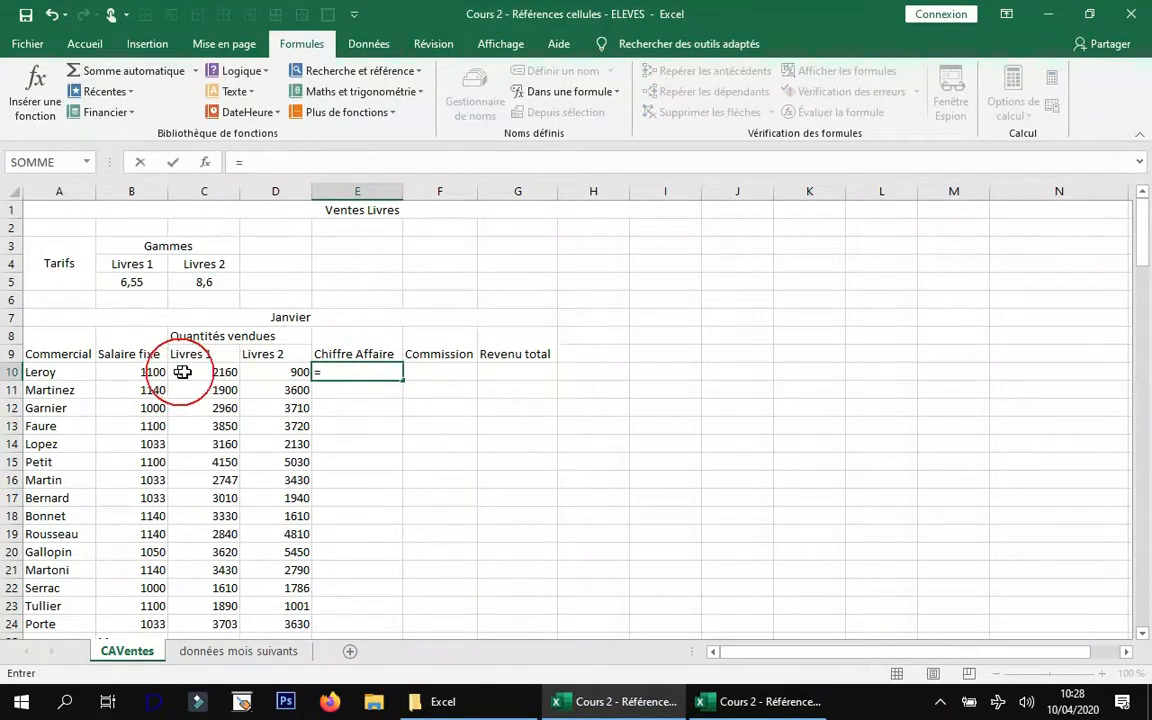
pyautogui.click(213, 372)
pyautogui.write('*')
pyautogui.click(130, 282)
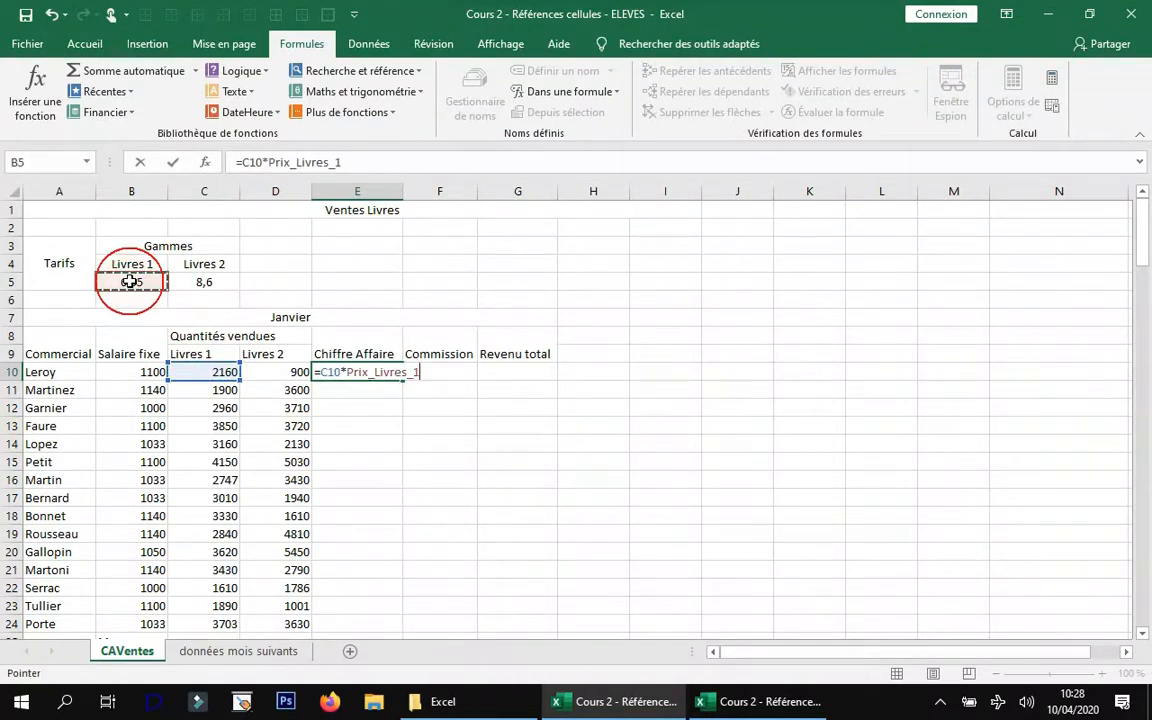
pyautogui.write('+')
pyautogui.click(298, 374)
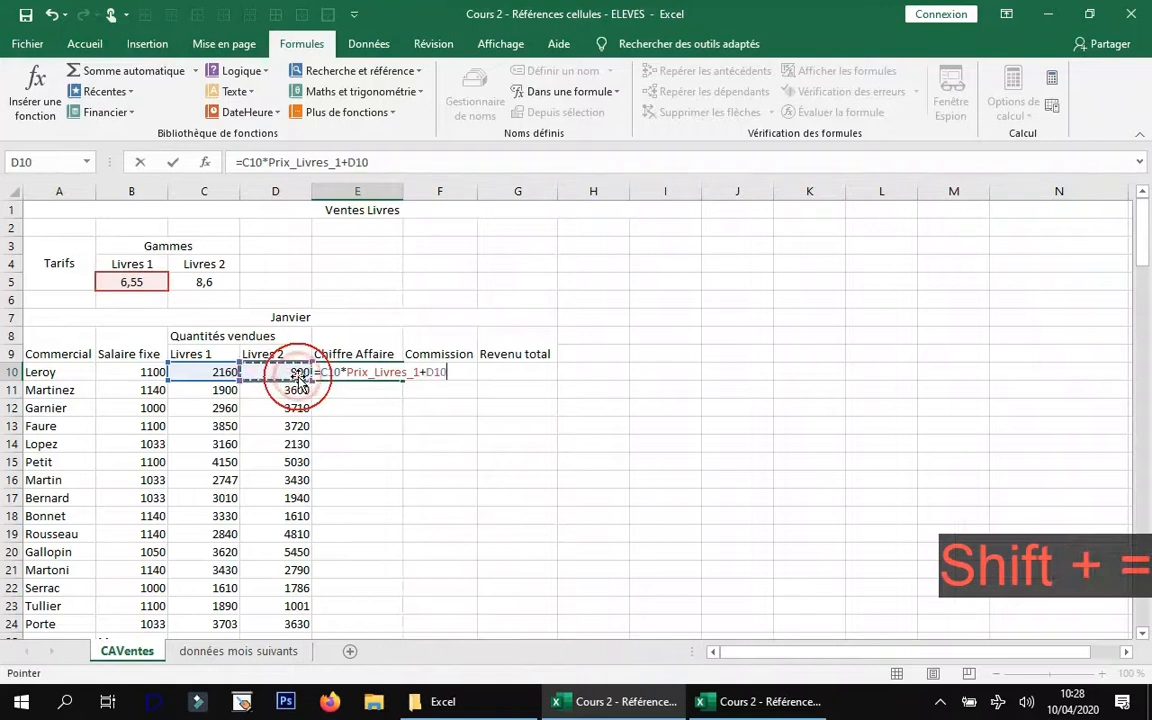
pyautogui.write('*')
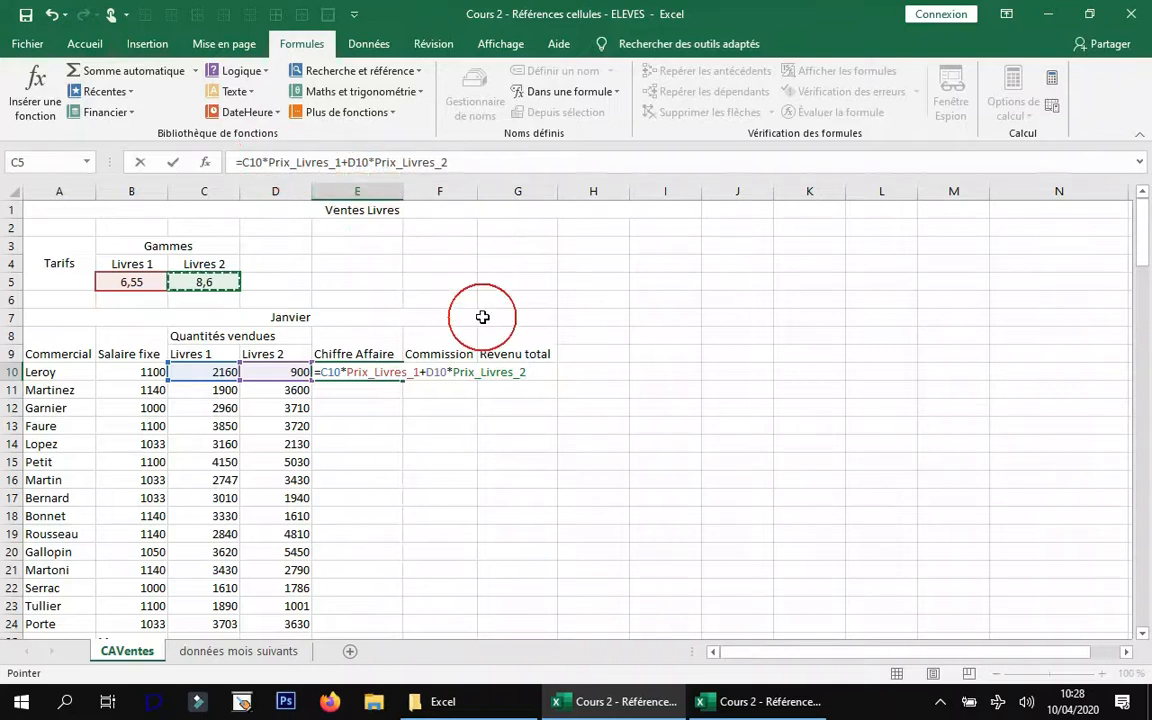
pyautogui.press('Return')
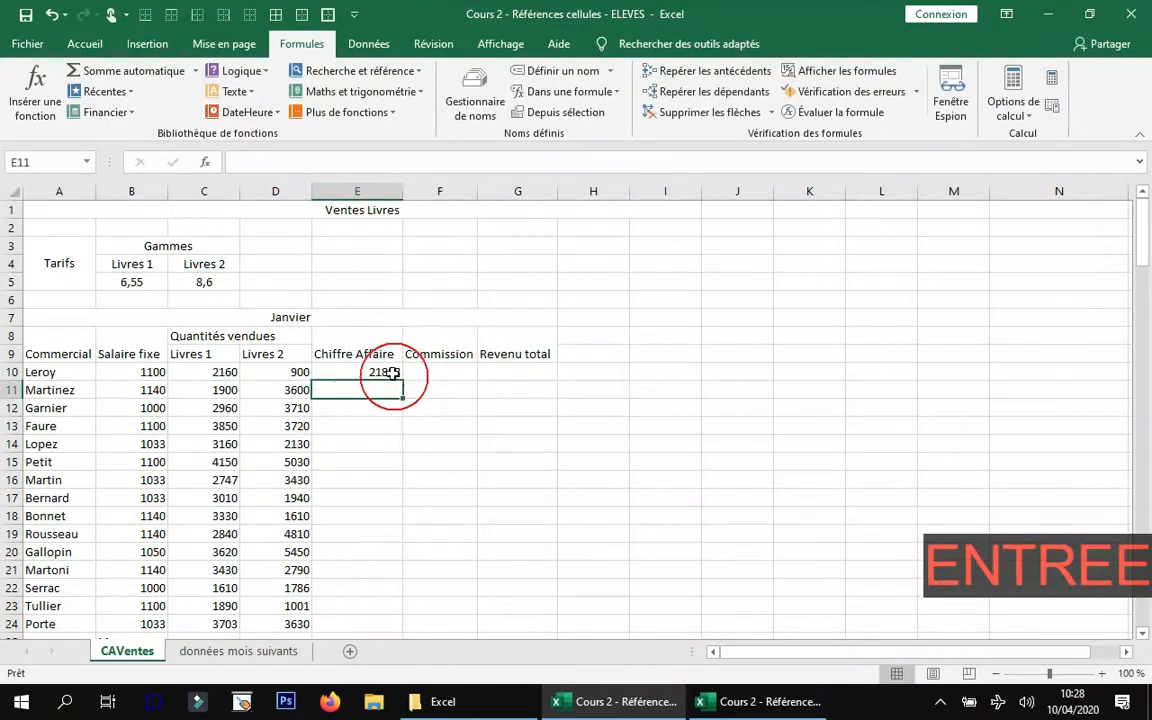
# - Fill the E10 formula down to E24 and inspect the references in E24 without changing them
pyautogui.click(390, 372)
pyautogui.moveTo(402, 378); pyautogui.dragTo(365, 573)
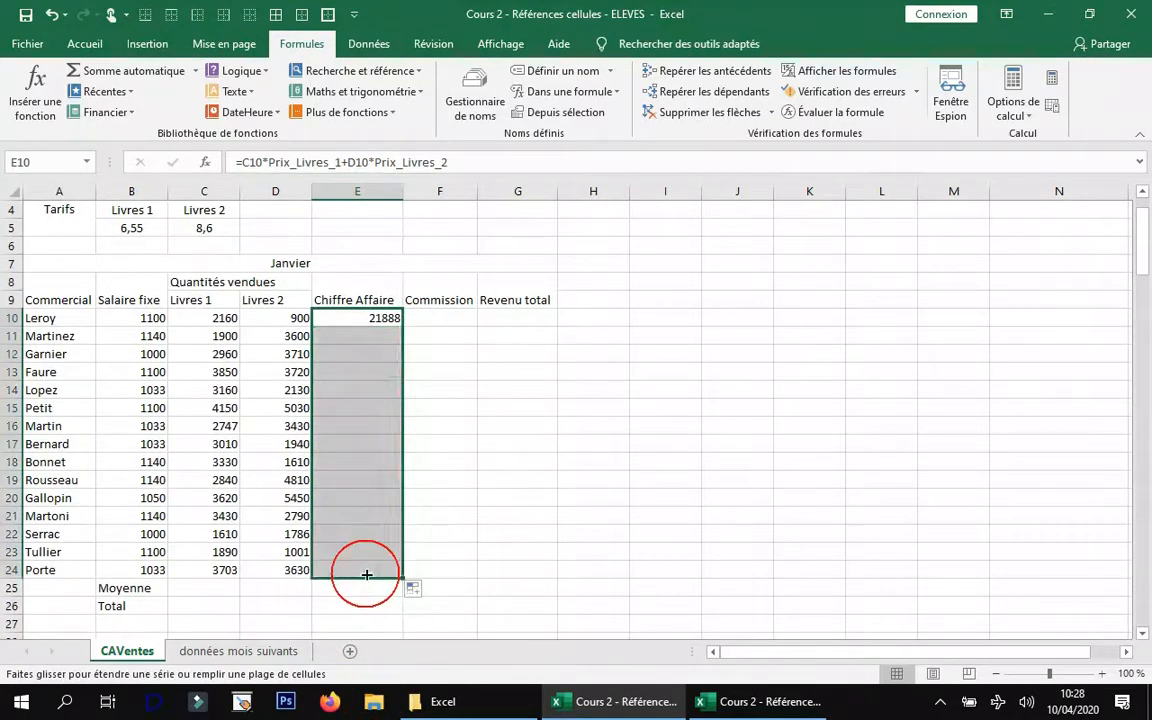
pyautogui.click(370, 570)
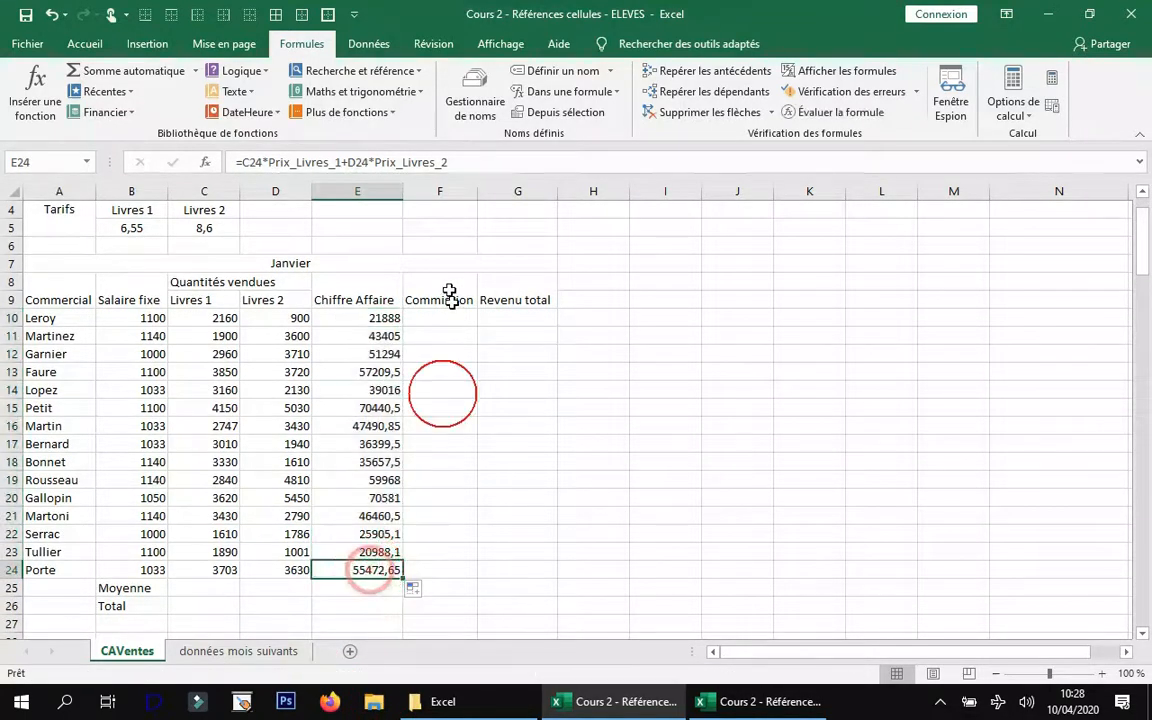
pyautogui.click(465, 162)
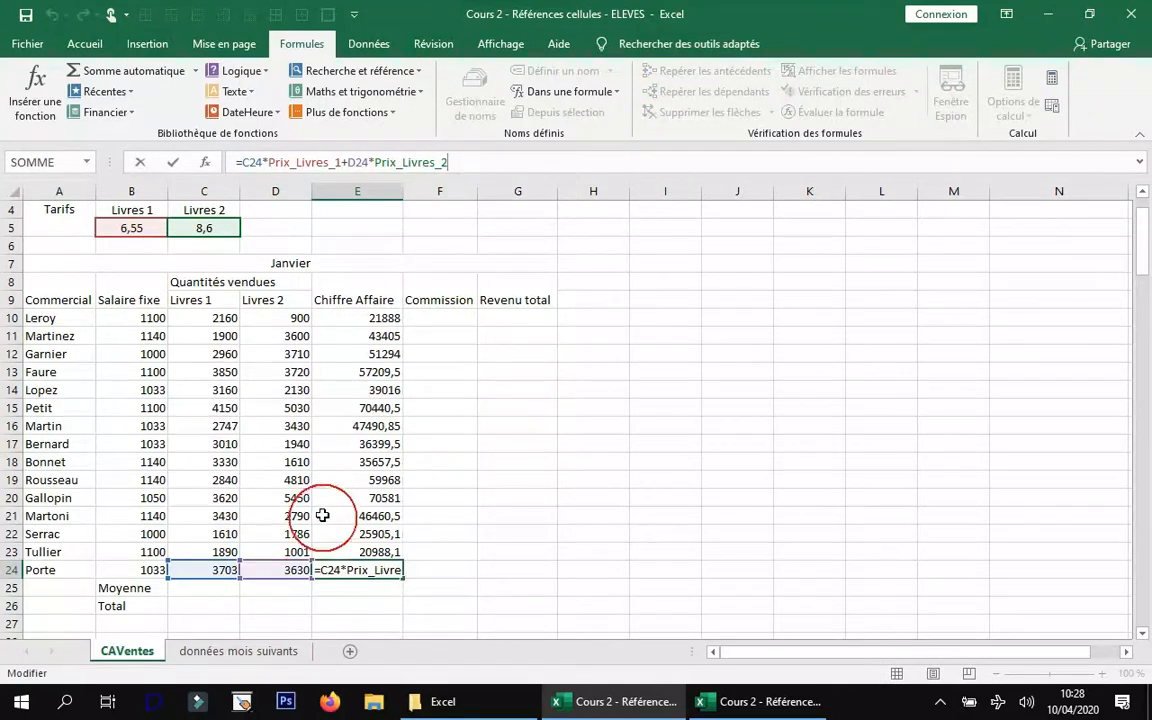
pyautogui.press('Return')
# - Enter the heading Commission in cell D3, beside the Gammes heading
pyautogui.scroll(1, 414, 324)
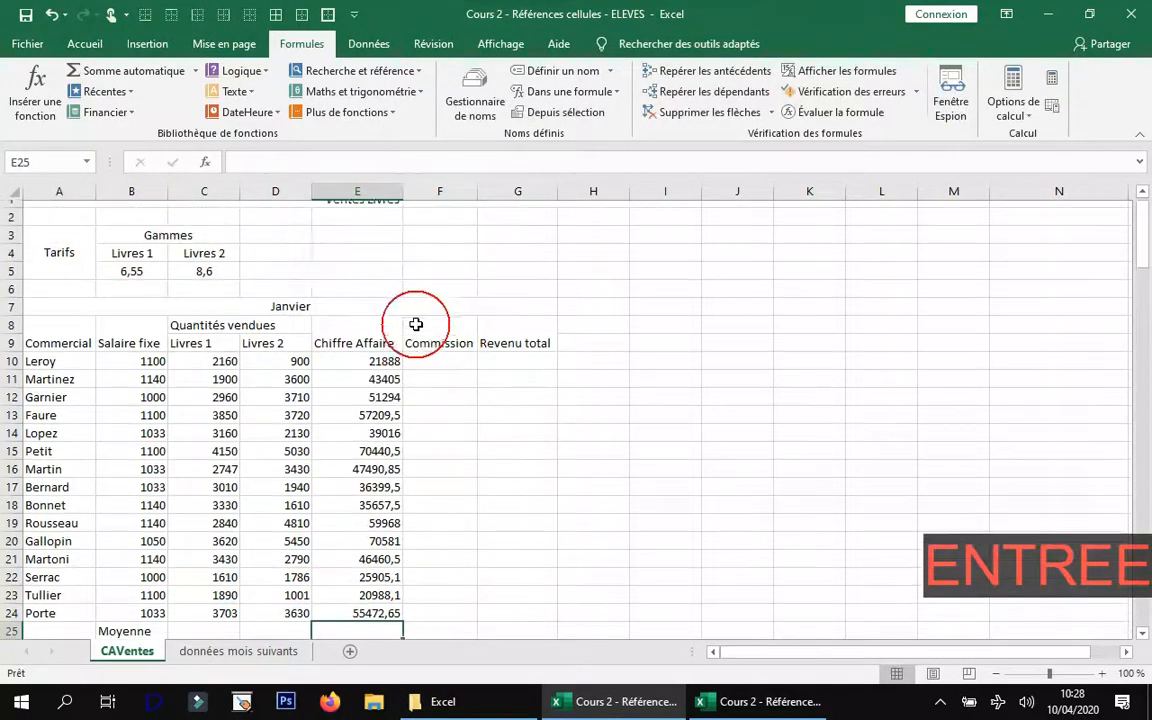
pyautogui.click(293, 243)
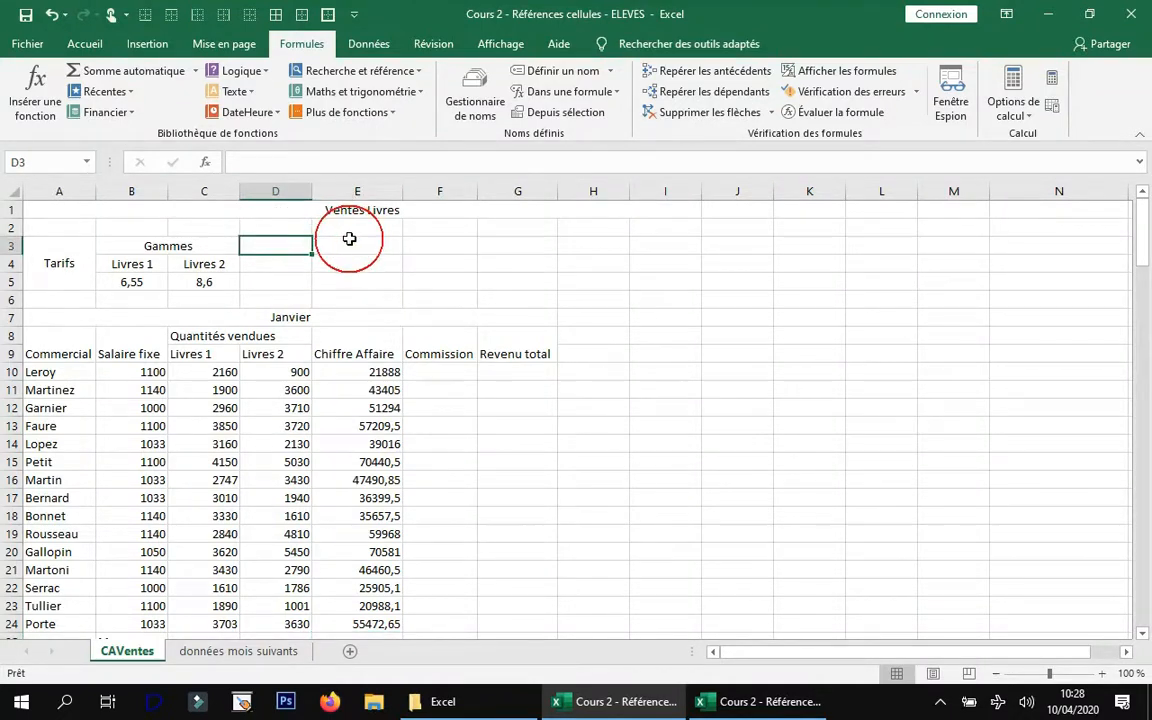
pyautogui.doubleClick(285, 246)
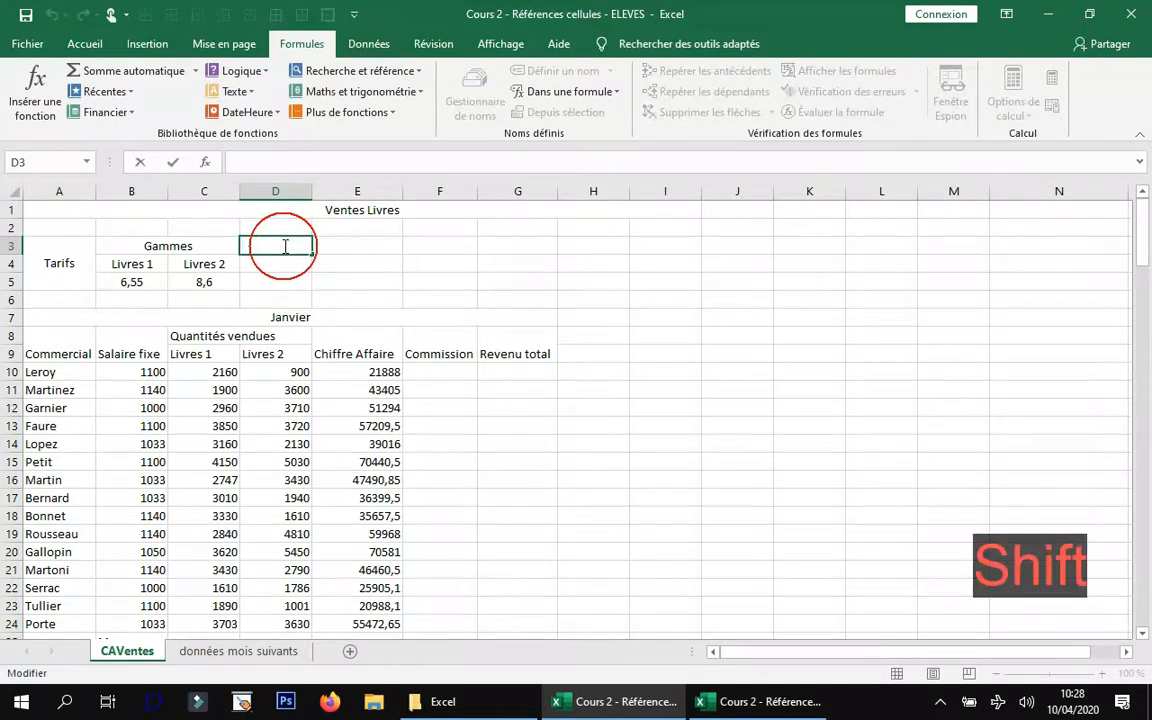
pyautogui.write('cc')
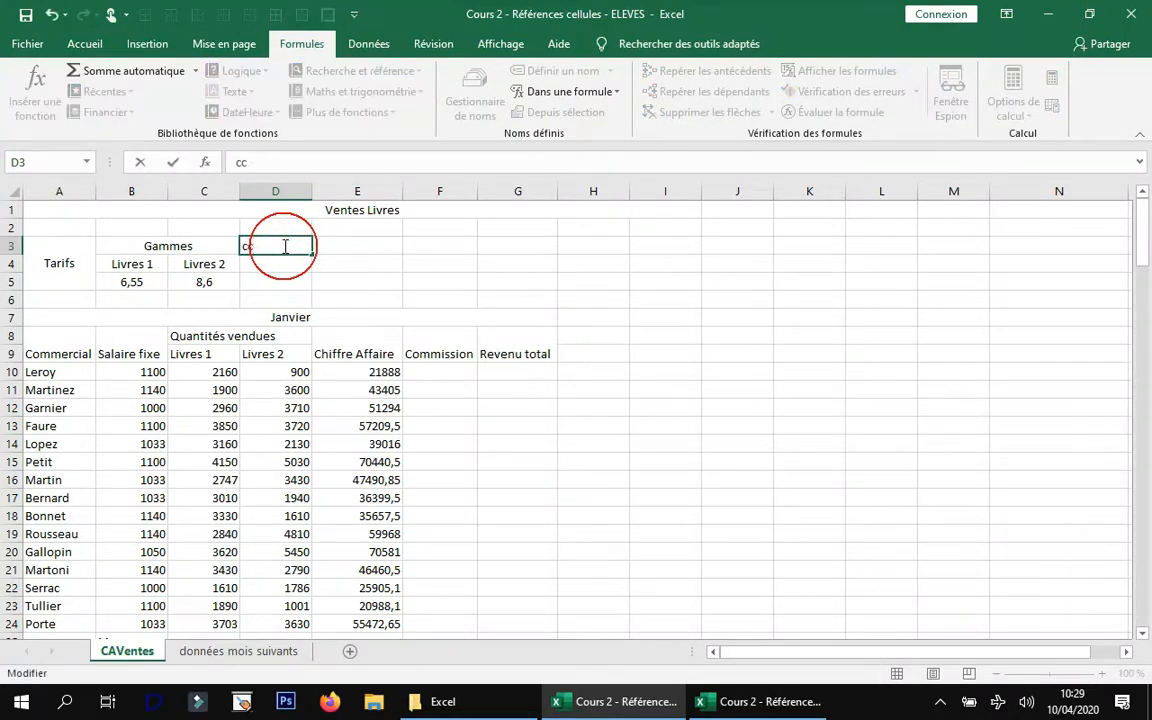
pyautogui.press('BackSpace')
pyautogui.press('BackSpace')
pyautogui.write('Com')
pyautogui.click(266, 267)
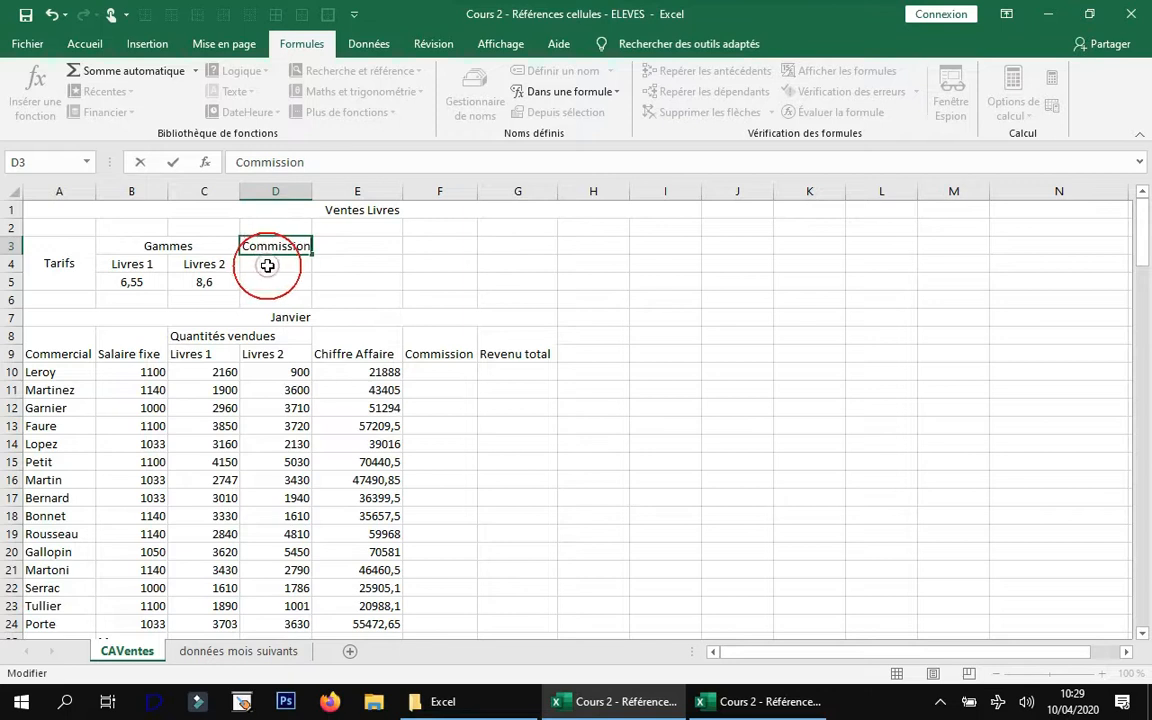
# - Move the Commission heading from D3 to D4 and enter the rate 2,7% beneath it in D5
pyautogui.click(275, 247)
pyautogui.hotkey('ctrl', 'x')
pyautogui.click(267, 263)
pyautogui.hotkey('ctrl', 'v')
pyautogui.click(284, 281)
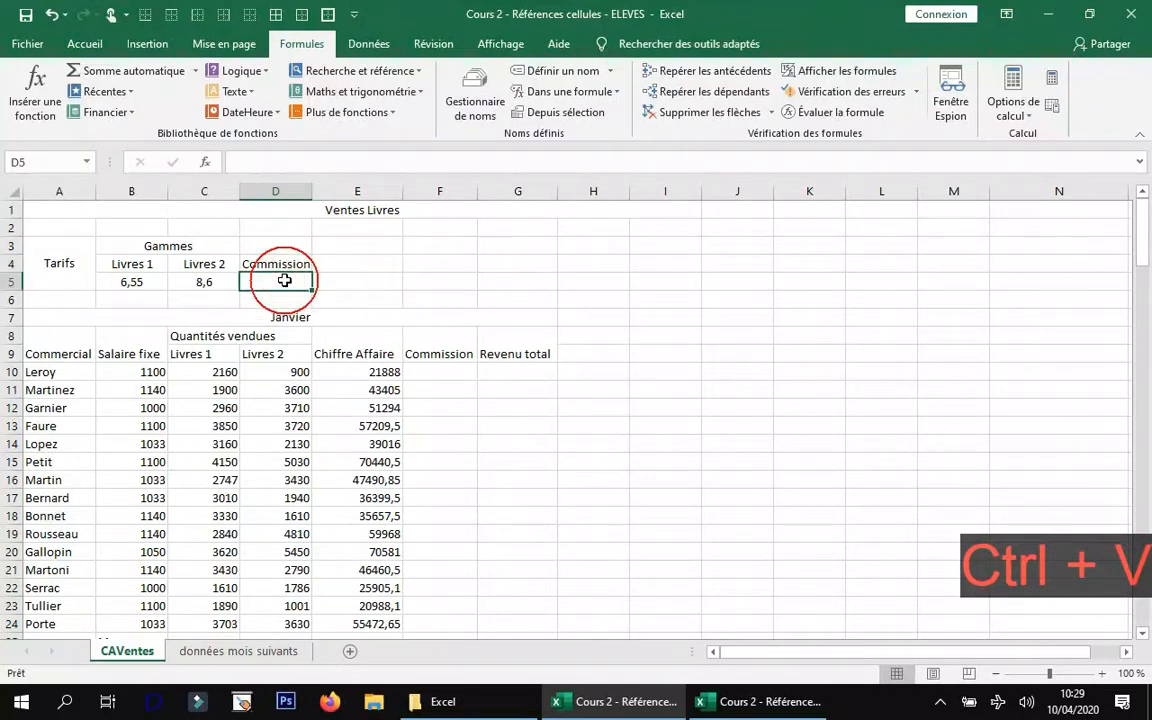
pyautogui.write('2,')
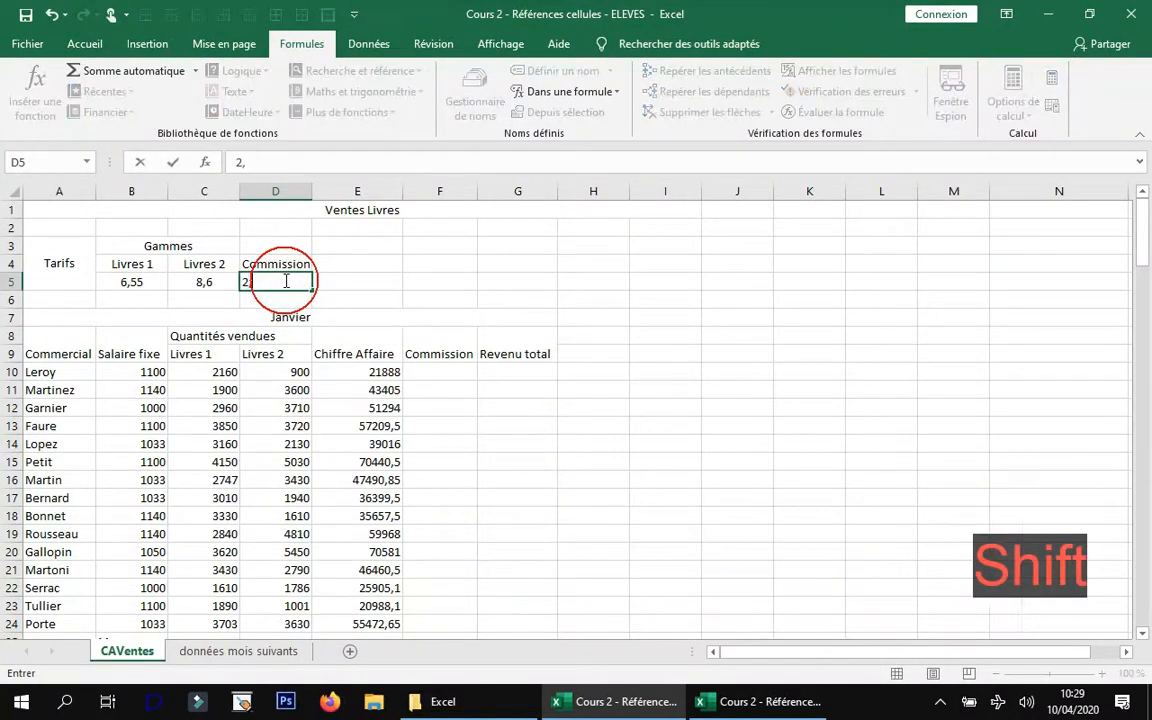
pyautogui.write('7%')
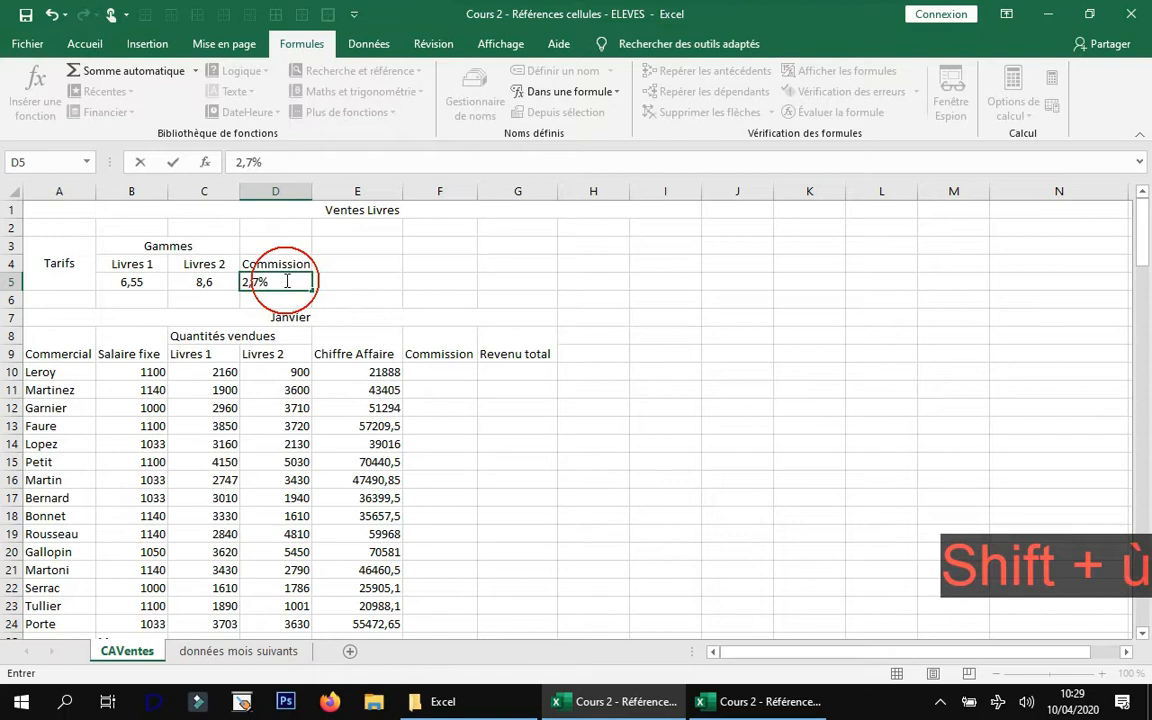
pyautogui.press('Return')
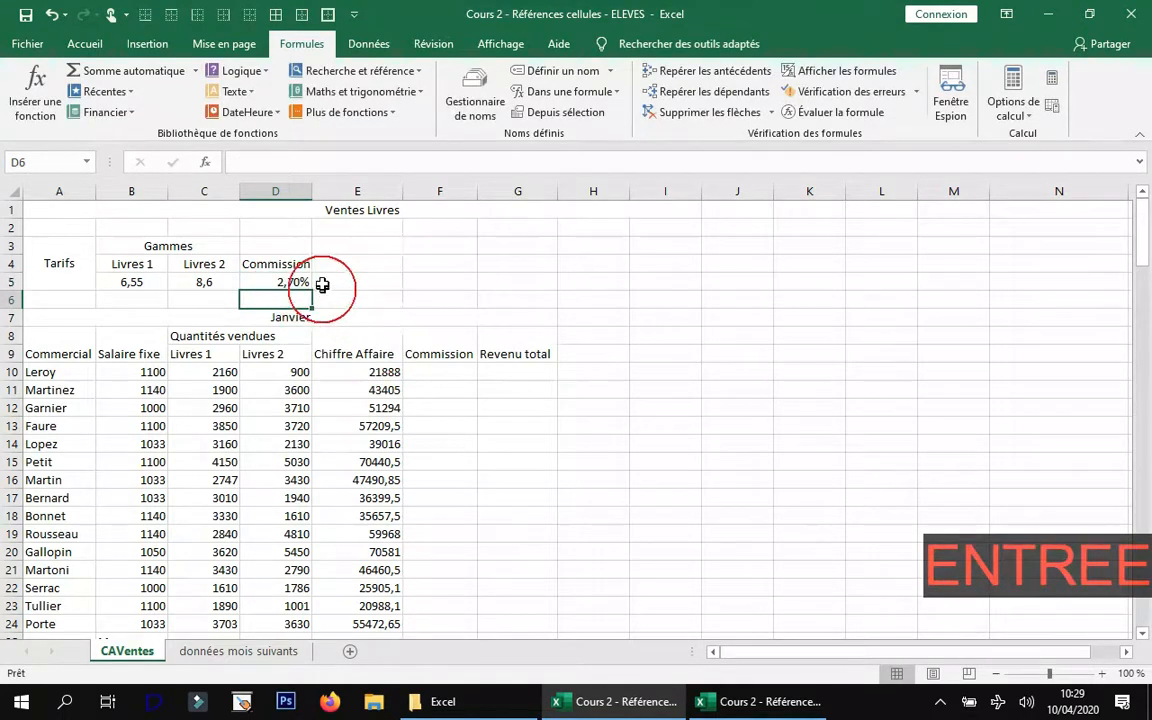
pyautogui.click(441, 368)
pyautogui.write('=')
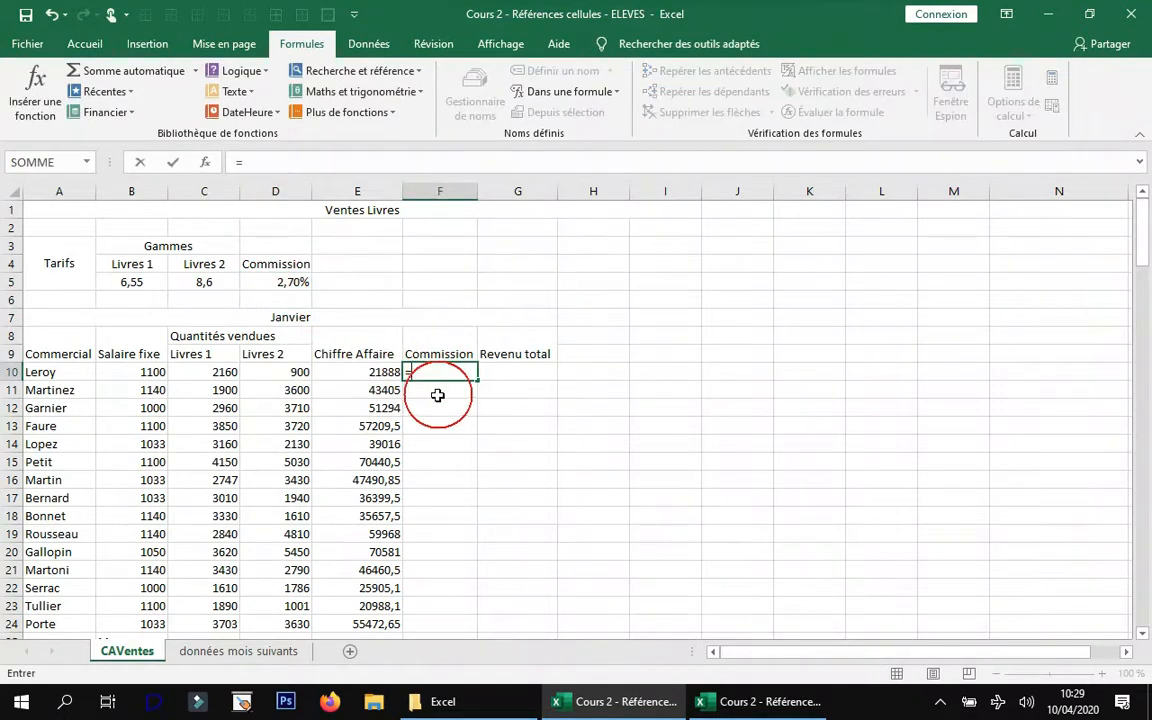
pyautogui.click(373, 371)
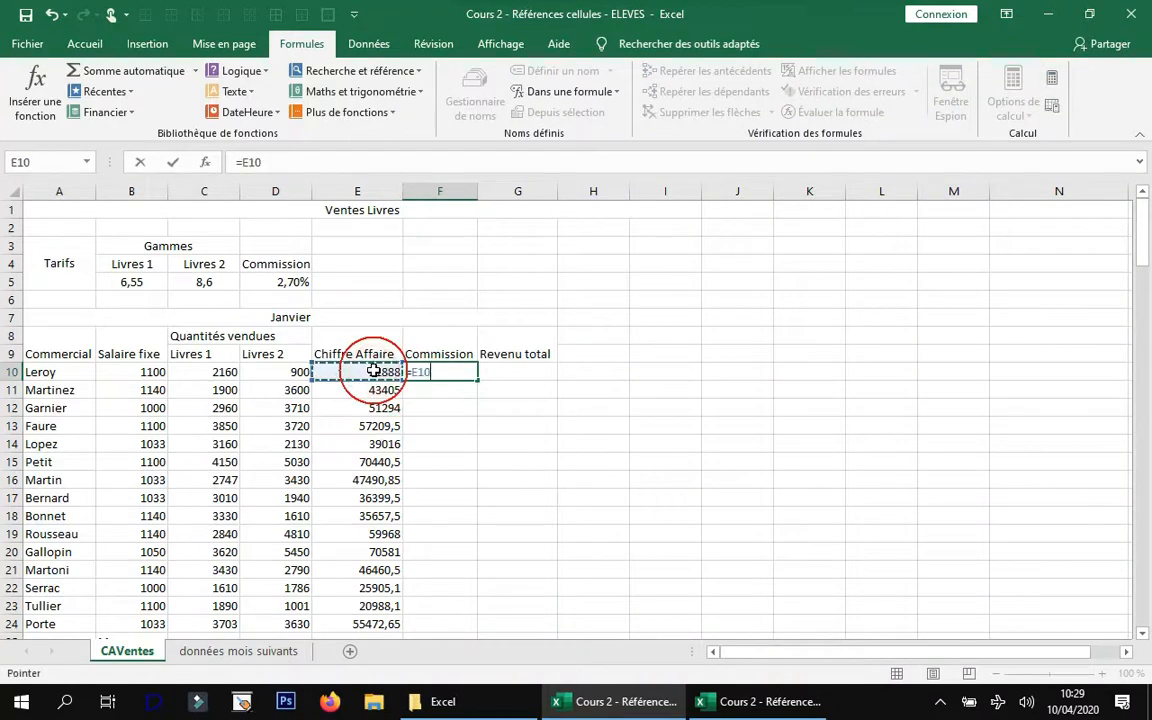
pyautogui.write('*')
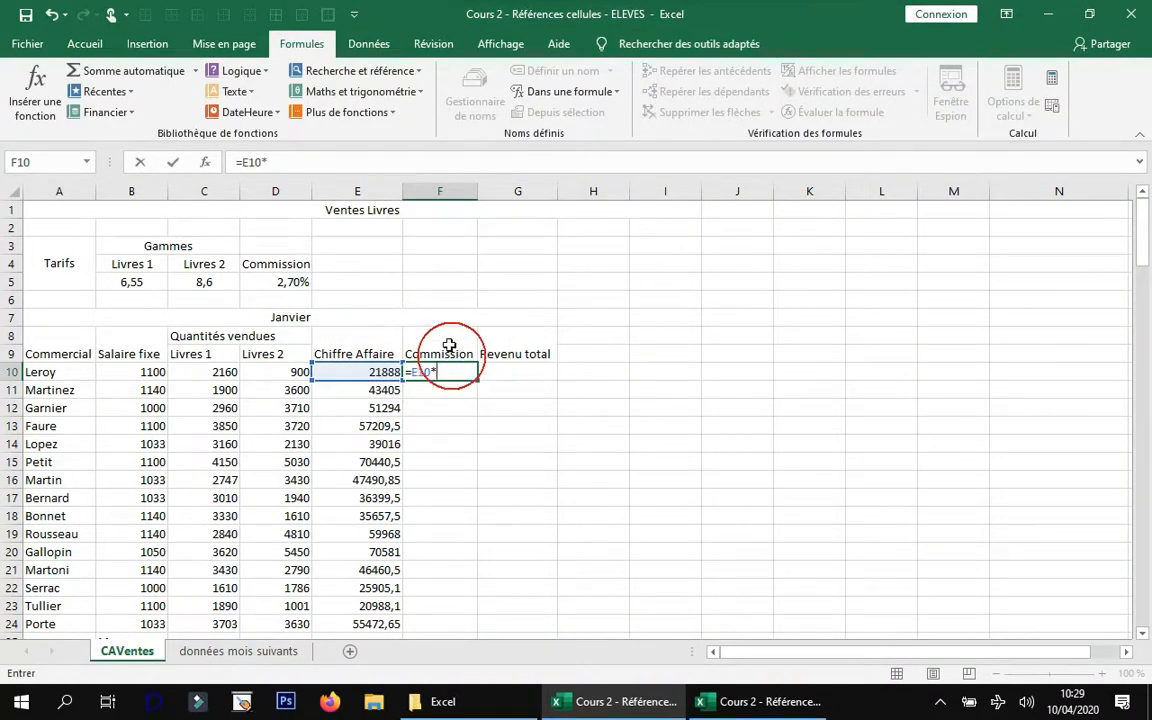
pyautogui.press('Escape')
# - Define the workbook-level name Taux_Commission for the commission rate in cell D5
pyautogui.click(293, 282)
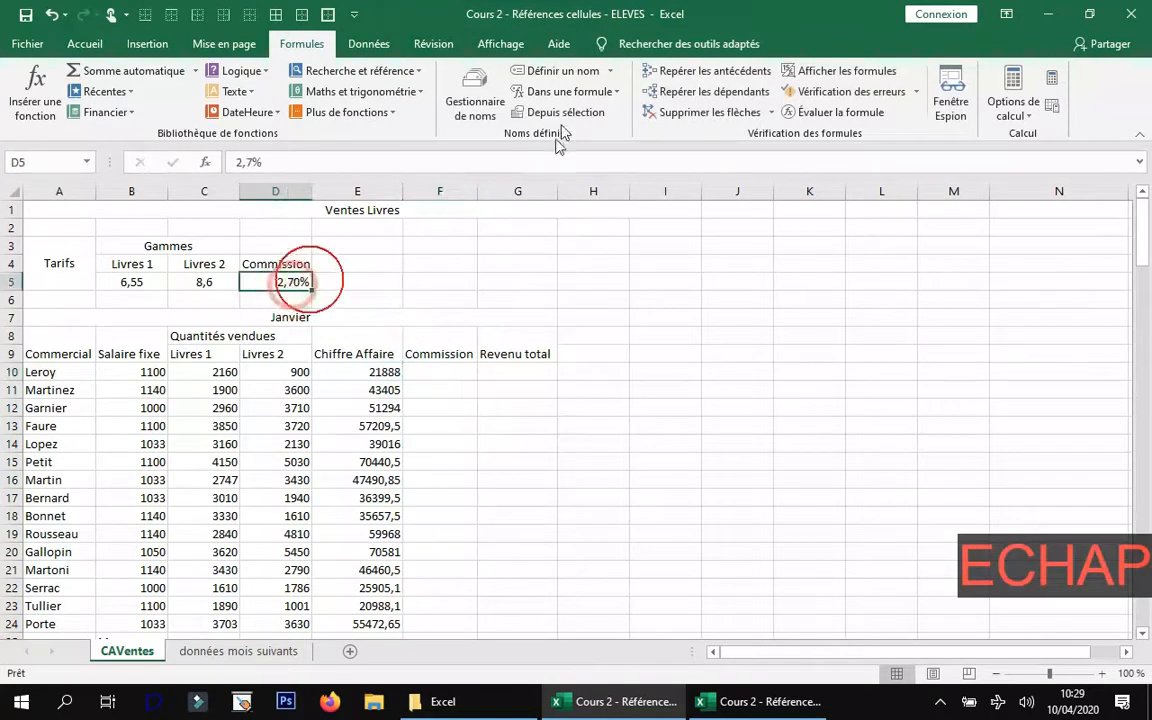
pyautogui.click(562, 71)
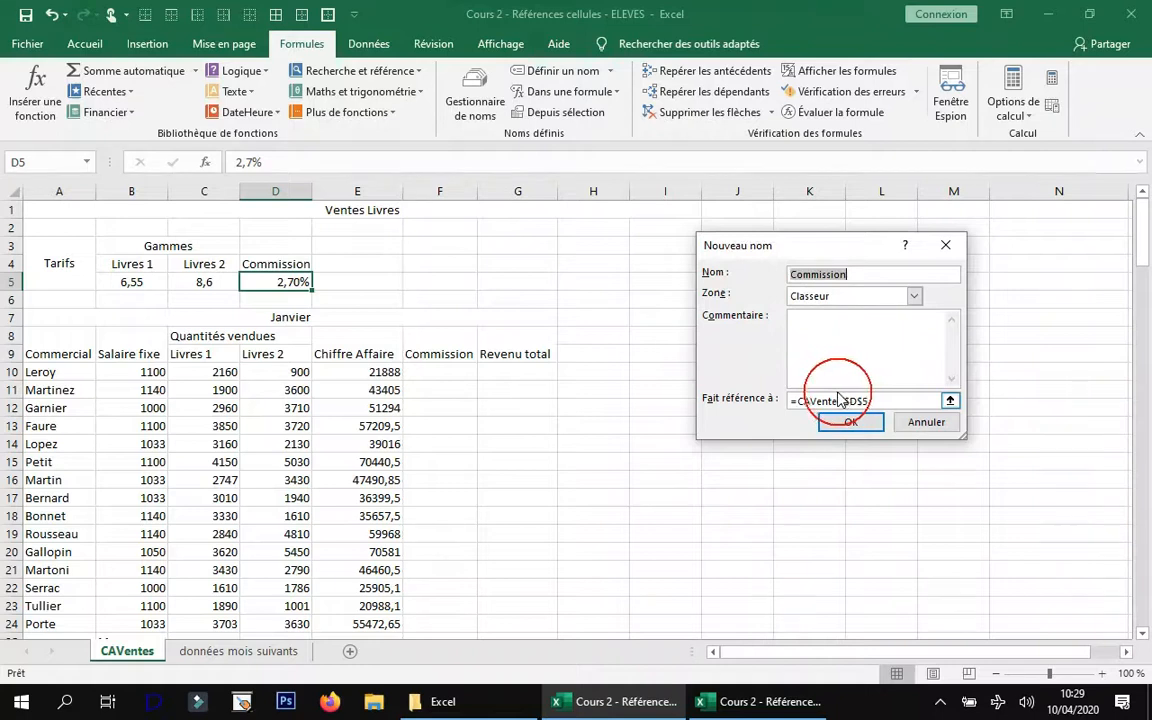
pyautogui.click(791, 274)
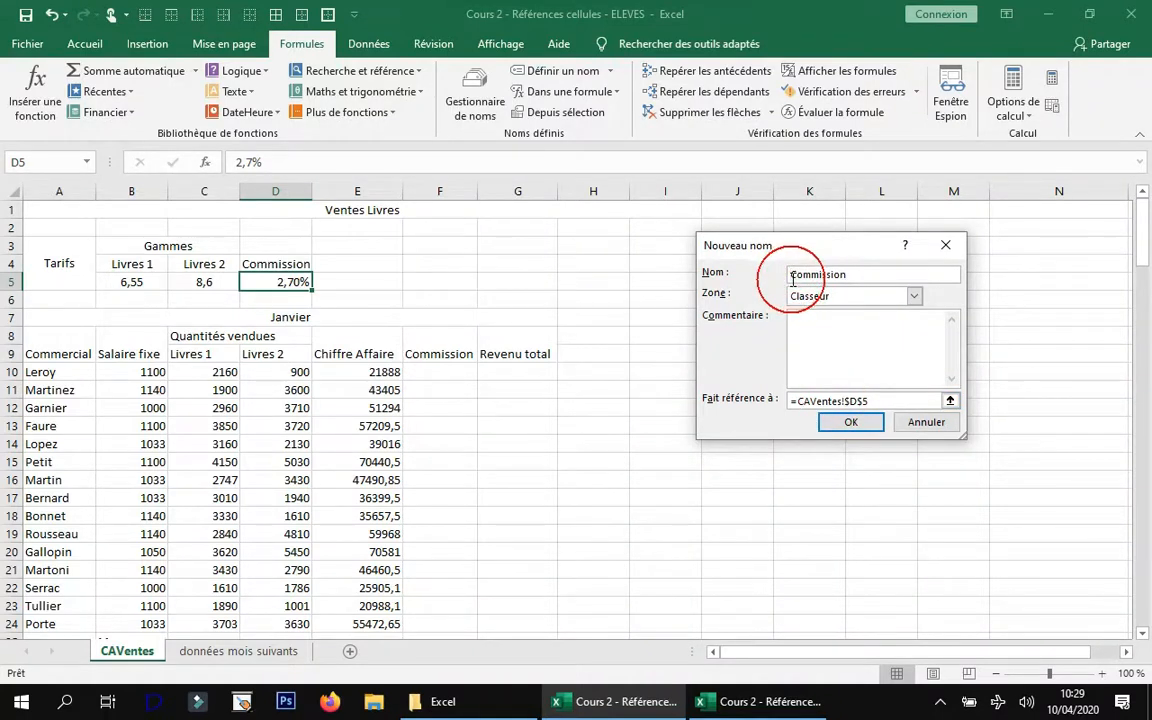
pyautogui.write('Taux_')
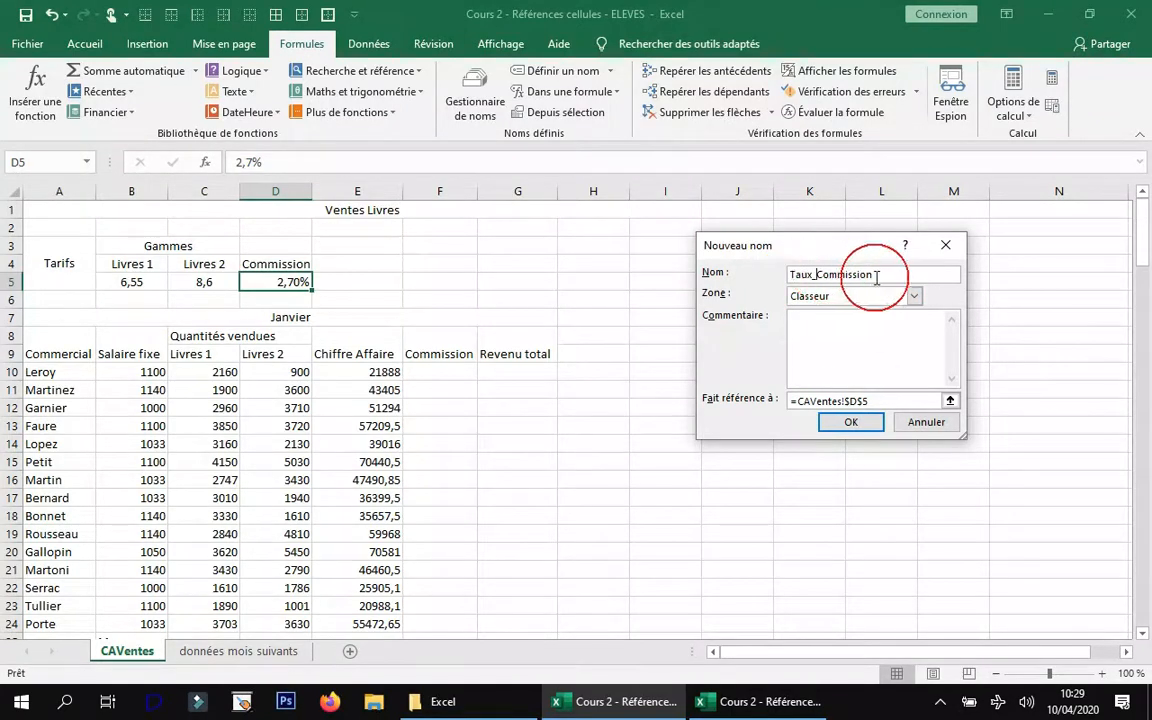
pyautogui.click(850, 421)
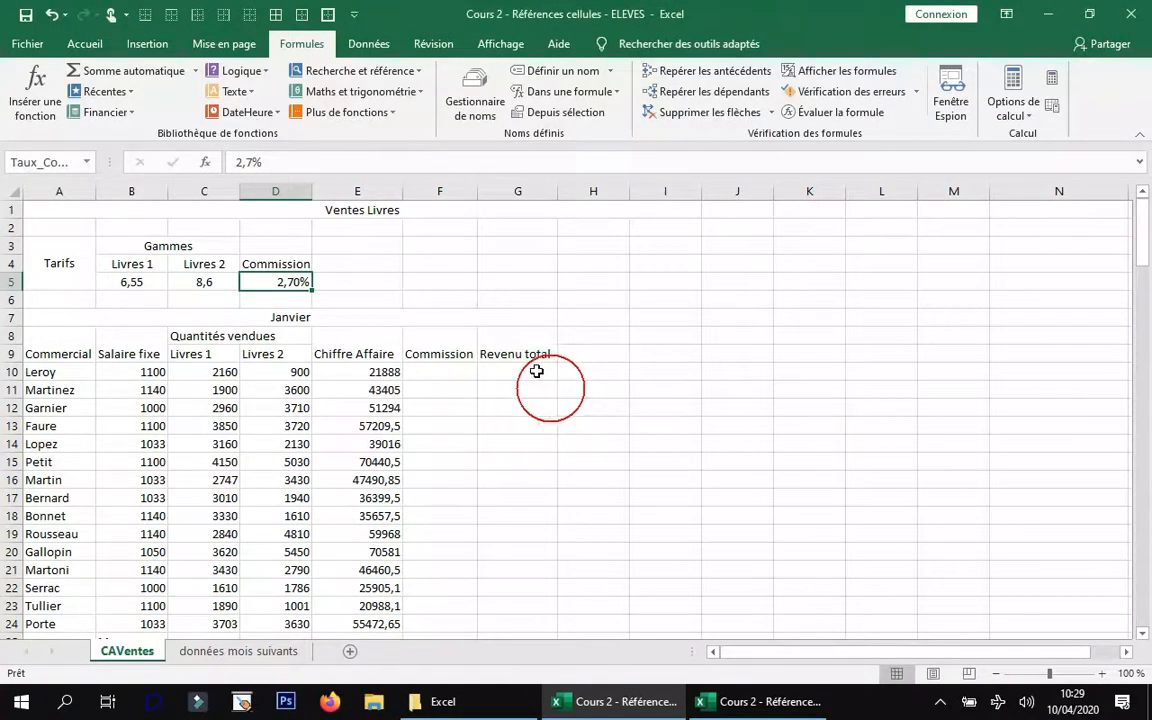
# - Enter the Commission formula =E10*Taux_Commission in cell F10
pyautogui.click(443, 370)
pyautogui.write('=')
pyautogui.click(338, 369)
pyautogui.write('*')
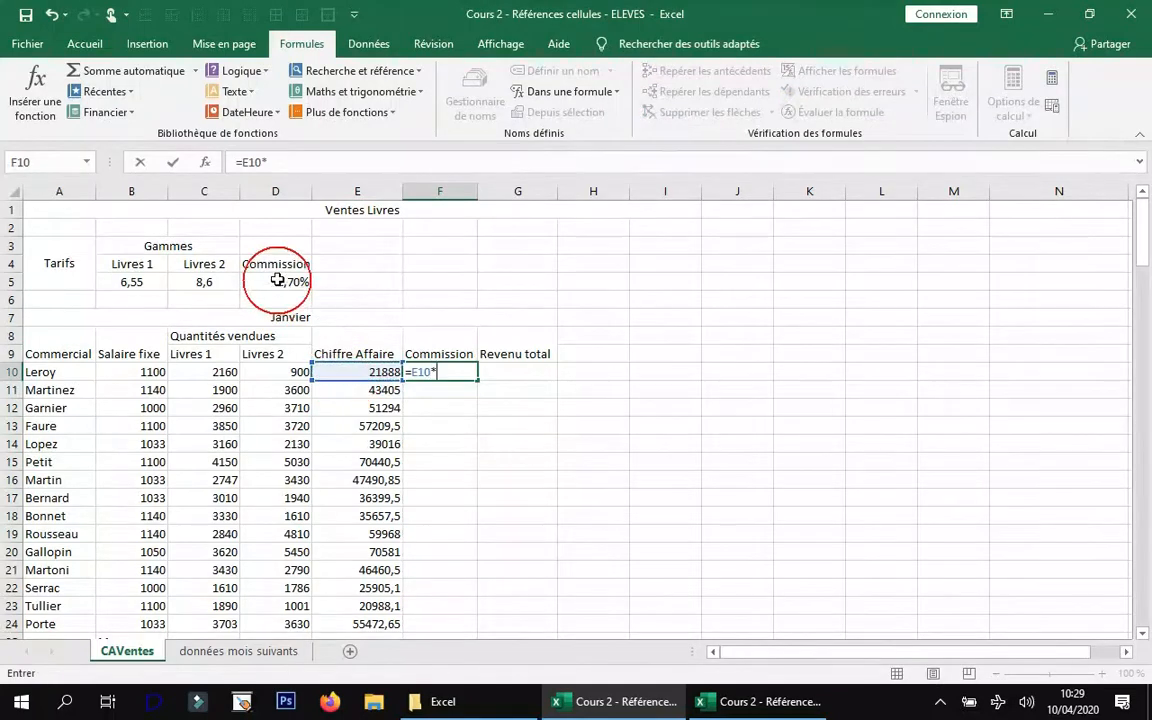
pyautogui.click(278, 285)
pyautogui.press('Return')
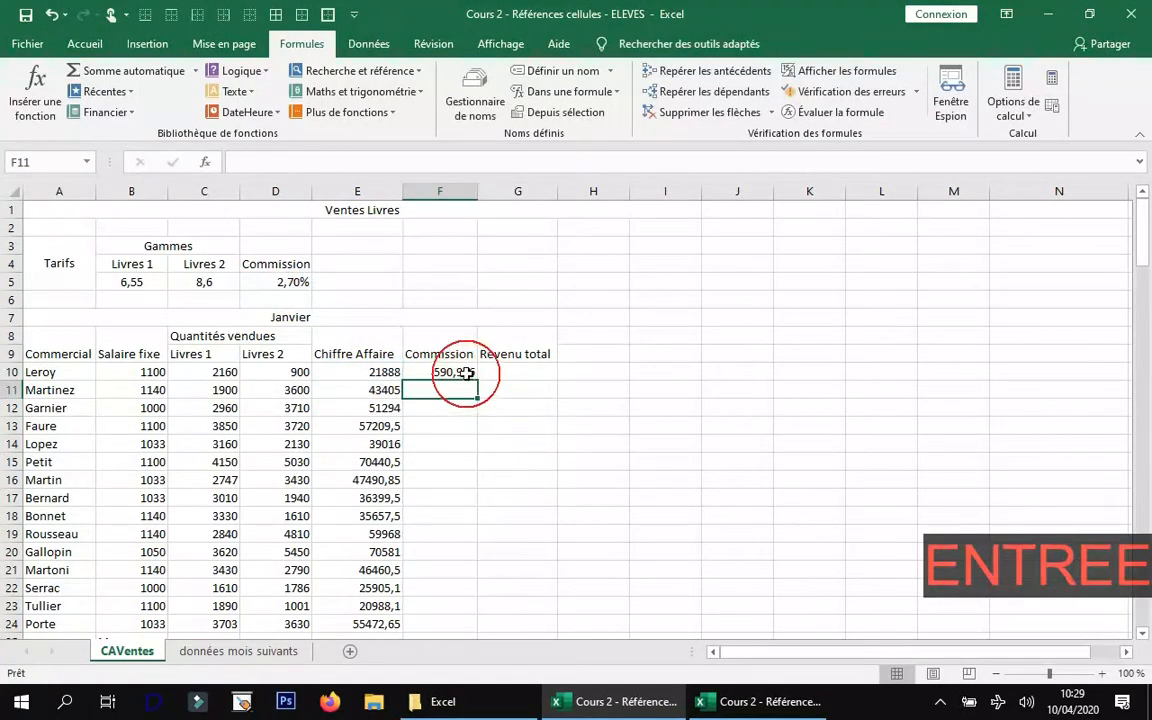
# - Fill the F10 formula down to F24 and inspect the references in F24 without changing them
pyautogui.click(452, 373)
pyautogui.moveTo(477, 378); pyautogui.dragTo(438, 573)
pyautogui.click(438, 571)
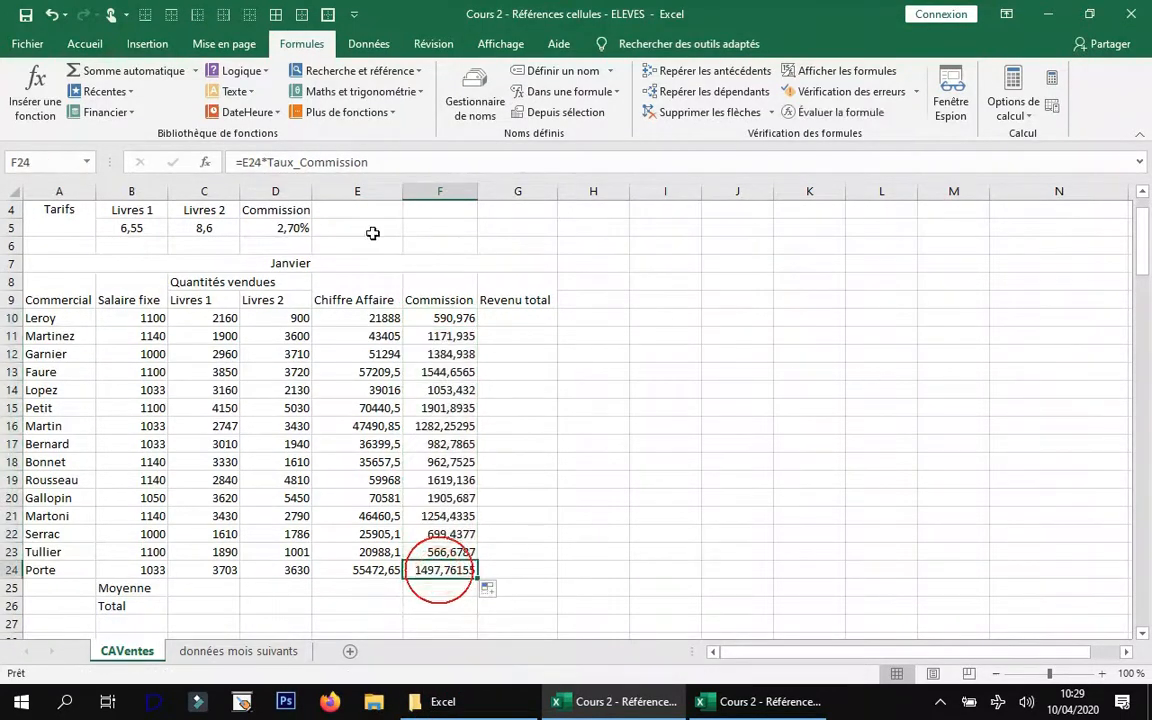
pyautogui.click(418, 160)
pyautogui.press('Escape')
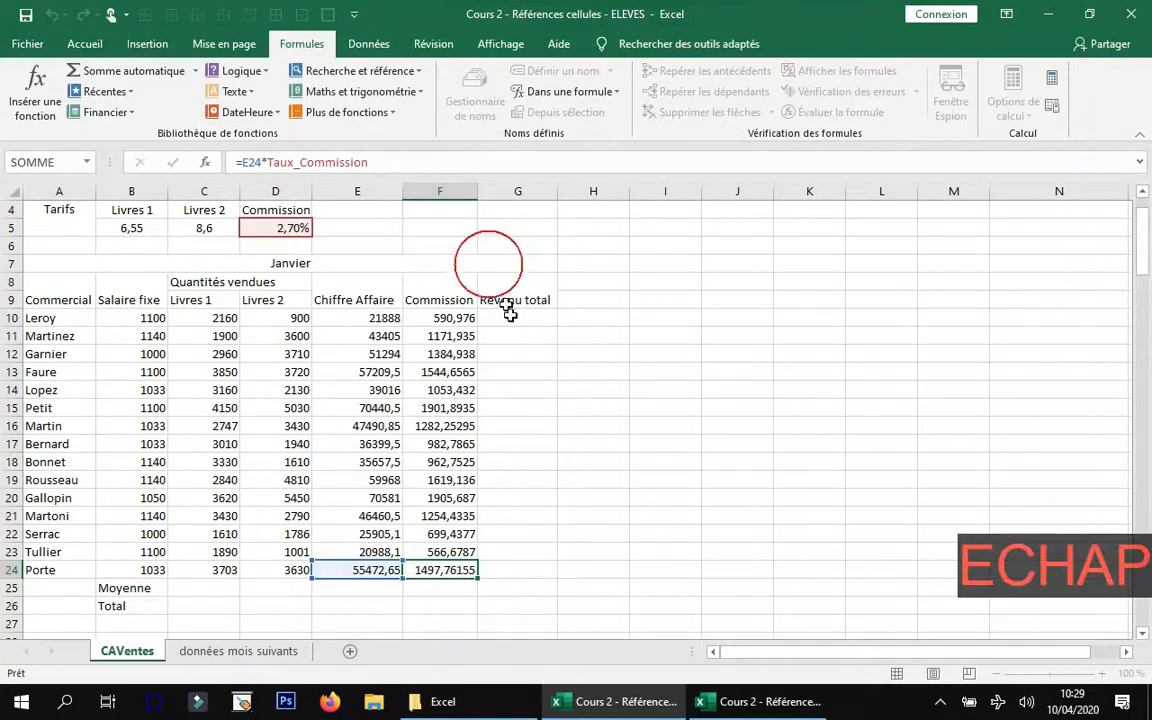
# - Enter the Revenu total formula =B10+F10 in cell G10 and fill it down to G24
pyautogui.click(518, 319)
pyautogui.write('=')
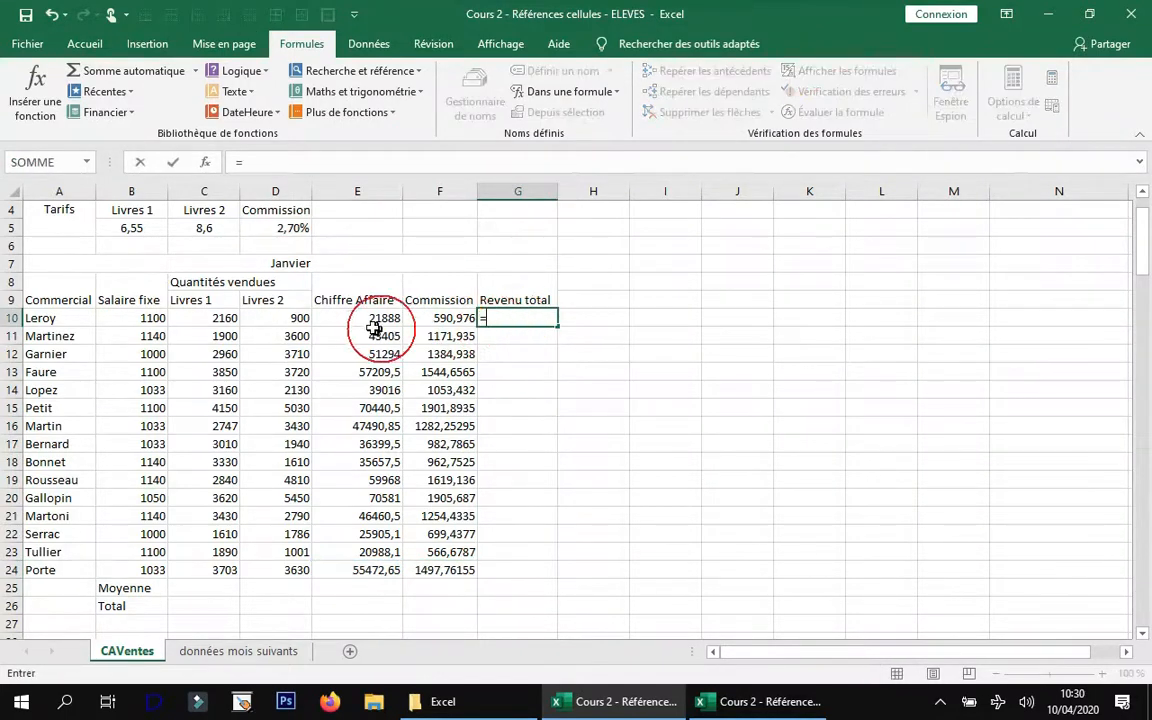
pyautogui.click(157, 318)
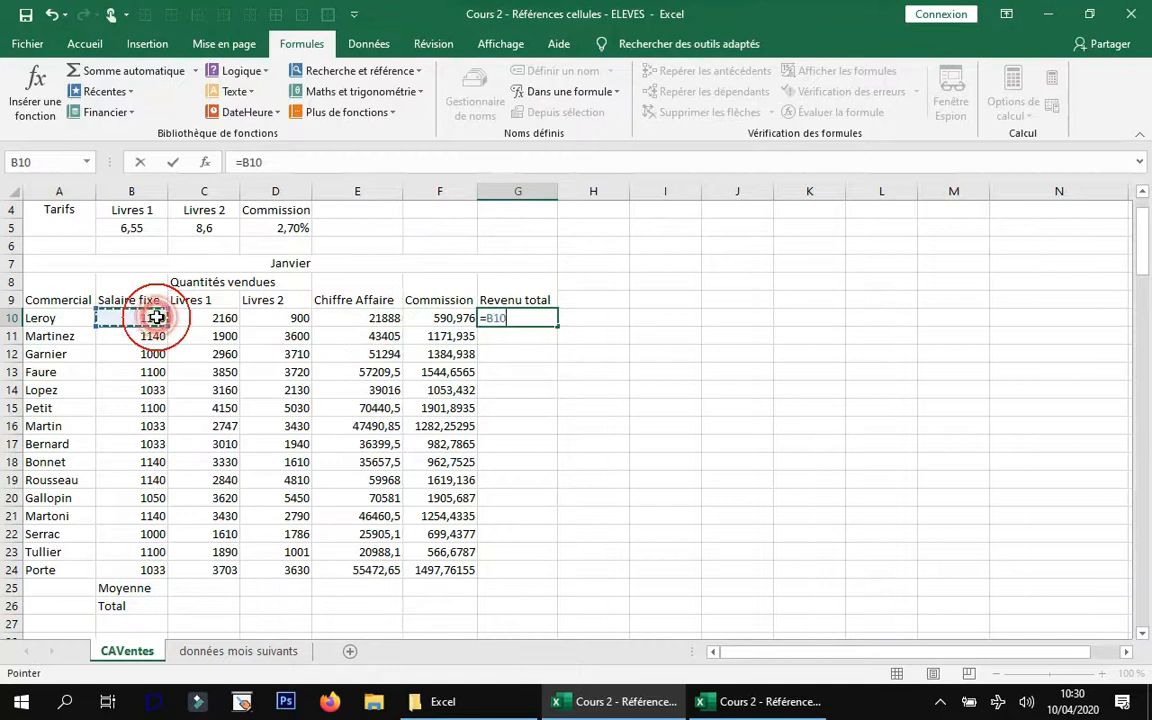
pyautogui.write('+')
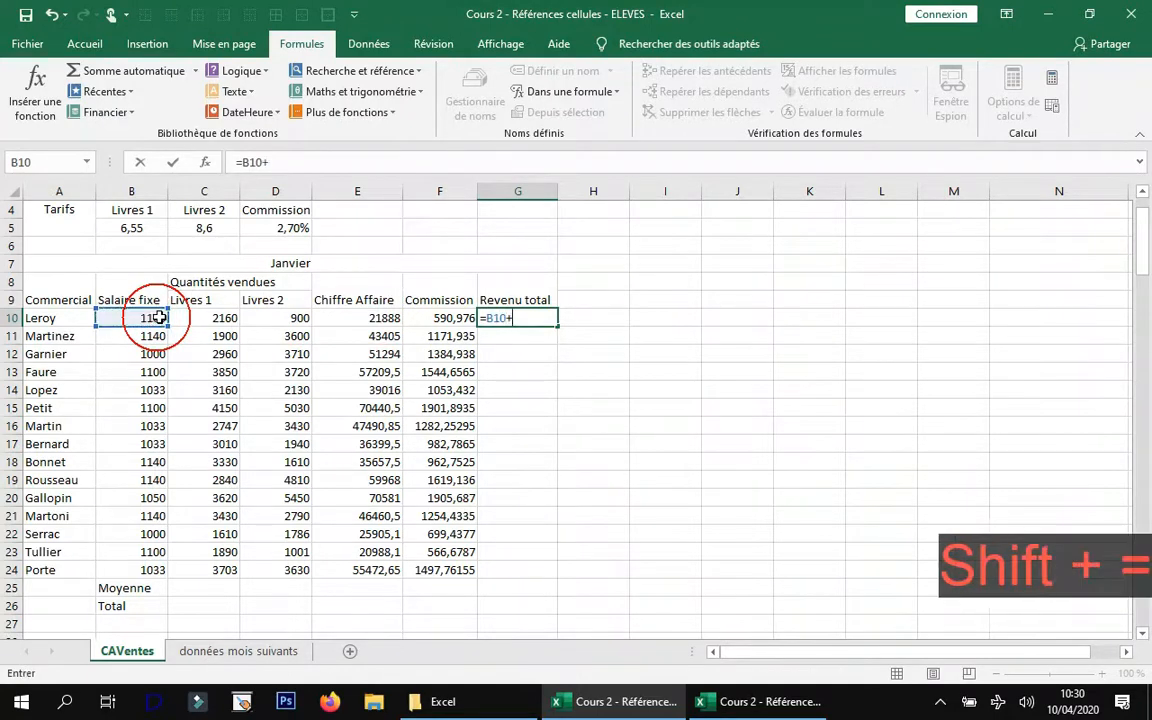
pyautogui.click(456, 318)
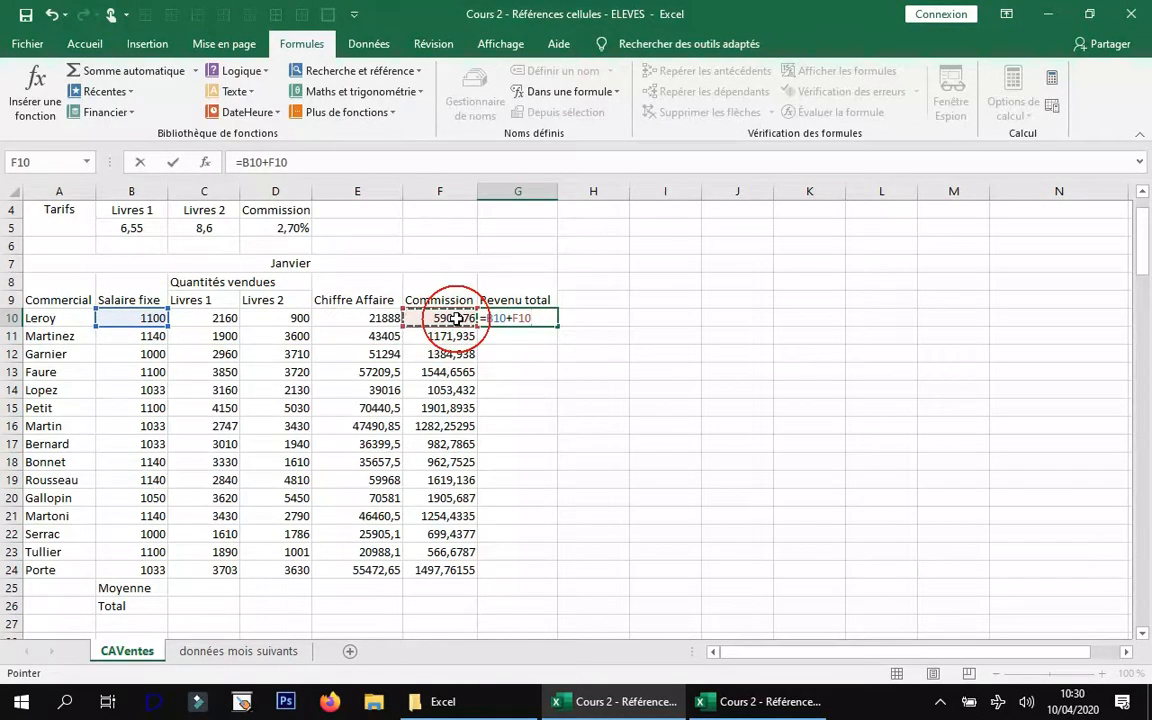
pyautogui.press('Return')
pyautogui.click(522, 318)
pyautogui.moveTo(557, 327); pyautogui.dragTo(547, 576)
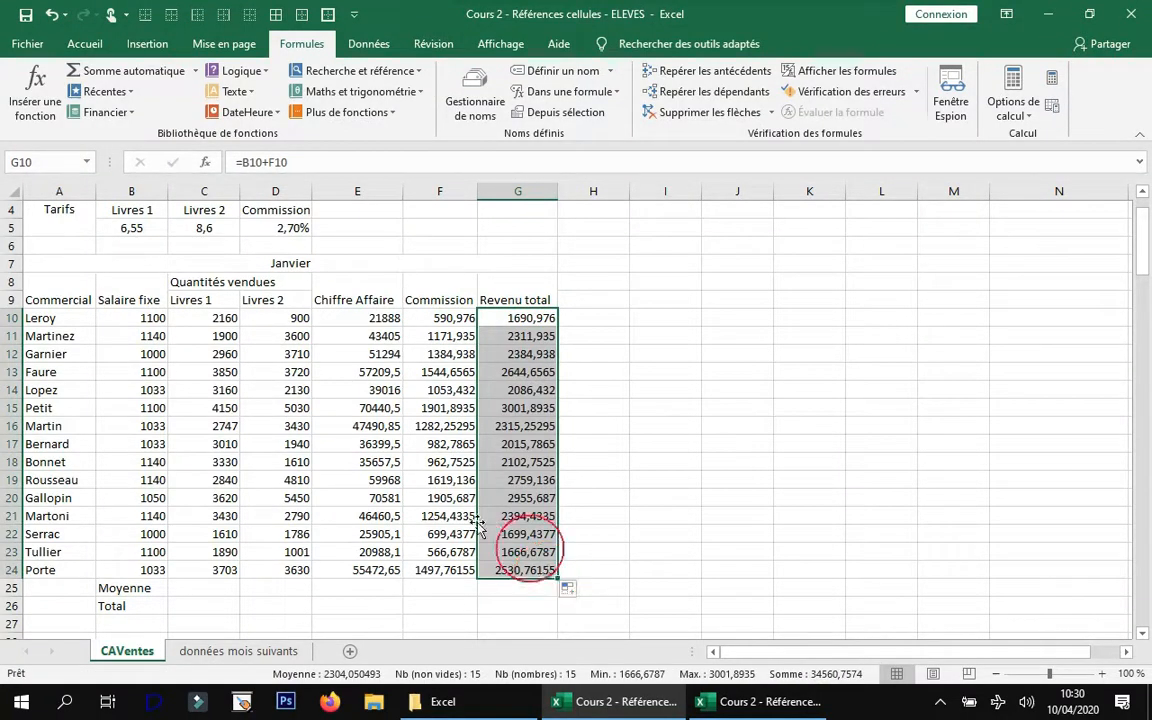
# - Enter the average formula =MOYENNE(C10:C24) in cell C25 of the Moyenne row
pyautogui.click(202, 585)
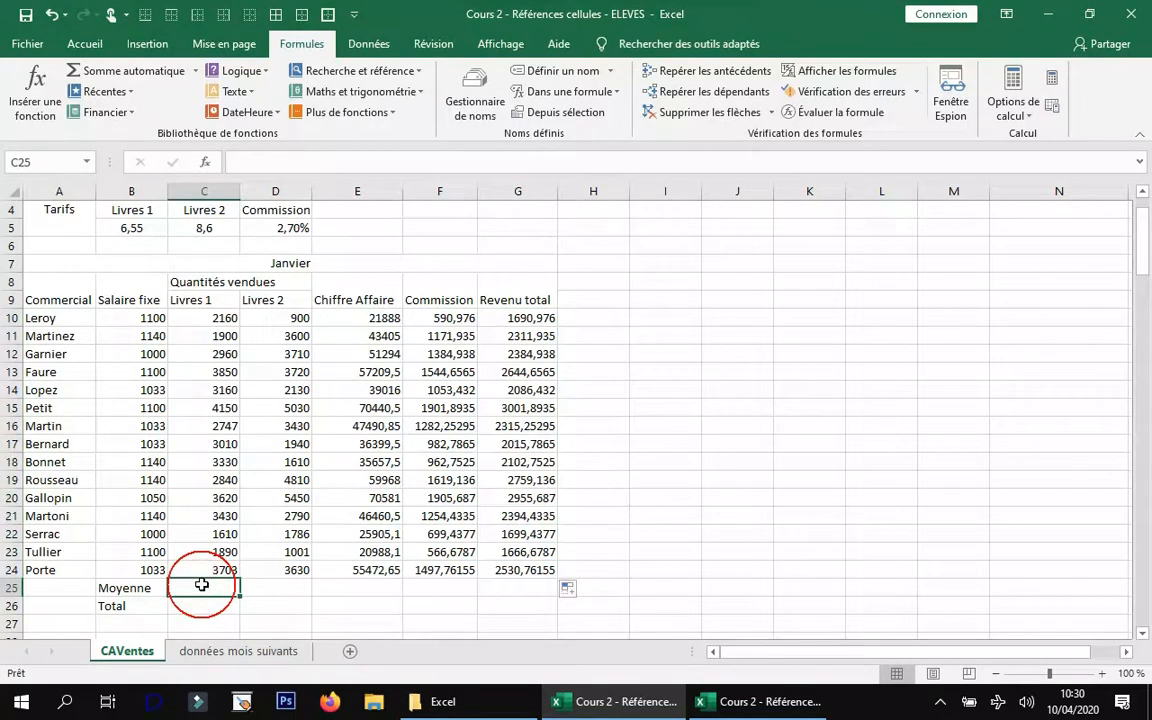
pyautogui.write('=mo')
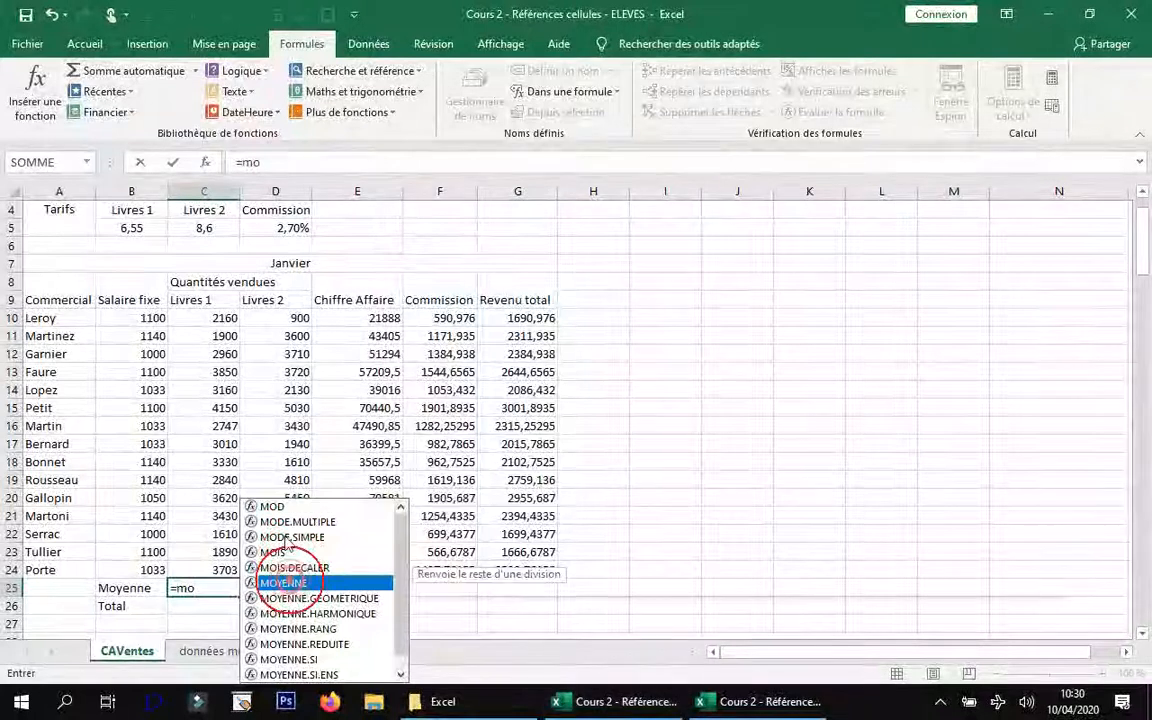
pyautogui.doubleClick(284, 583)
pyautogui.moveTo(210, 318); pyautogui.dragTo(217, 563)
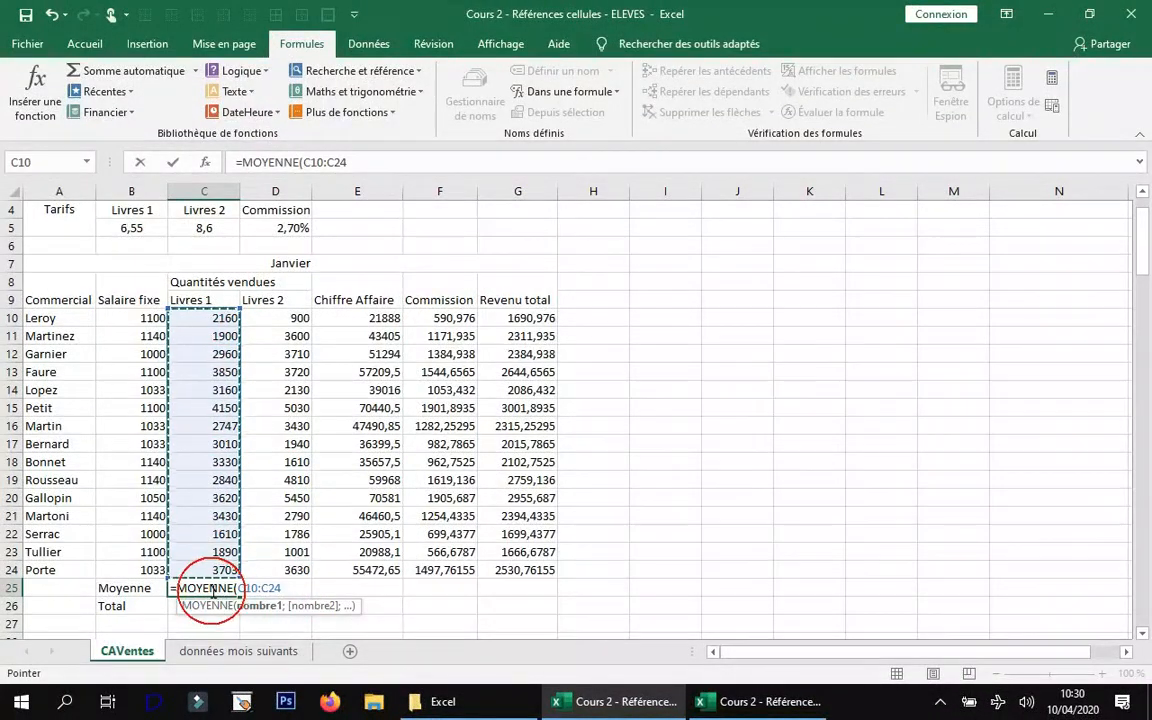
pyautogui.click(286, 588)
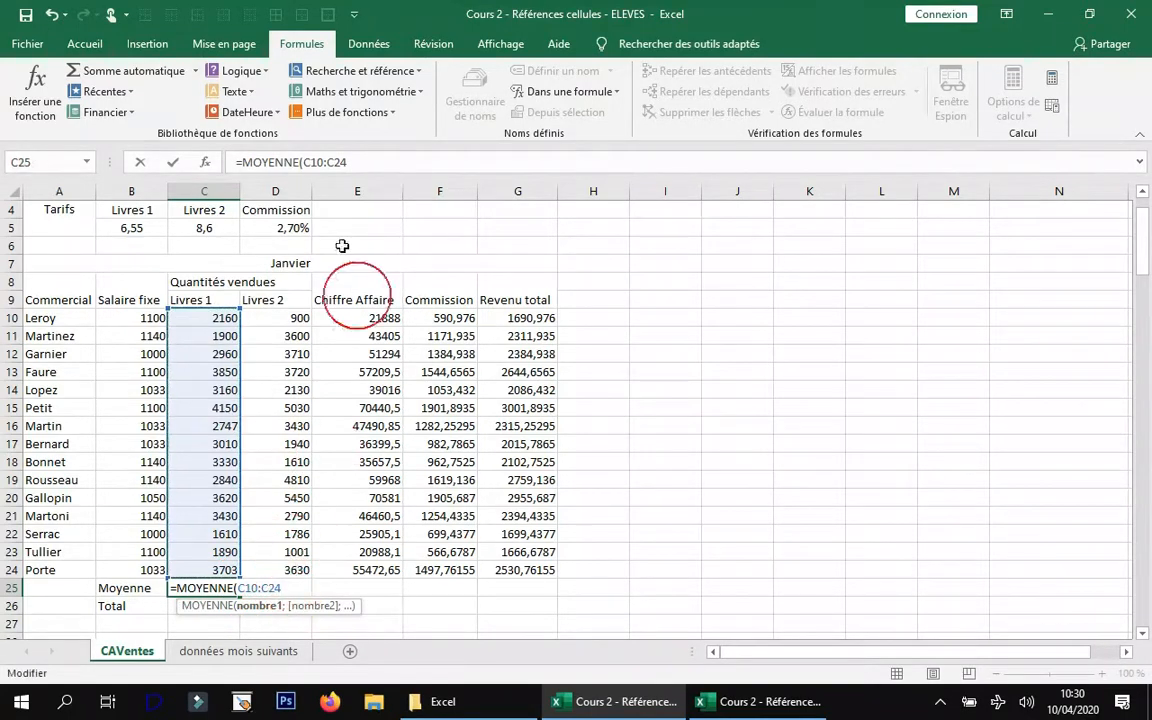
pyautogui.click(368, 170)
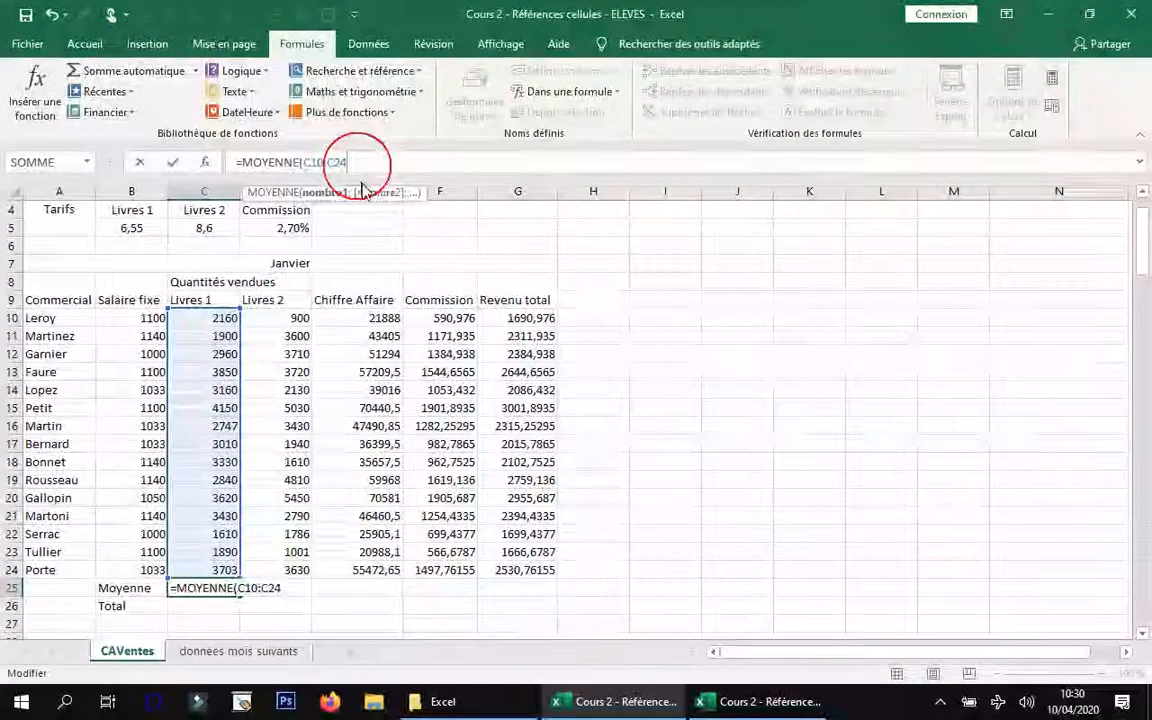
pyautogui.write(')')
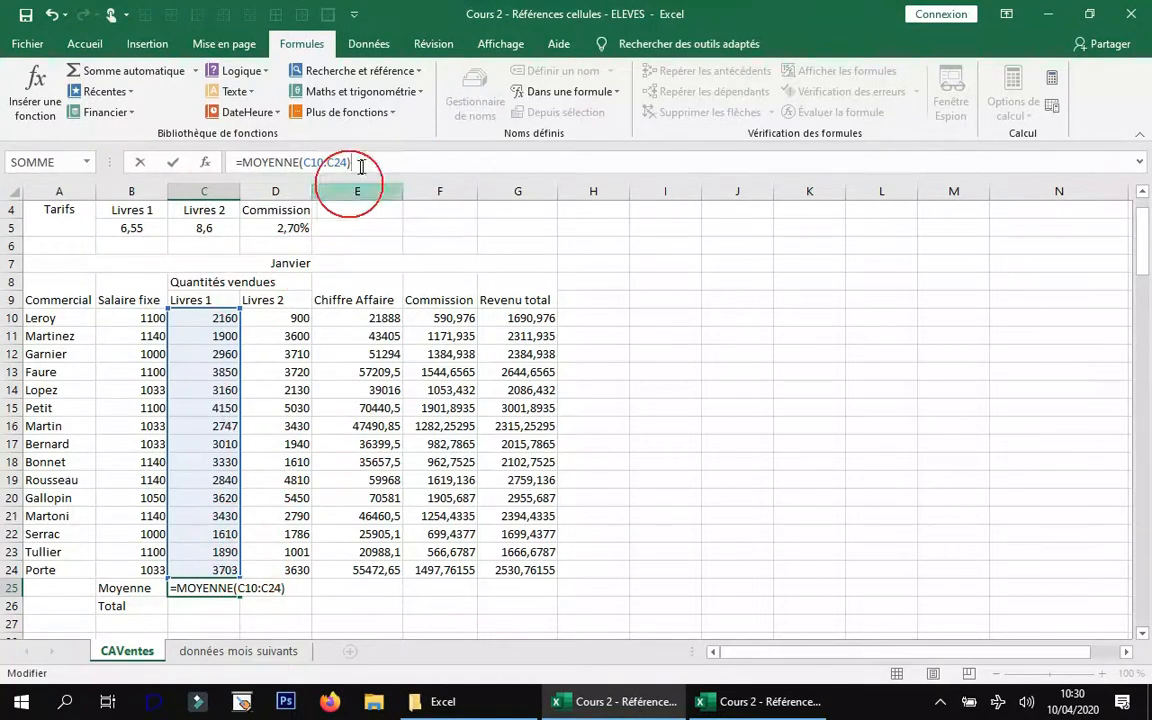
pyautogui.press('Return')
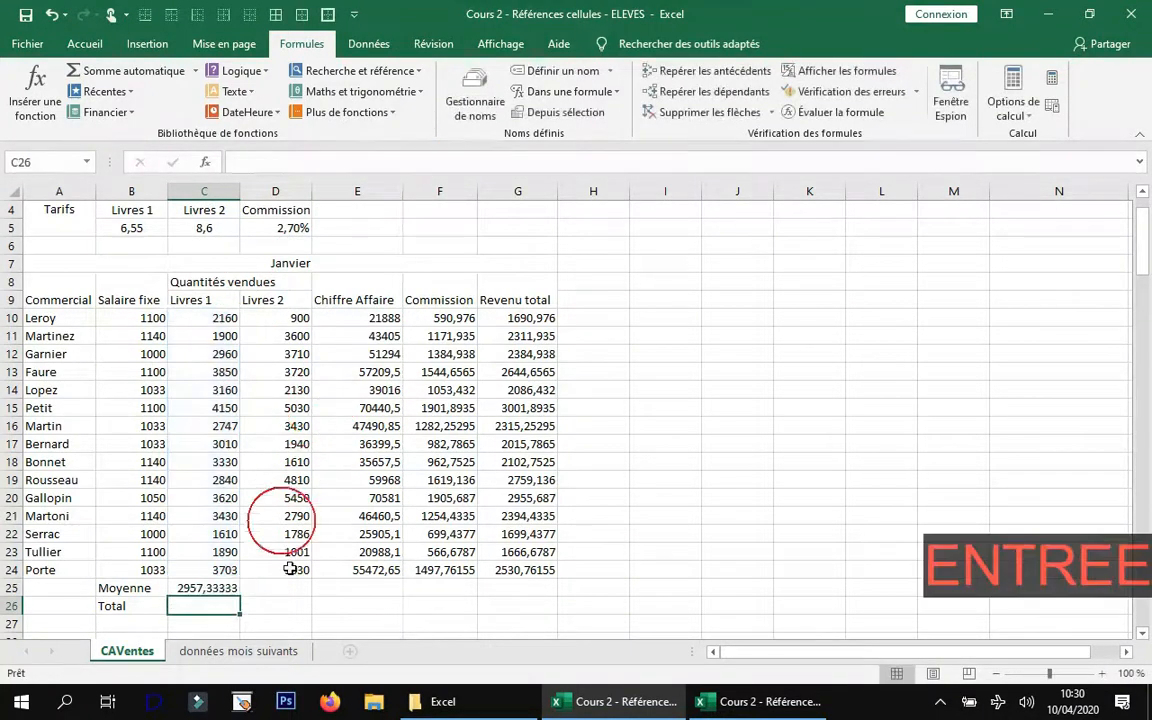
# - Fill the C25 average formula across the Moyenne row to G25
pyautogui.click(231, 587)
pyautogui.moveTo(240, 598); pyautogui.dragTo(304, 600)
pyautogui.moveTo(391, 605); pyautogui.dragTo(528, 594)
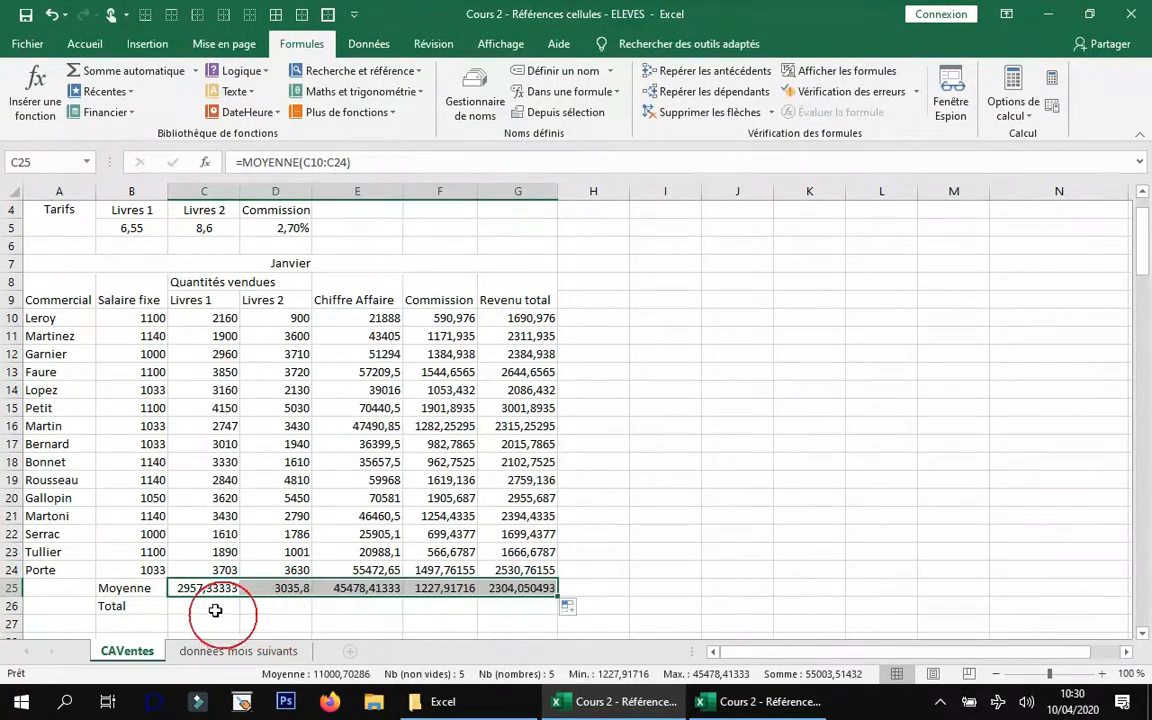
# - Enter the sum formula =SOMME(C10:C24) in cell C26 of the Total row
pyautogui.click(215, 610)
pyautogui.write('=s')
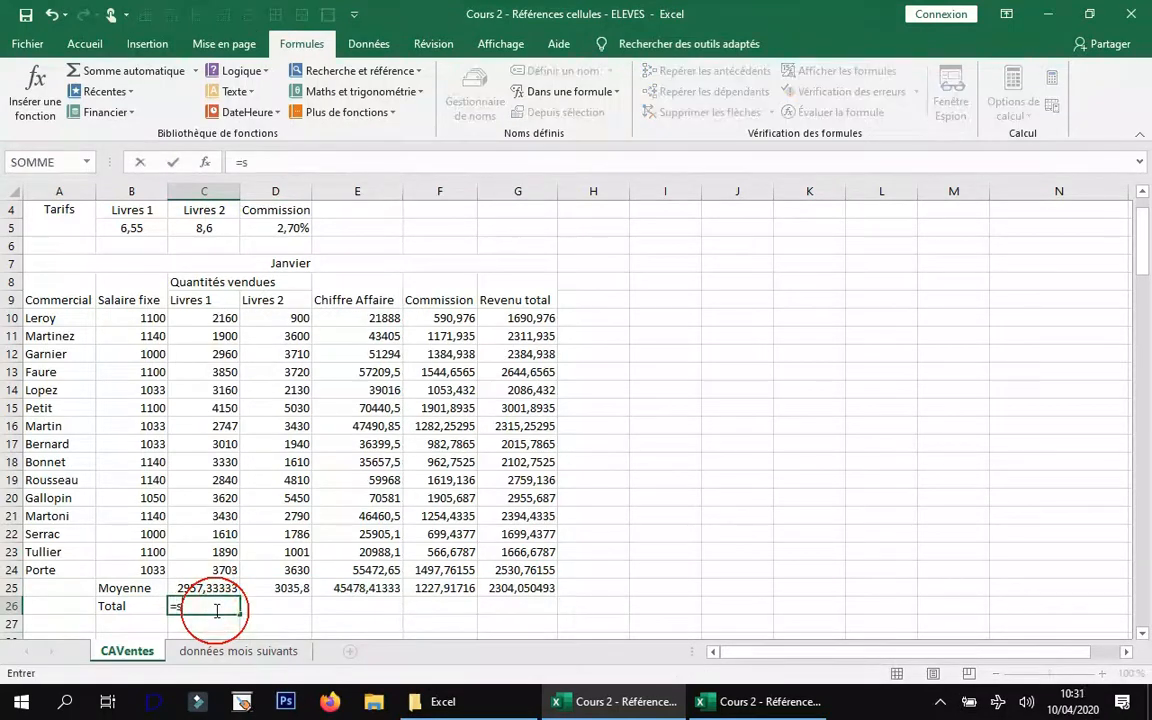
pyautogui.write('om')
pyautogui.doubleClick(285, 547)
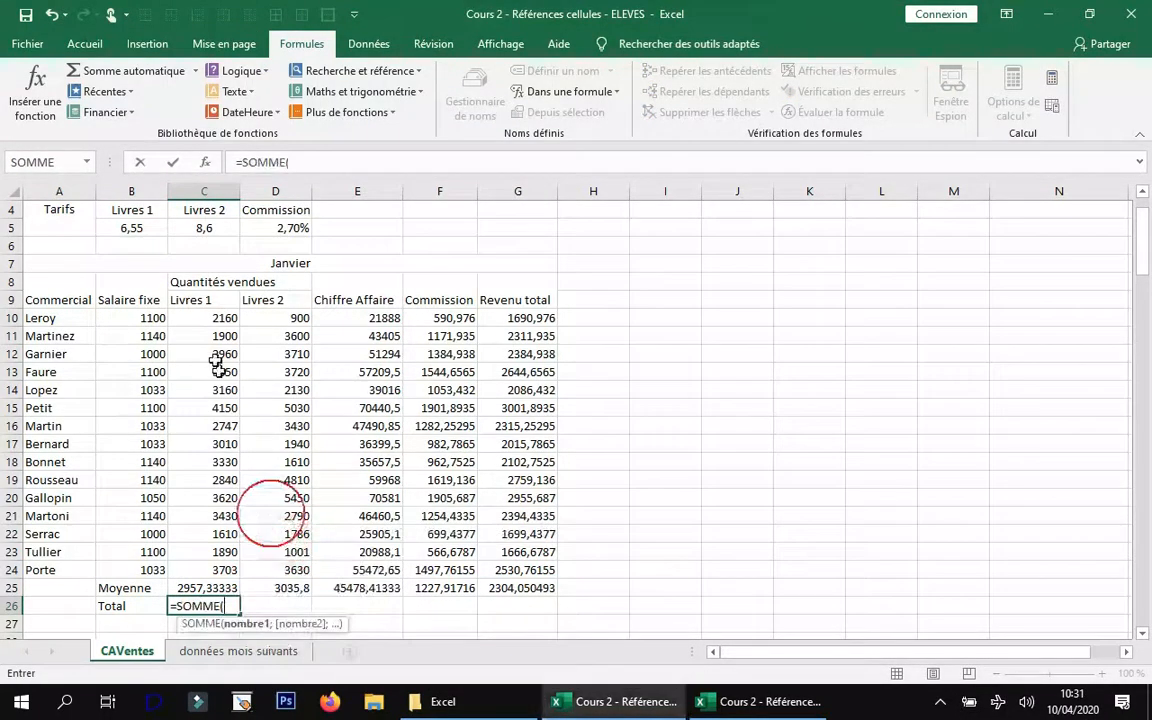
pyautogui.moveTo(204, 318); pyautogui.dragTo(219, 567)
pyautogui.press('Return')
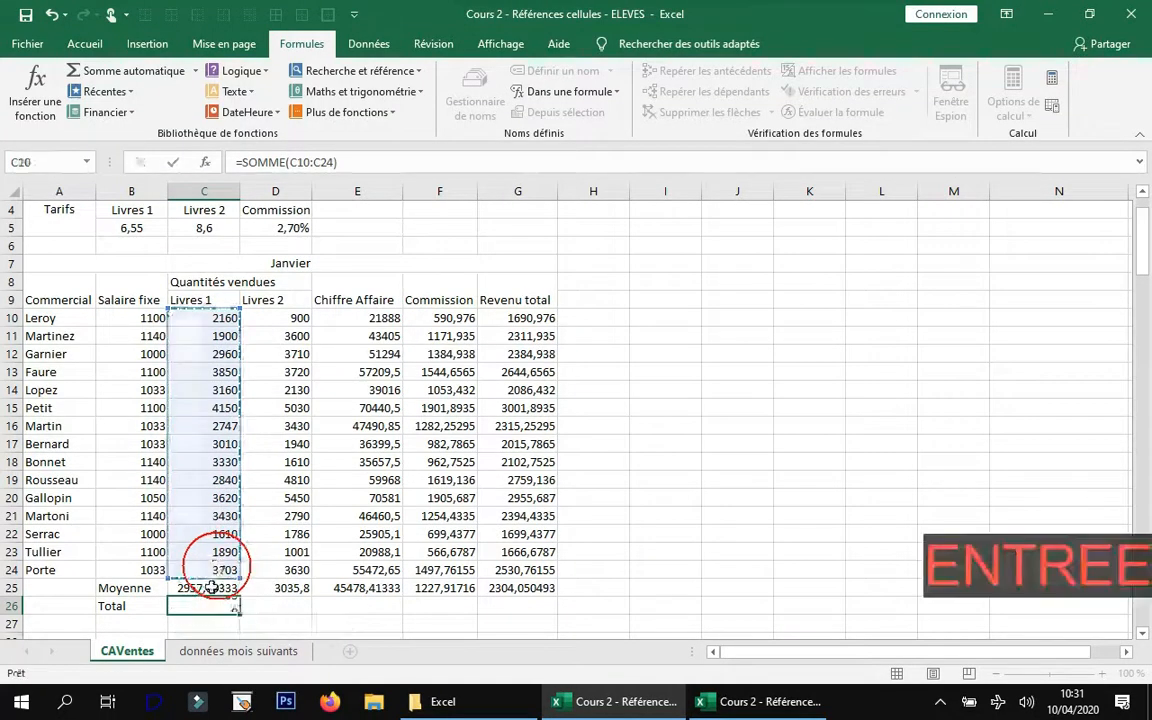
# - Fill the C26 sum formula across the Total row to G26
pyautogui.click(224, 608)
pyautogui.moveTo(240, 613); pyautogui.dragTo(534, 620)
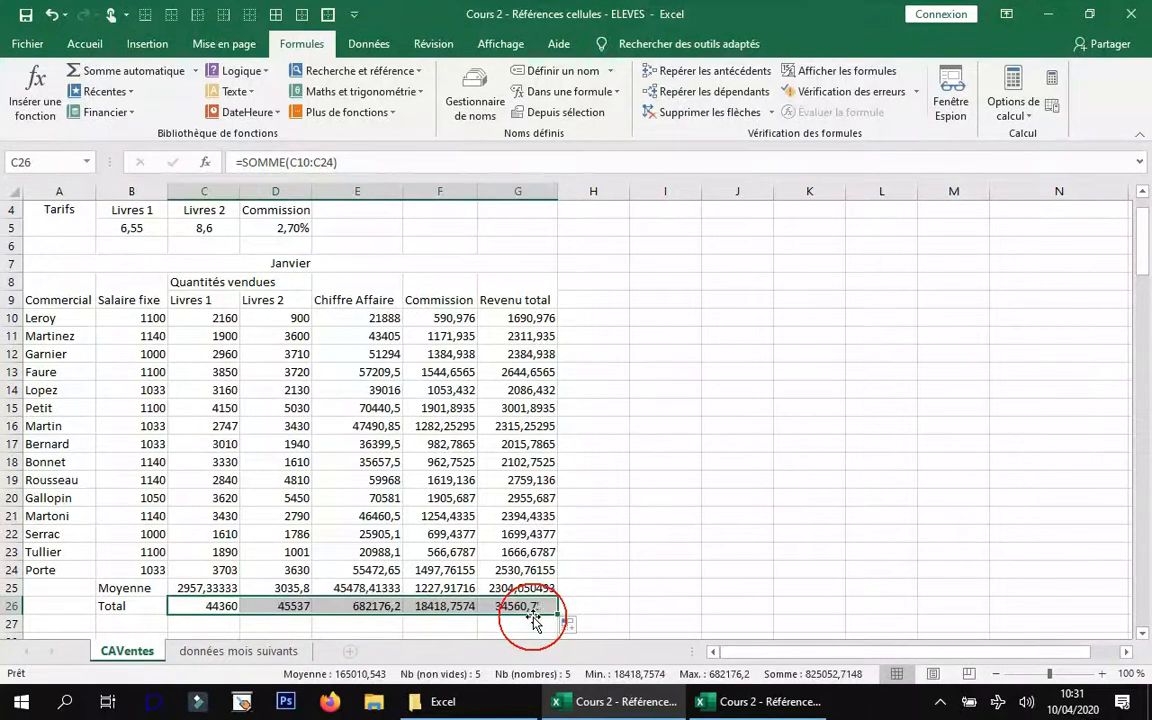
pyautogui.click(697, 378)
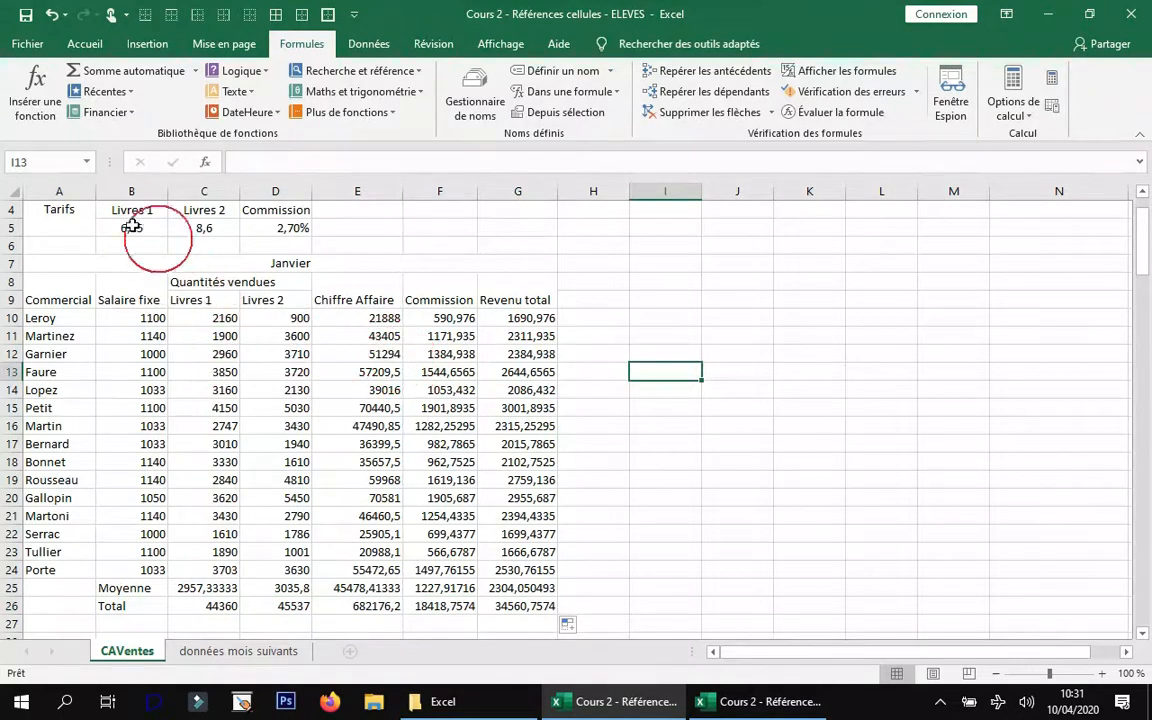
# - Examine the Ventes Livres title, the Tarifs block with its price and commission cells, and the Commercial heading
pyautogui.scroll(1, 93, 259)
pyautogui.scroll(1, 93, 259)
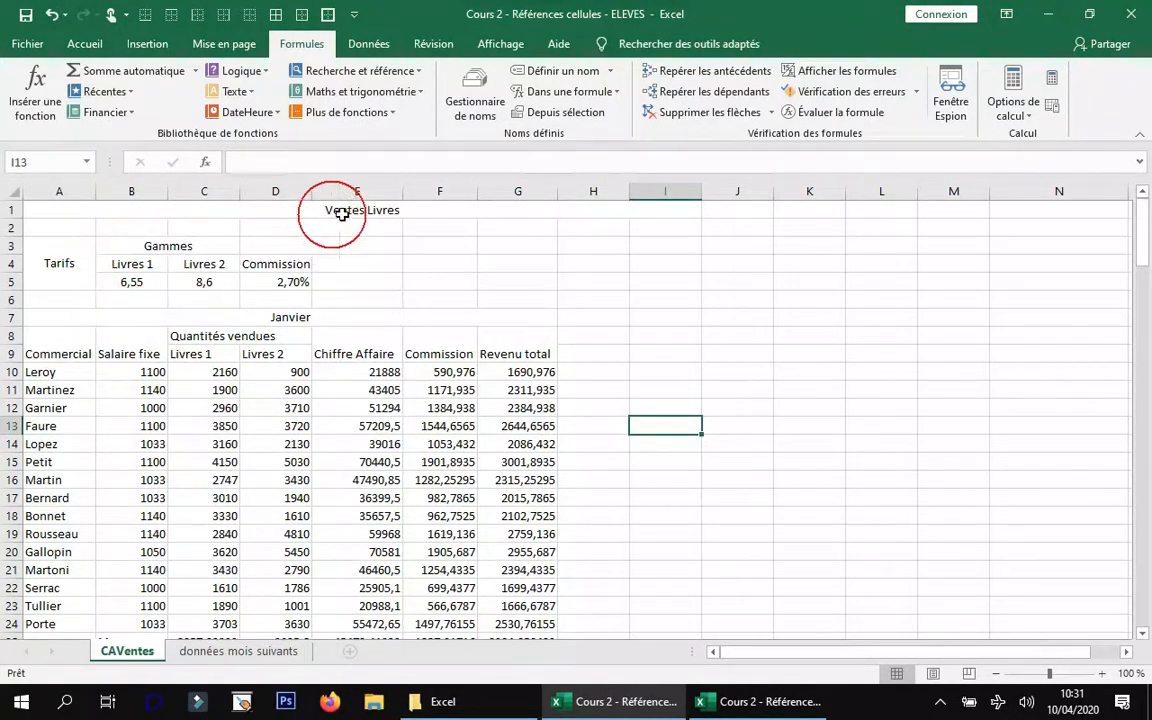
pyautogui.click(230, 211)
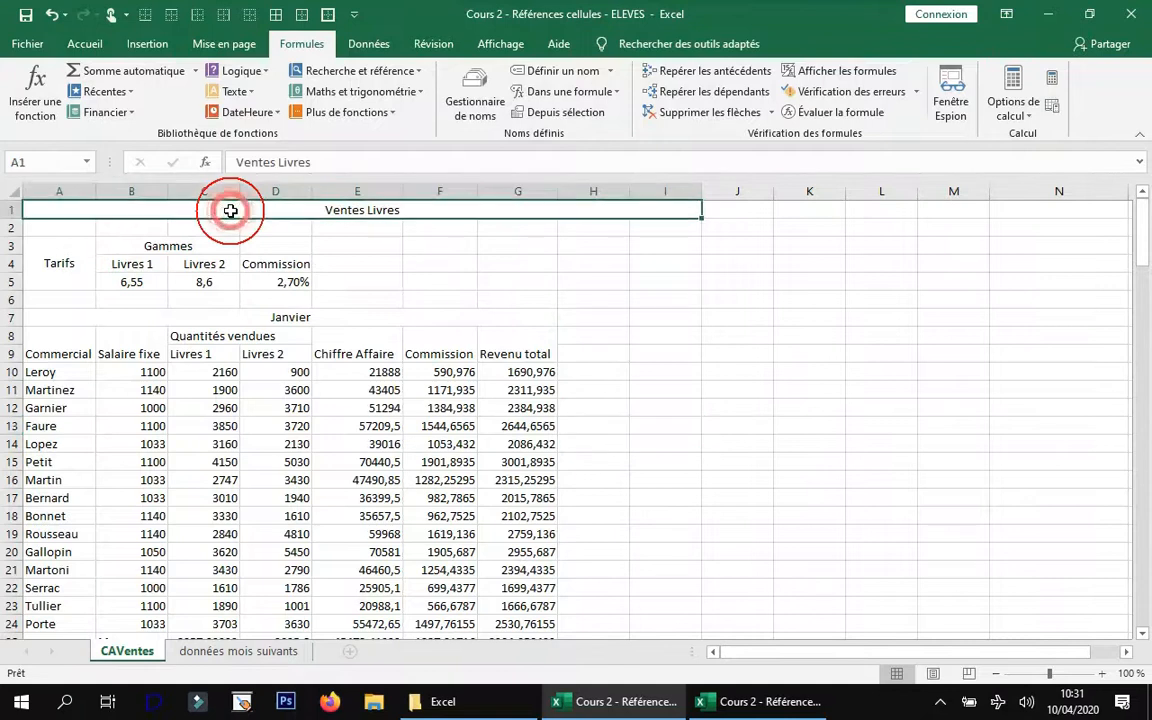
pyautogui.click(55, 264)
pyautogui.click(158, 247)
pyautogui.click(140, 267)
pyautogui.click(140, 284)
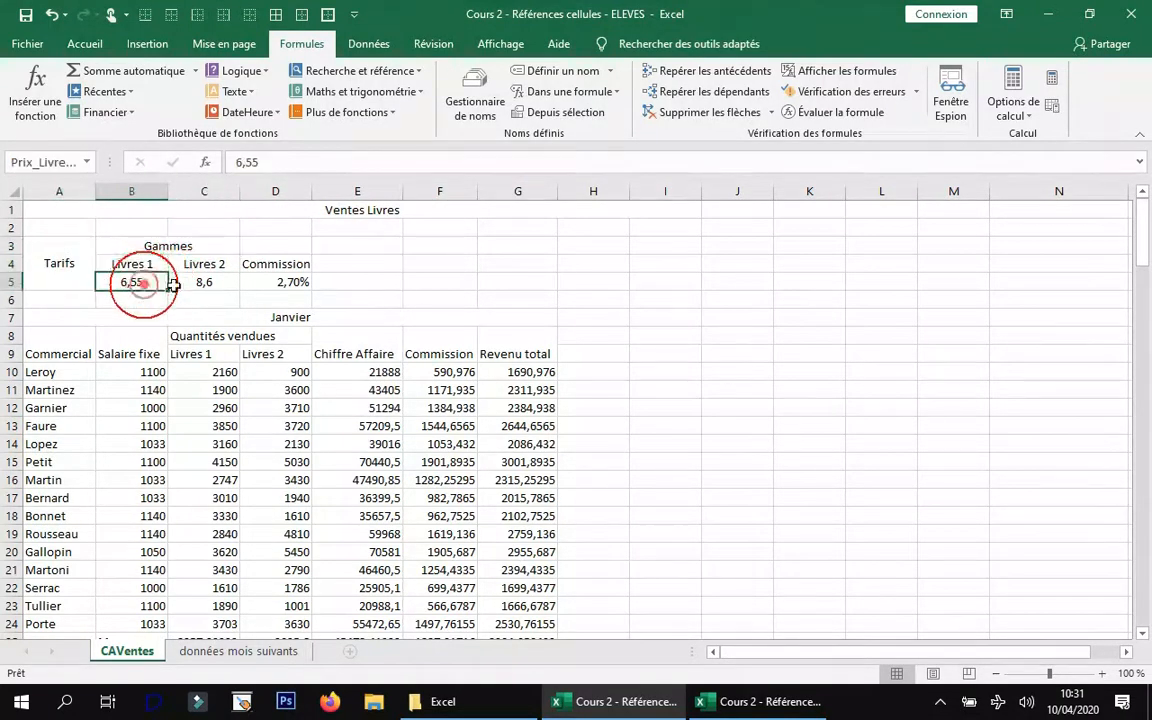
pyautogui.click(204, 280)
pyautogui.click(284, 268)
pyautogui.click(286, 280)
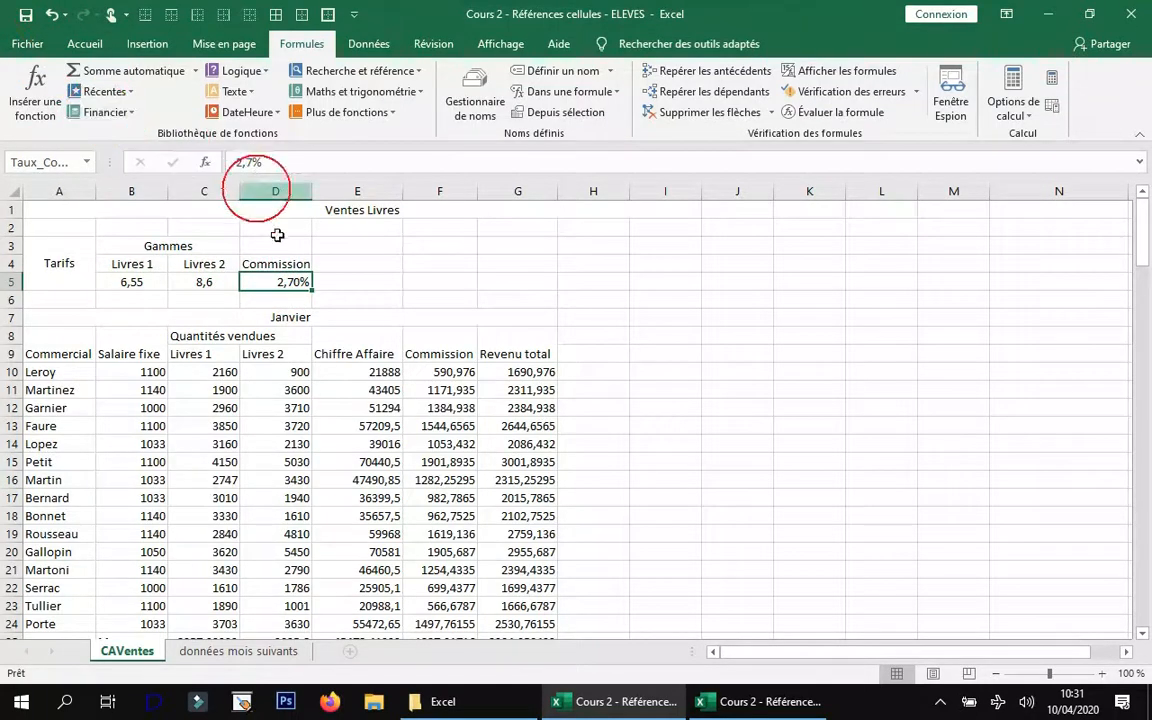
pyautogui.click(84, 44)
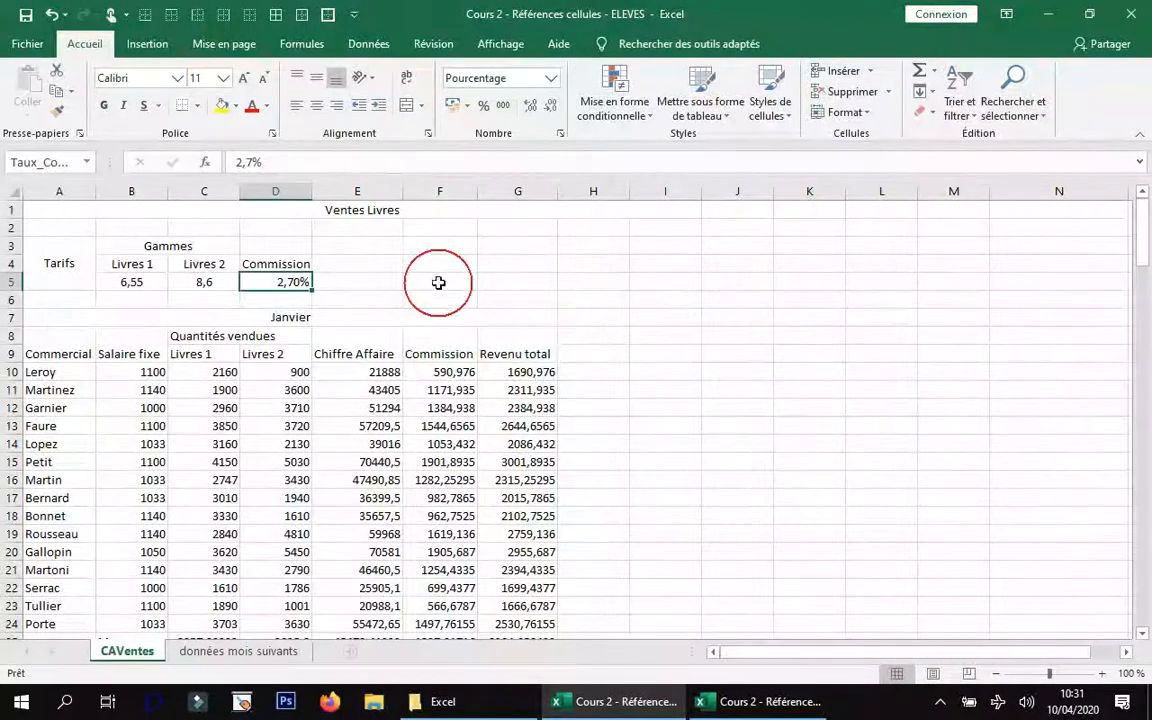
pyautogui.click(69, 258)
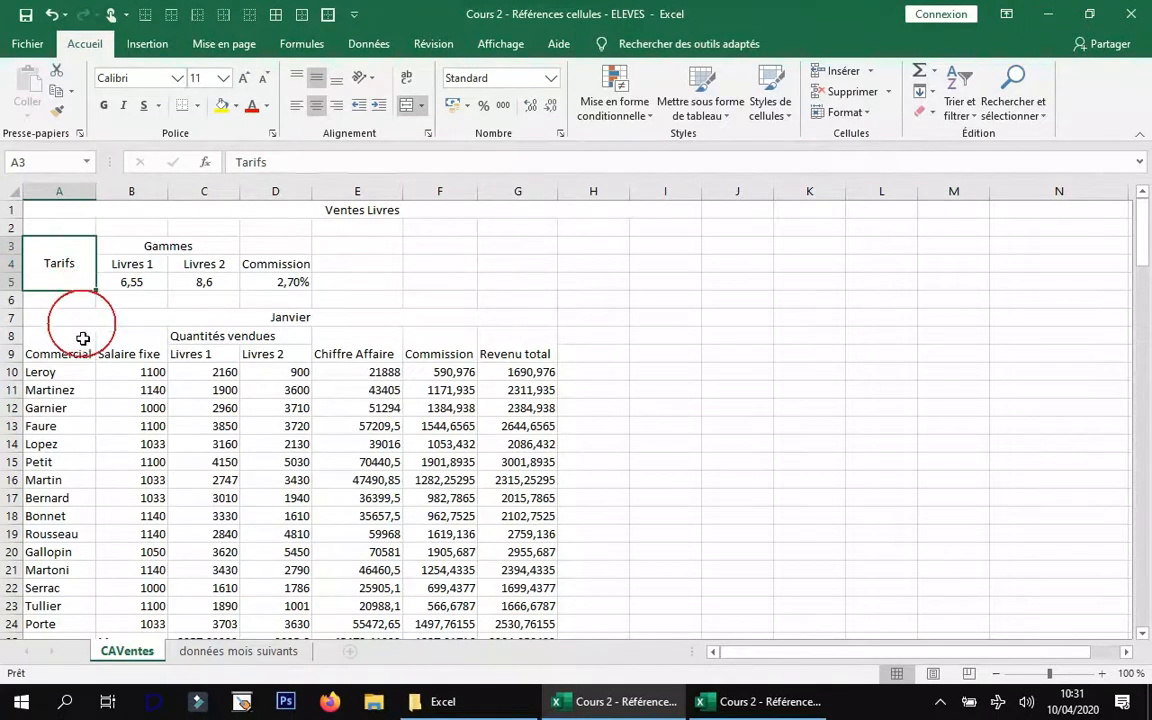
pyautogui.click(83, 341)
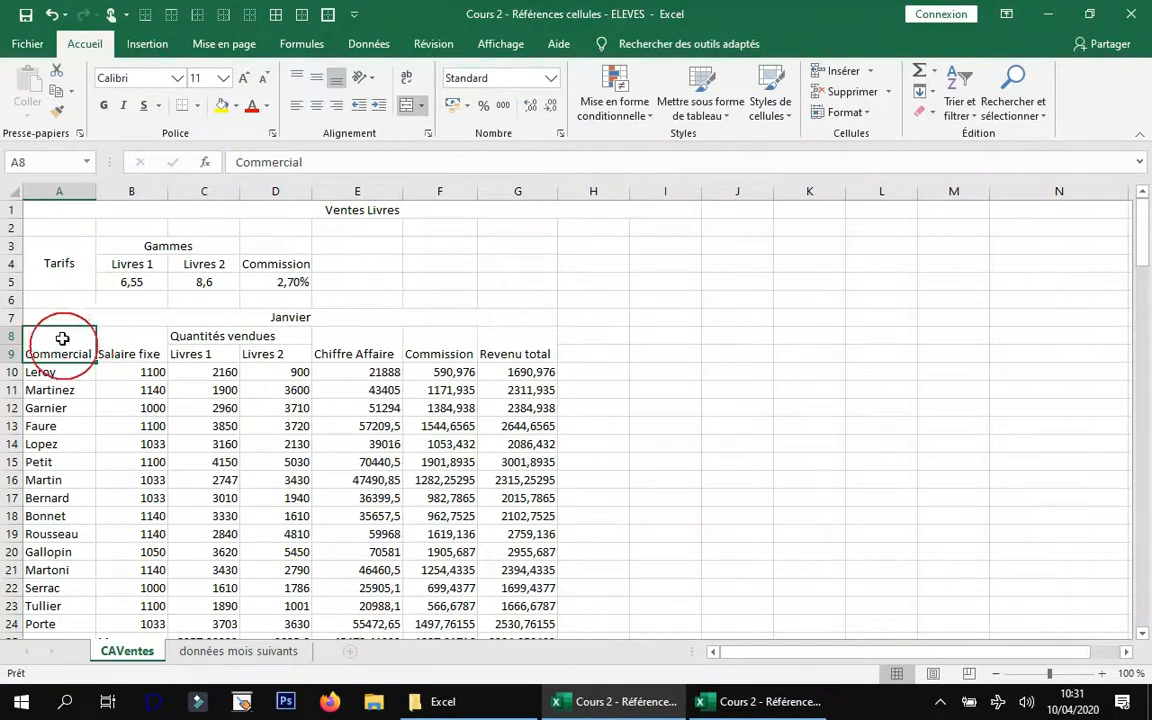
pyautogui.click(70, 250)
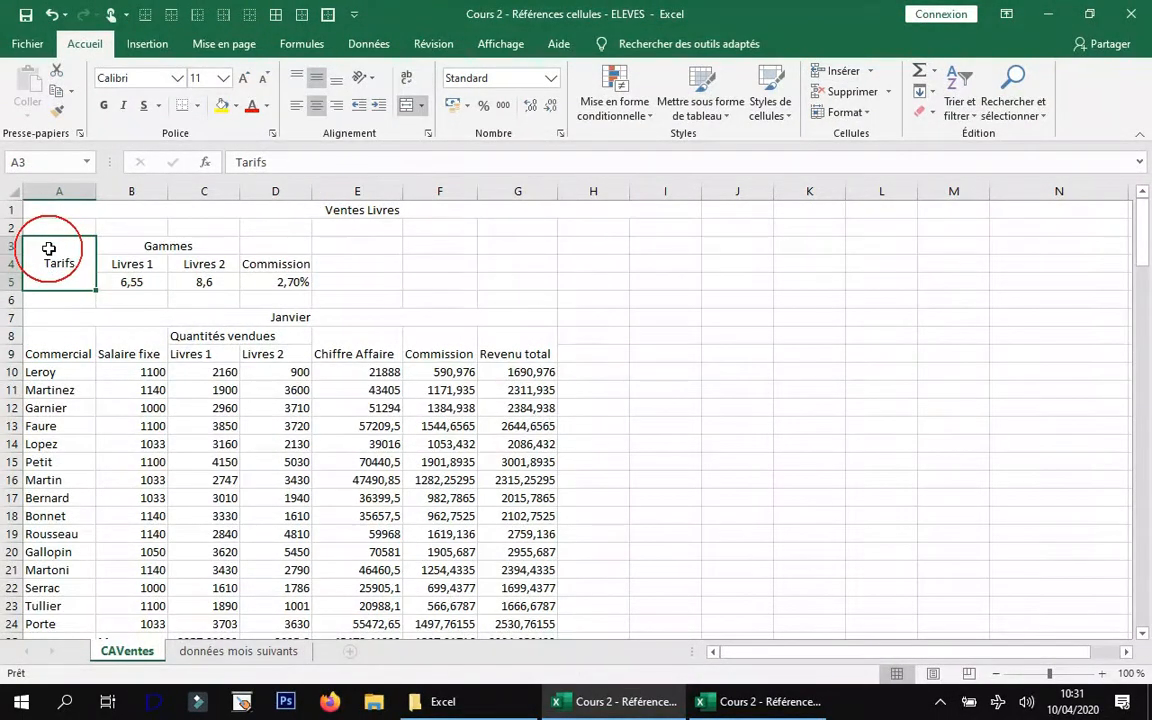
# - Unmerge all the merged cells in the Tarifs block and table headings, range A3:G9
pyautogui.moveTo(60, 262); pyautogui.dragTo(412, 350)
pyautogui.click(418, 108)
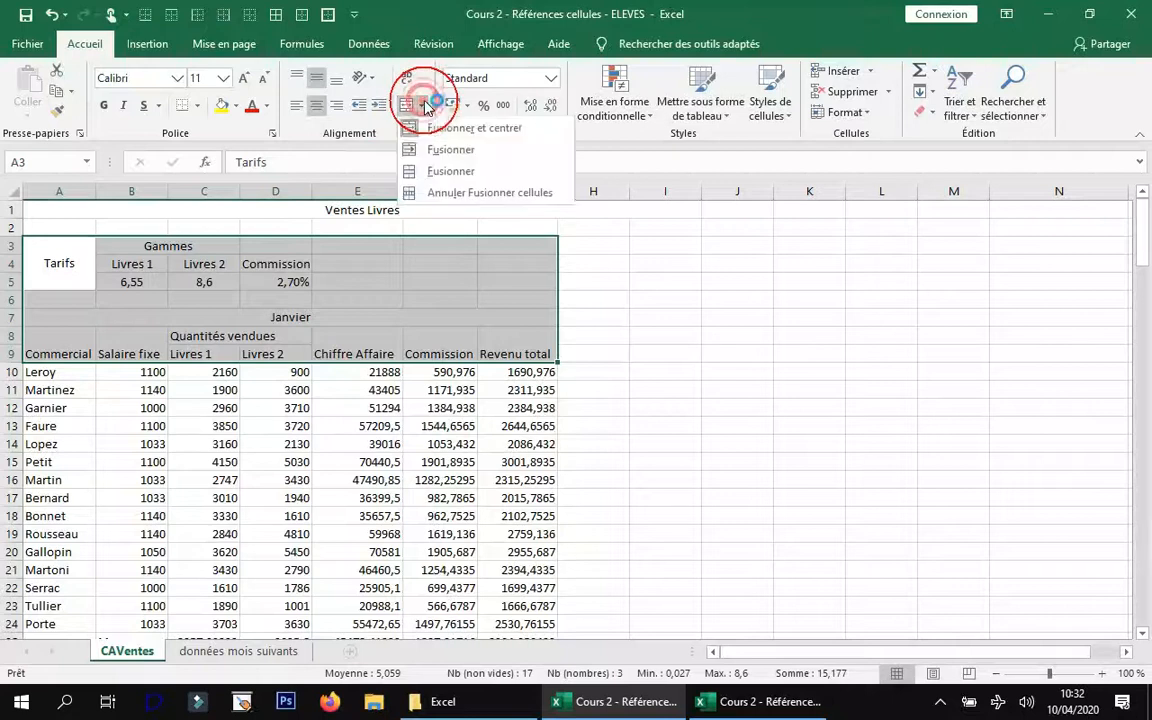
pyautogui.click(463, 196)
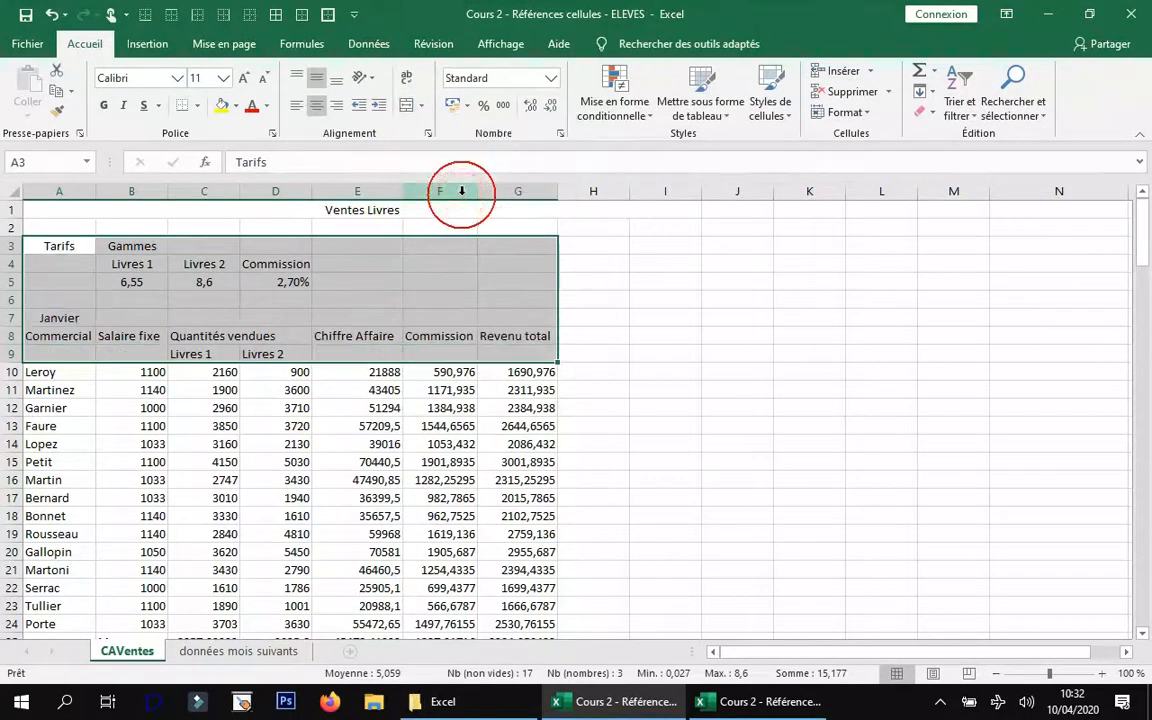
pyautogui.click(683, 282)
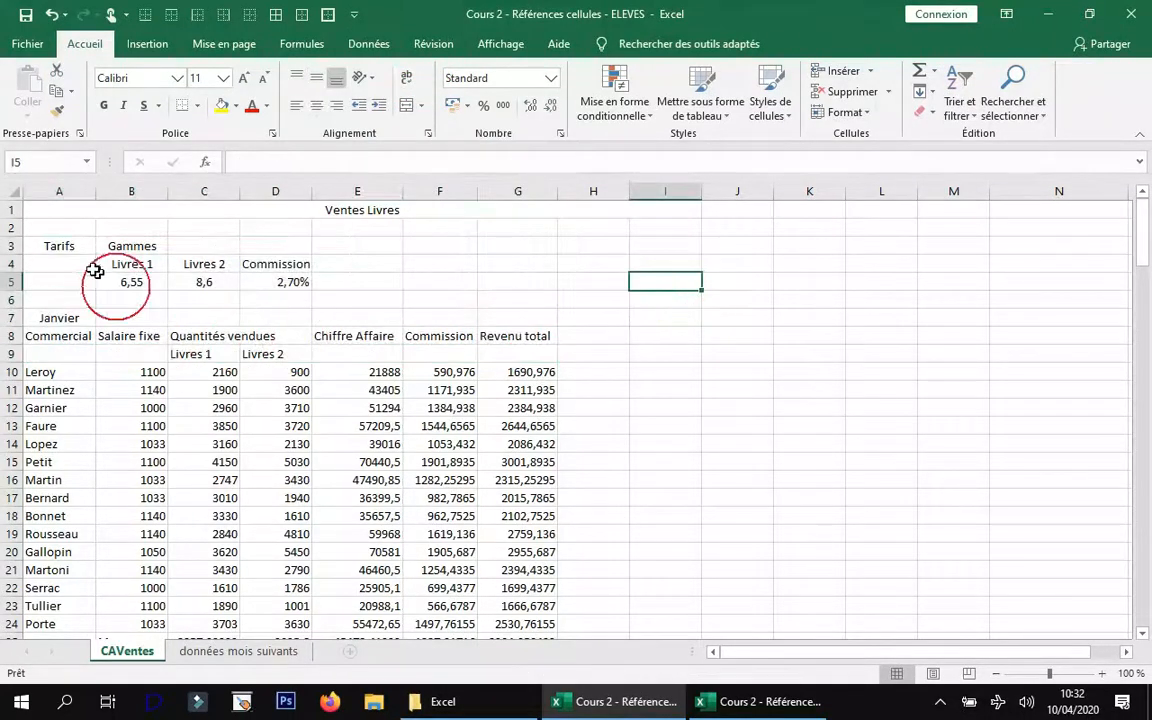
# - Format the Tarifs cell A3 with a black fill and bold white text
pyautogui.click(74, 244)
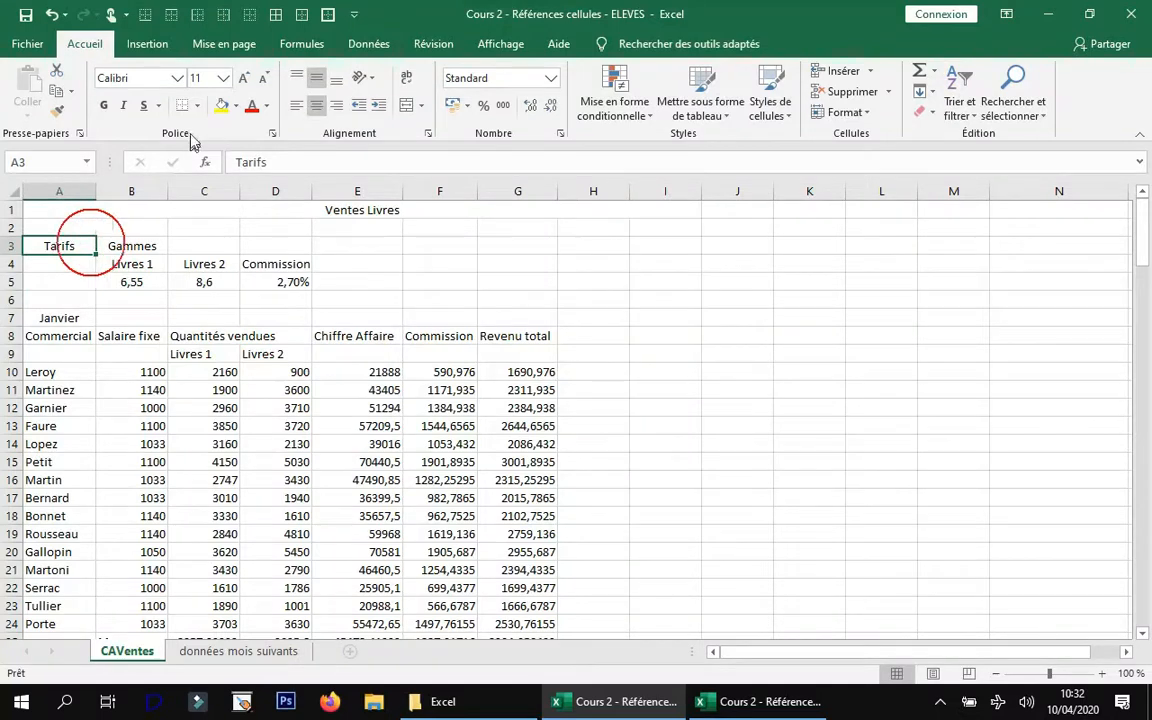
pyautogui.click(236, 106)
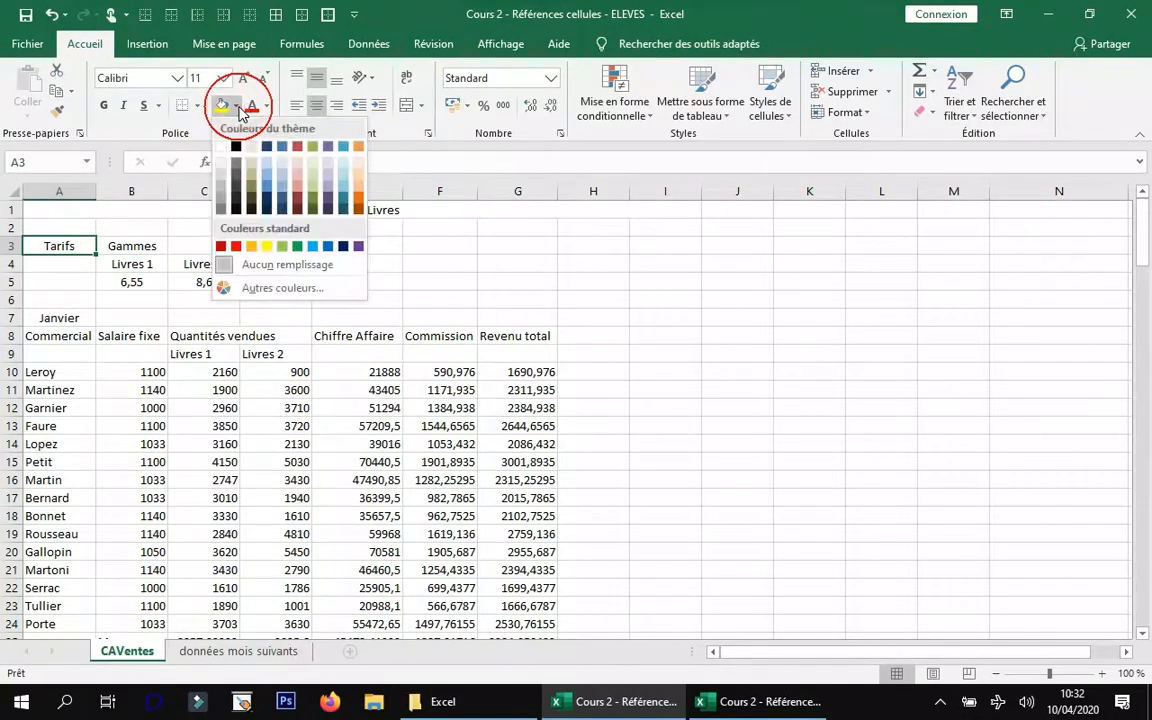
pyautogui.click(238, 146)
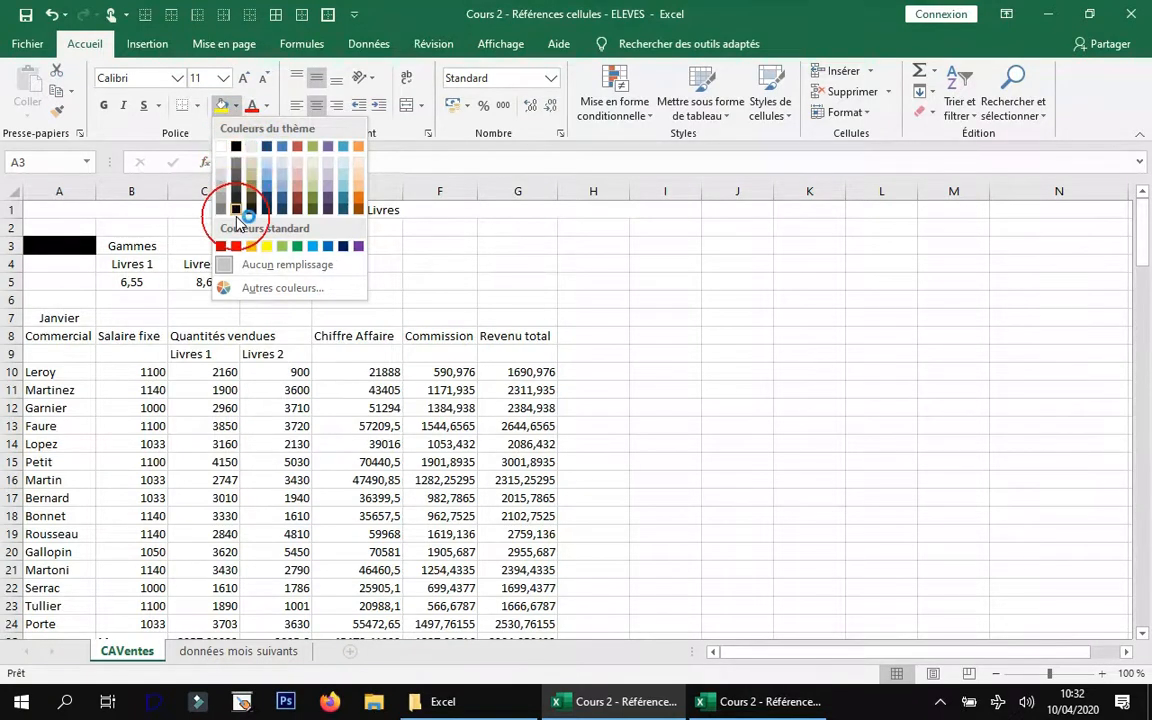
pyautogui.click(238, 146)
pyautogui.click(266, 106)
pyautogui.click(278, 184)
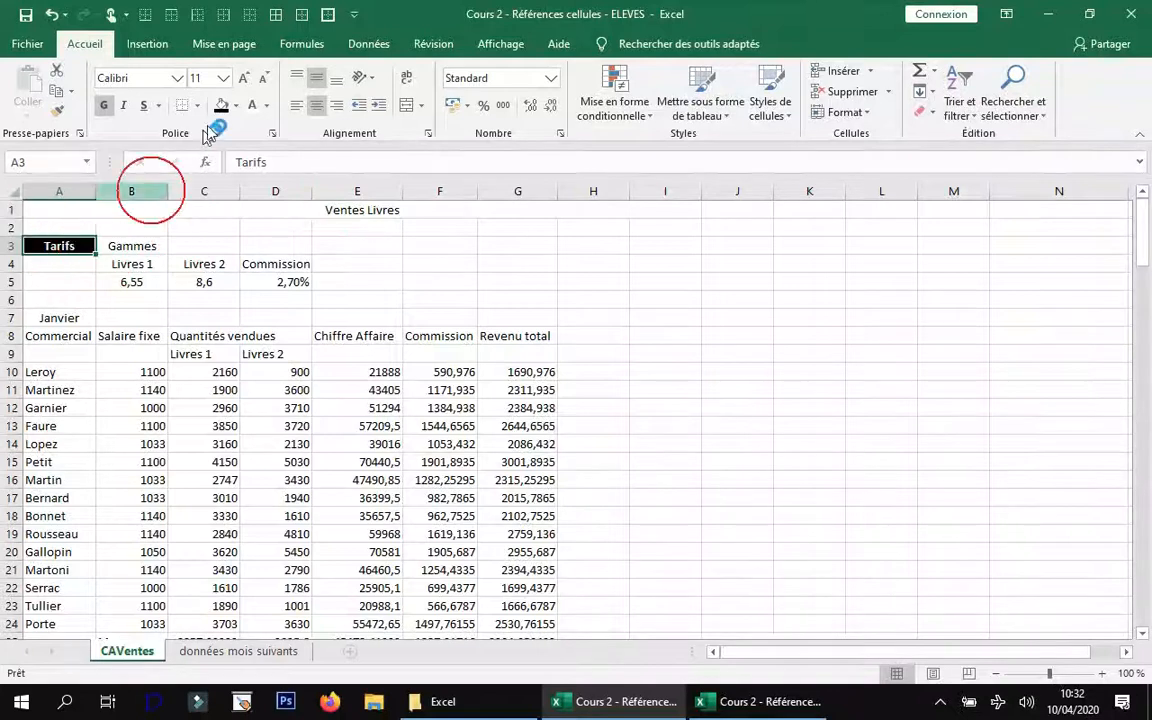
# - Format the Gammes cell B3 with a dark gray fill and bold white text
pyautogui.click(150, 245)
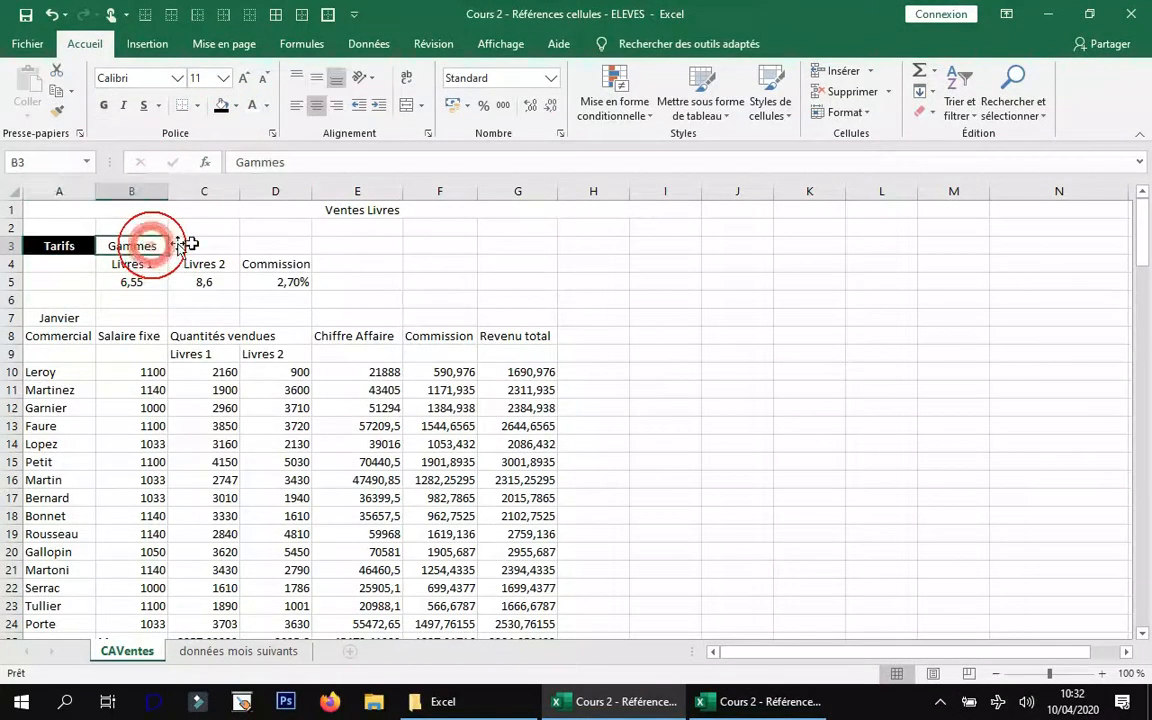
pyautogui.click(243, 106)
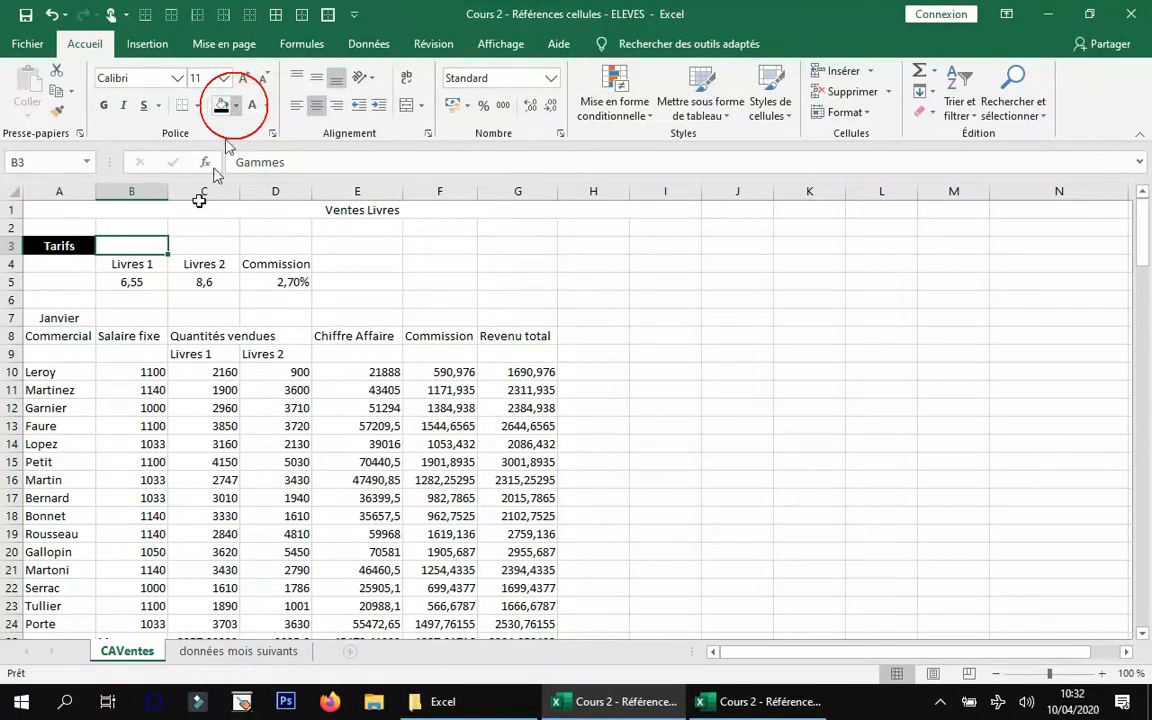
pyautogui.click(236, 106)
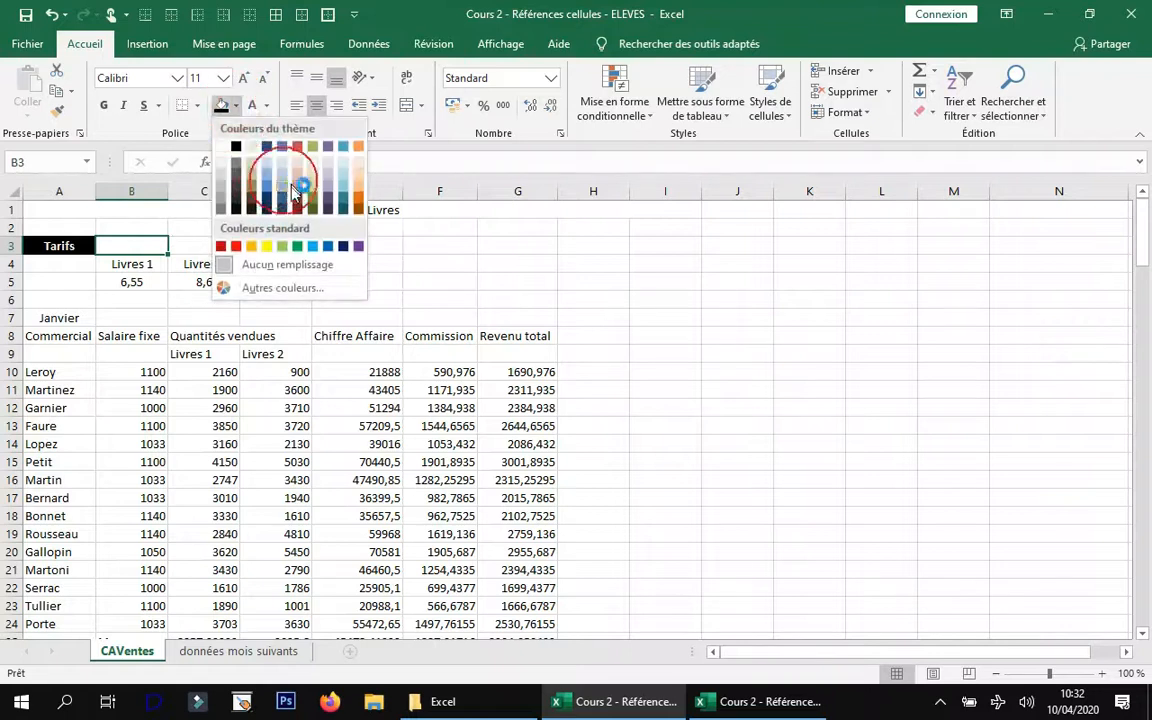
pyautogui.click(221, 211)
pyautogui.click(133, 267)
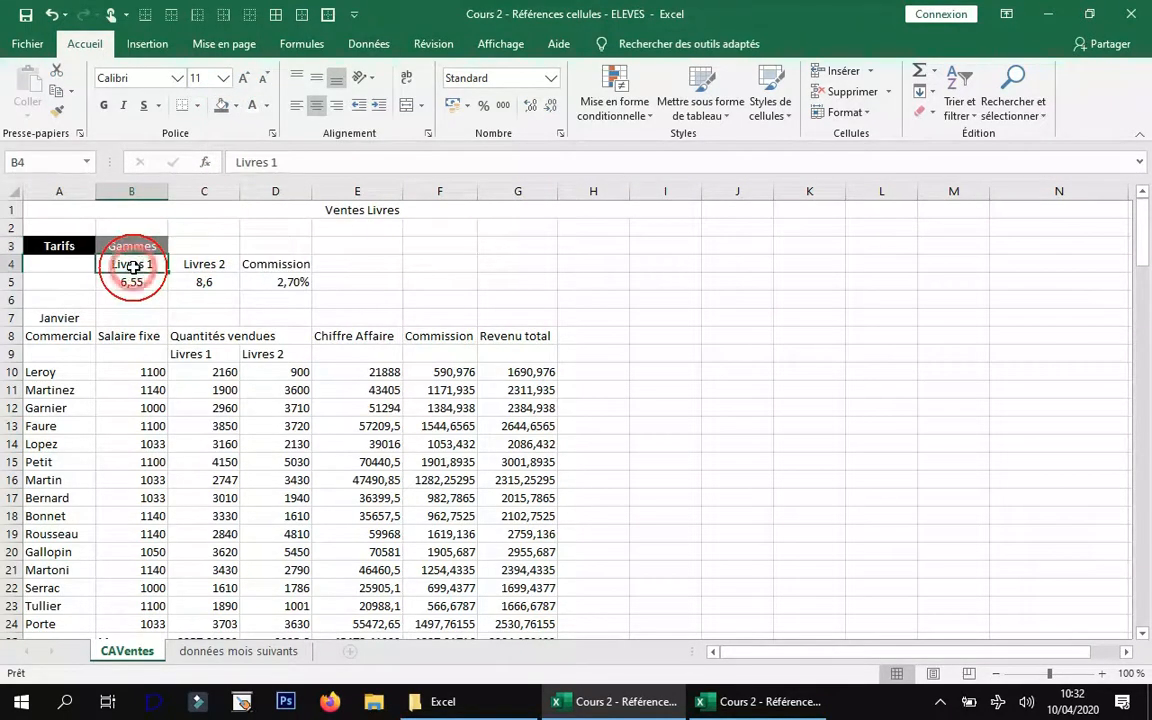
pyautogui.moveTo(138, 280); pyautogui.dragTo(184, 280)
pyautogui.click(151, 246)
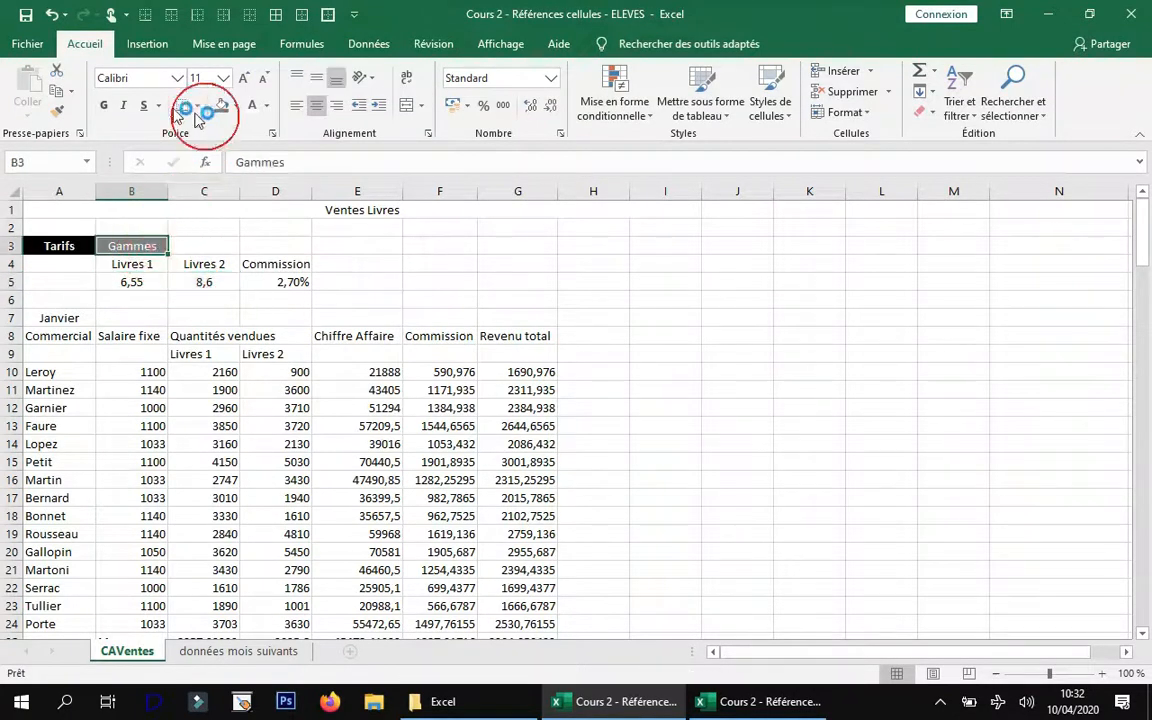
pyautogui.click(104, 107)
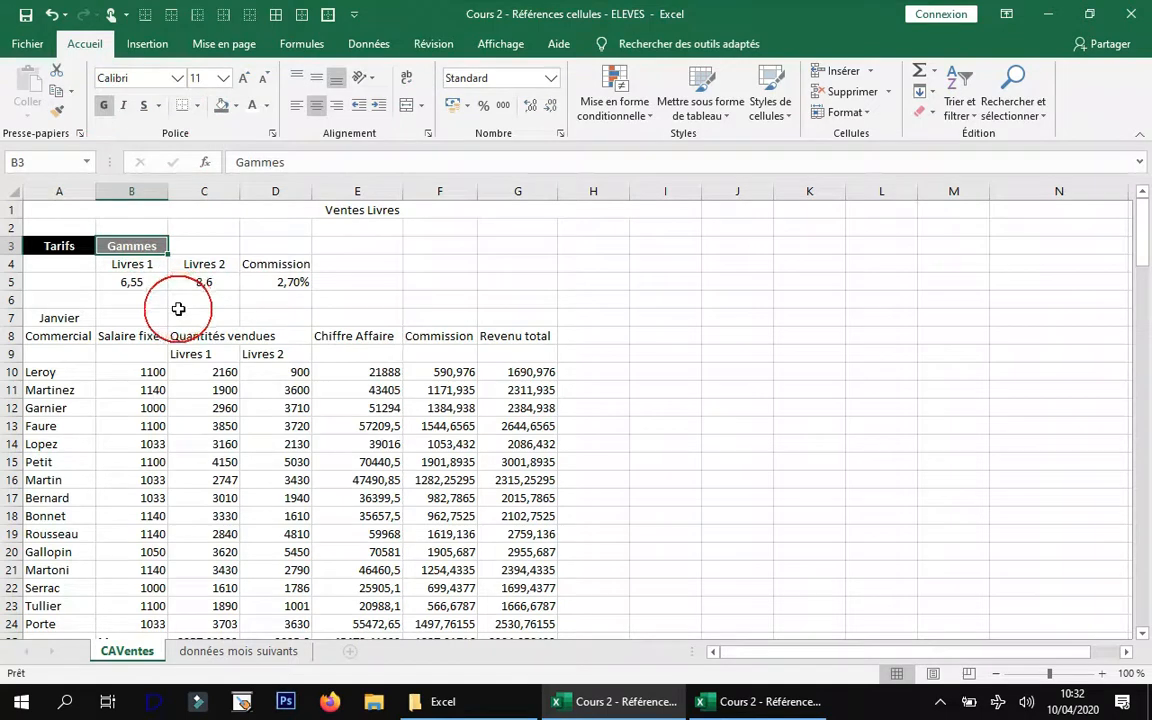
# - Copy the Tarifs cell's formatting to the Livres 1, Livres 2 and Commission headings in B4:D4 and to the Ventes Livres title
pyautogui.click(289, 265)
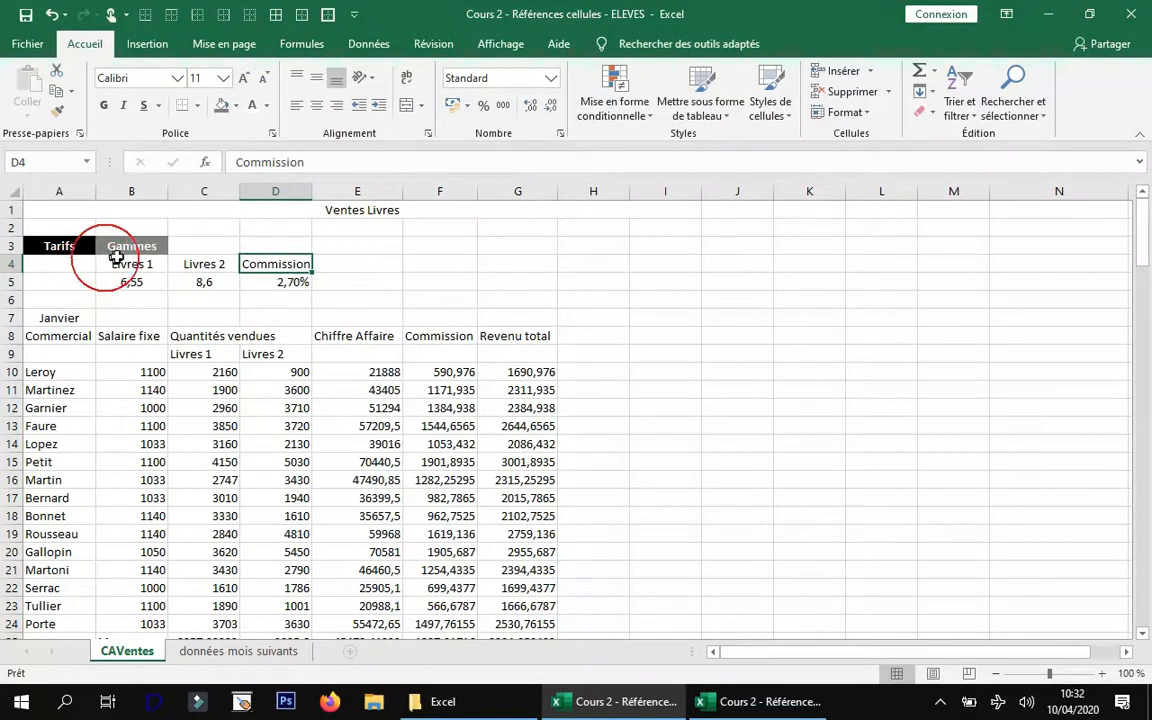
pyautogui.click(86, 245)
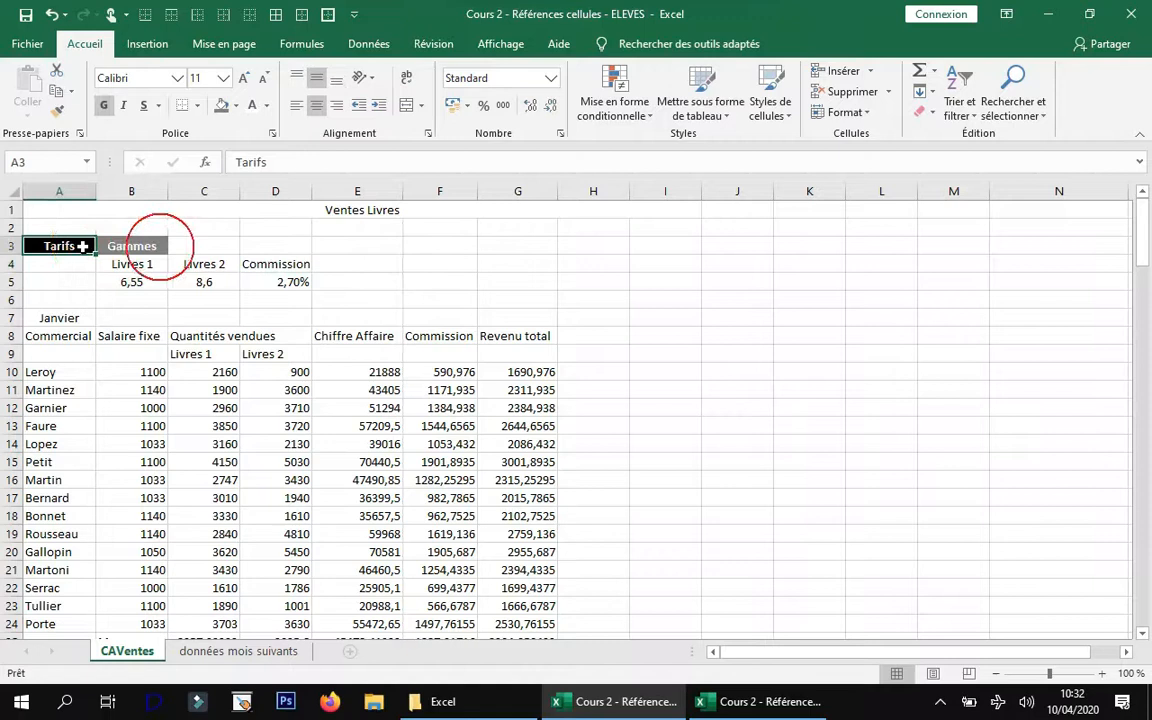
pyautogui.click(57, 112)
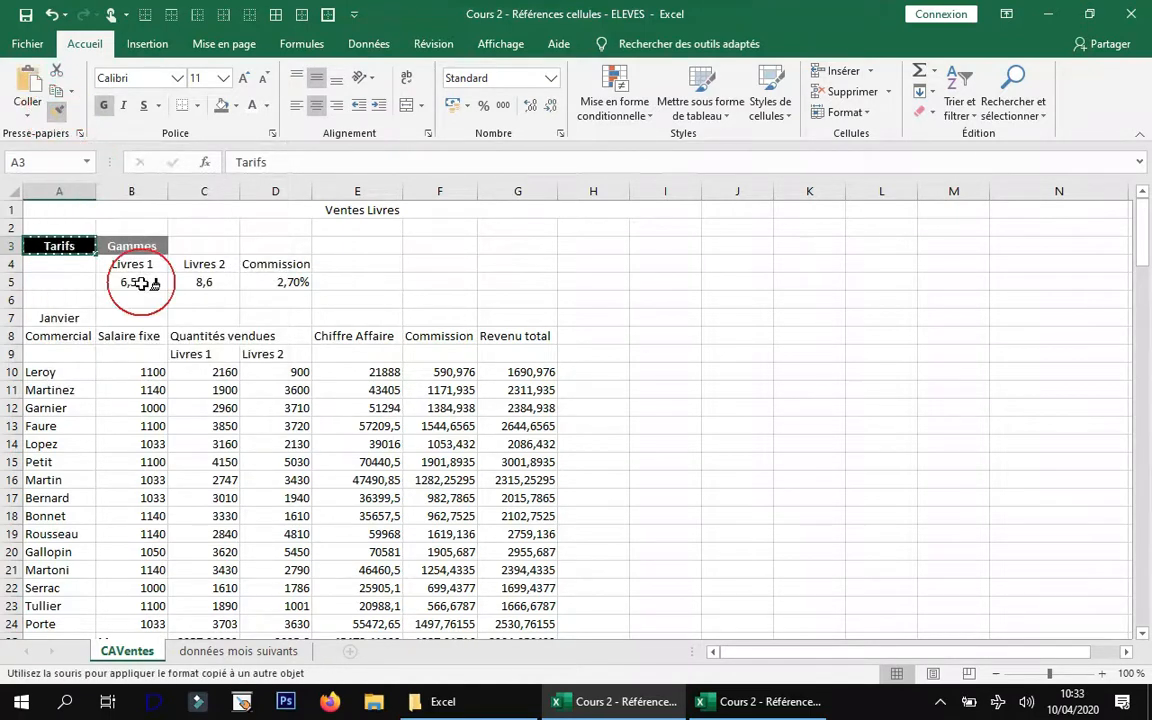
pyautogui.moveTo(150, 264); pyautogui.dragTo(235, 265)
pyautogui.click(272, 266)
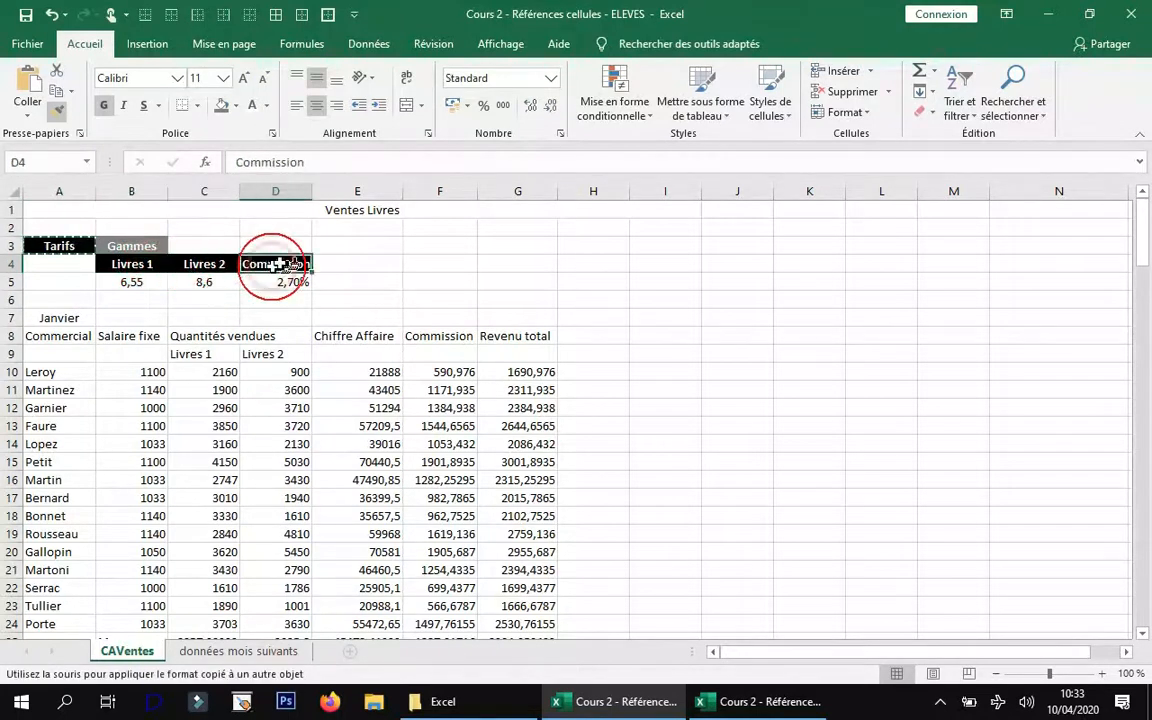
pyautogui.click(440, 209)
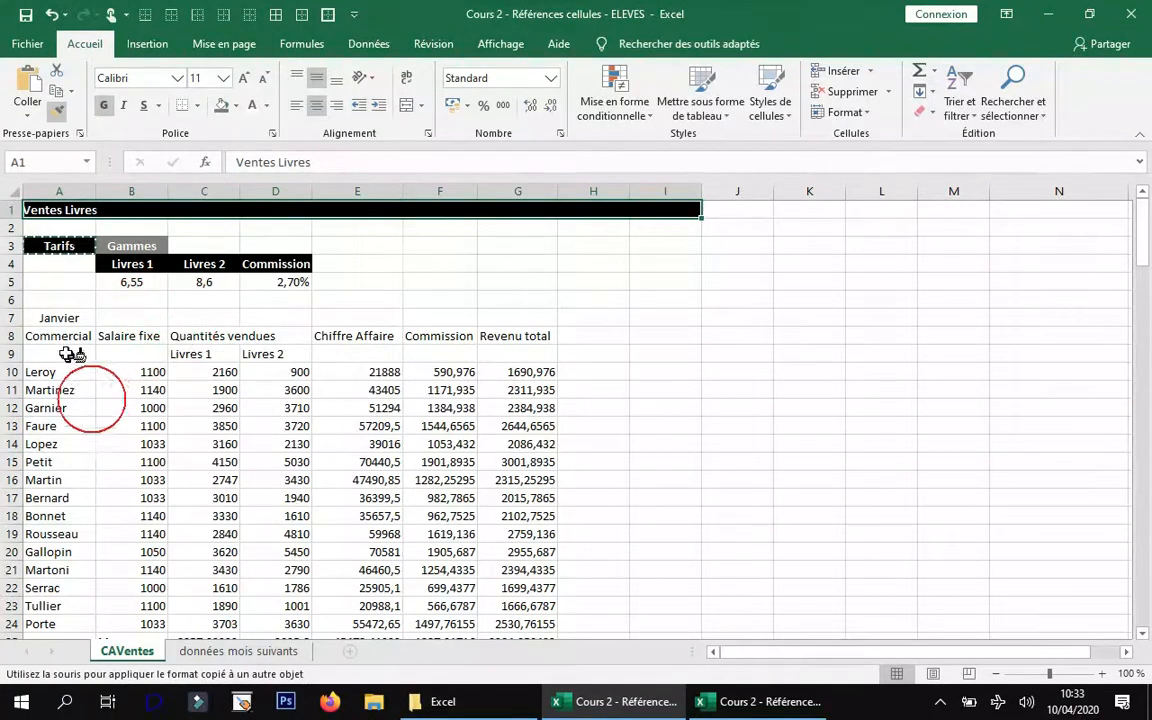
# - Apply the copied Tarifs formatting to the row 8 headings from Commercial to Revenu total
pyautogui.moveTo(80, 338)
pyautogui.mouseDown()
pyautogui.moveTo(465, 336)
pyautogui.moveTo(110, 325)
pyautogui.moveTo(88, 338)
pyautogui.mouseUp()
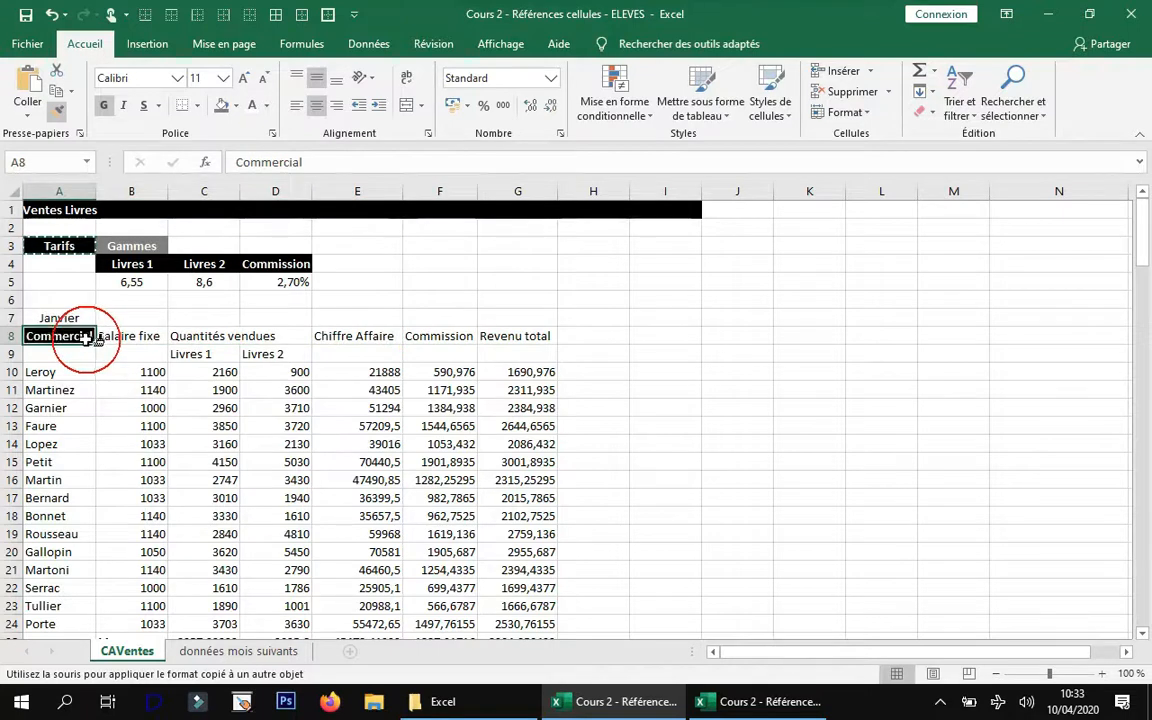
pyautogui.click(510, 336)
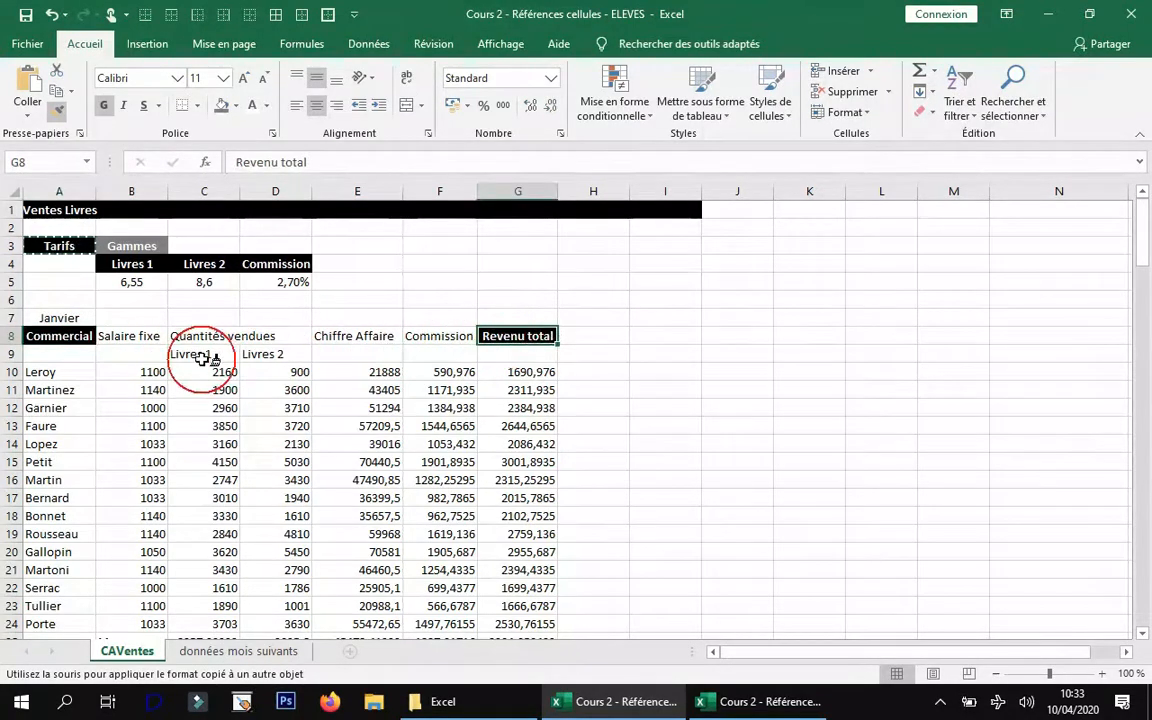
pyautogui.moveTo(115, 337); pyautogui.dragTo(443, 338)
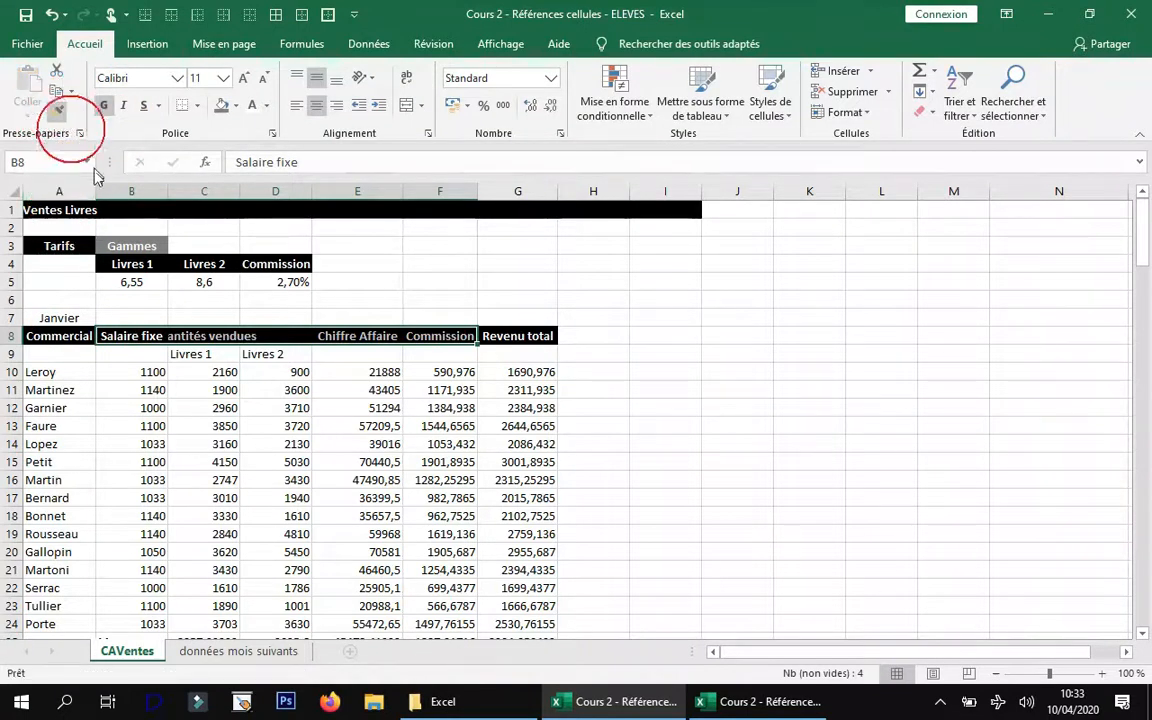
# - Copy the Gammes cell's formatting to the price and commission values in B5:D5
pyautogui.click(128, 244)
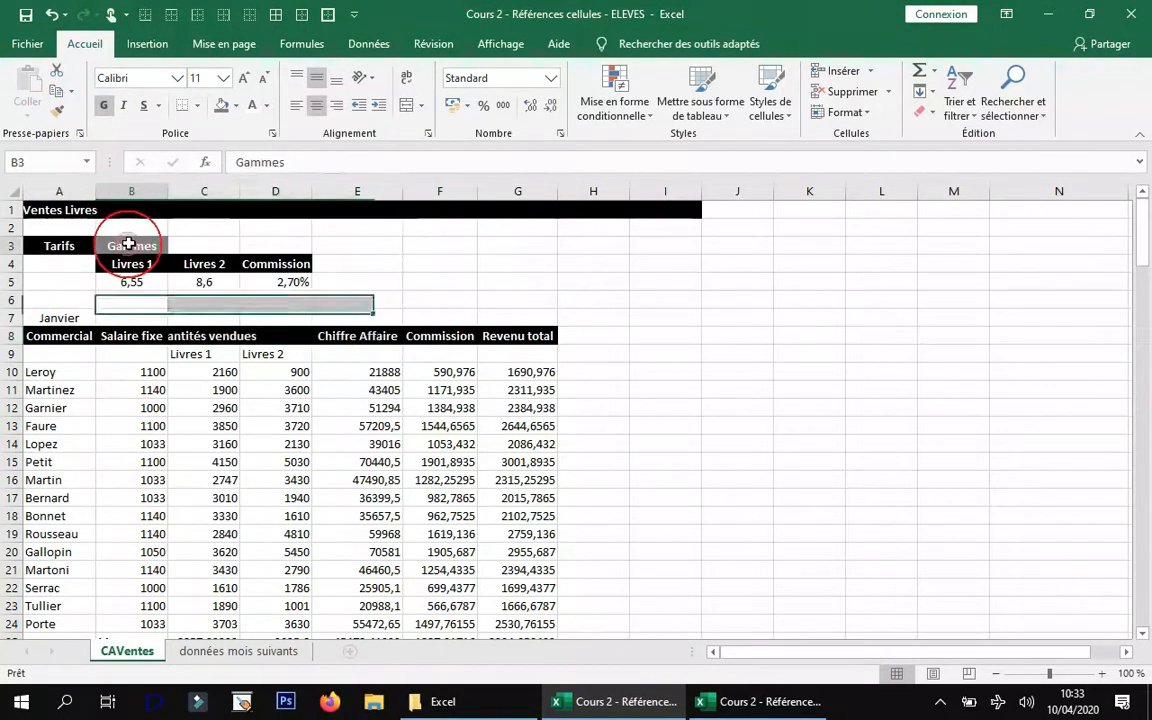
pyautogui.click(58, 111)
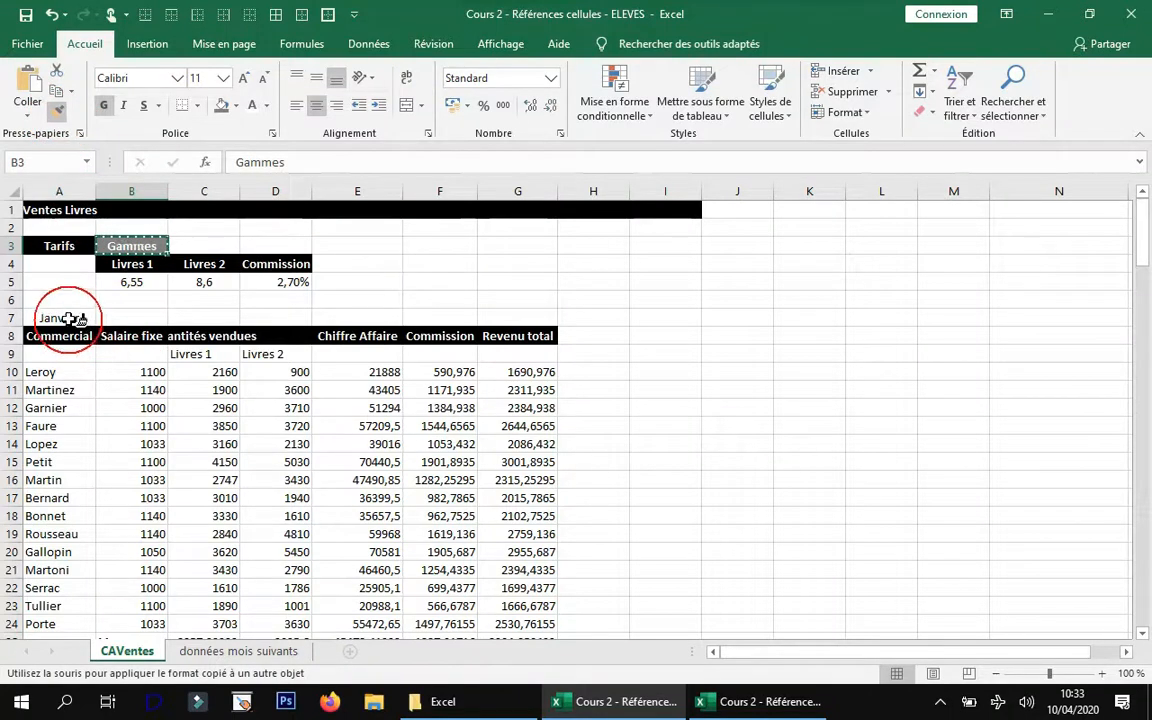
pyautogui.click(131, 279)
pyautogui.click(195, 284)
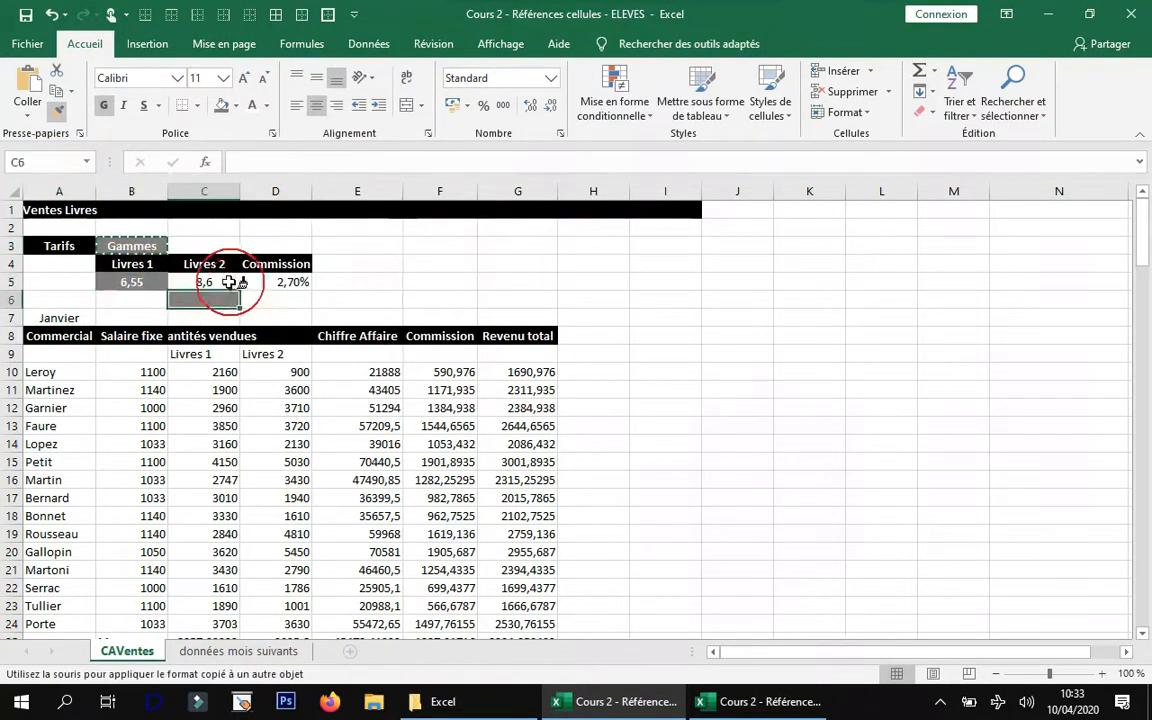
pyautogui.click(296, 281)
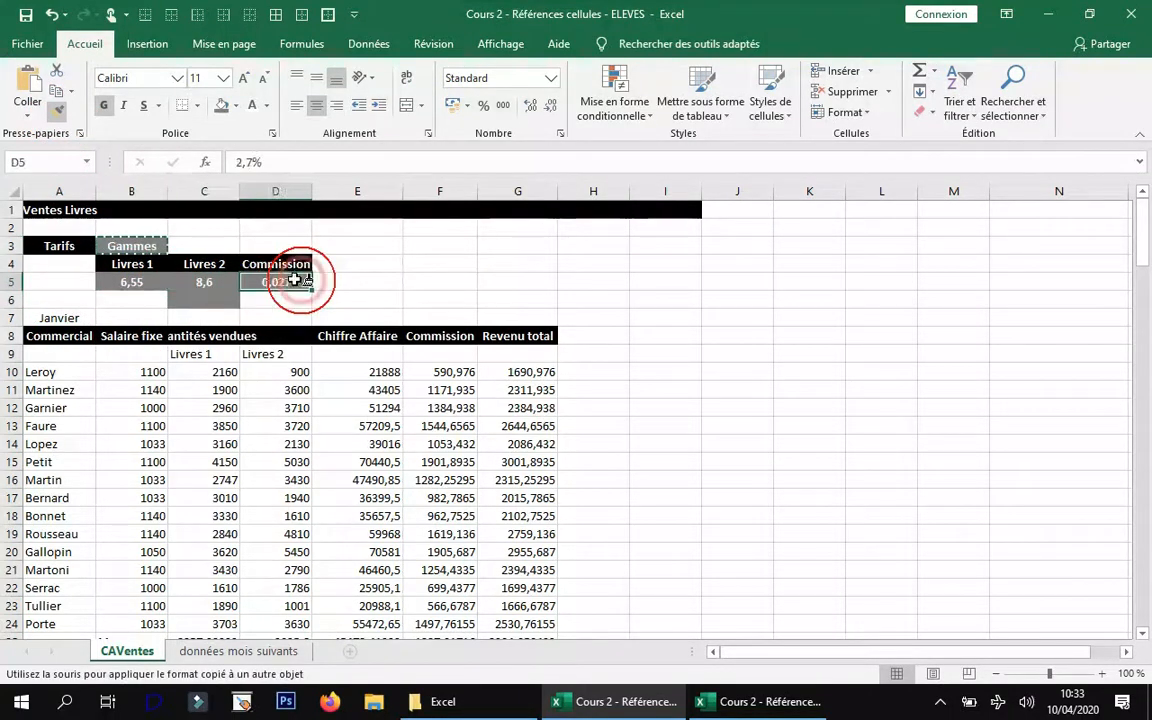
# - Apply the copied Gammes formatting to Janvier in A7 and to the Livres 1 and Livres 2 headings in C9:D9
pyautogui.click(66, 318)
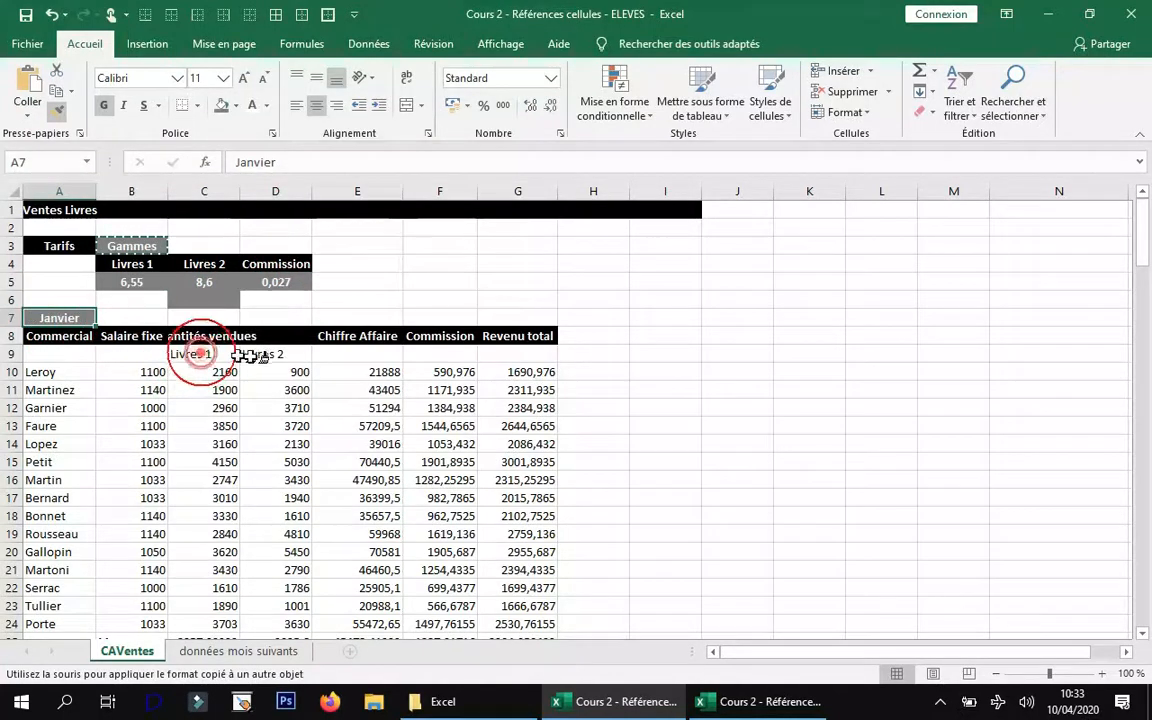
pyautogui.click(200, 355)
pyautogui.click(280, 360)
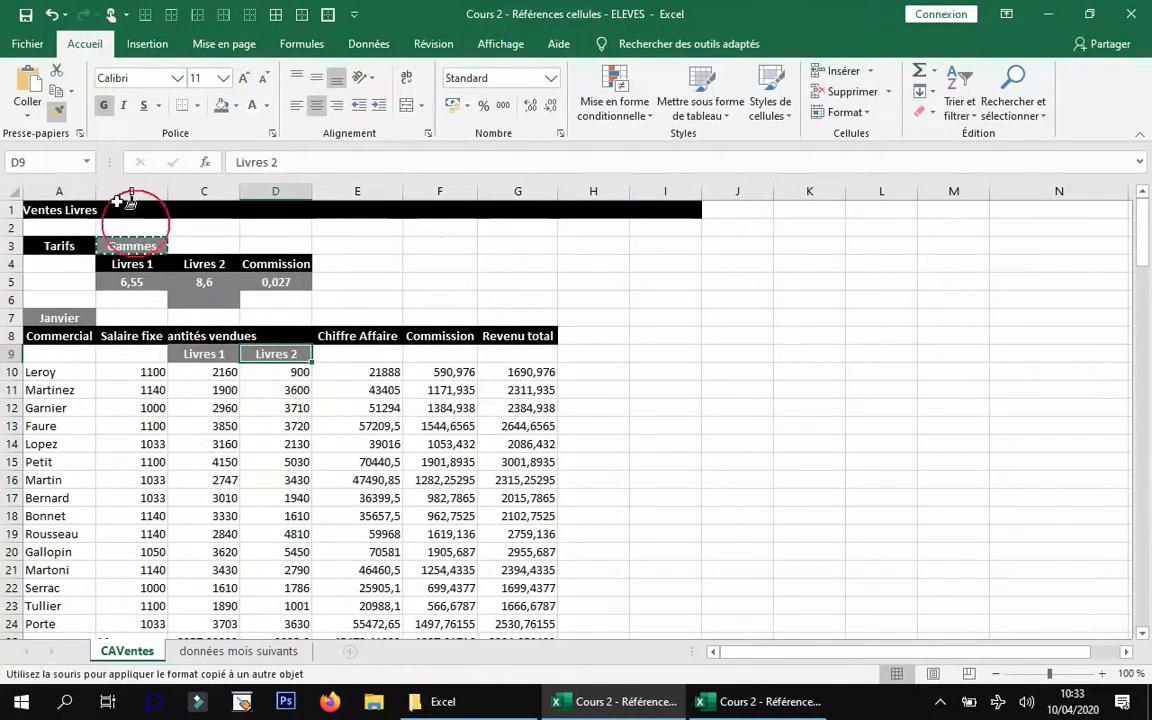
pyautogui.click(60, 114)
# - Clear the stray gray formatting from the empty cell C6
pyautogui.click(202, 301)
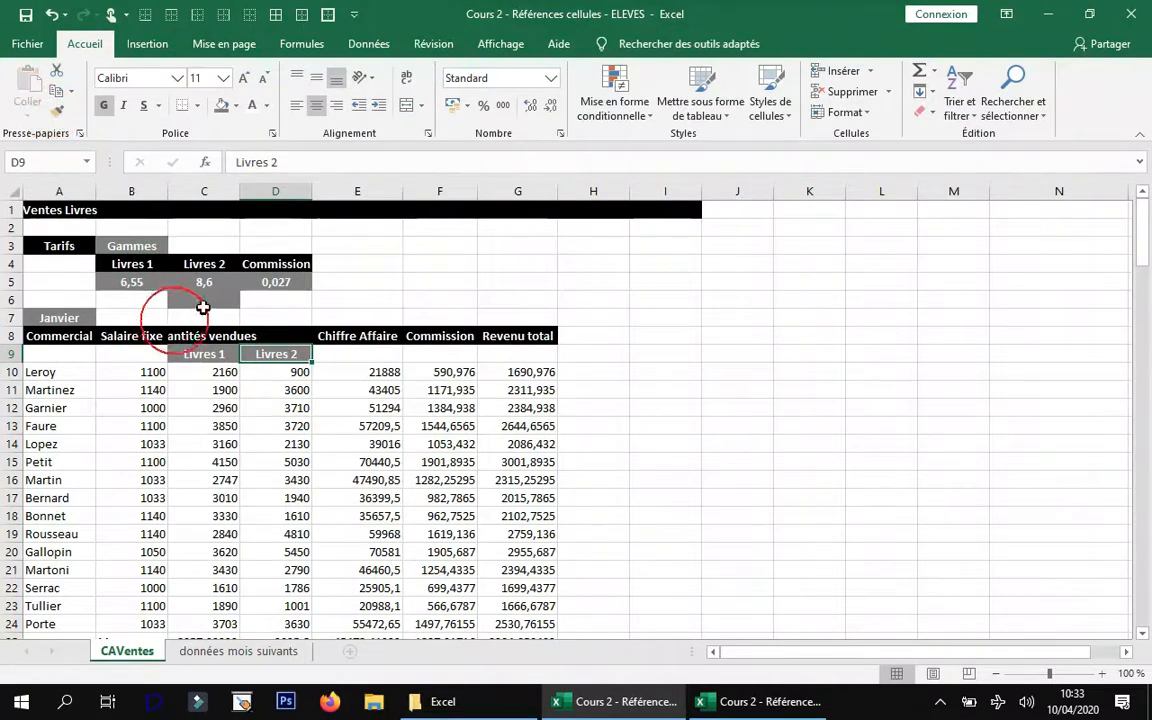
pyautogui.click(924, 112)
pyautogui.click(962, 157)
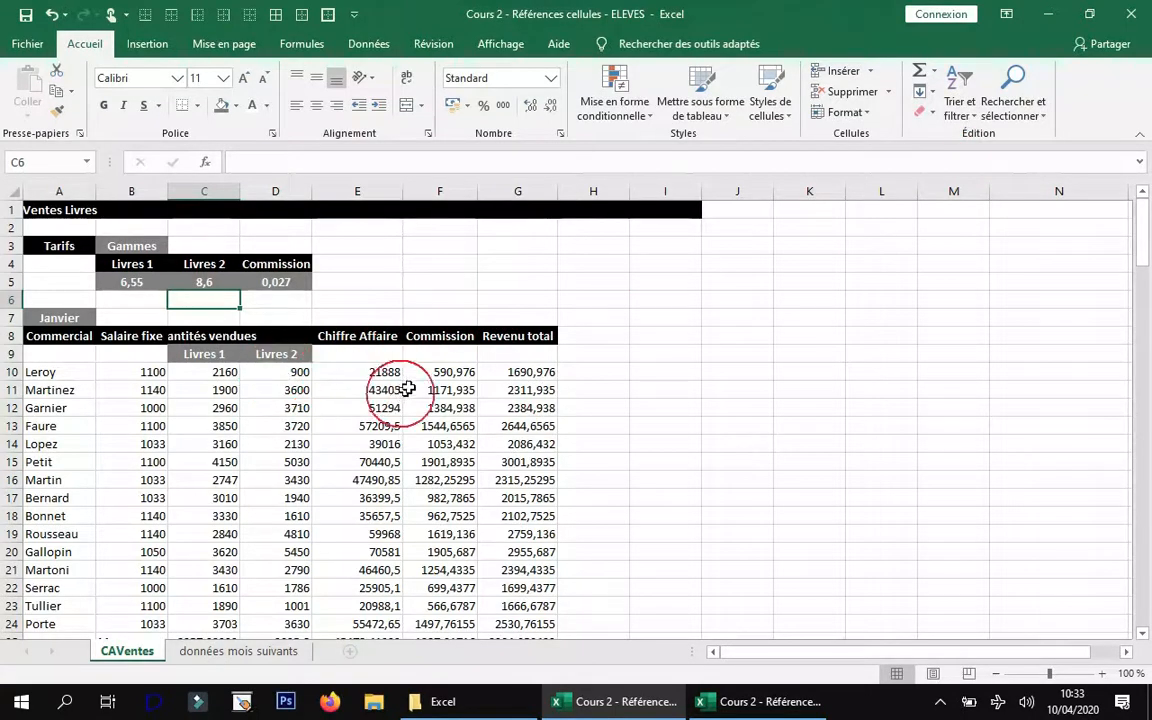
# - Merge and centre the Tarifs cell over A3:A5
pyautogui.click(201, 337)
pyautogui.click(276, 340)
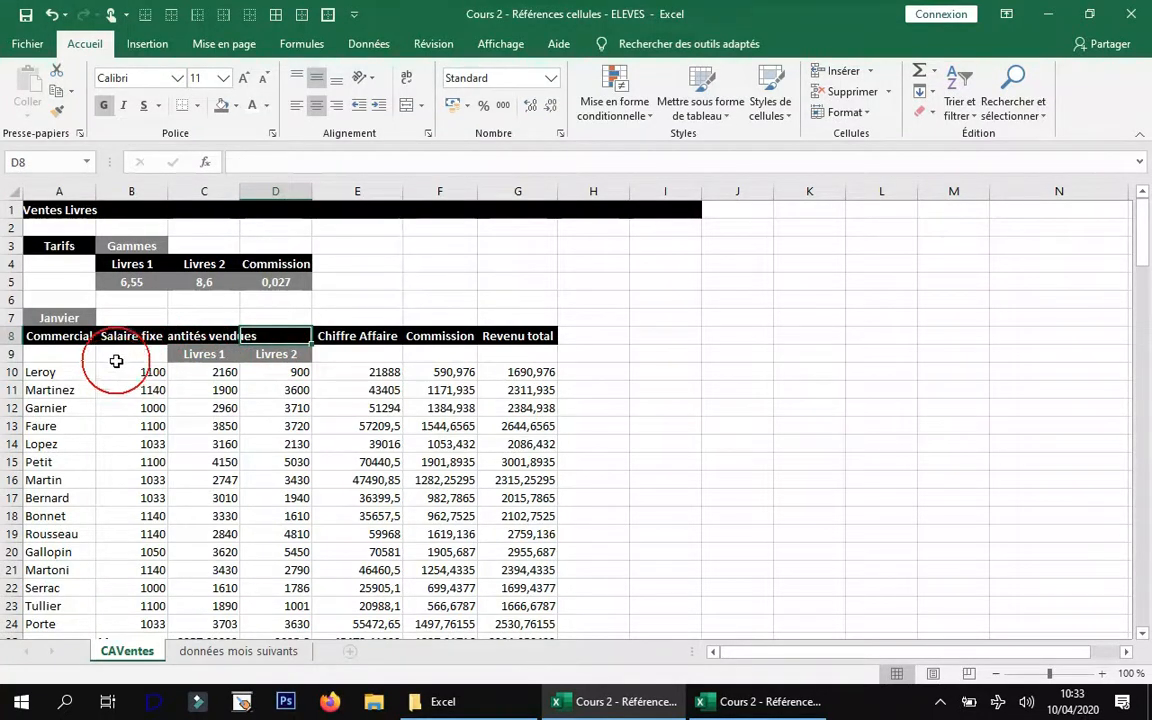
pyautogui.moveTo(57, 246); pyautogui.dragTo(62, 280)
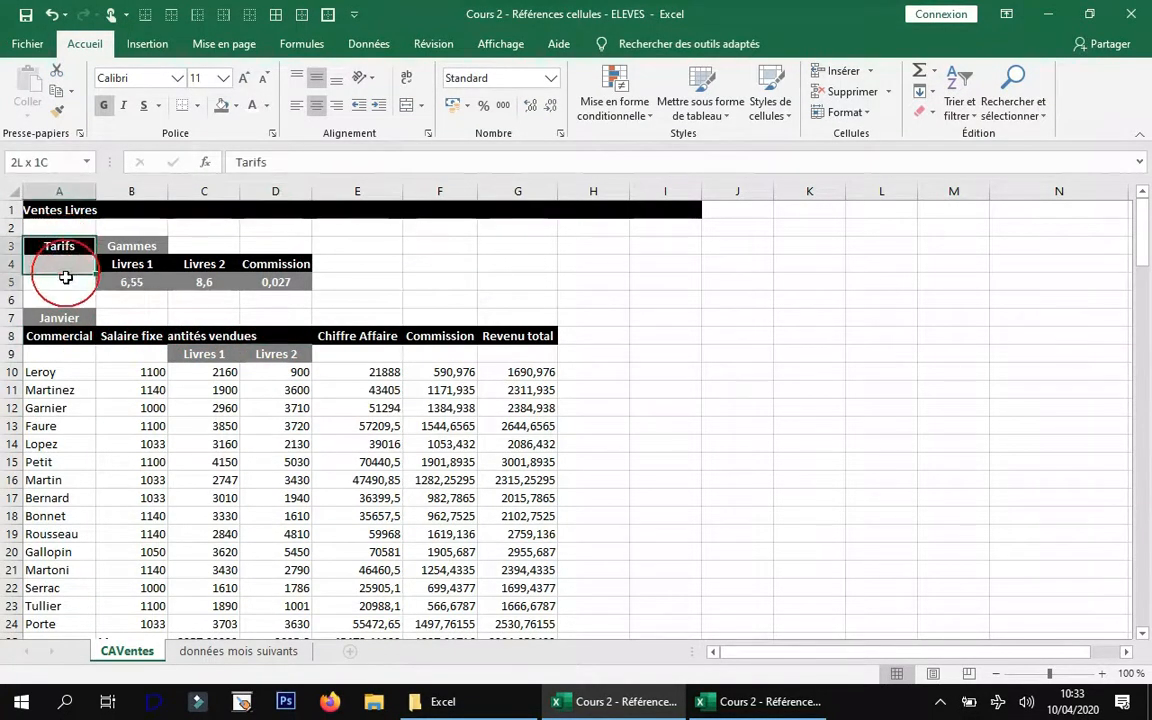
pyautogui.click(421, 106)
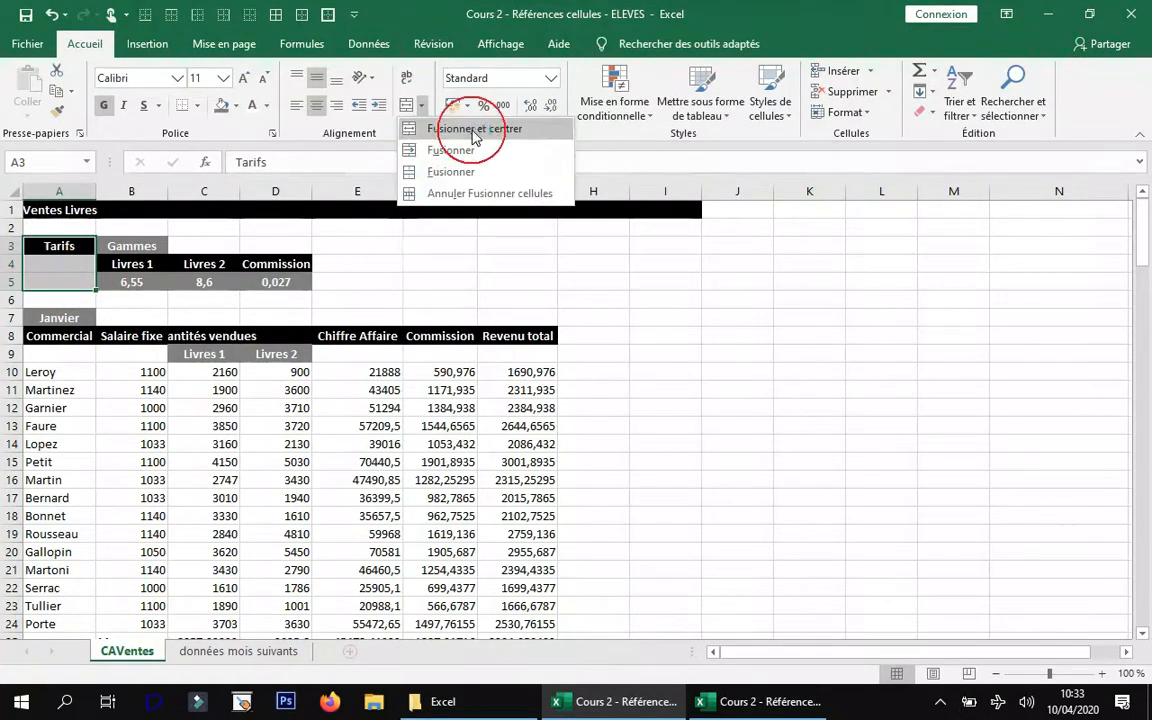
pyautogui.click(473, 132)
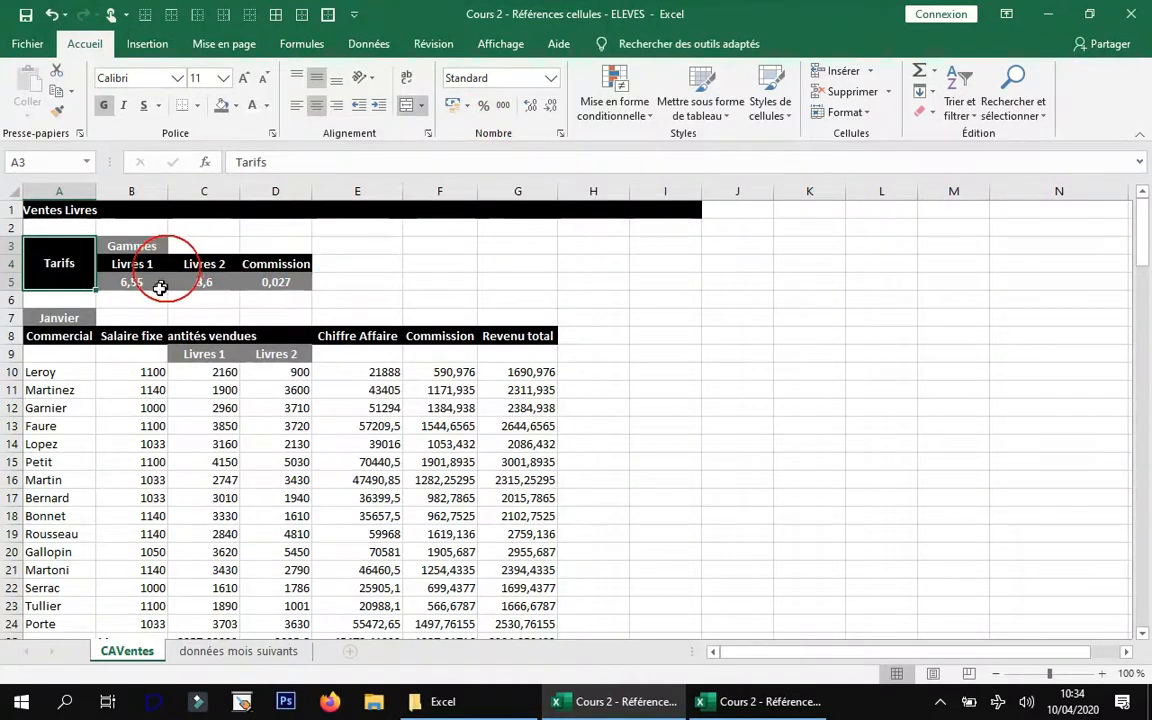
# - Merge and centre Commercial, Salaire fixe, Chiffre Affaire, Commission and Revenu total each over rows 8 and 9, and Quantités vendues over C8:D8
pyautogui.moveTo(78, 335); pyautogui.dragTo(80, 347)
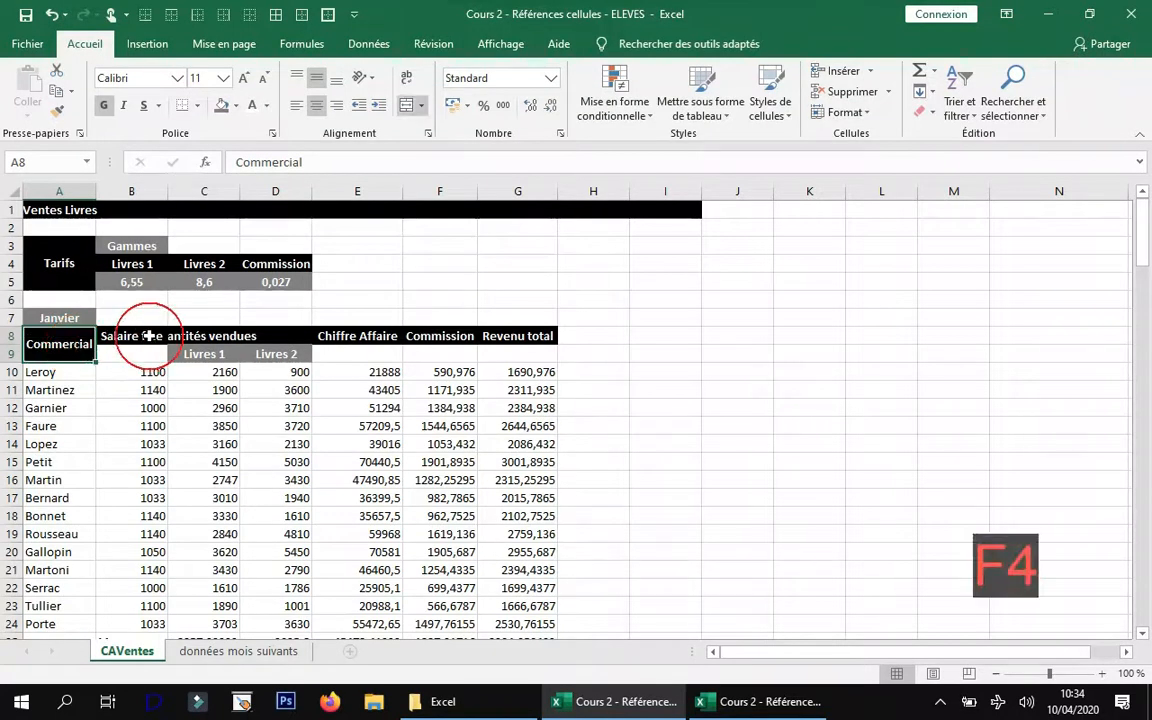
pyautogui.moveTo(123, 340); pyautogui.dragTo(123, 352)
pyautogui.press('F4')
pyautogui.moveTo(366, 336); pyautogui.dragTo(338, 354)
pyautogui.press('F4')
pyautogui.click(440, 339)
pyautogui.moveTo(440, 339); pyautogui.dragTo(440, 354)
pyautogui.press('F4')
pyautogui.moveTo(520, 333); pyautogui.dragTo(522, 354)
pyautogui.press('F4')
pyautogui.moveTo(178, 336); pyautogui.dragTo(269, 336)
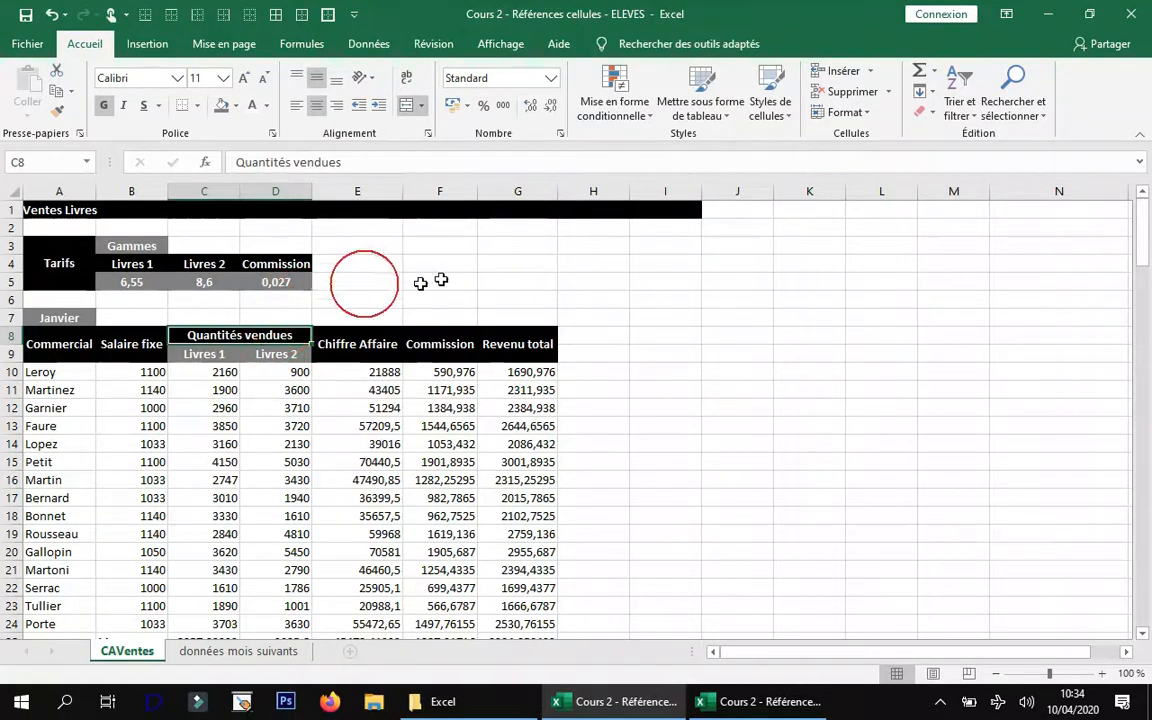
# - Apply the formatting of the Livres 1 heading in B4 to the Moyenne and Total labels in B25:B26
pyautogui.scroll(-1, 428, 342)
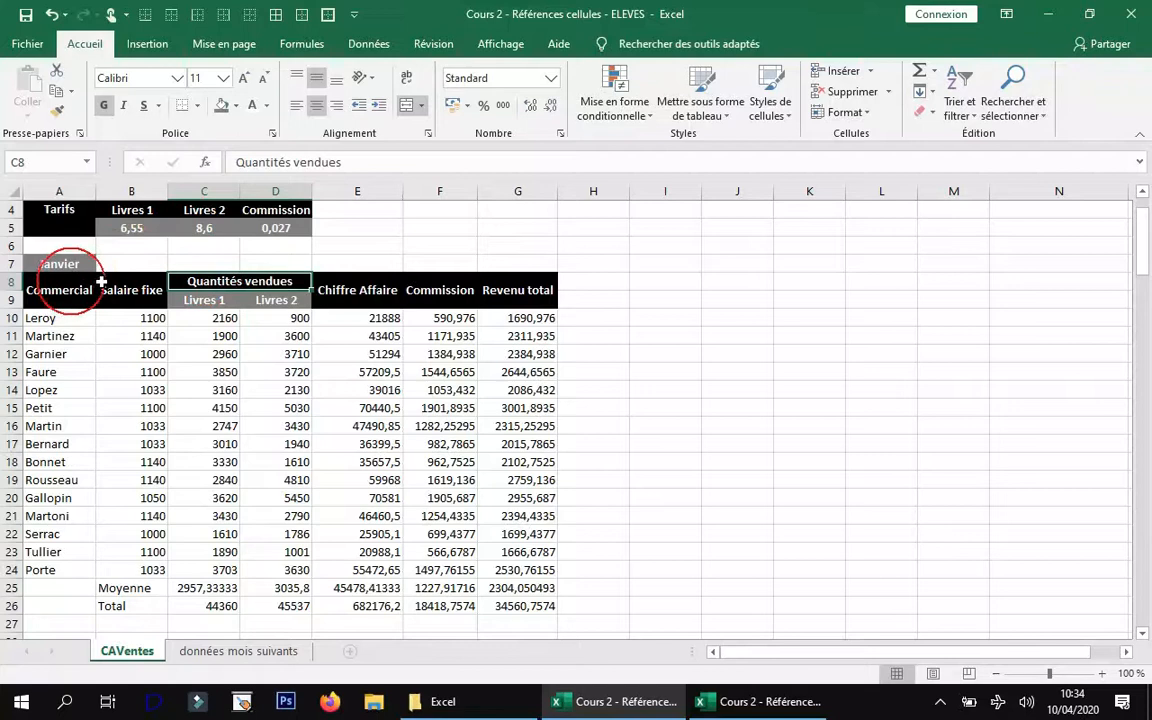
pyautogui.click(132, 213)
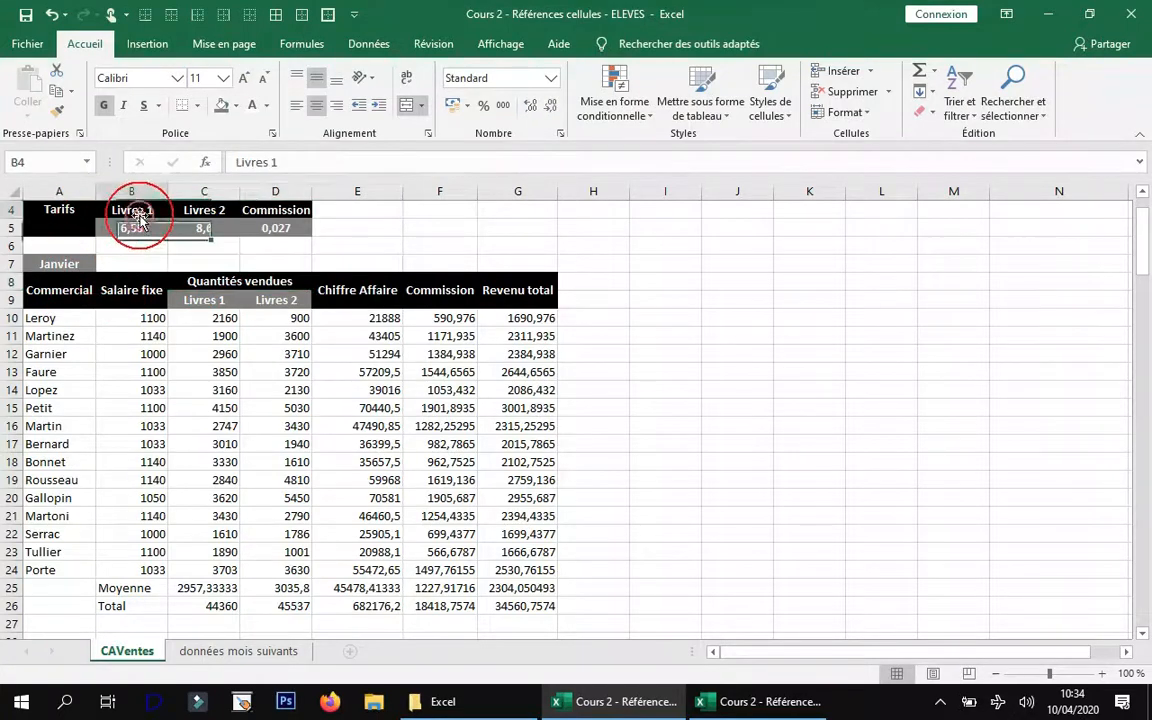
pyautogui.click(59, 111)
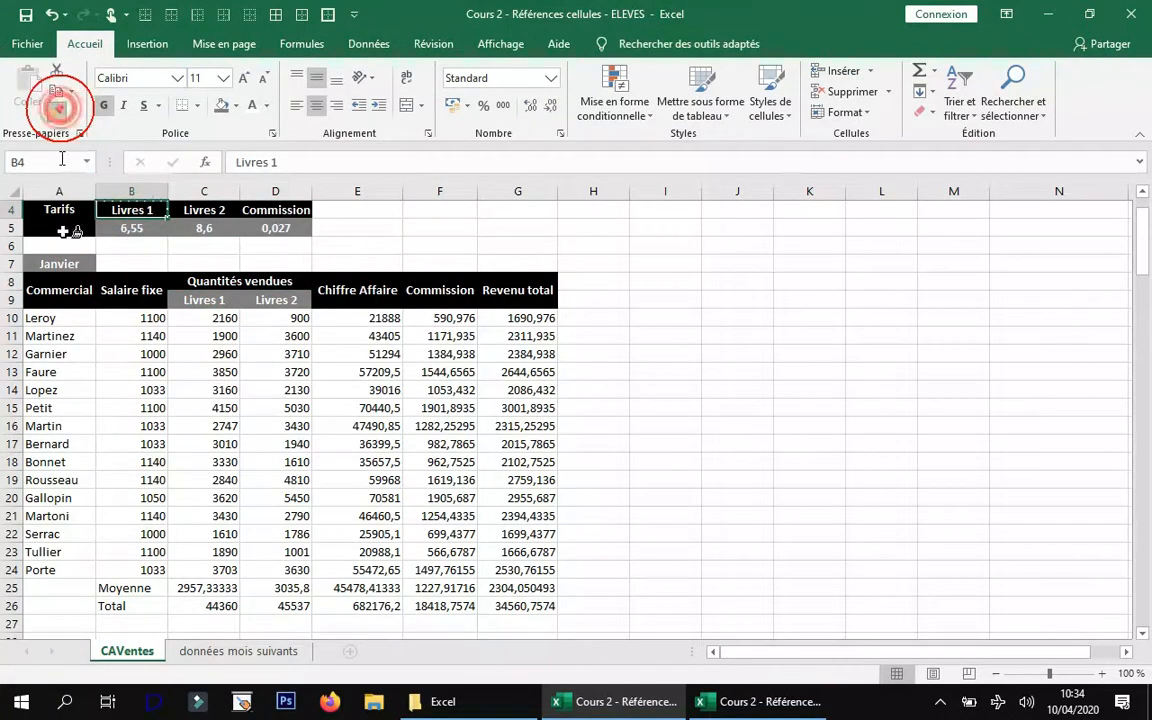
pyautogui.click(135, 603)
pyautogui.click(135, 590)
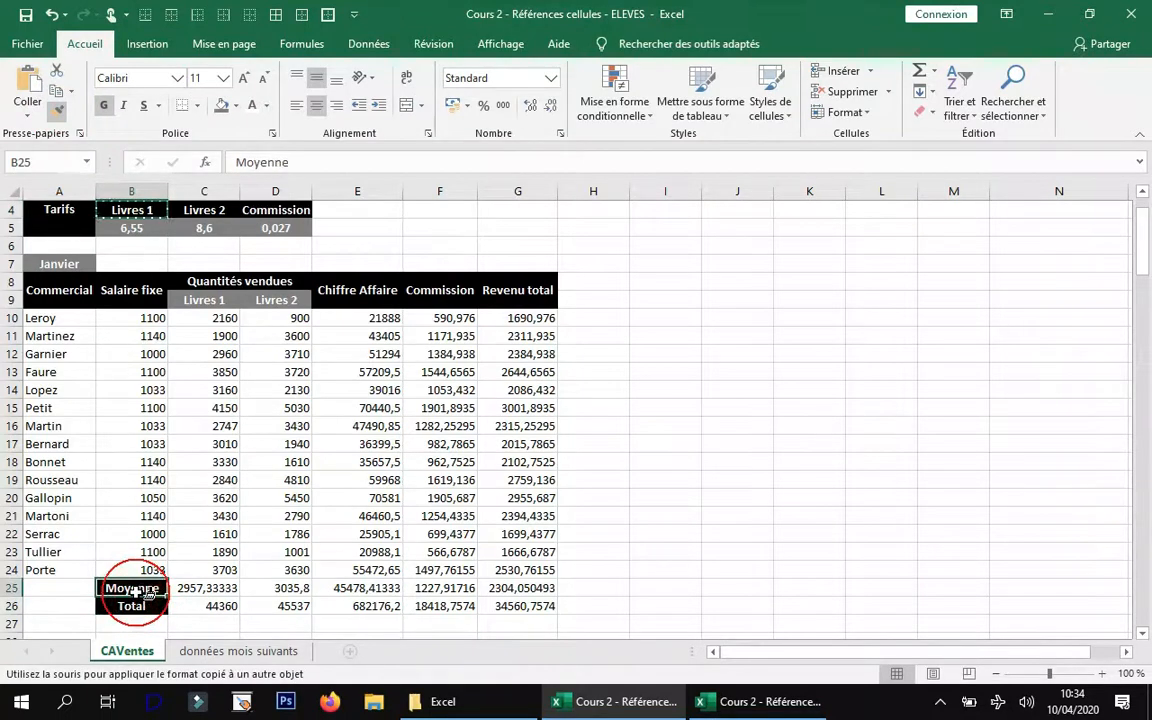
pyautogui.click(57, 110)
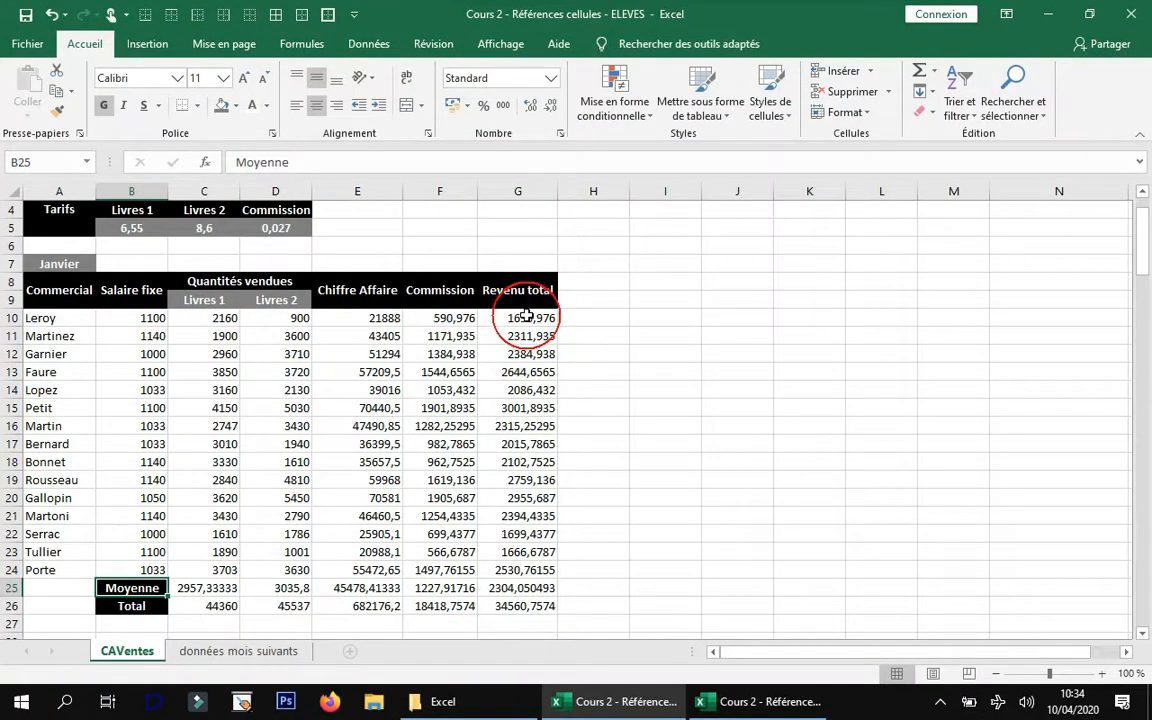
# - Fill the Revenu total values G10:G24, names A10:A24 and averages and totals C25:F26 with gray Blanc, Arrière-plan 1, plus sombre 15 %
pyautogui.moveTo(503, 316); pyautogui.dragTo(530, 563)
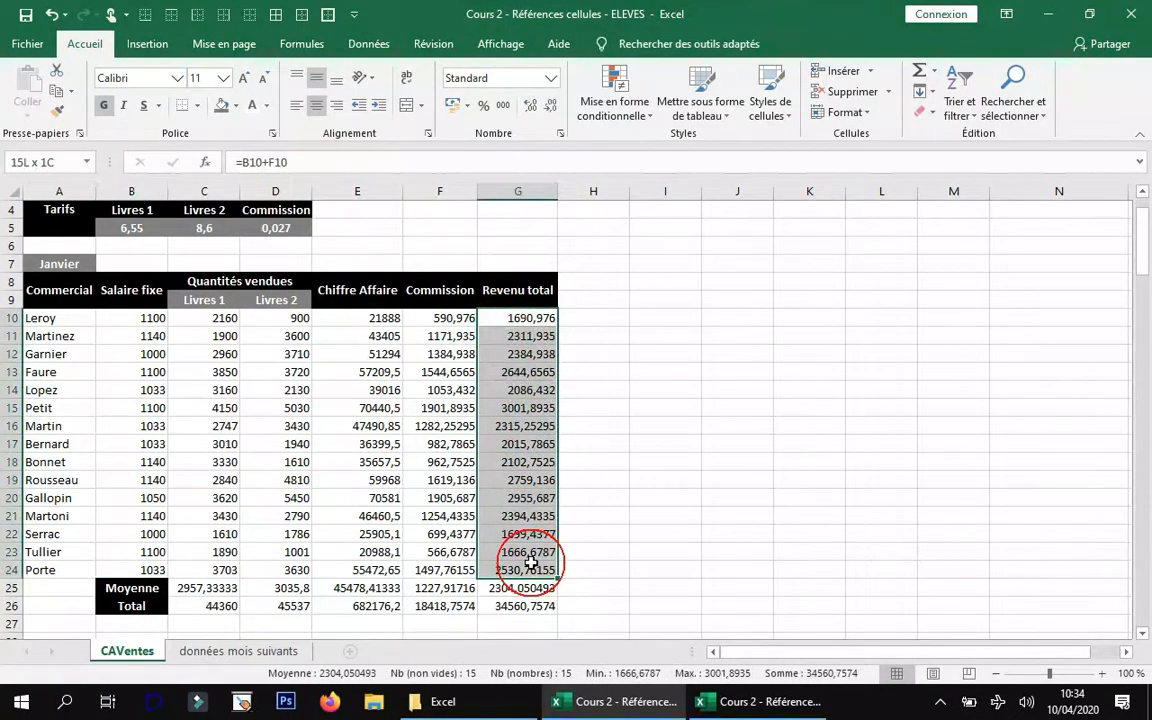
pyautogui.click(237, 107)
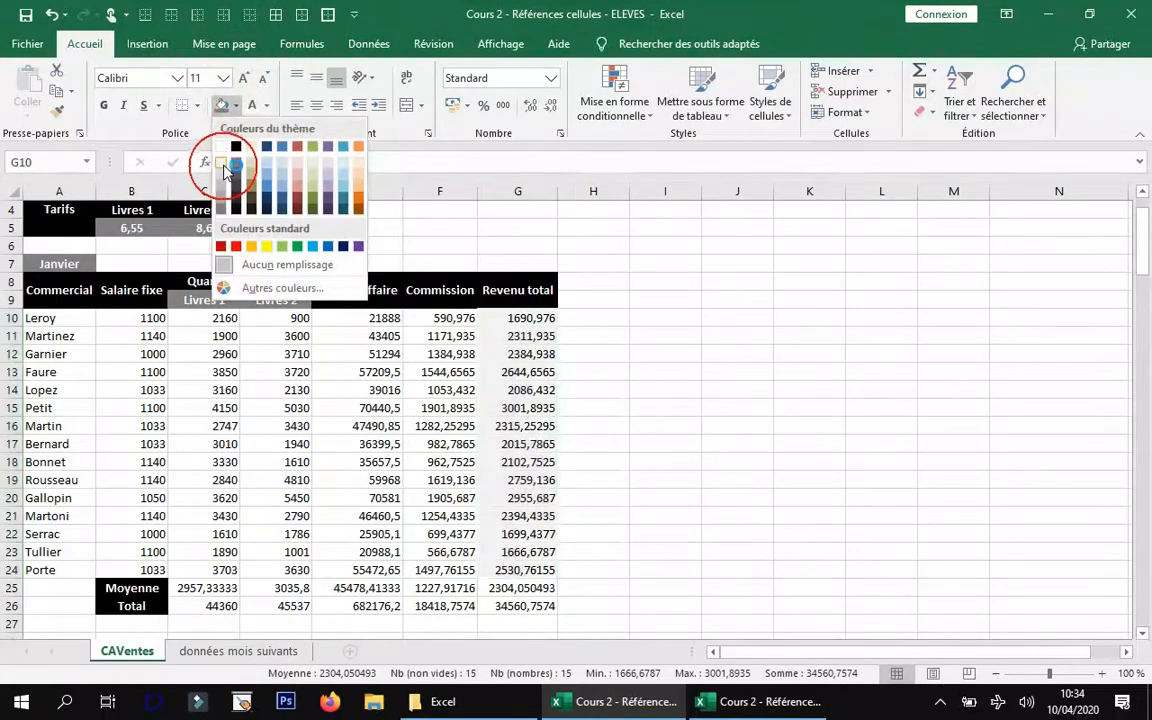
pyautogui.click(224, 168)
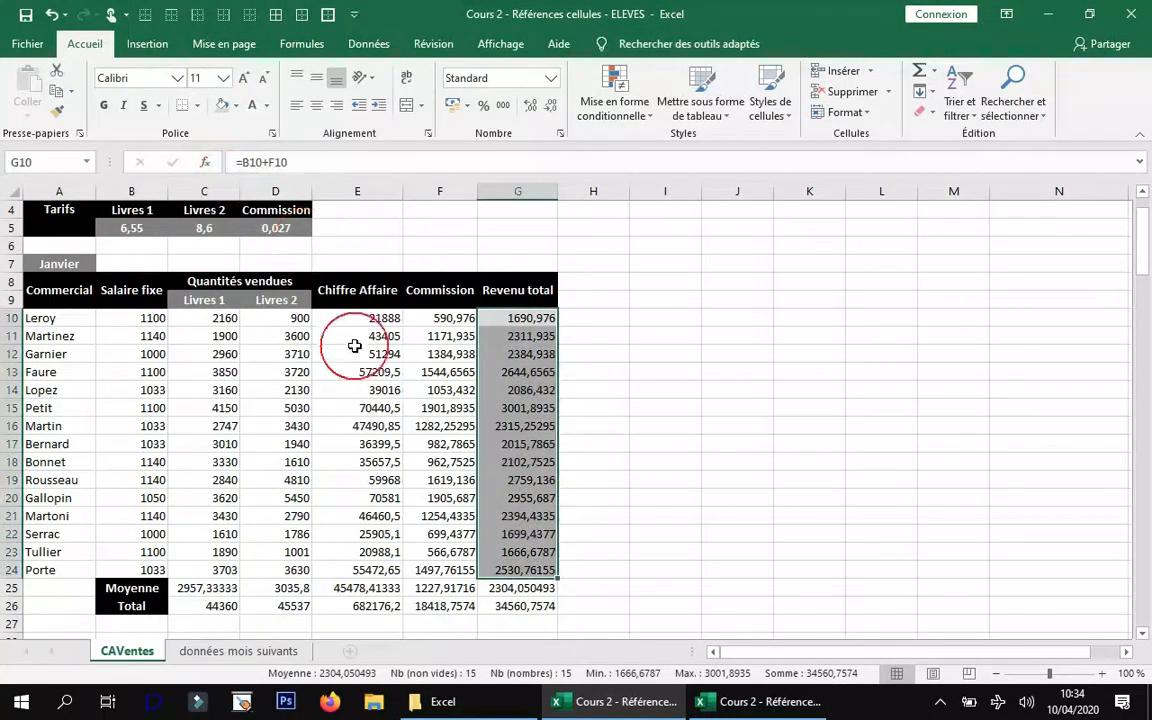
pyautogui.moveTo(58, 320); pyautogui.dragTo(69, 572)
pyautogui.press('F4')
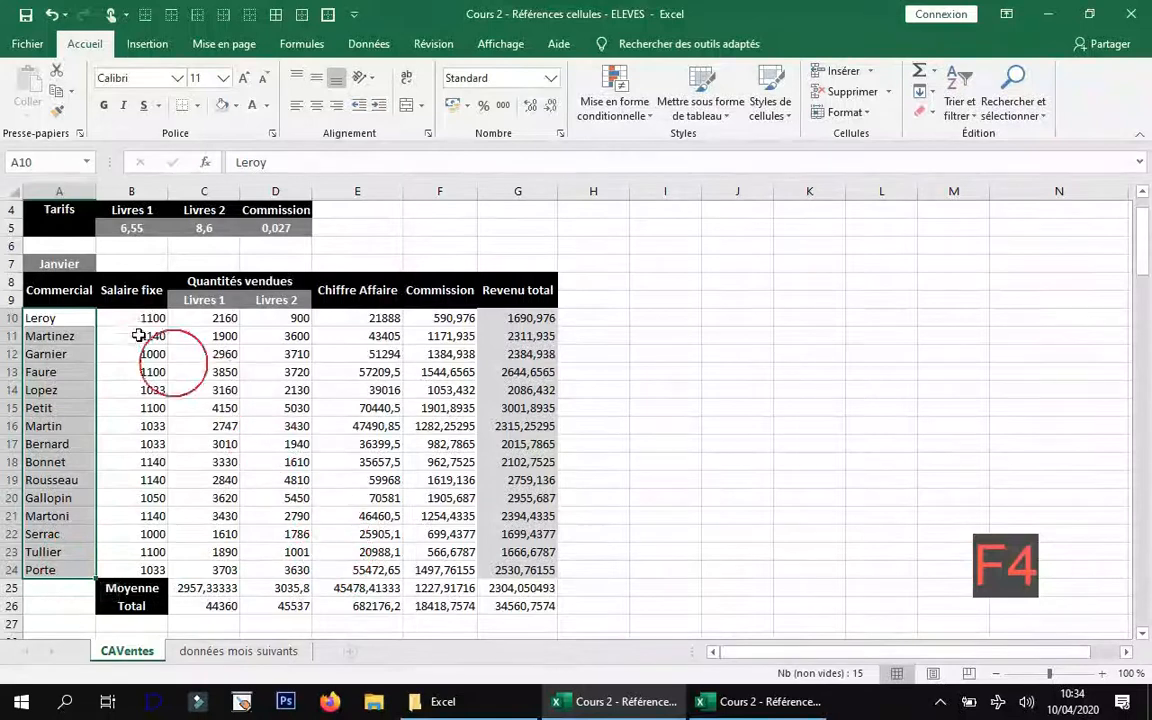
pyautogui.click(222, 105)
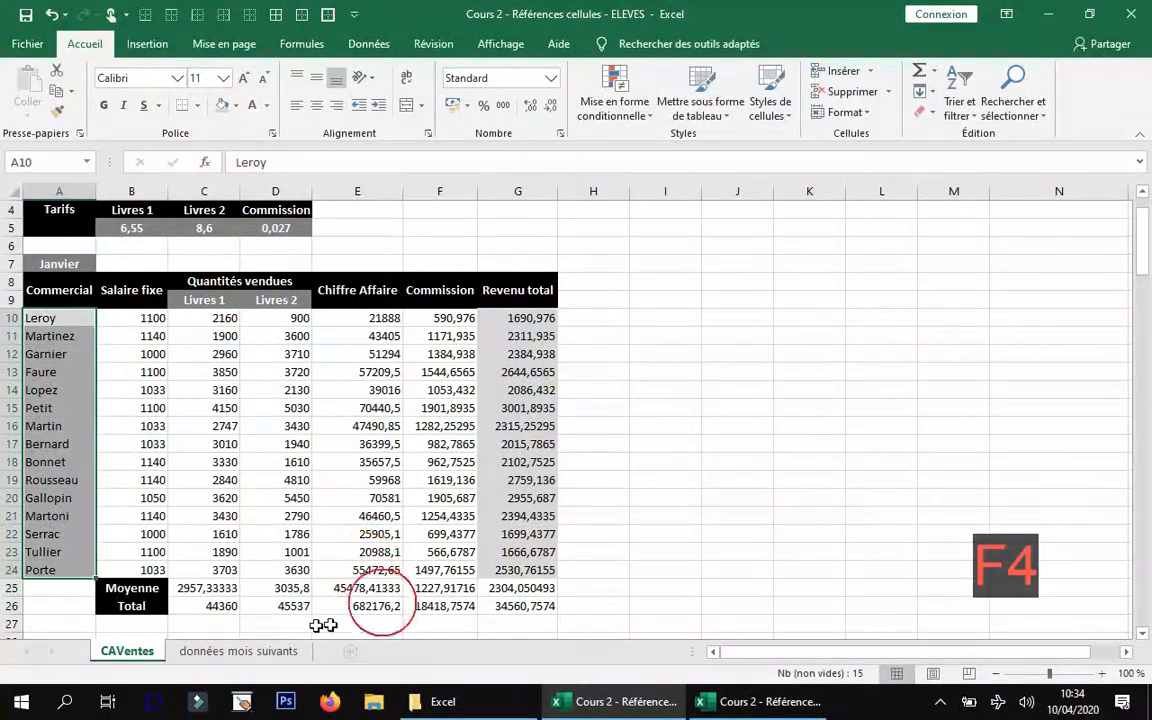
pyautogui.moveTo(213, 588); pyautogui.dragTo(458, 609)
pyautogui.press('F4')
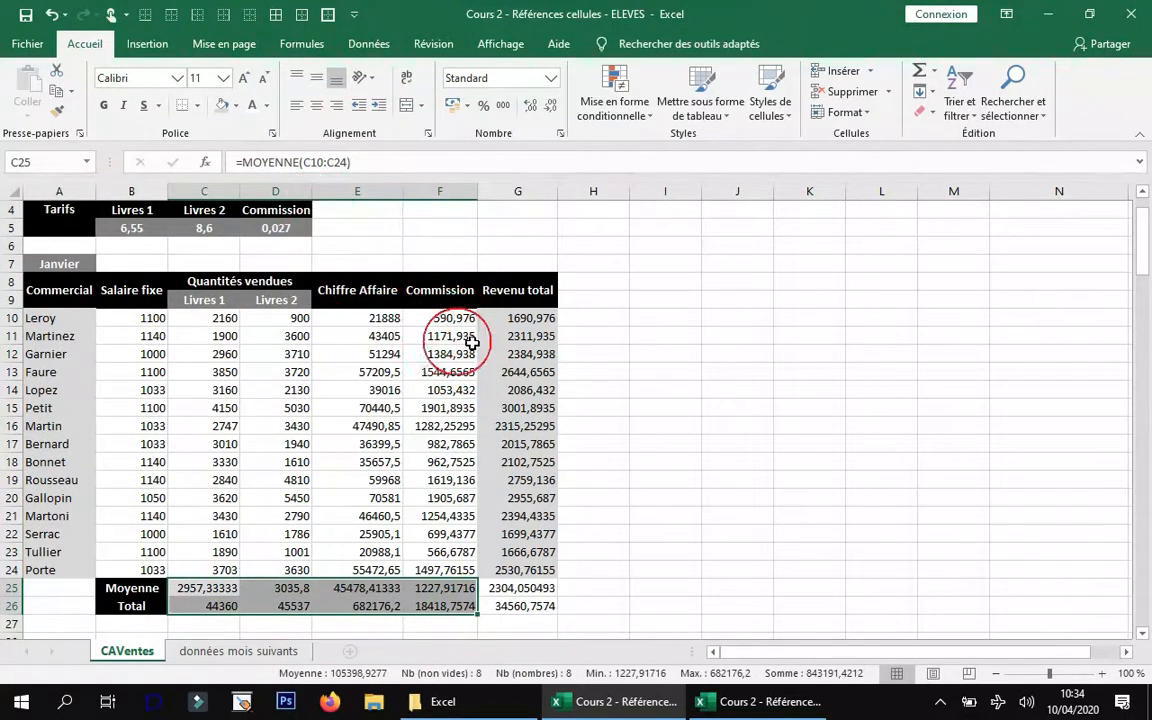
# - Fill the Revenu total average and total in G25:G26 and the quantities sold in C10:D24 with the lightest gray
pyautogui.moveTo(525, 589); pyautogui.dragTo(525, 606)
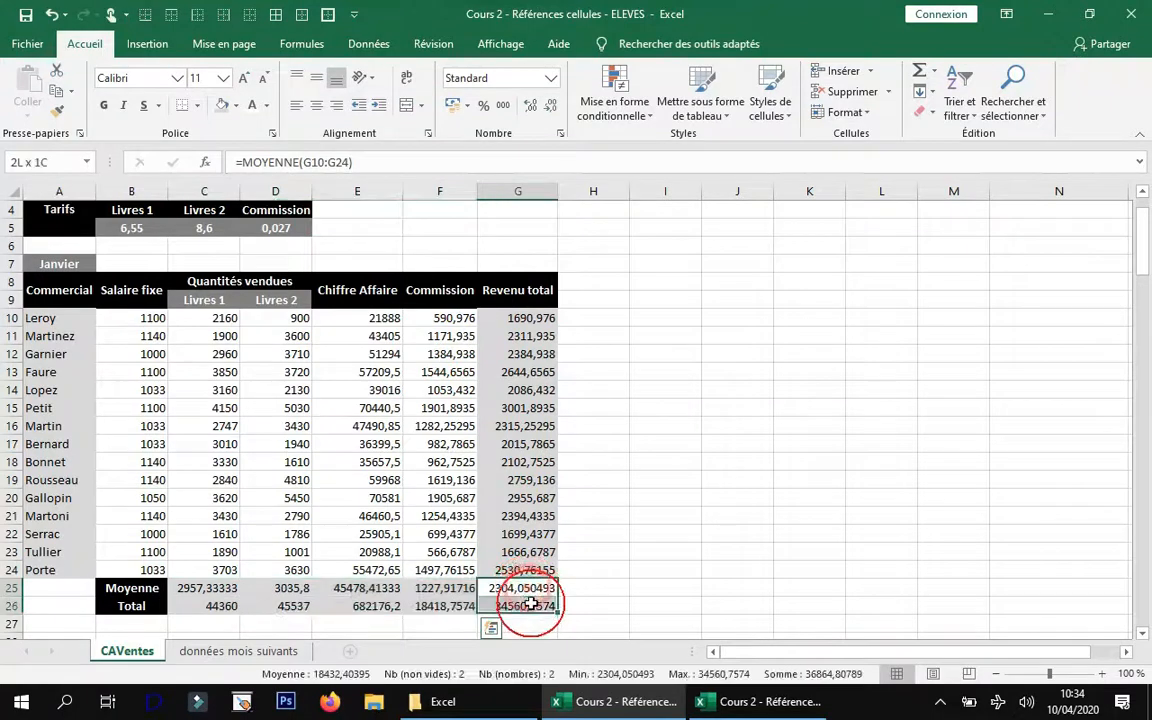
pyautogui.click(240, 103)
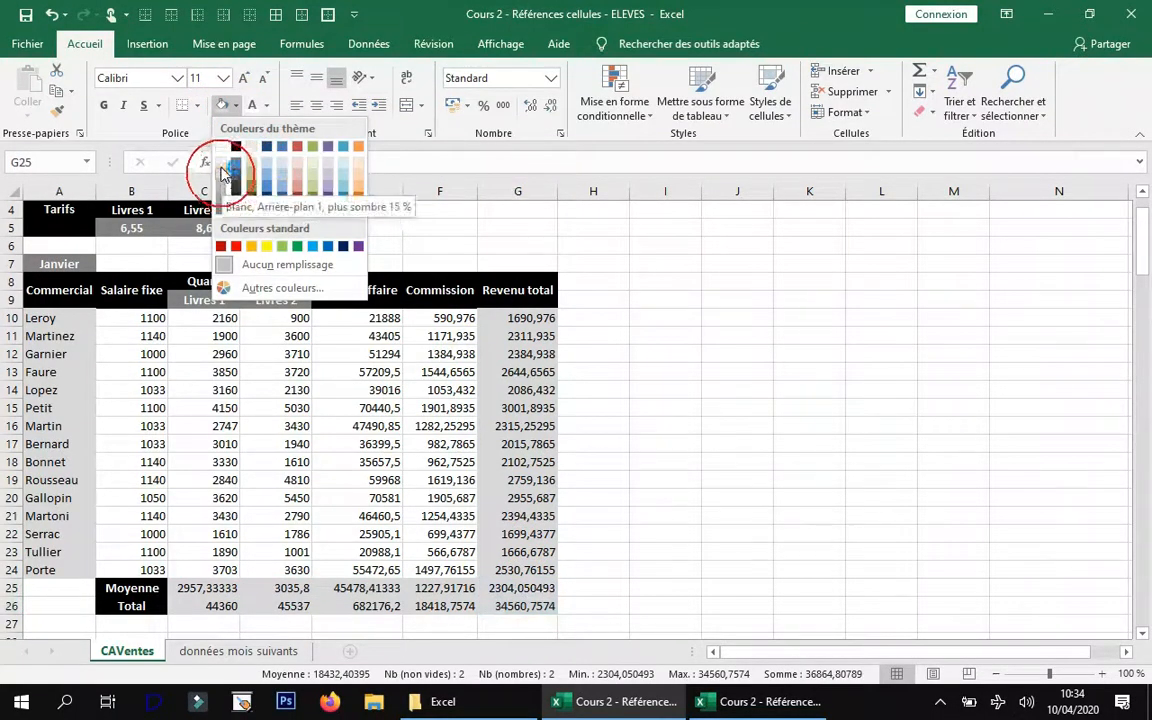
pyautogui.click(222, 163)
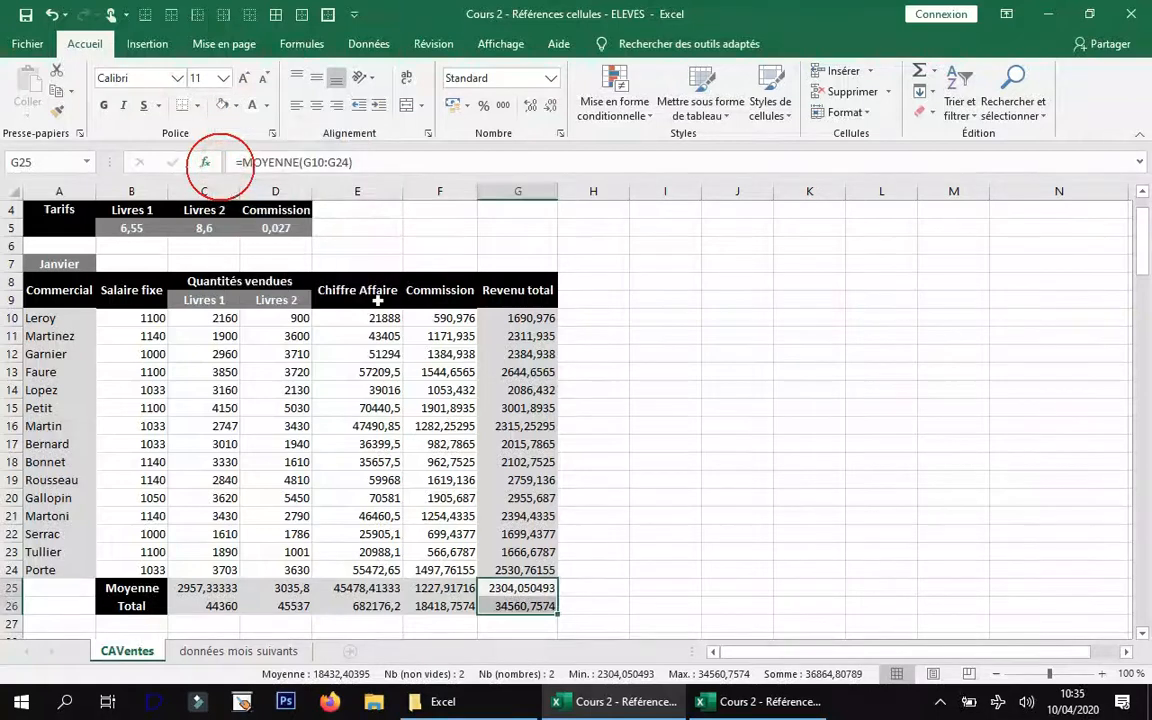
pyautogui.click(369, 318)
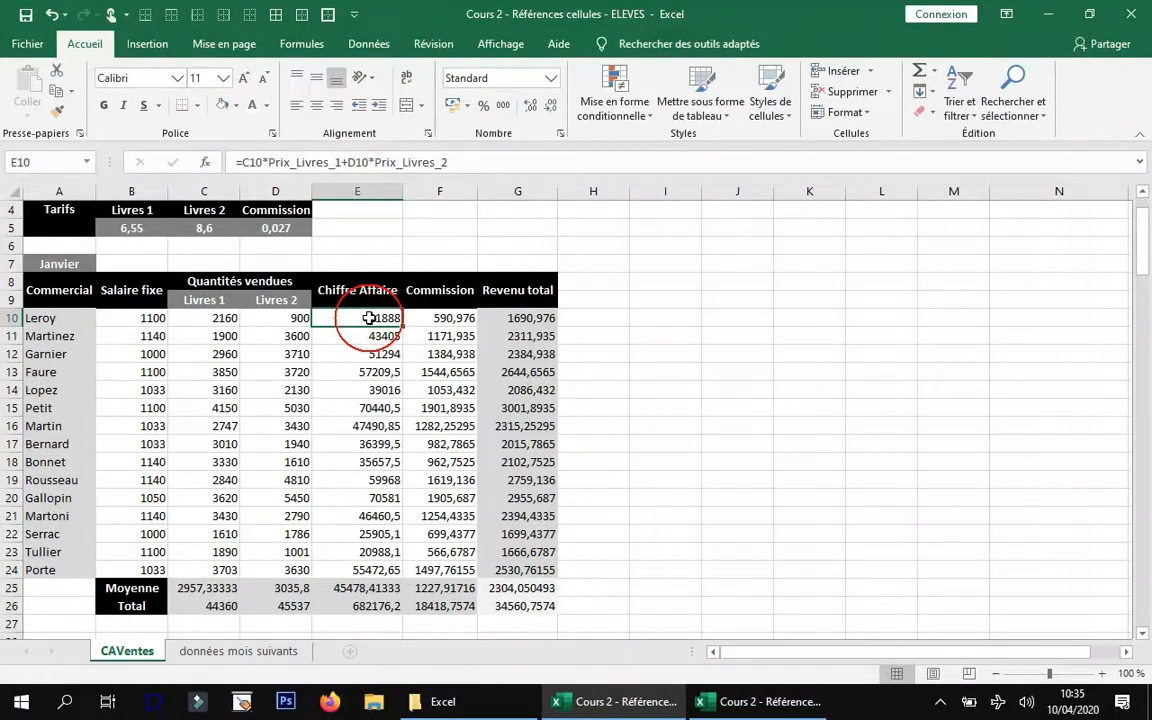
pyautogui.moveTo(215, 318); pyautogui.dragTo(274, 566)
pyautogui.press('F4')
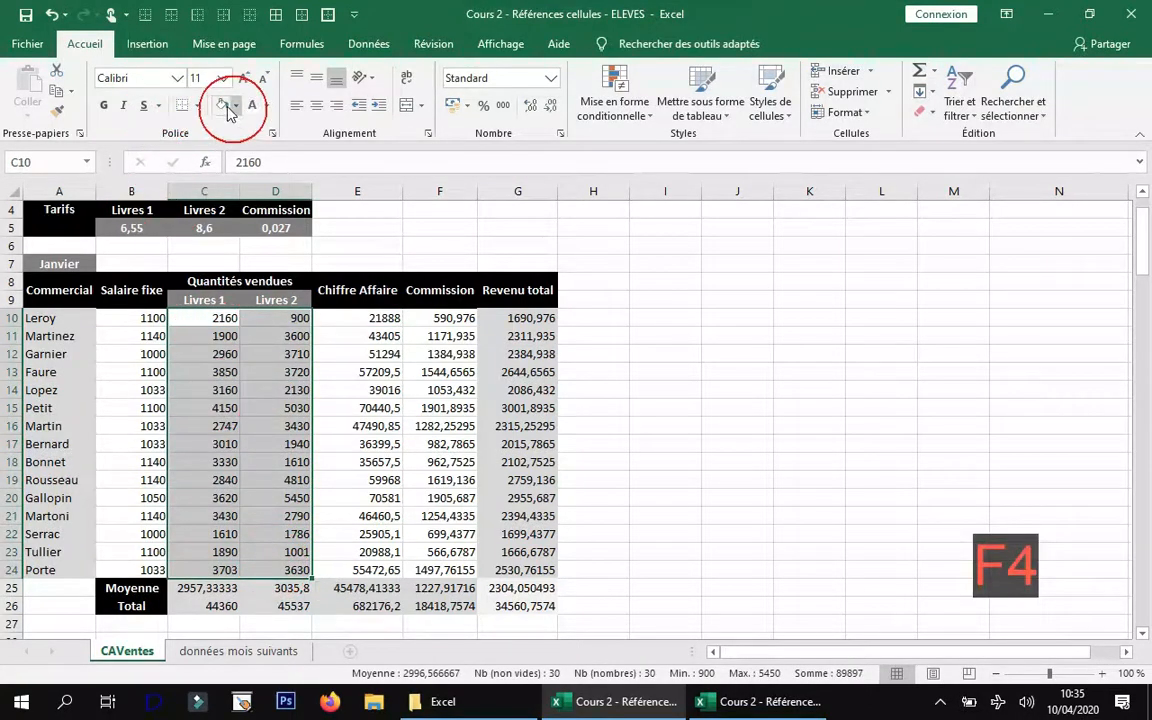
pyautogui.click(222, 105)
pyautogui.click(803, 291)
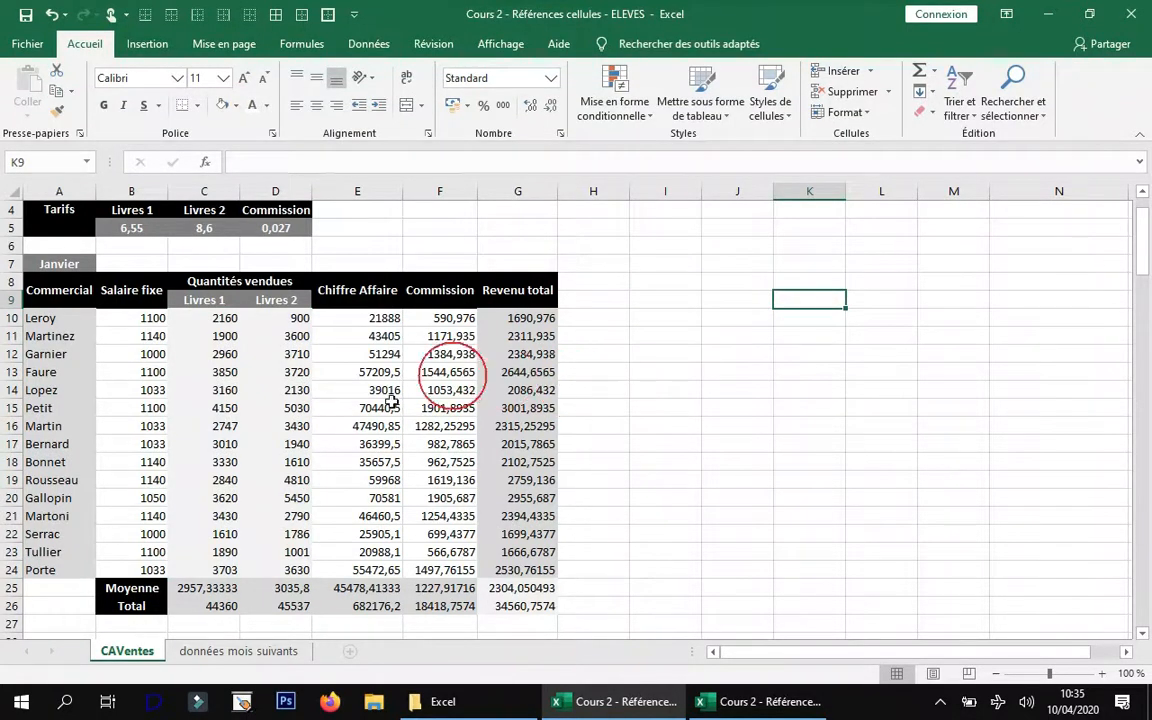
# - Hide the gridlines on the CAVentes sheet
pyautogui.scroll(1, 298, 368)
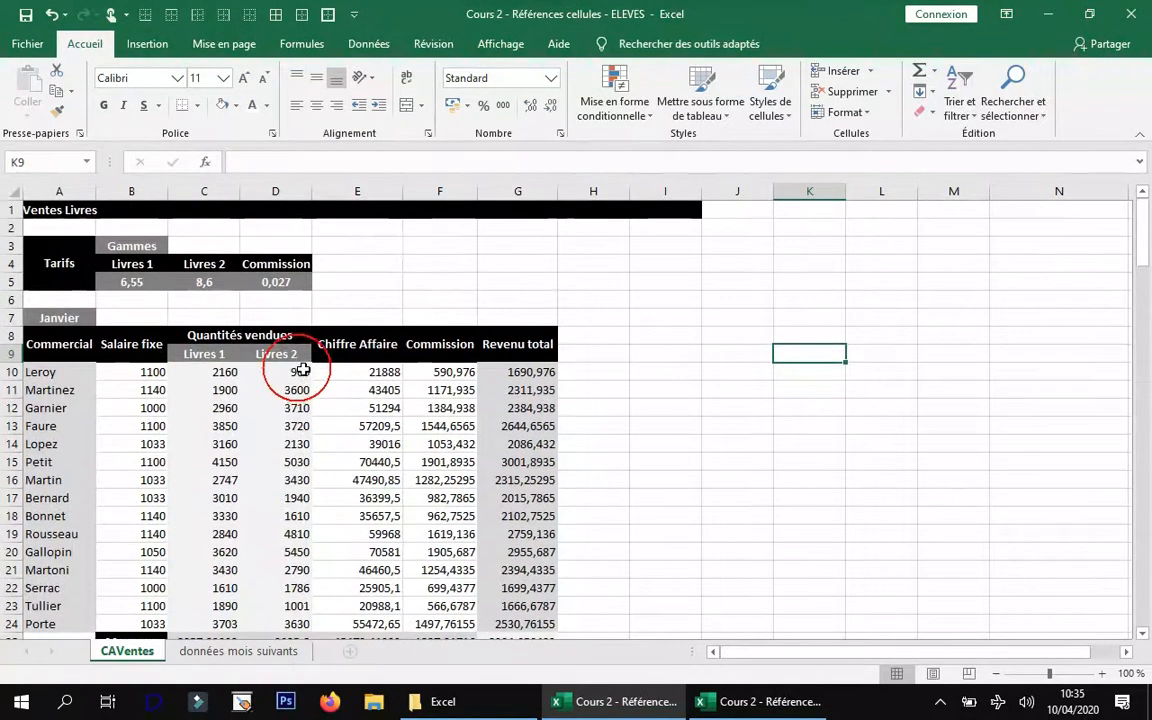
pyautogui.scroll(-2, 311, 371)
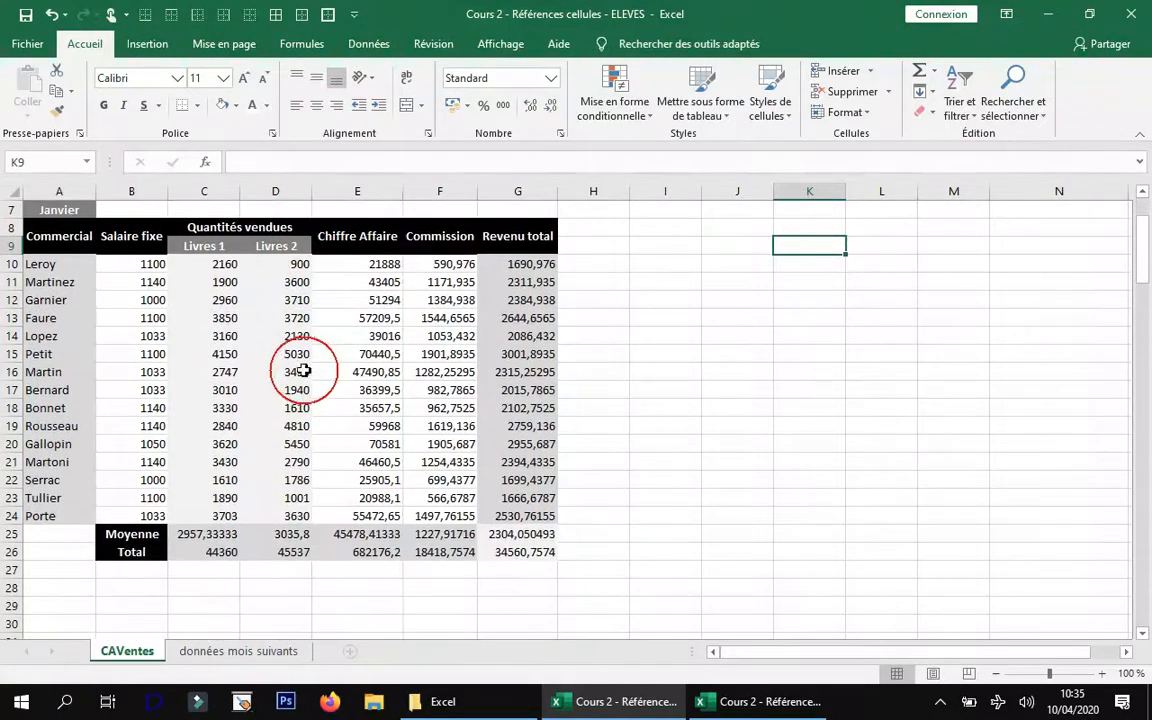
pyautogui.scroll(2, 300, 366)
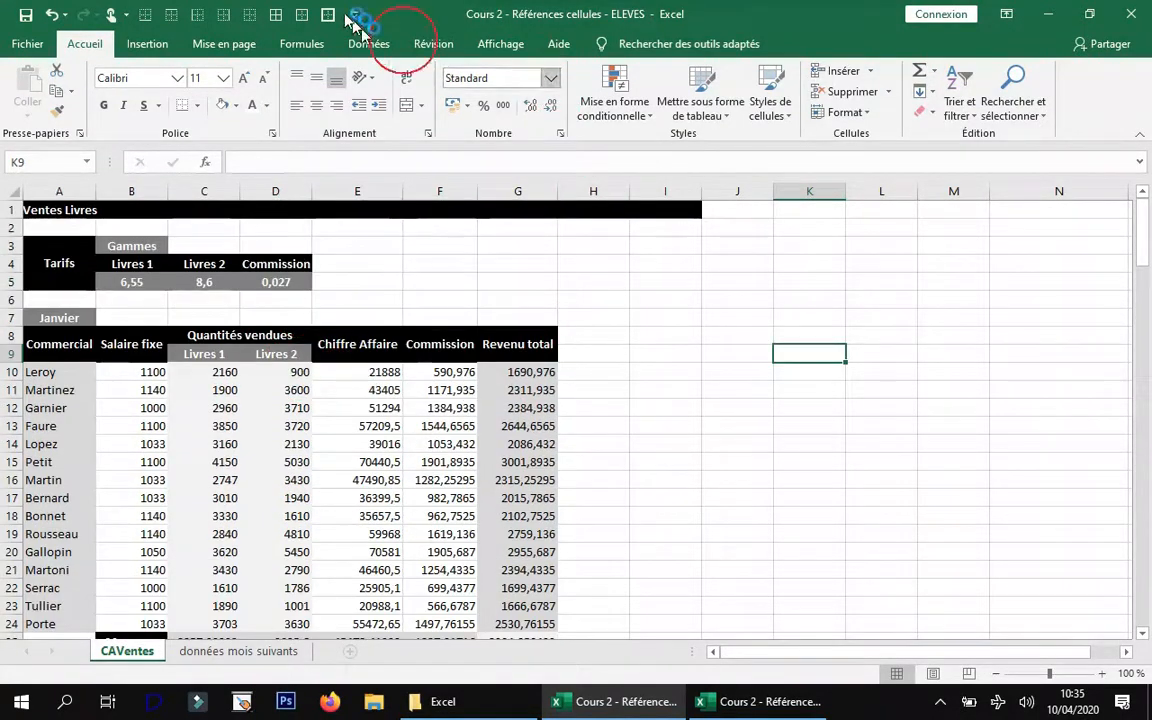
pyautogui.click(497, 46)
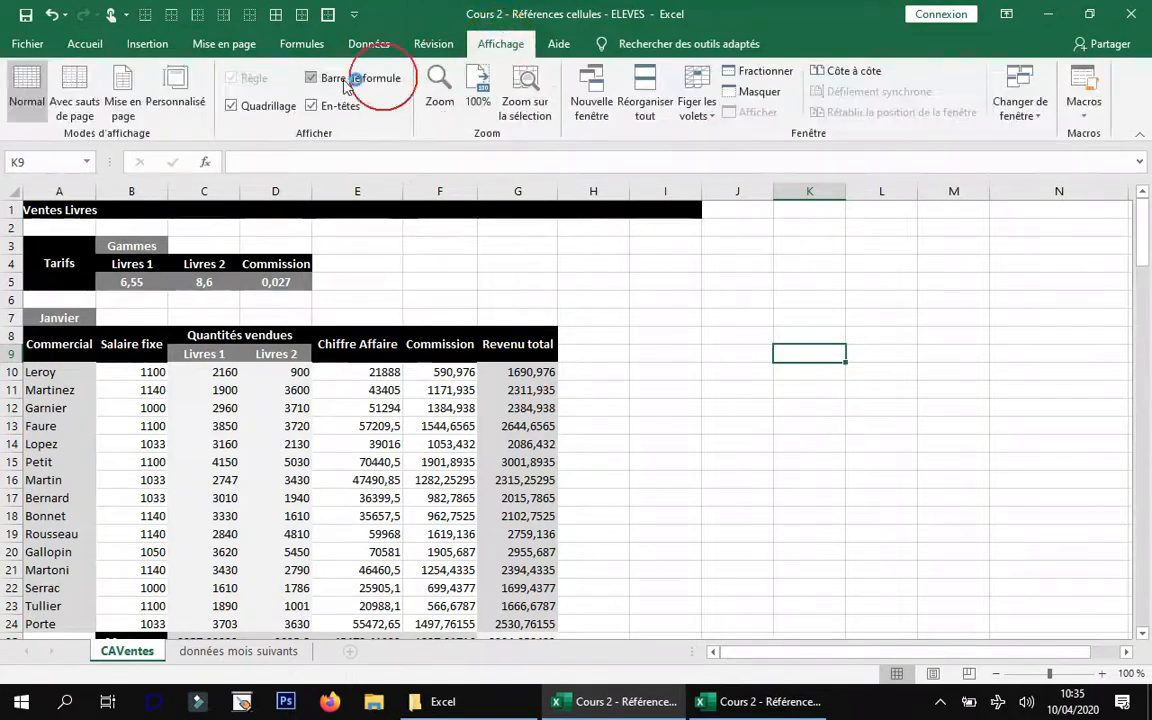
pyautogui.click(258, 108)
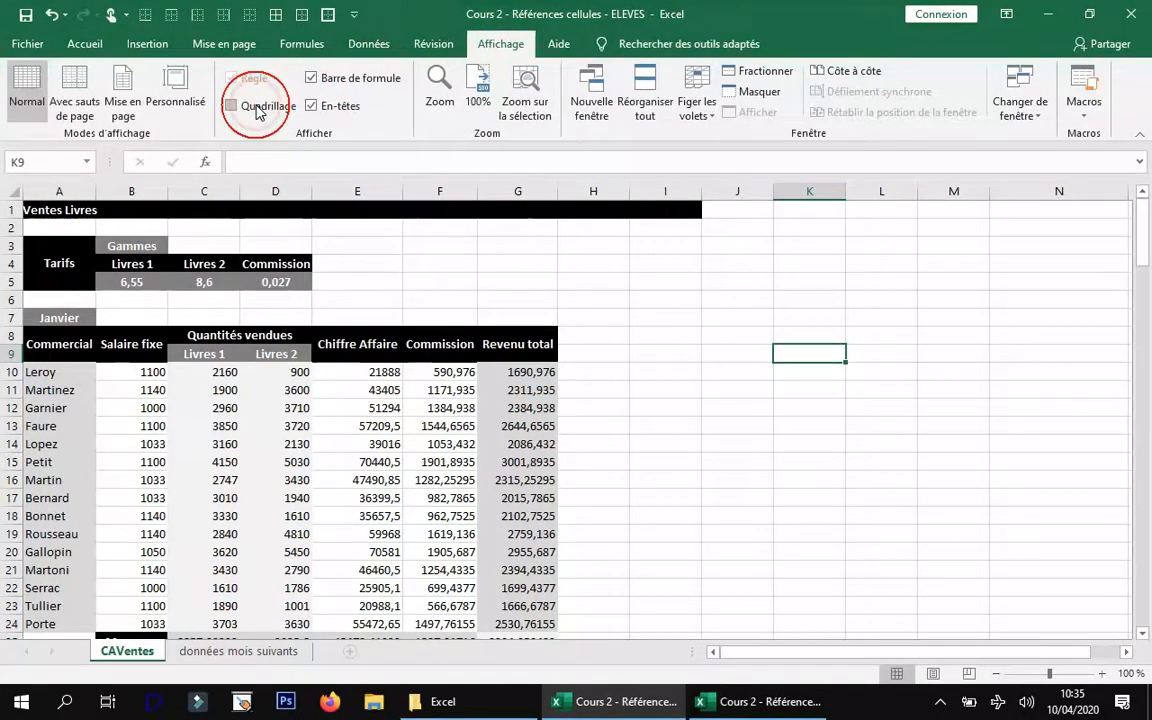
pyautogui.click(674, 316)
pyautogui.scroll(-2, 674, 316)
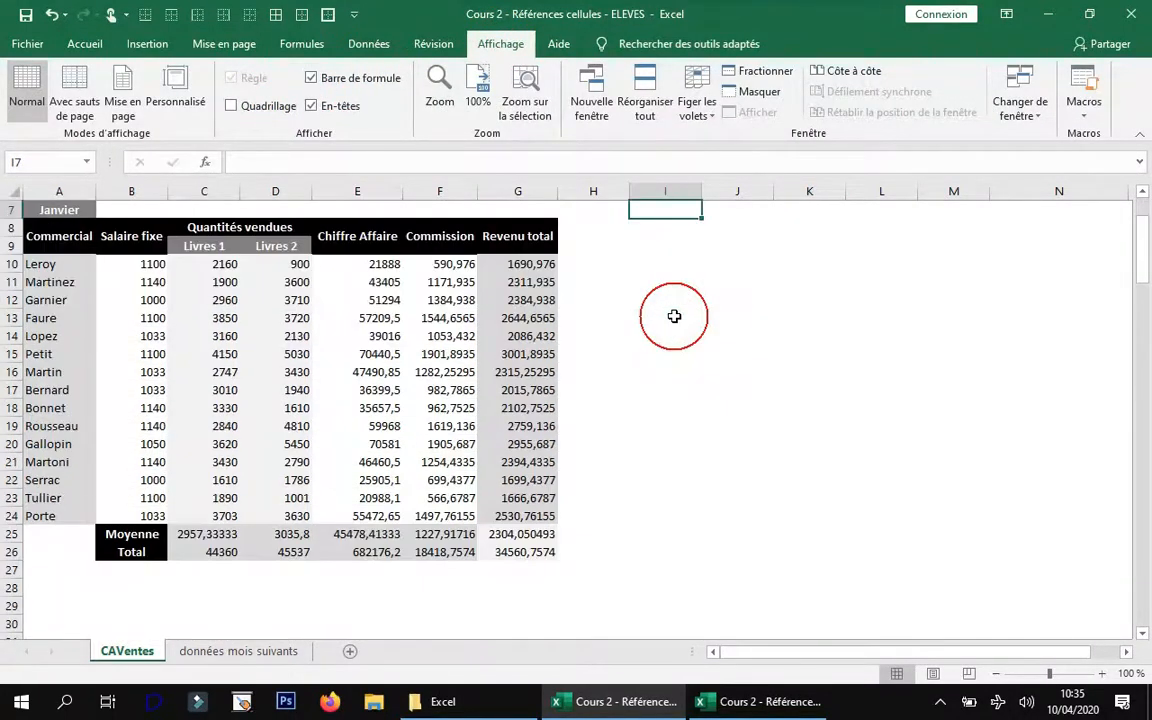
pyautogui.scroll(2, 674, 316)
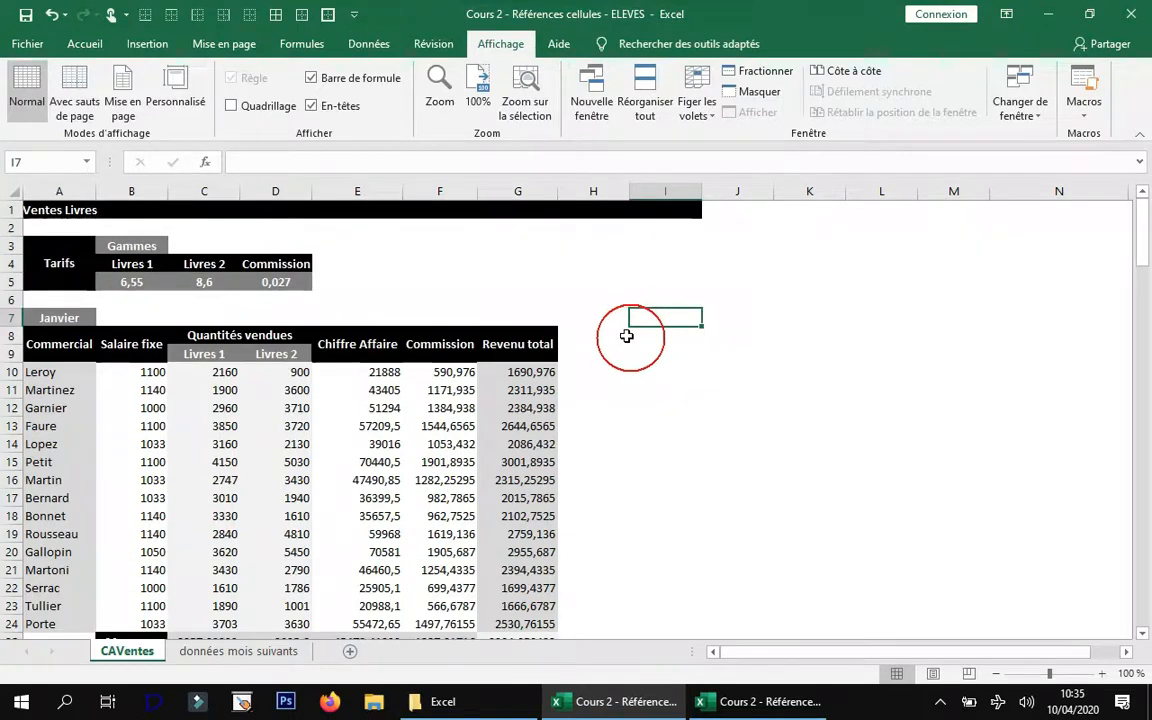
# - Format the Livres 1 and Livres 2 prices in B5:C5 as Monétaire with 2 decimals and the € symbol
pyautogui.scroll(-1, 579, 364)
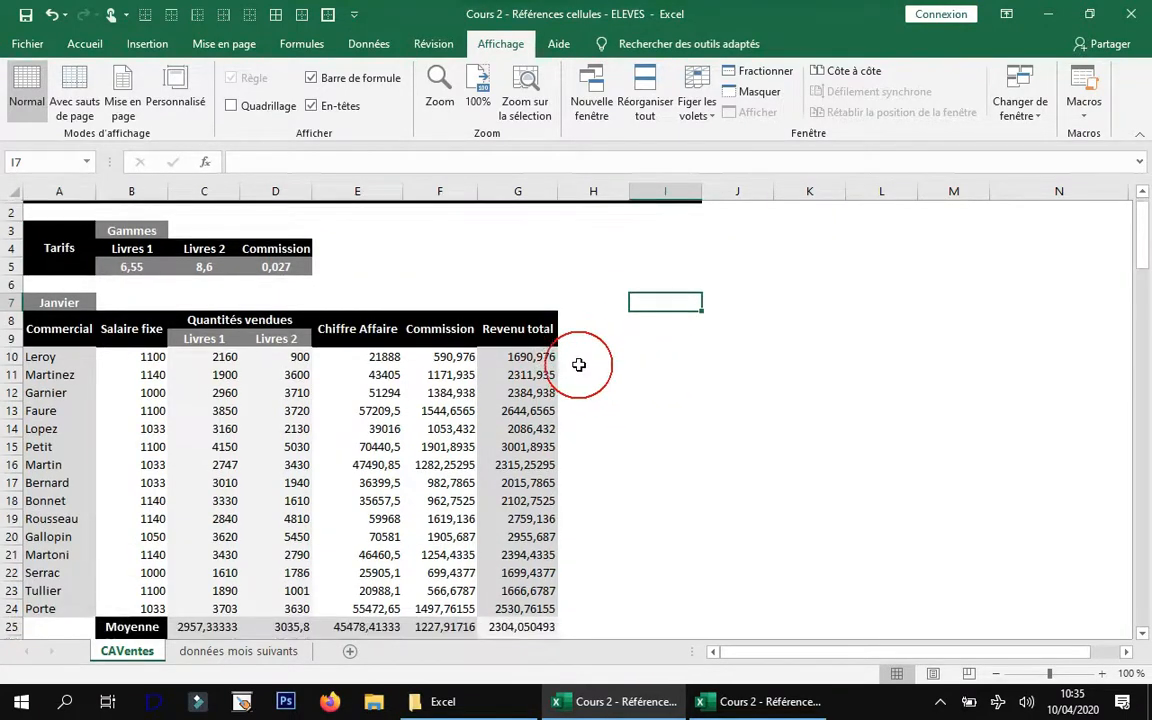
pyautogui.scroll(-1, 579, 364)
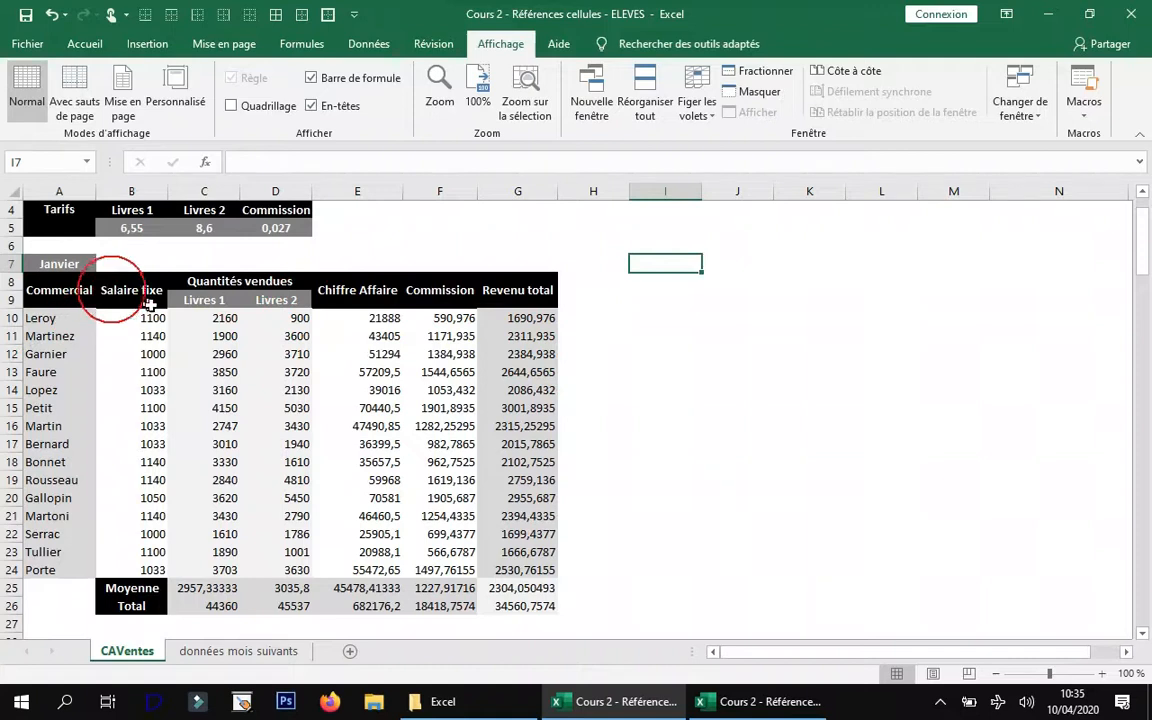
pyautogui.scroll(1, 115, 300)
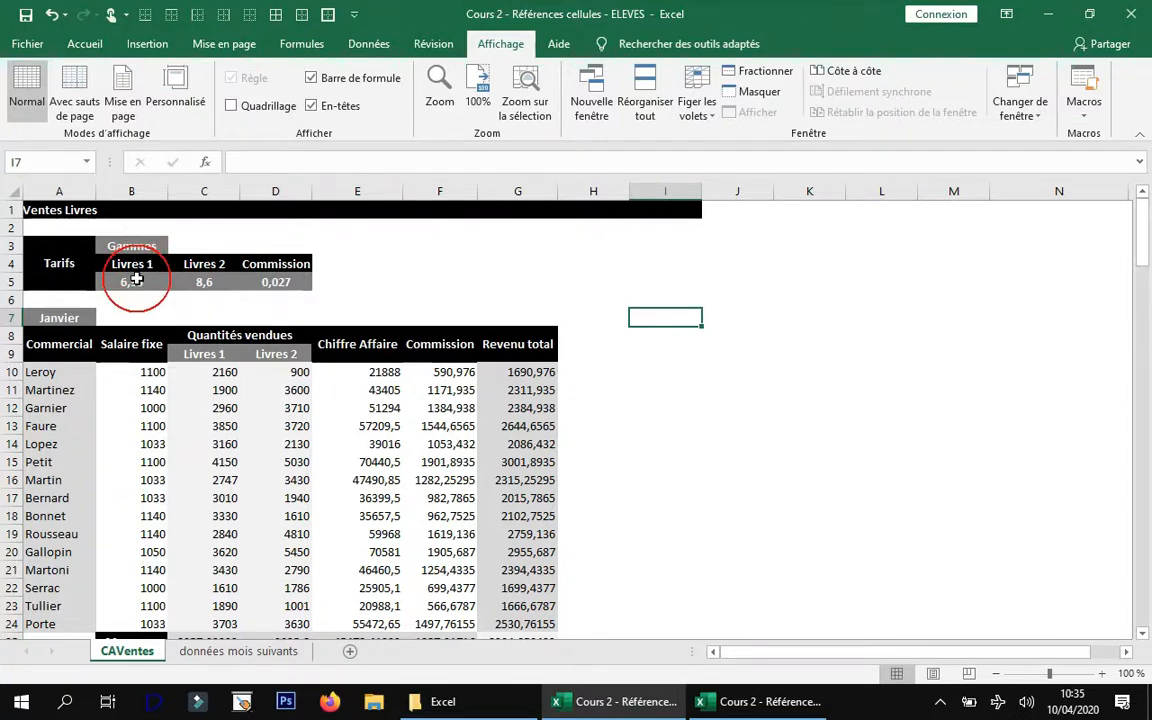
pyautogui.moveTo(135, 281); pyautogui.dragTo(199, 281)
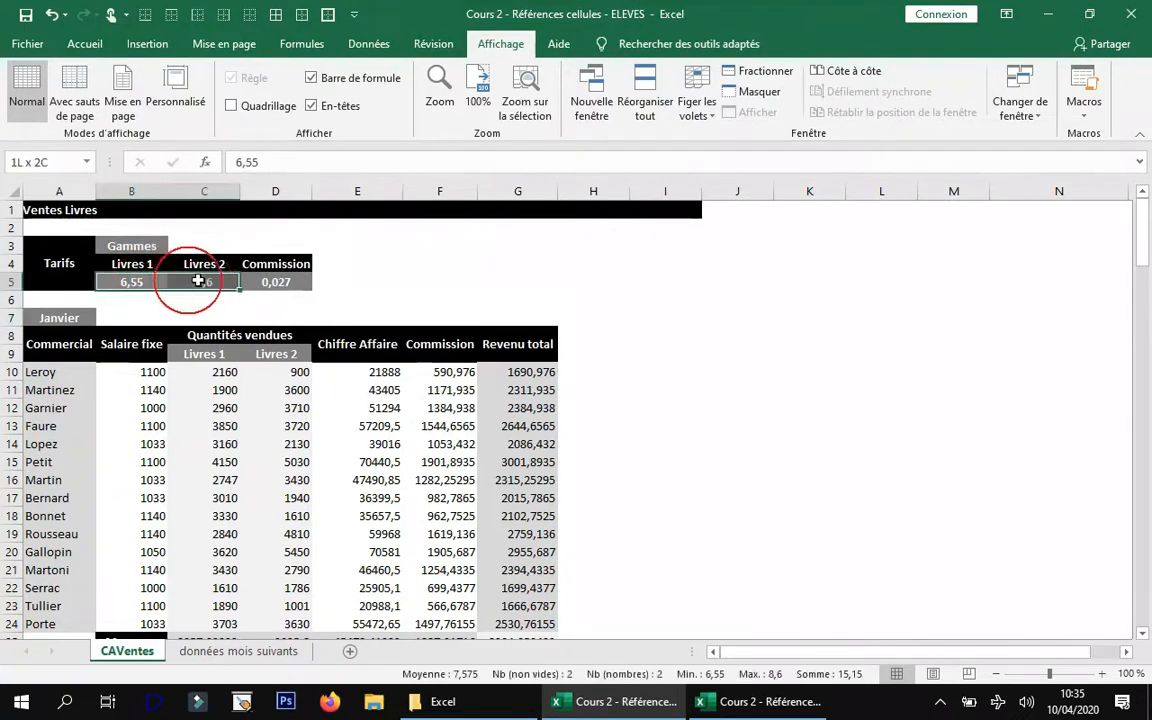
pyautogui.click(85, 44)
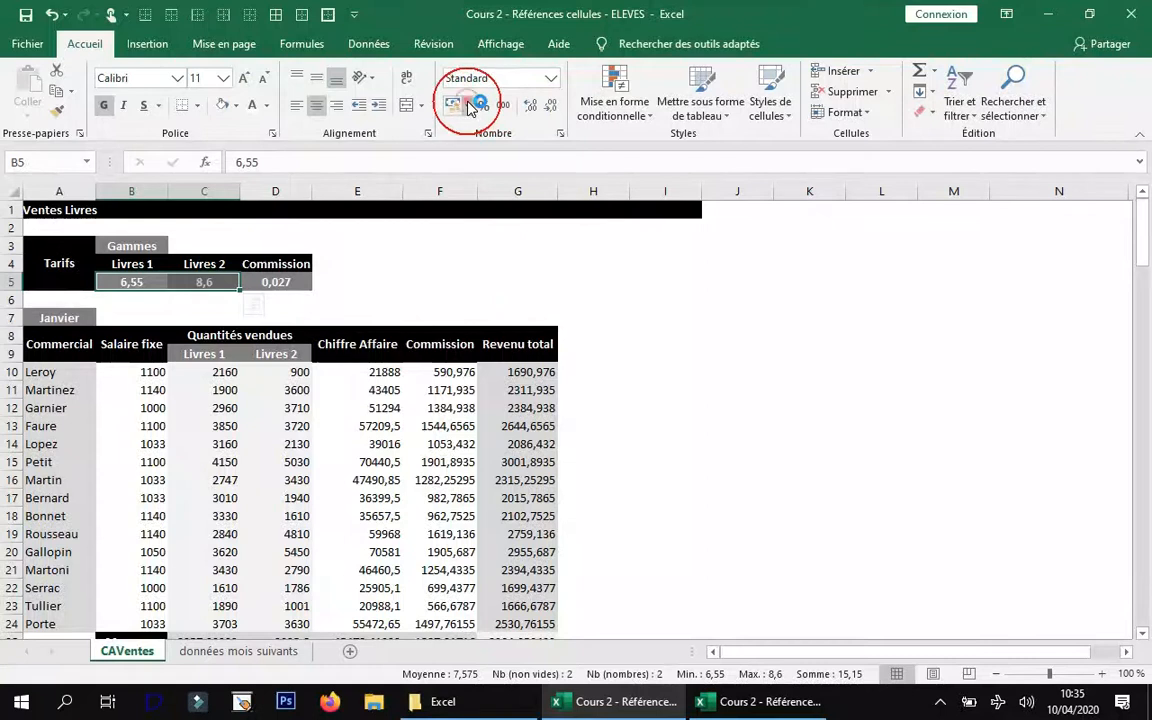
pyautogui.click(470, 107)
pyautogui.click(575, 80)
pyautogui.click(560, 134)
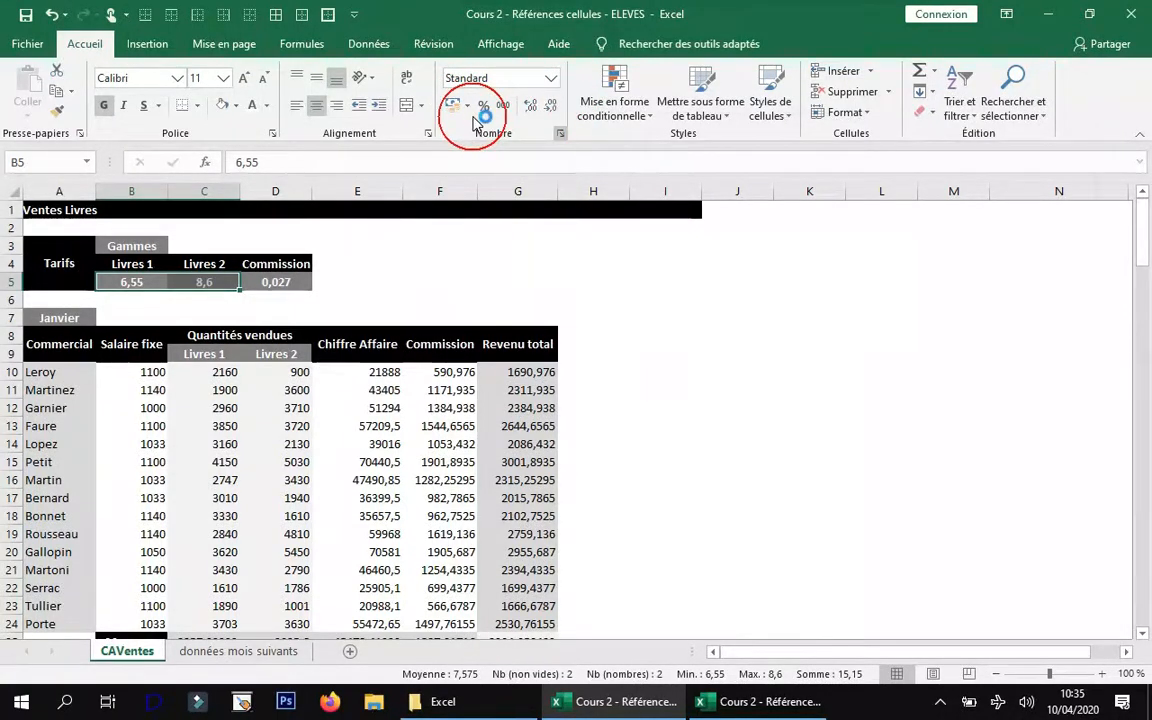
pyautogui.click(627, 227)
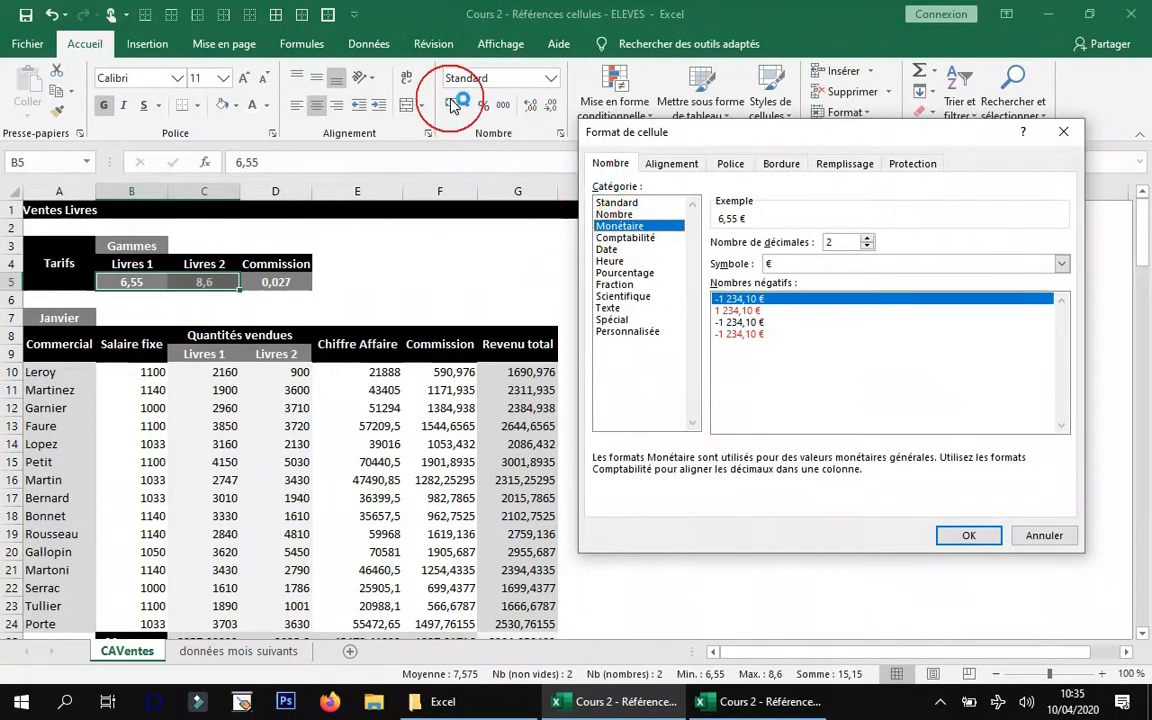
pyautogui.click(660, 239)
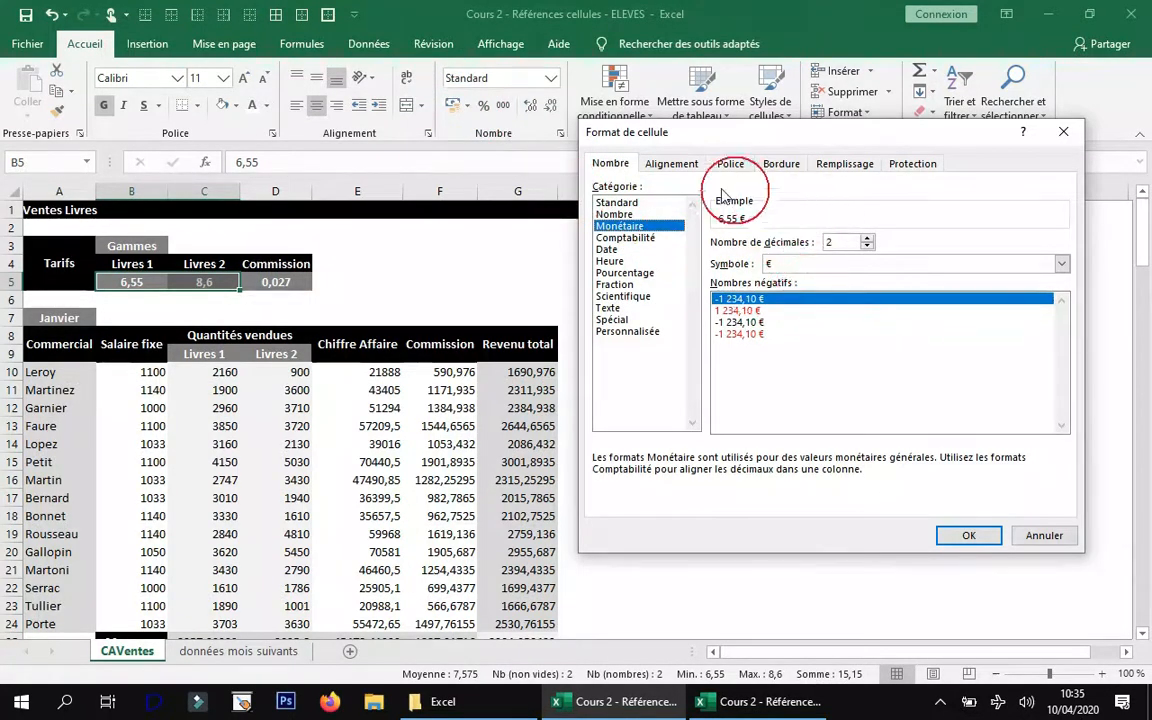
pyautogui.click(966, 537)
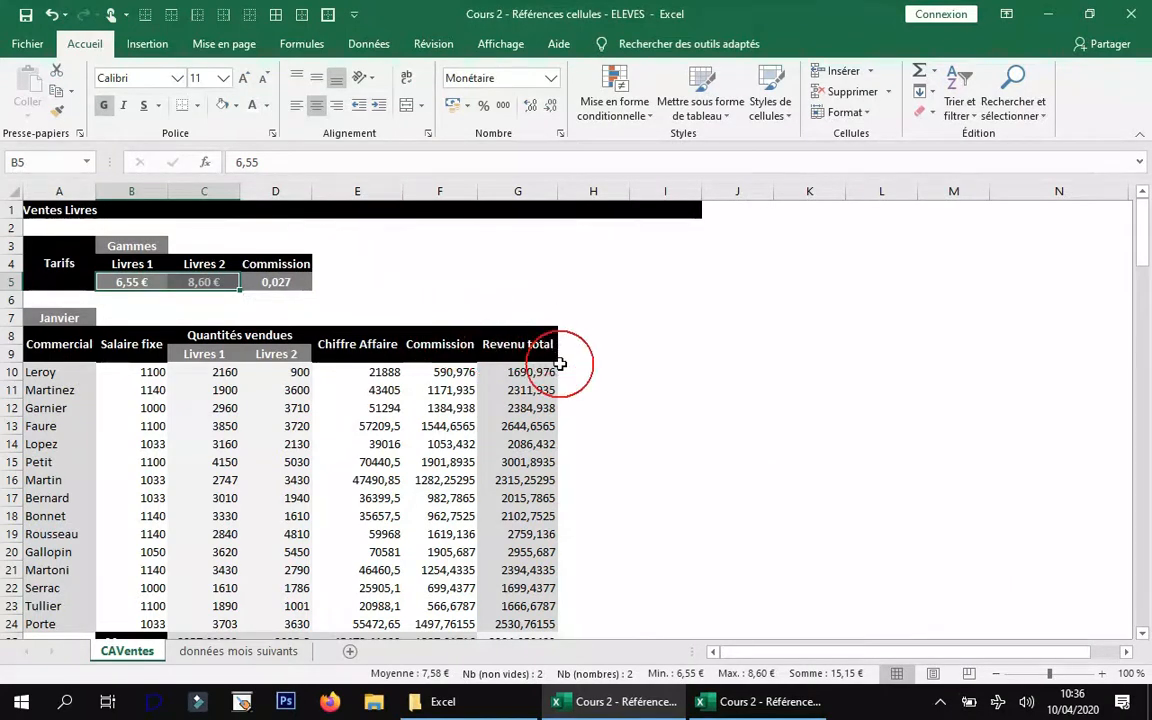
# - Format the Commission rate in D5 as Pourcentage with 2 decimals
pyautogui.scroll(-1, 561, 364)
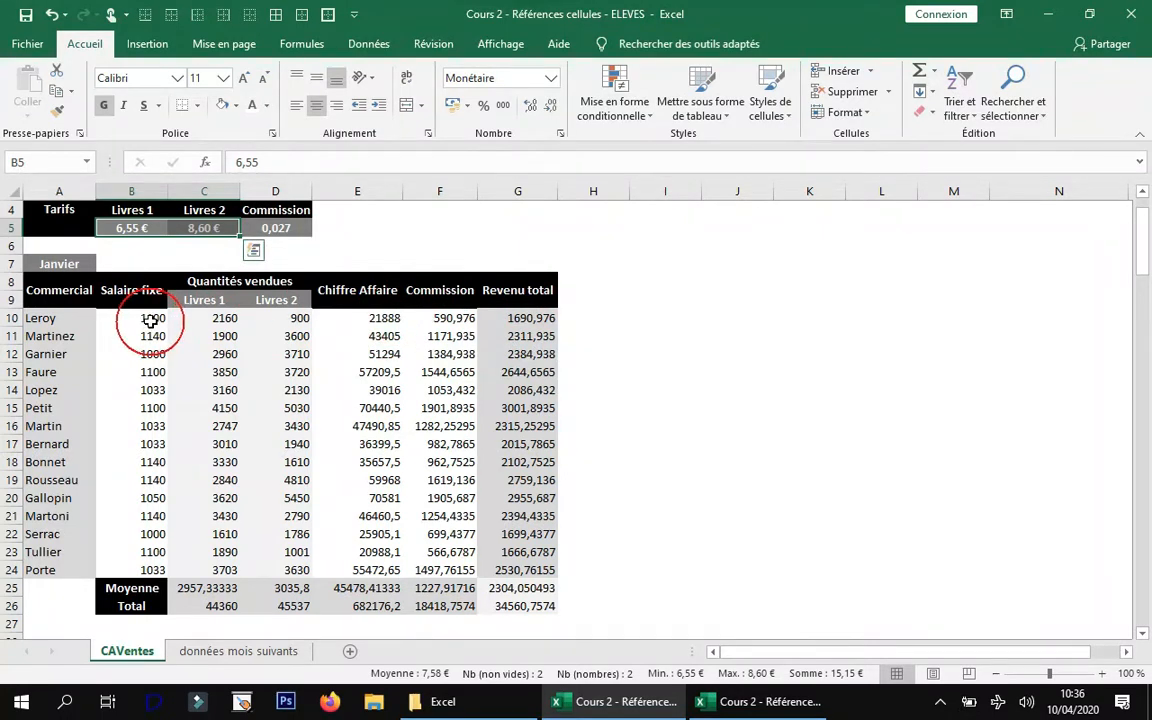
pyautogui.click(279, 227)
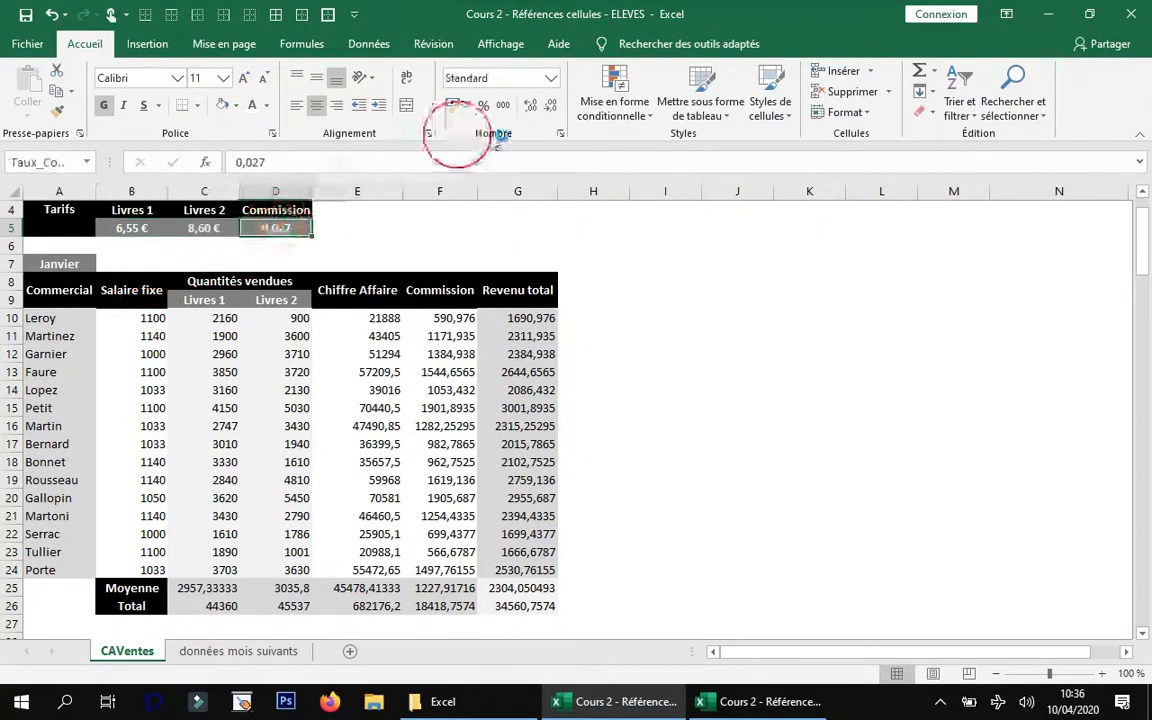
pyautogui.click(484, 105)
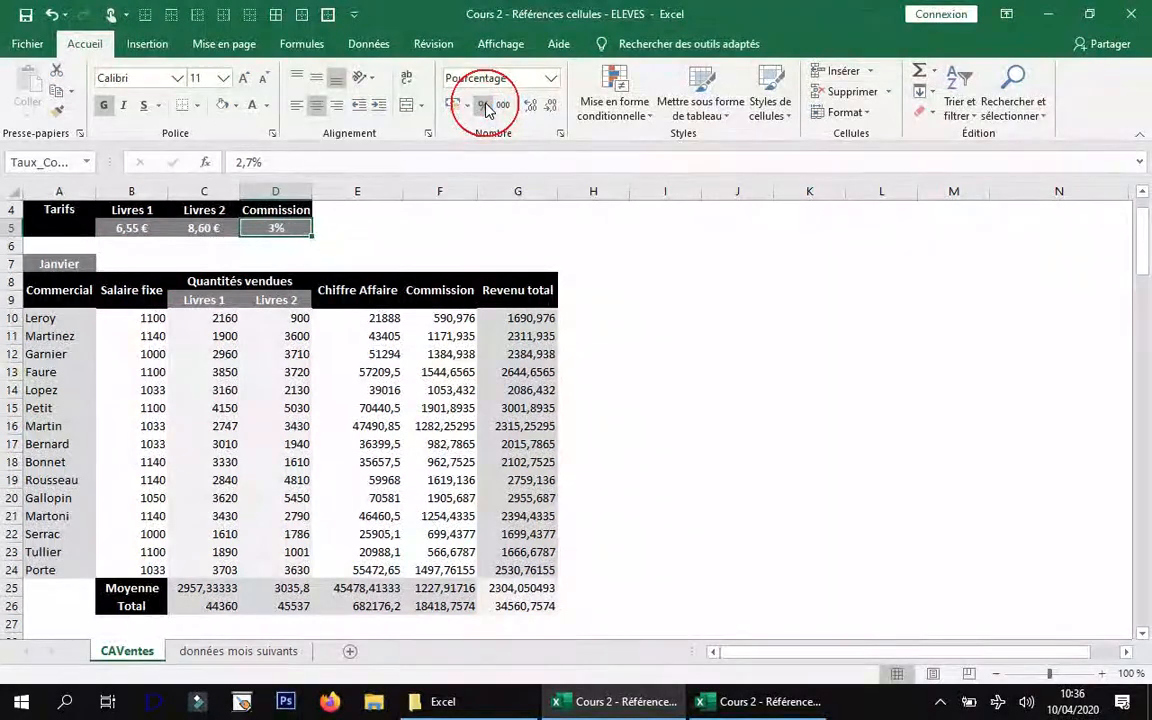
pyautogui.click(560, 134)
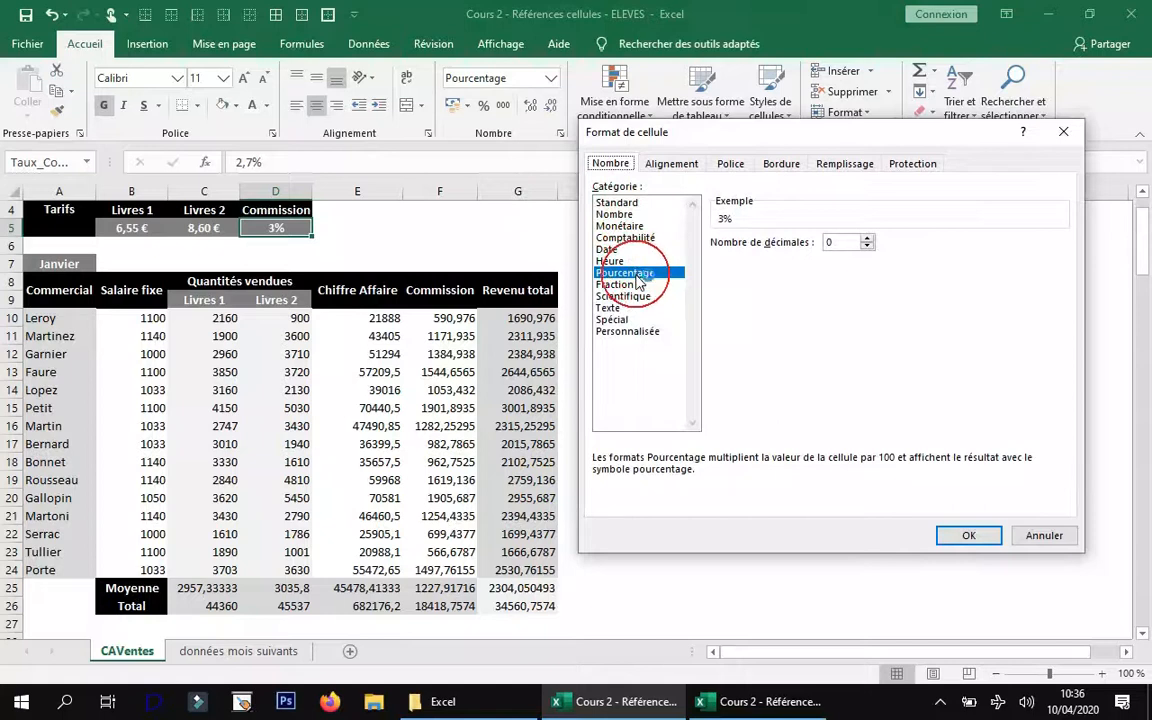
pyautogui.click(866, 237)
pyautogui.click(966, 535)
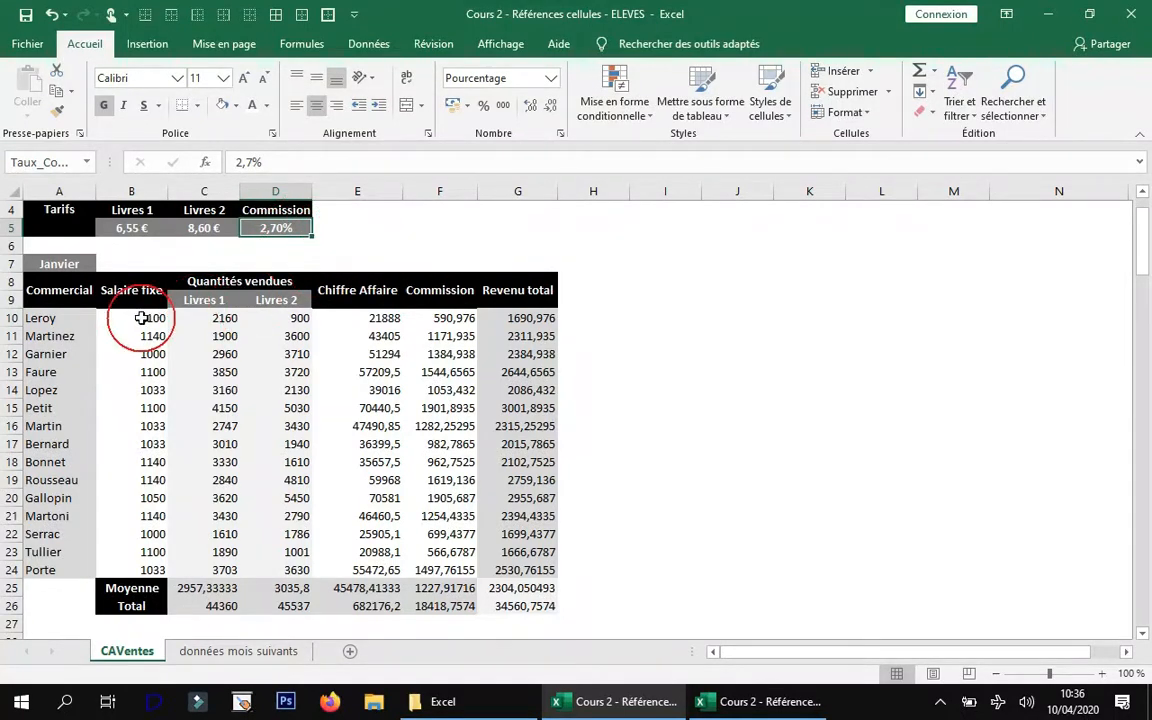
# - Format the January values in B10:F24 as Nombre with 0 decimals and the thousands separator
pyautogui.moveTo(145, 318); pyautogui.dragTo(440, 572)
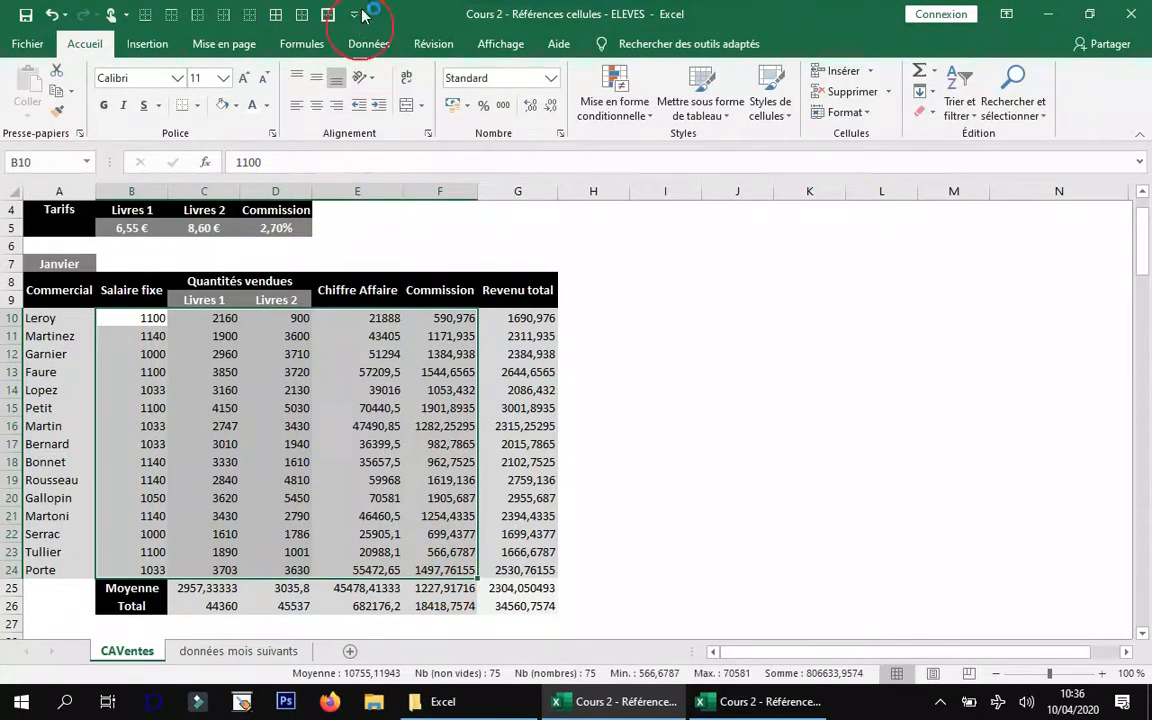
pyautogui.click(560, 134)
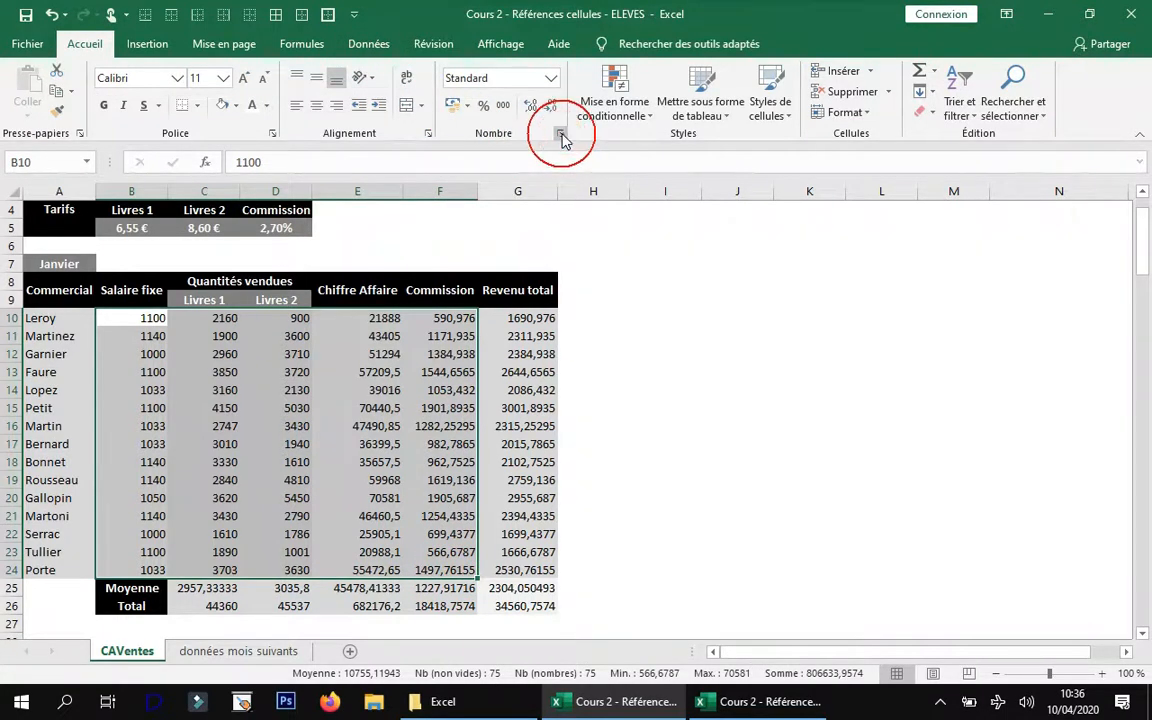
pyautogui.click(614, 214)
pyautogui.click(780, 265)
pyautogui.click(867, 246)
pyautogui.click(867, 246)
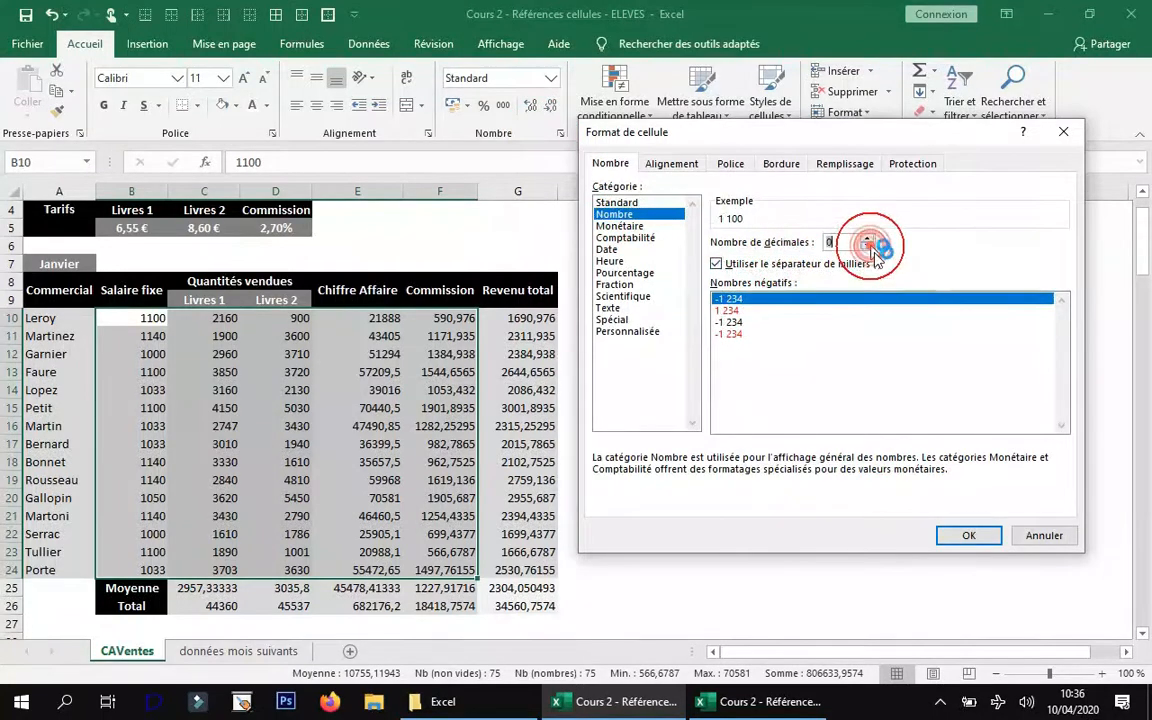
pyautogui.click(950, 526)
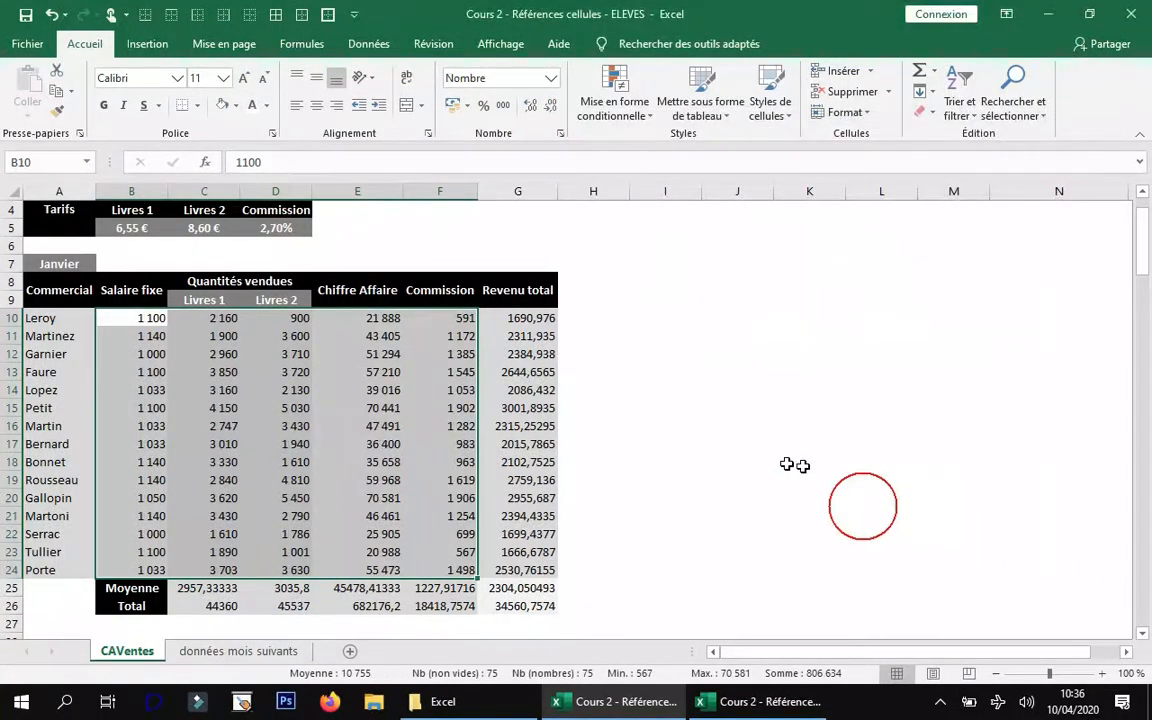
# - Format the Revenu total column G10:G26 as Monétaire with 2 decimals and the € symbol
pyautogui.moveTo(528, 318); pyautogui.dragTo(527, 609)
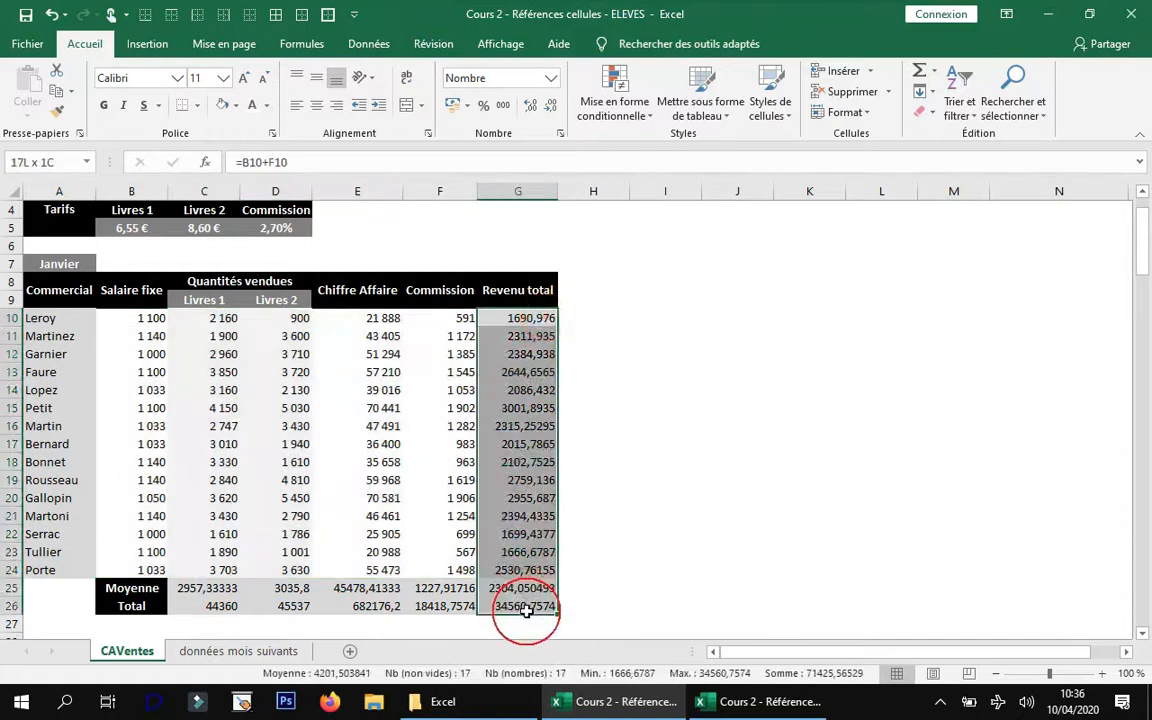
pyautogui.click(561, 135)
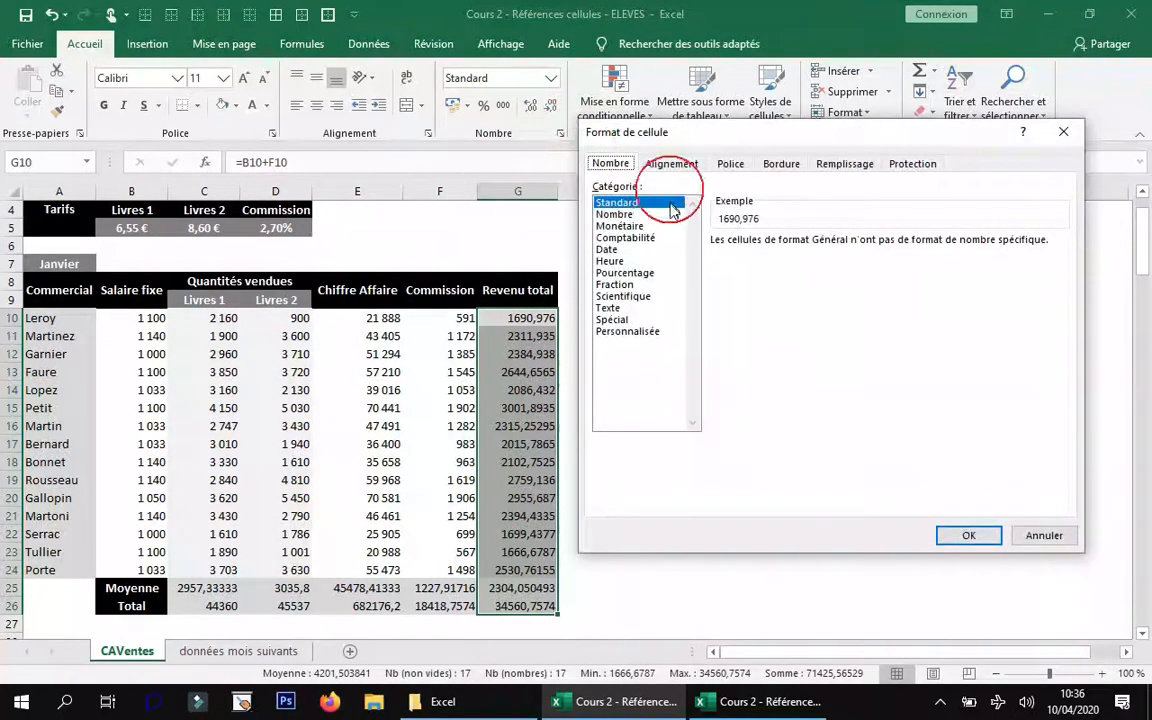
pyautogui.click(648, 227)
pyautogui.click(968, 536)
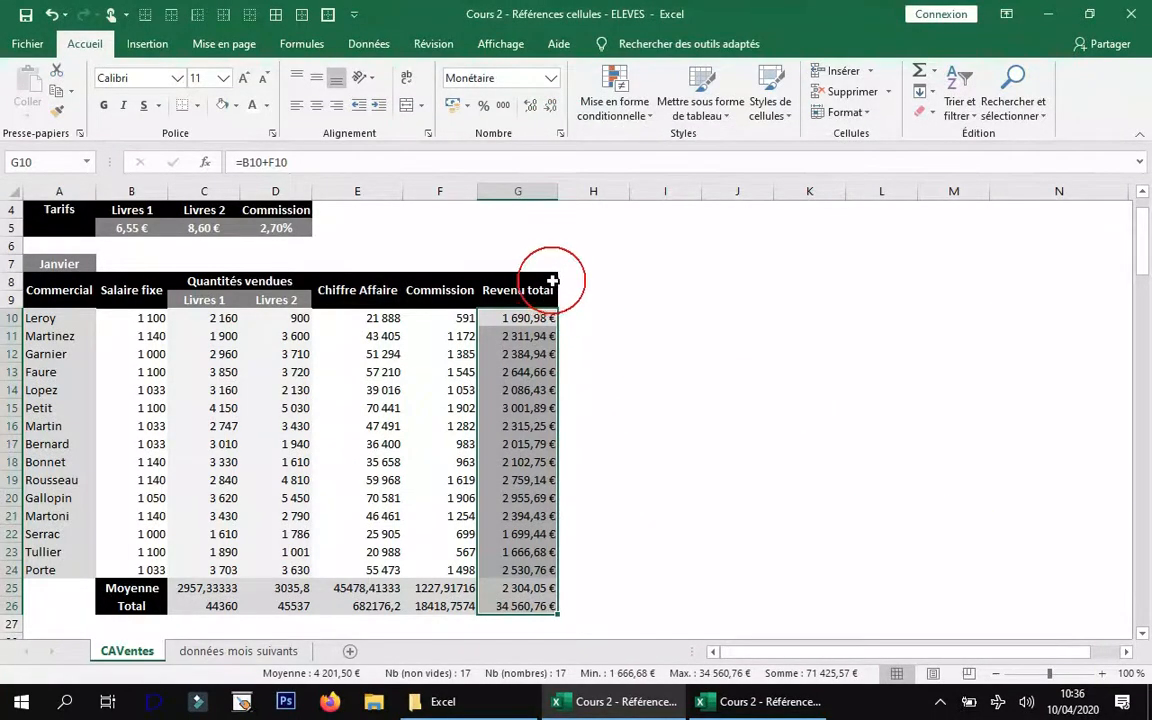
# - Repeat the Monétaire format on the Moyenne and Total rows in C25:G26
pyautogui.moveTo(219, 589); pyautogui.dragTo(479, 606)
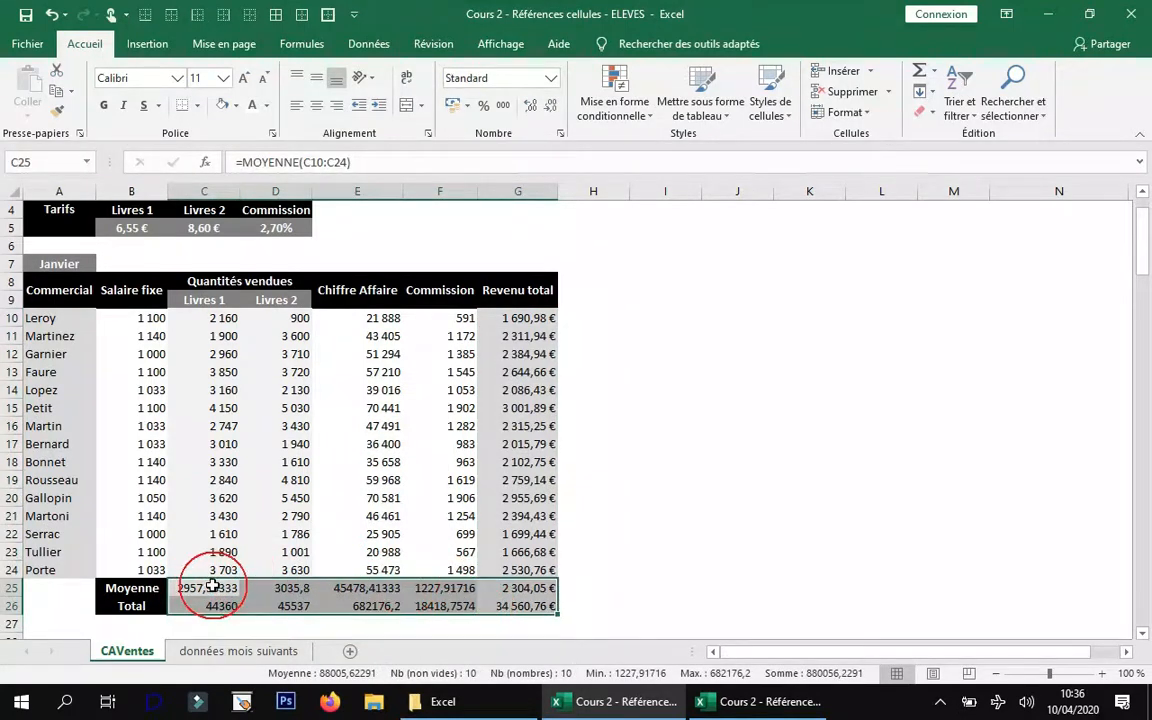
pyautogui.press('F4')
pyautogui.click(736, 356)
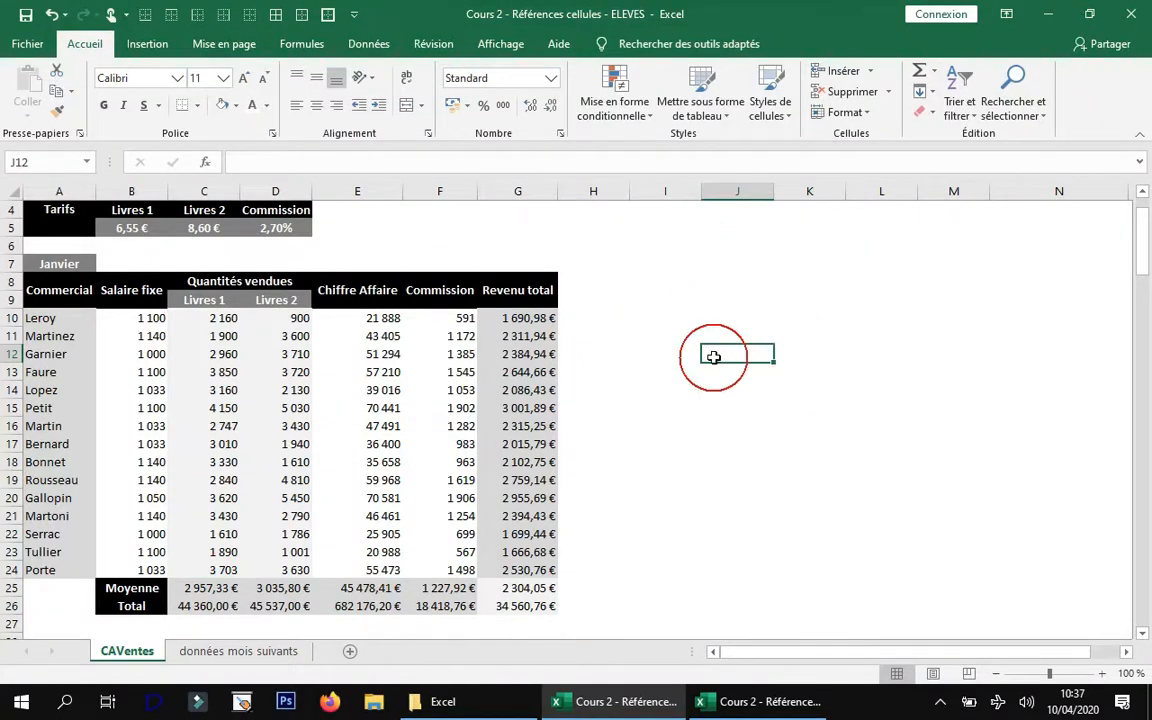
# - Review the formatted CAVentes table and the monthly quantities on the données mois suivants sheet
pyautogui.scroll(1, 400, 424)
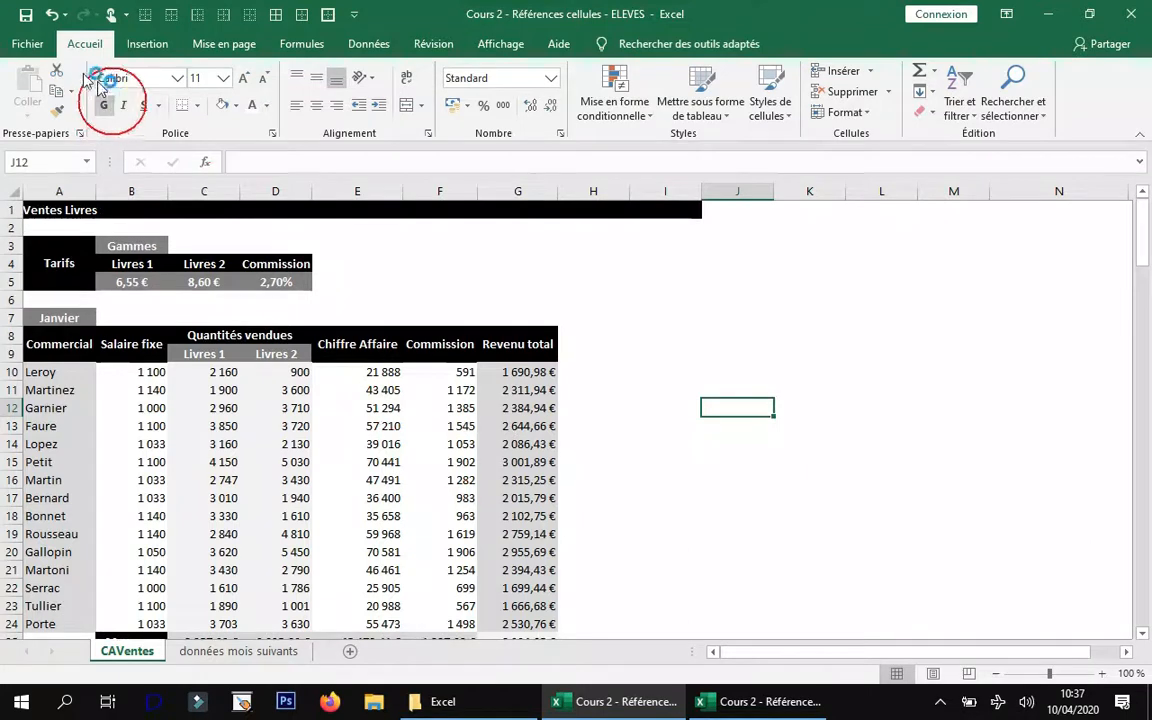
pyautogui.scroll(-2, 512, 372)
pyautogui.scroll(-2, 512, 372)
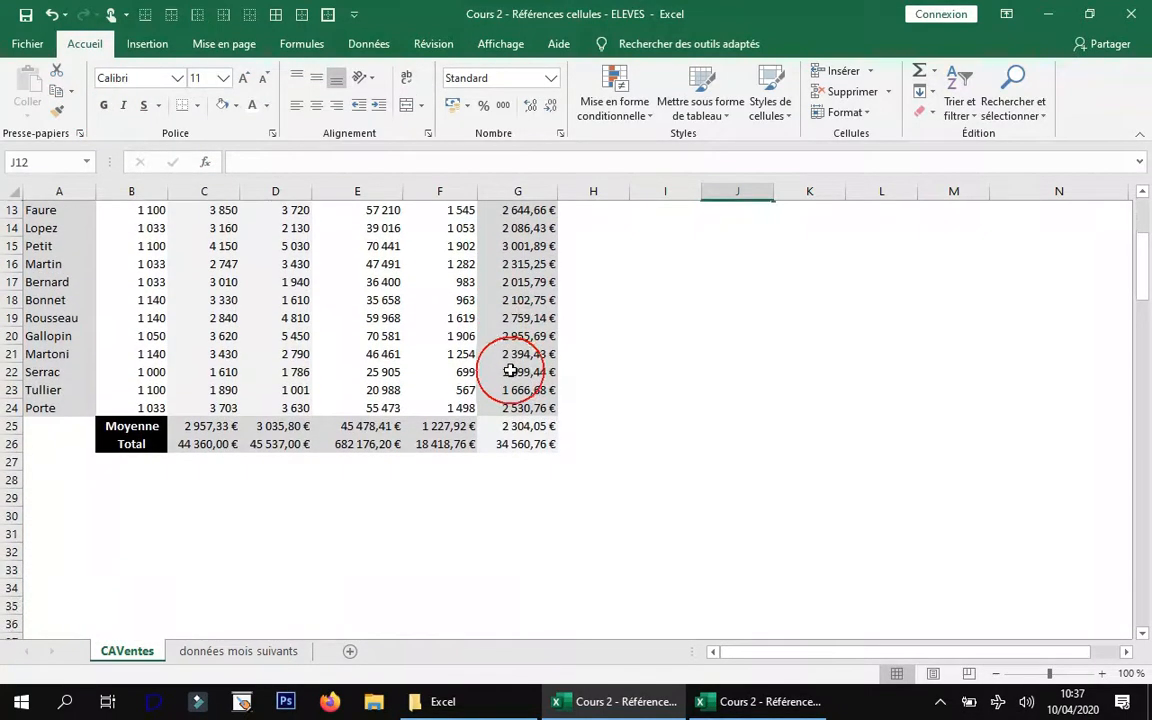
pyautogui.scroll(4, 512, 372)
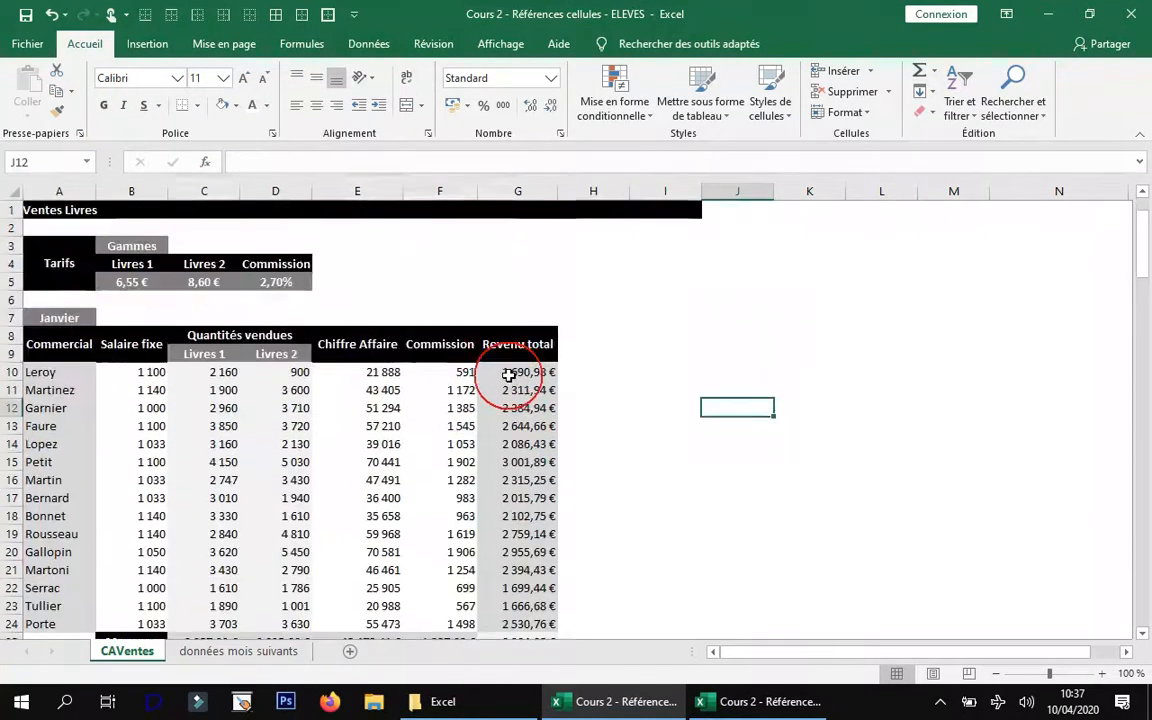
pyautogui.click(230, 655)
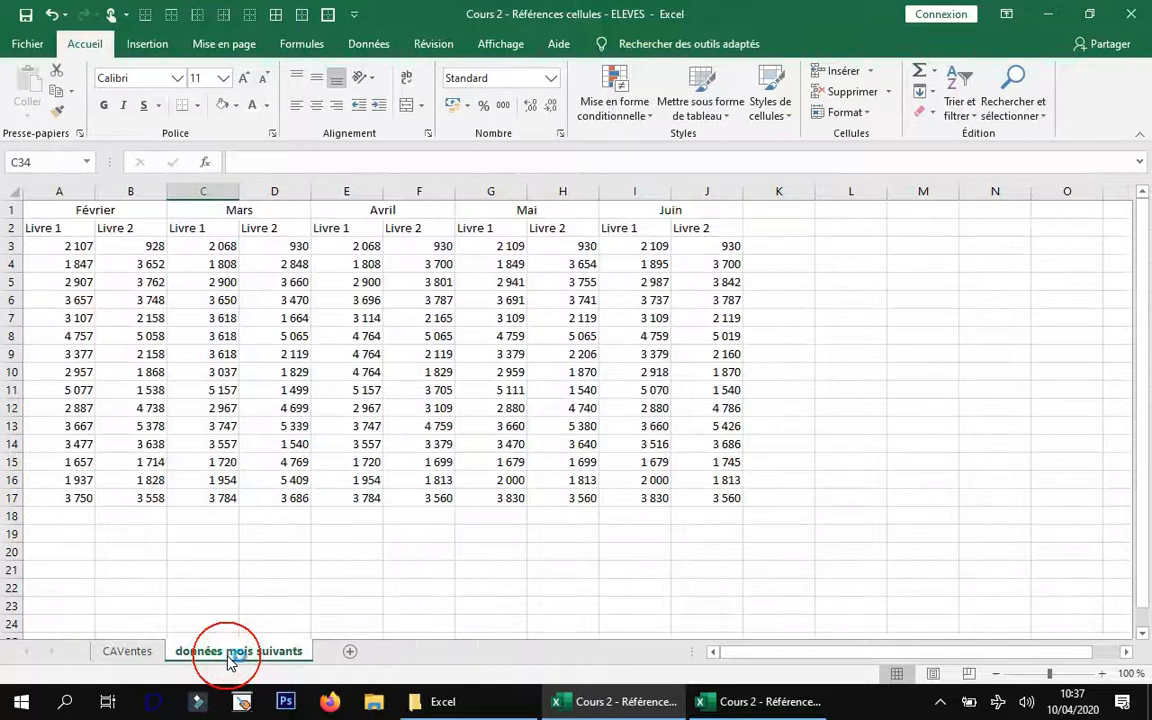
pyautogui.click(144, 660)
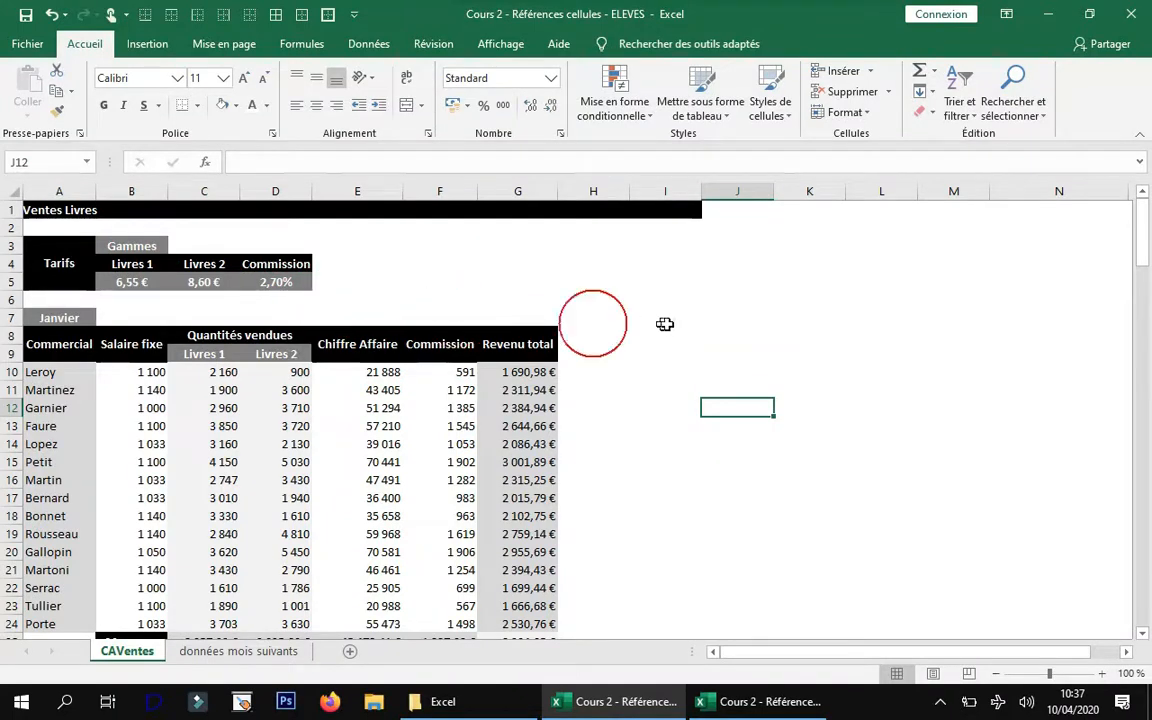
# - Copy the whole Janvier table A7:G26 and paste it below, starting at A28
pyautogui.scroll(-2, 667, 325)
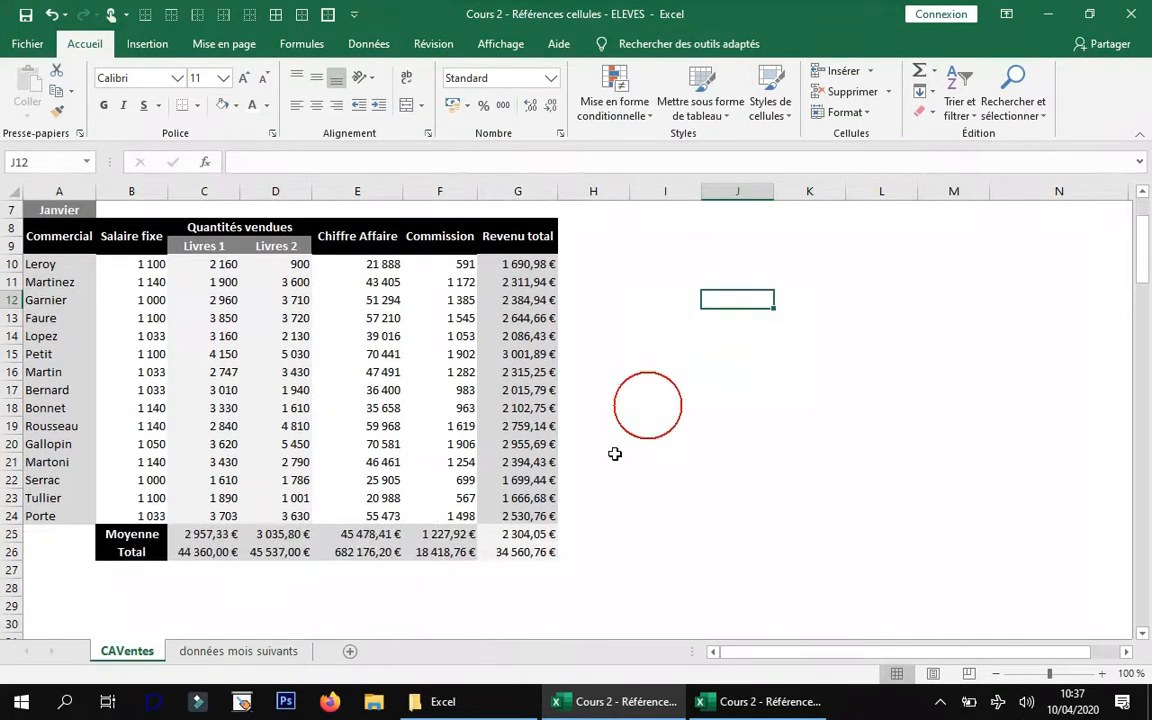
pyautogui.scroll(1, 150, 390)
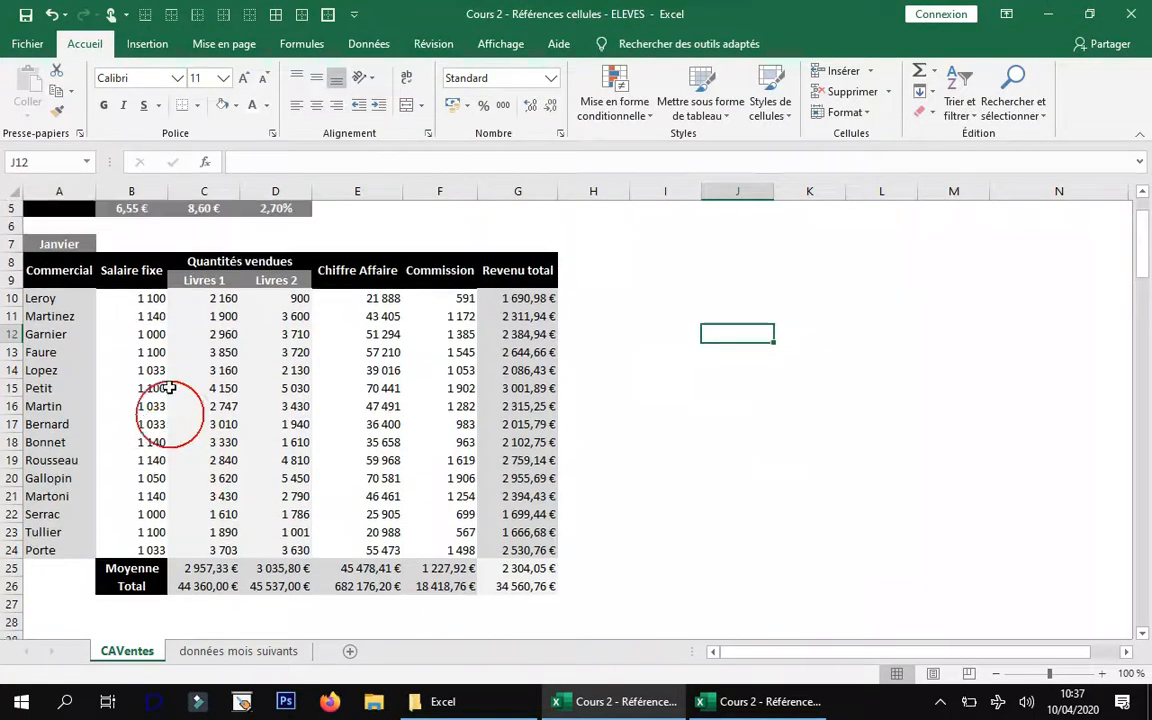
pyautogui.moveTo(72, 262); pyautogui.dragTo(530, 604)
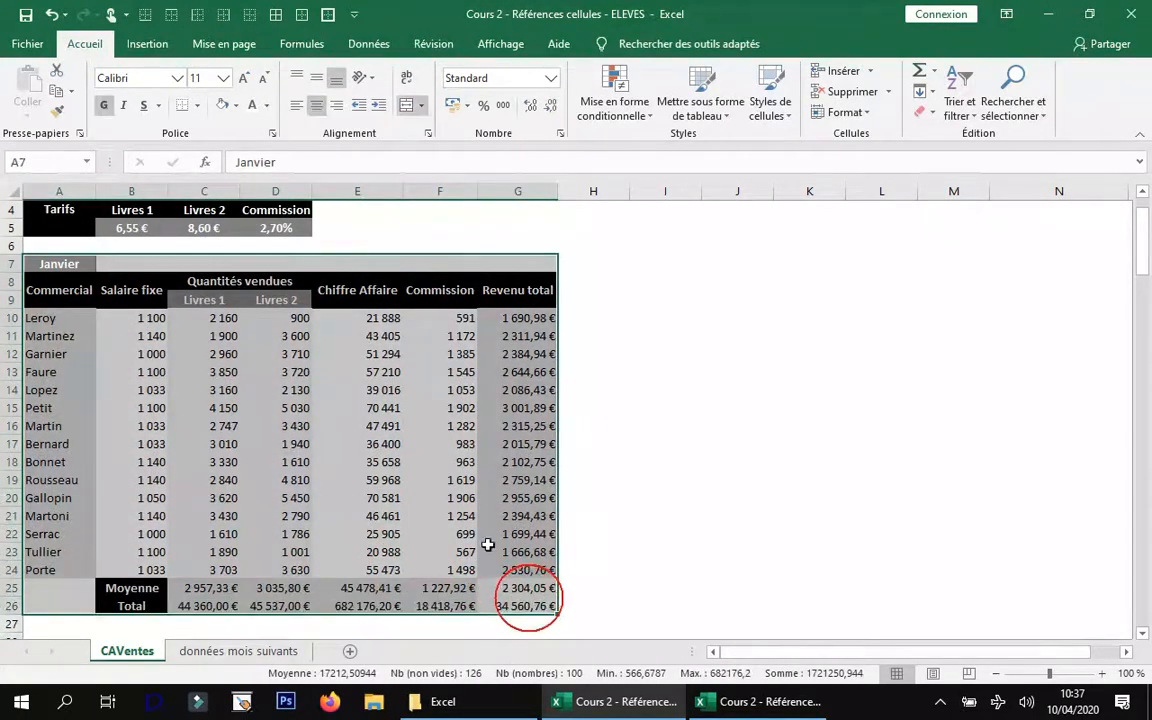
pyautogui.click(58, 92)
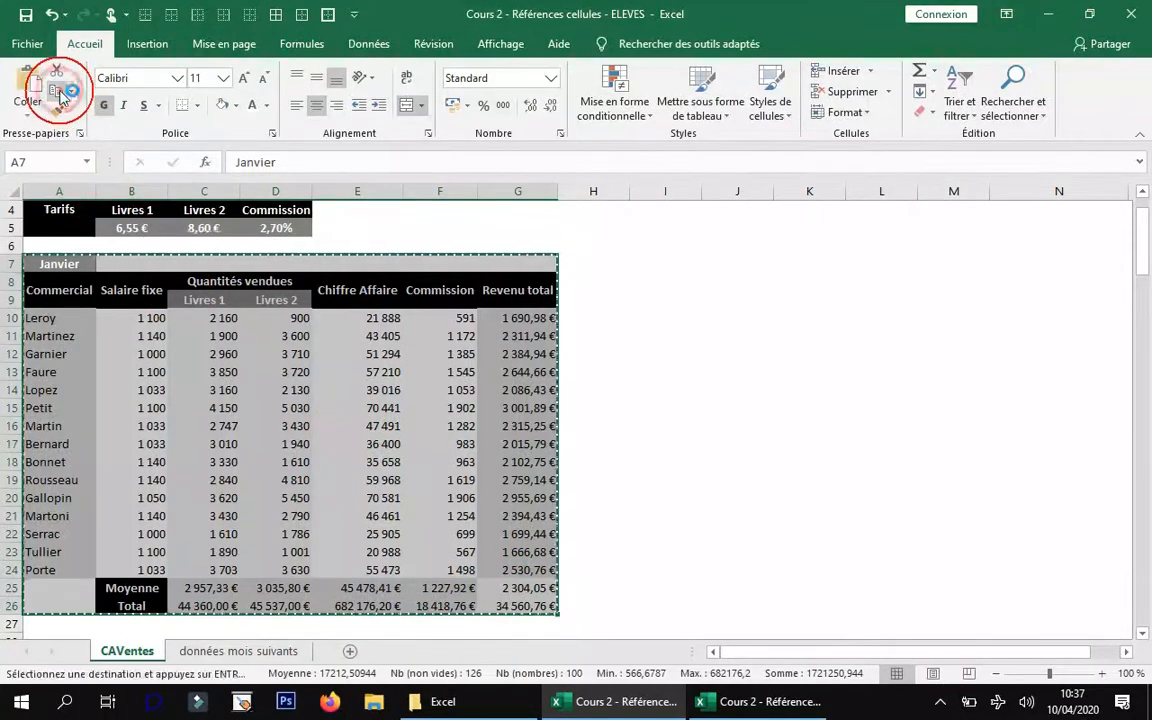
pyautogui.scroll(-2, 200, 340)
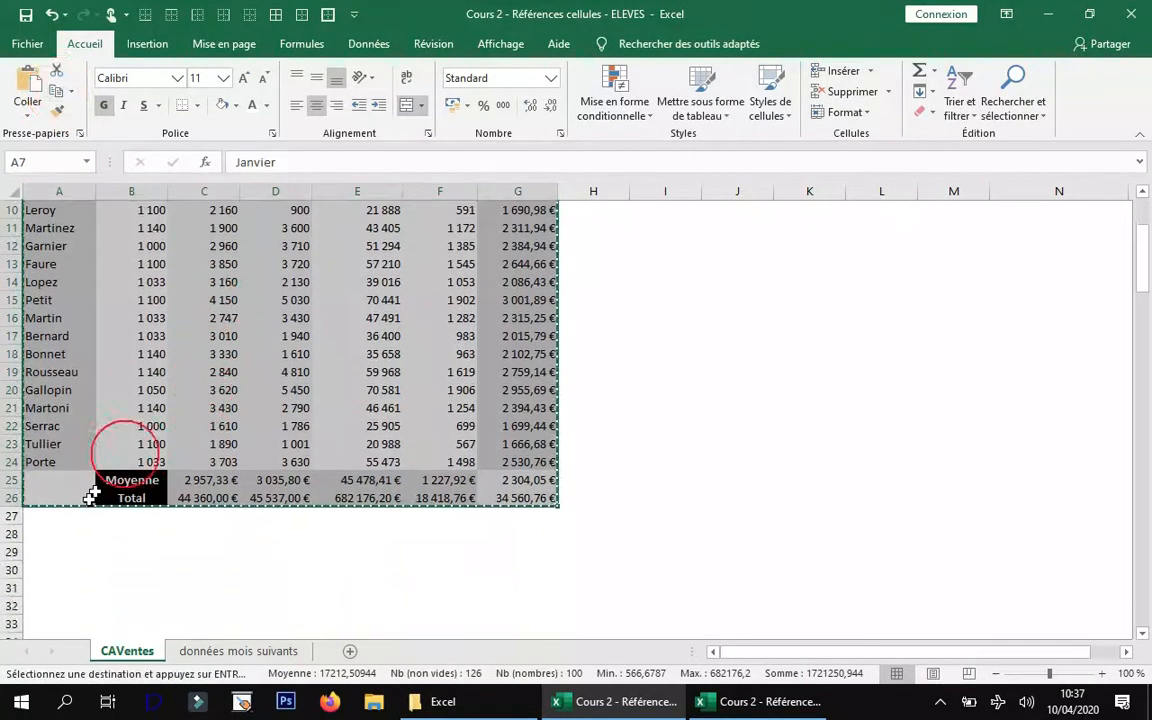
pyautogui.click(44, 534)
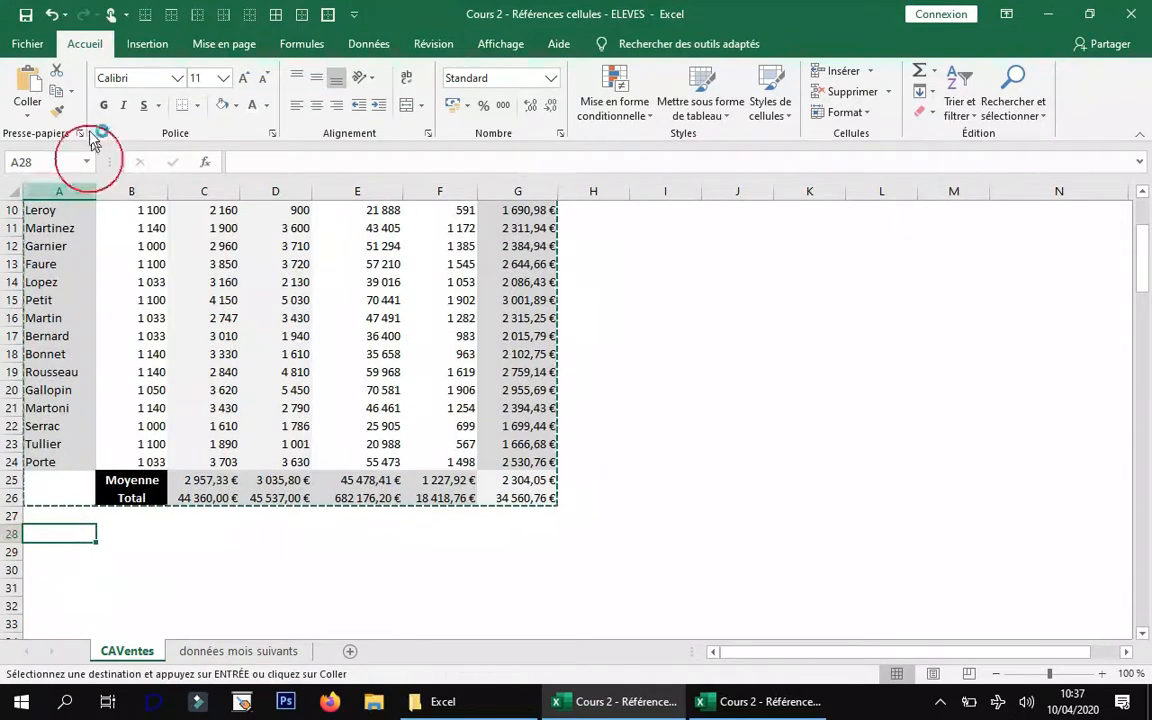
pyautogui.click(28, 86)
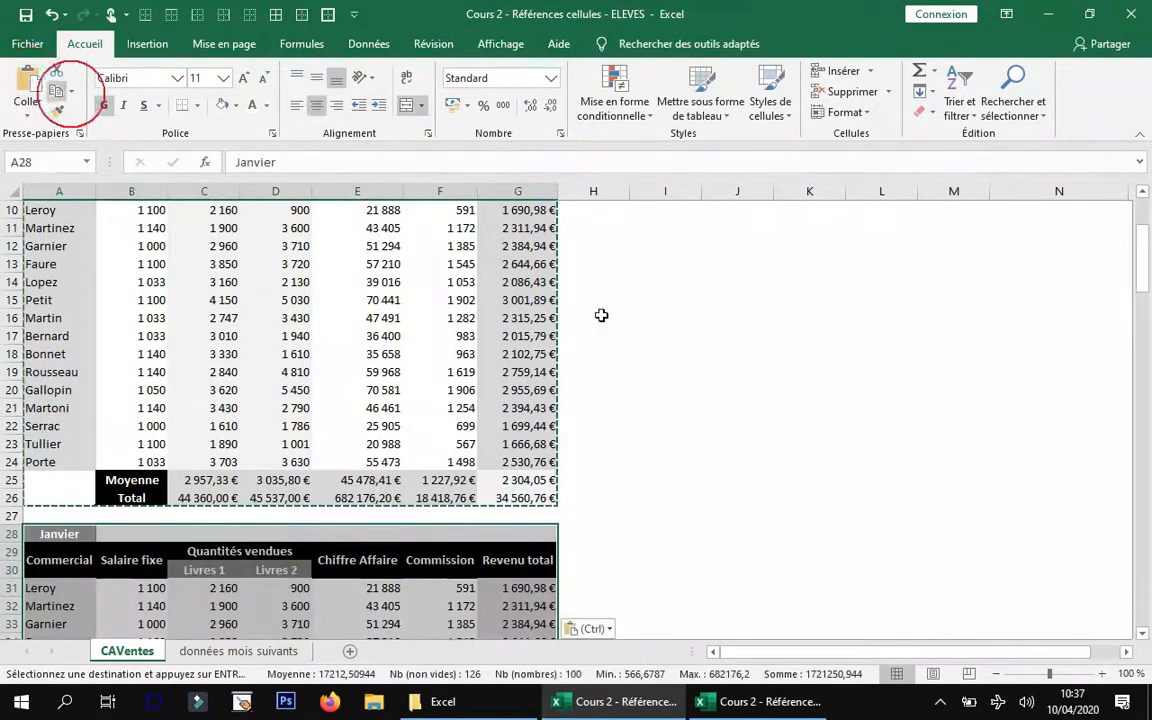
# - Change the month title of the copied table in A28 to Février
pyautogui.scroll(-3, 699, 366)
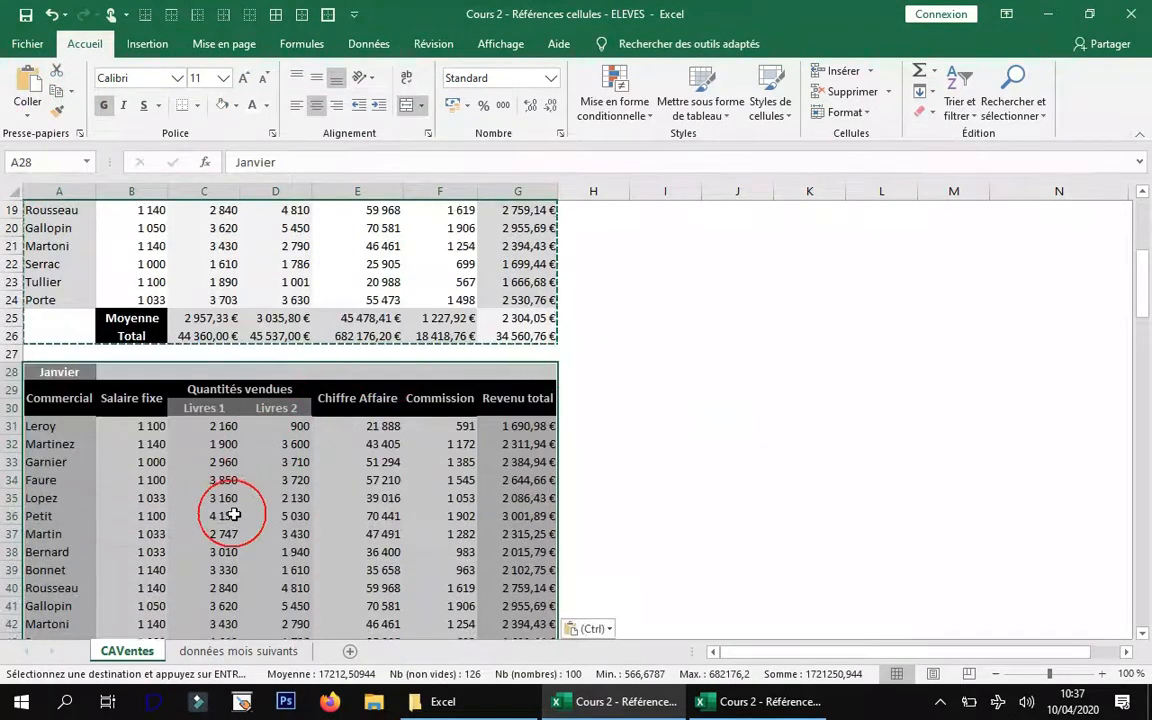
pyautogui.click(65, 371)
pyautogui.write('Févr')
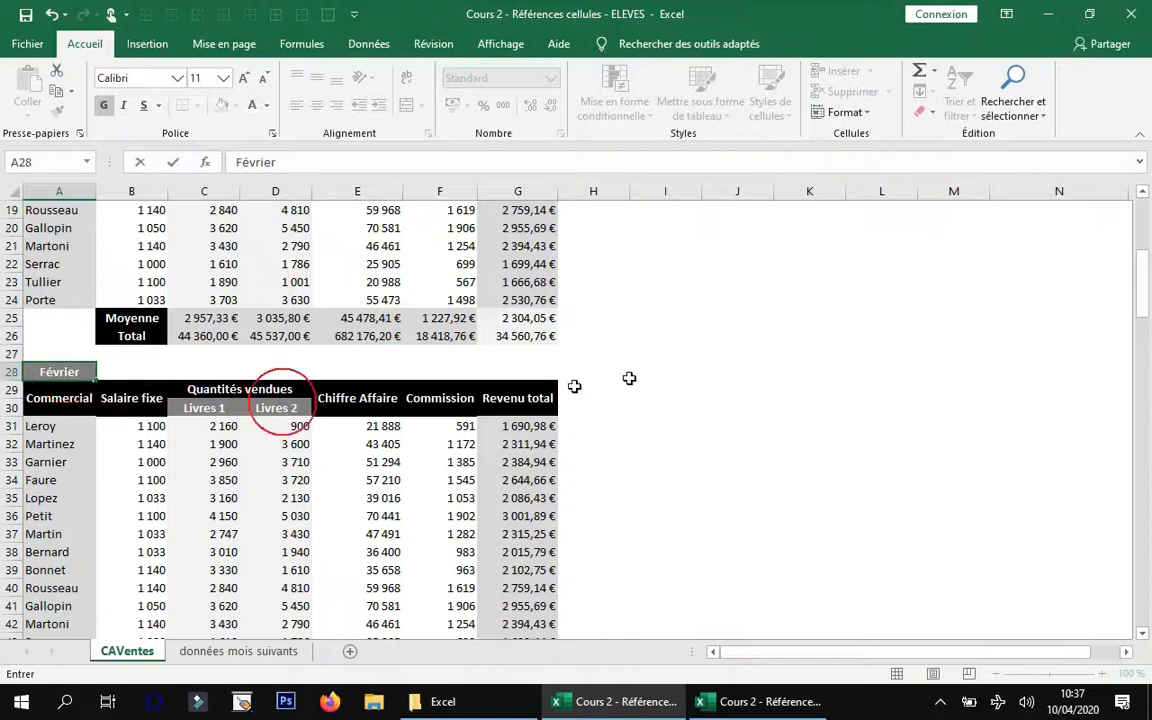
pyautogui.click(661, 369)
# - Compare the Février table with the Janvier table and the Tarifs block above it
pyautogui.scroll(-1, 661, 344)
pyautogui.scroll(-1, 661, 344)
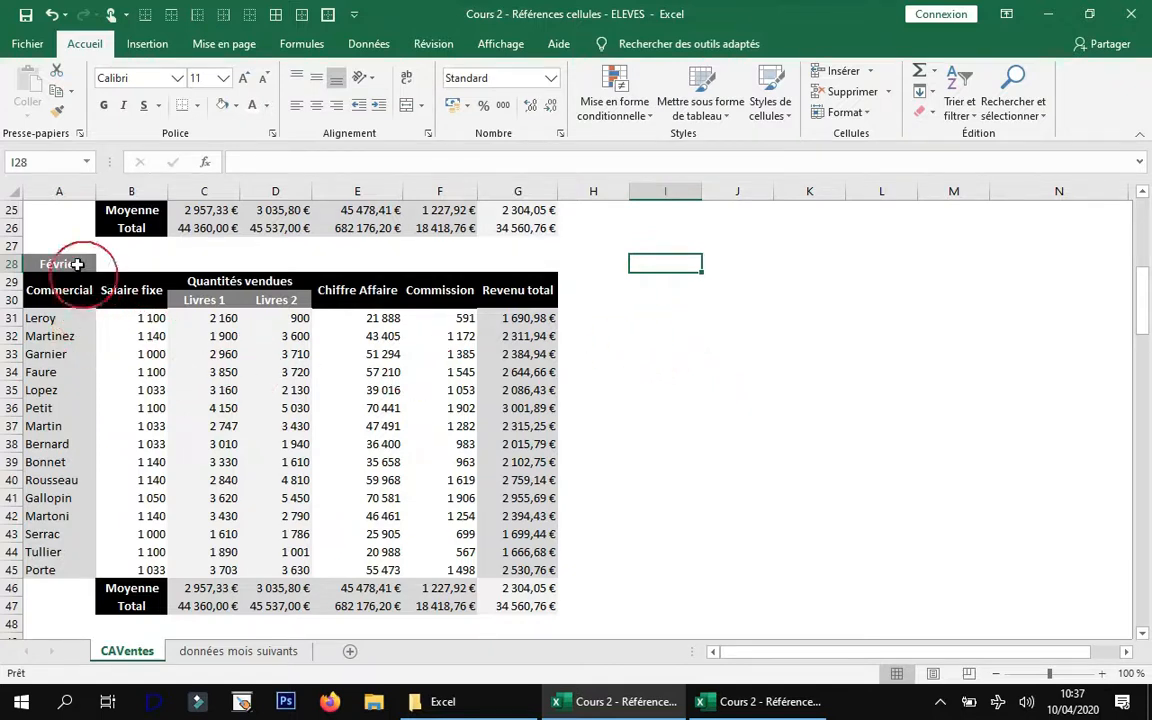
pyautogui.scroll(8, 270, 347)
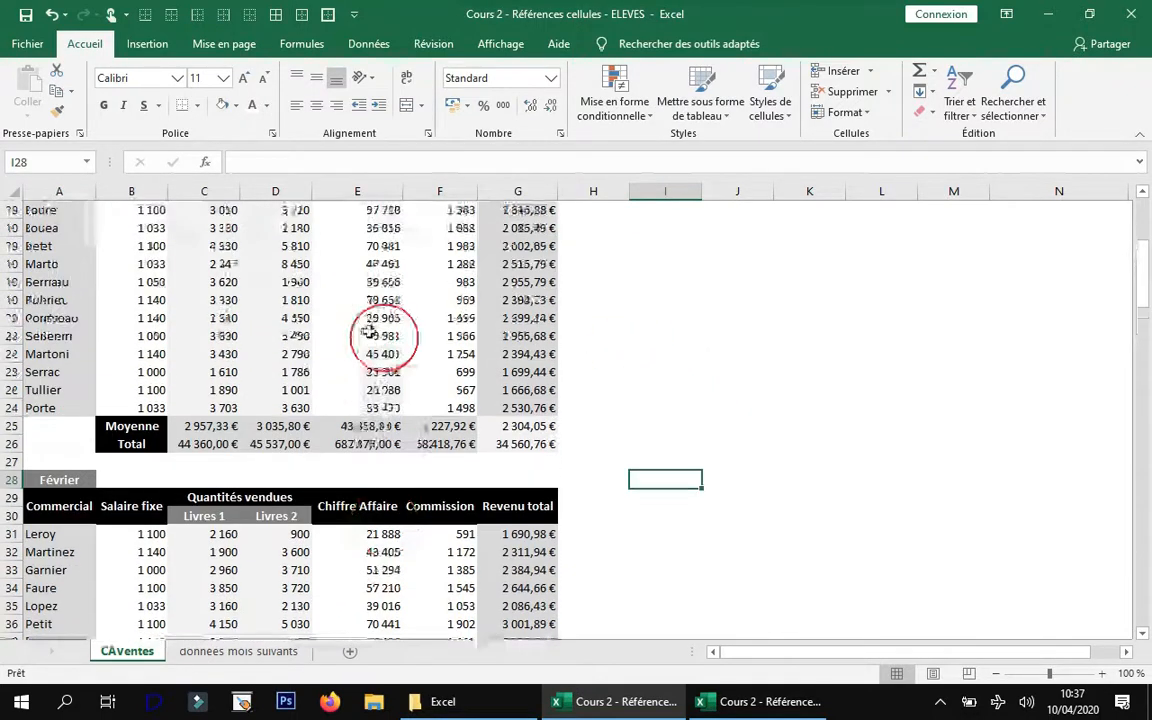
pyautogui.click(62, 317)
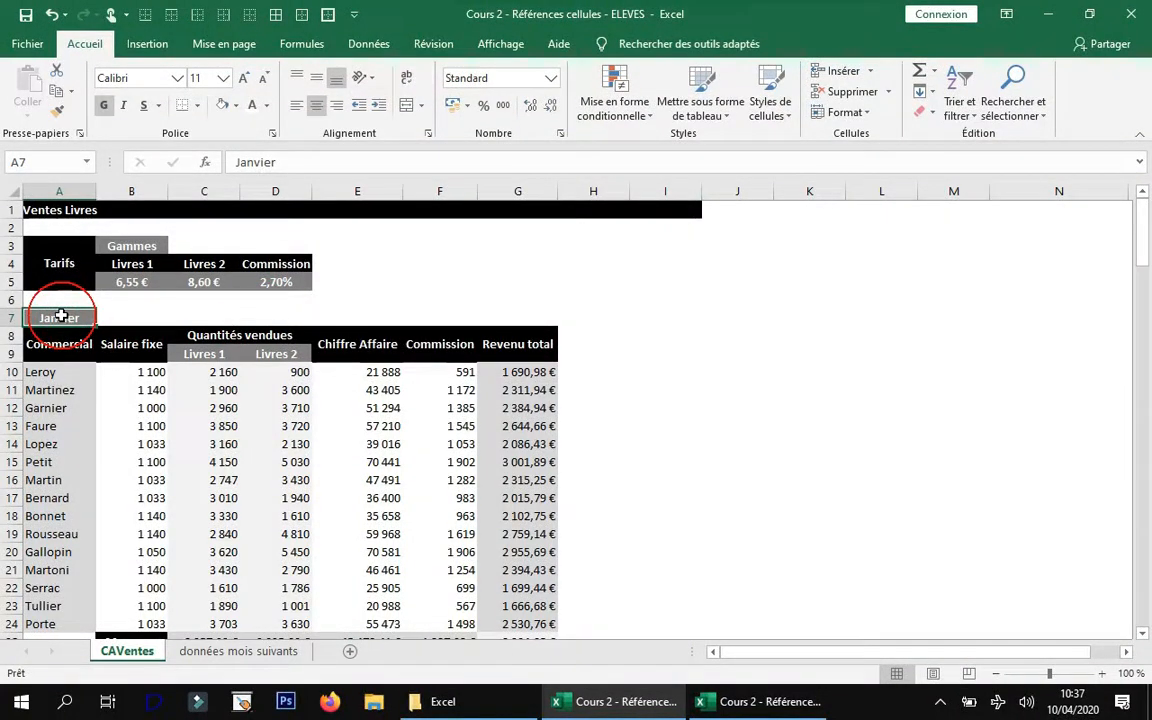
pyautogui.scroll(-4, 296, 342)
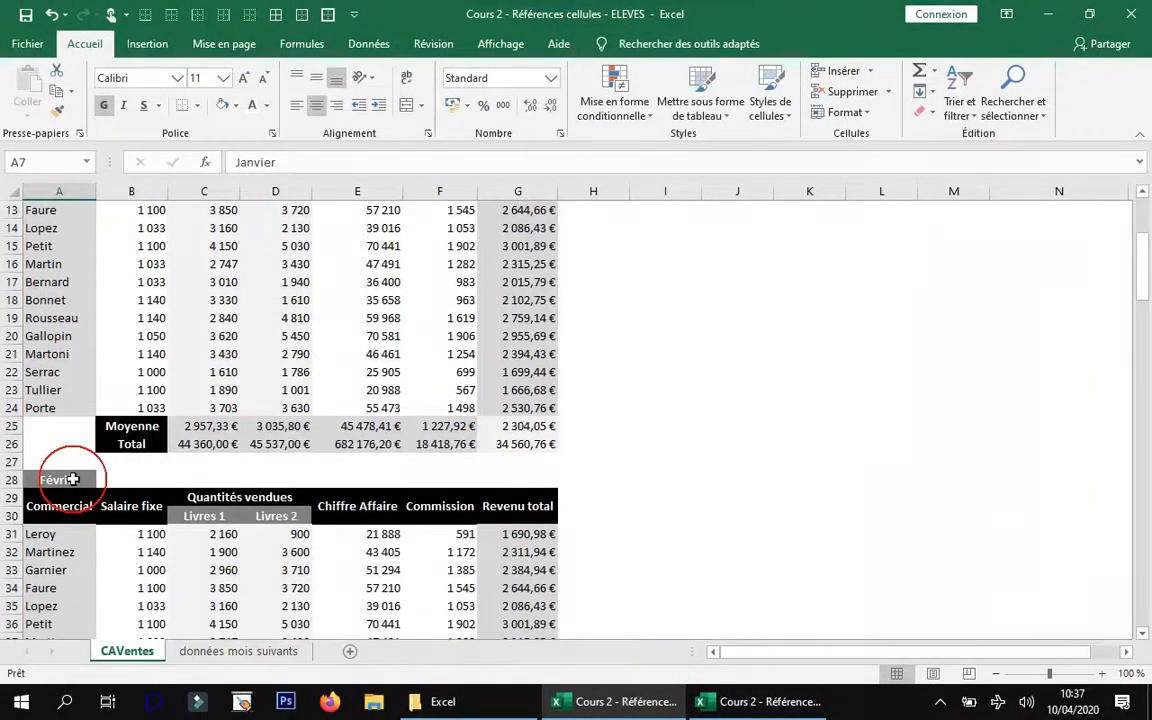
pyautogui.scroll(4, 226, 395)
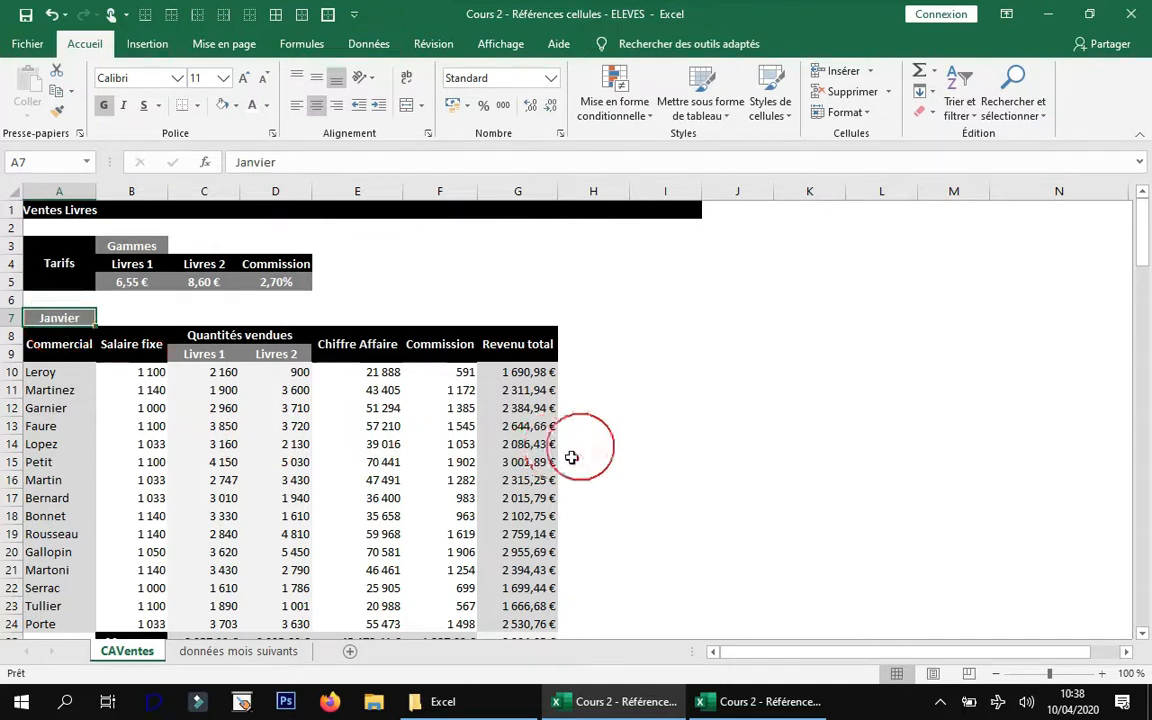
pyautogui.scroll(-4, 538, 462)
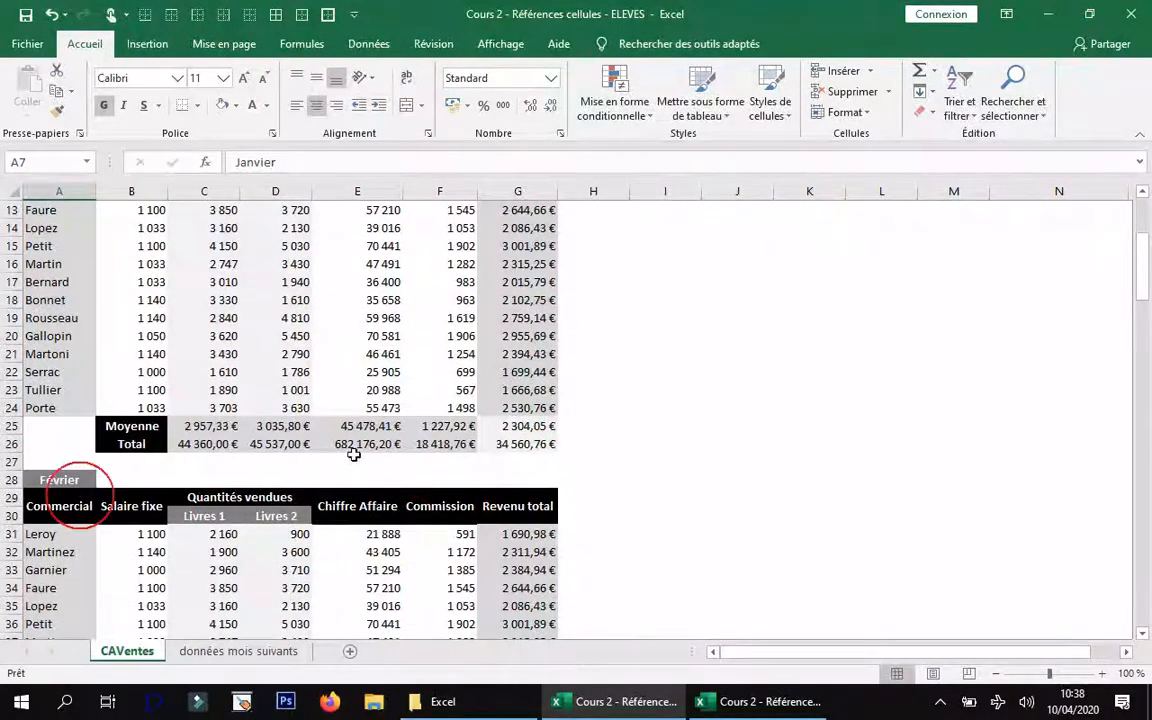
pyautogui.scroll(-1, 591, 489)
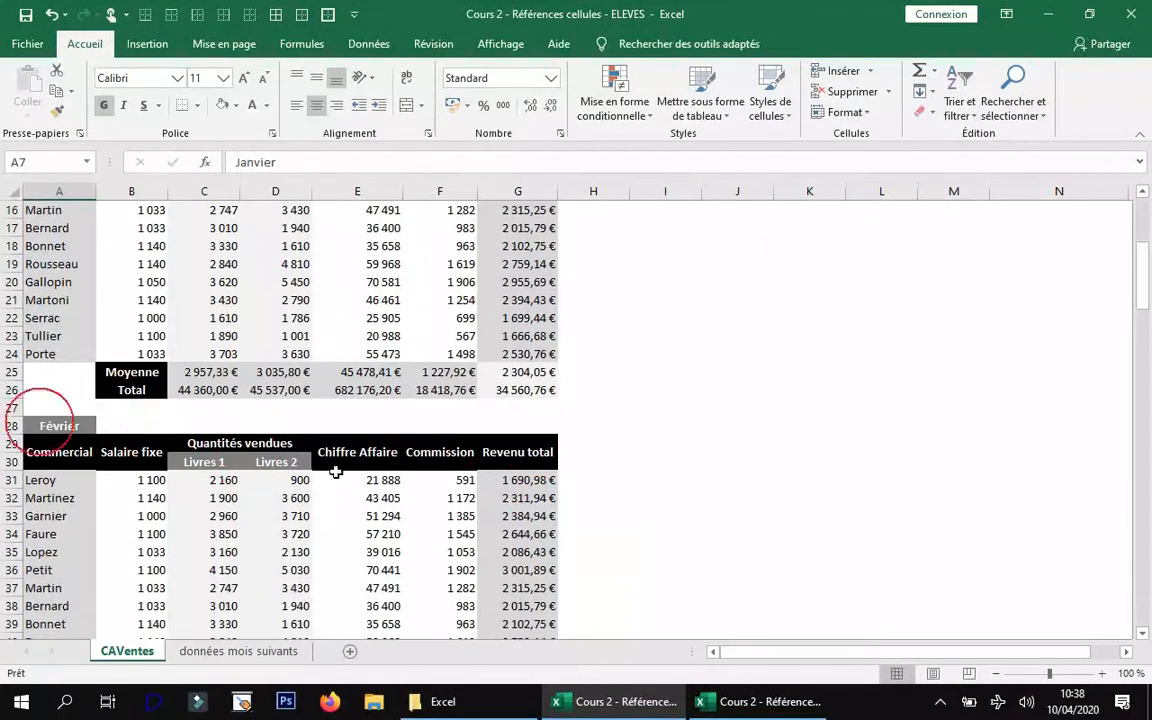
# - Copy the Février quantities in A3:B17 from the données mois suivants sheet of the ELEVES workbook
pyautogui.scroll(-4, 541, 479)
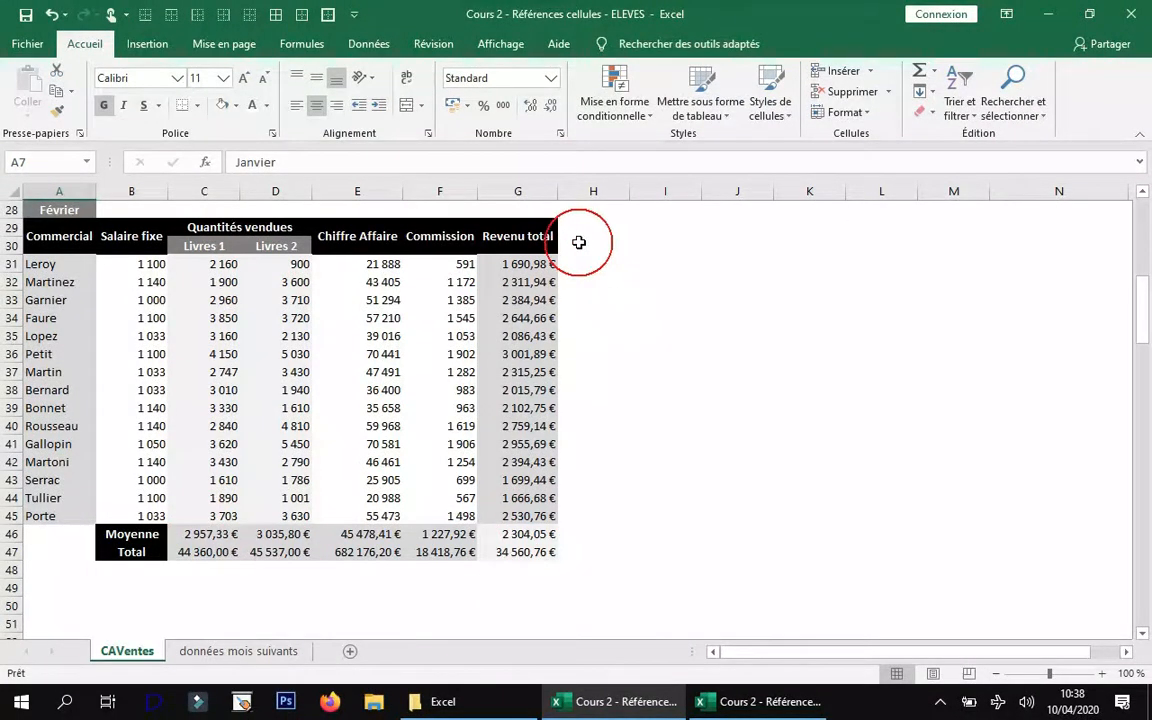
pyautogui.click(770, 702)
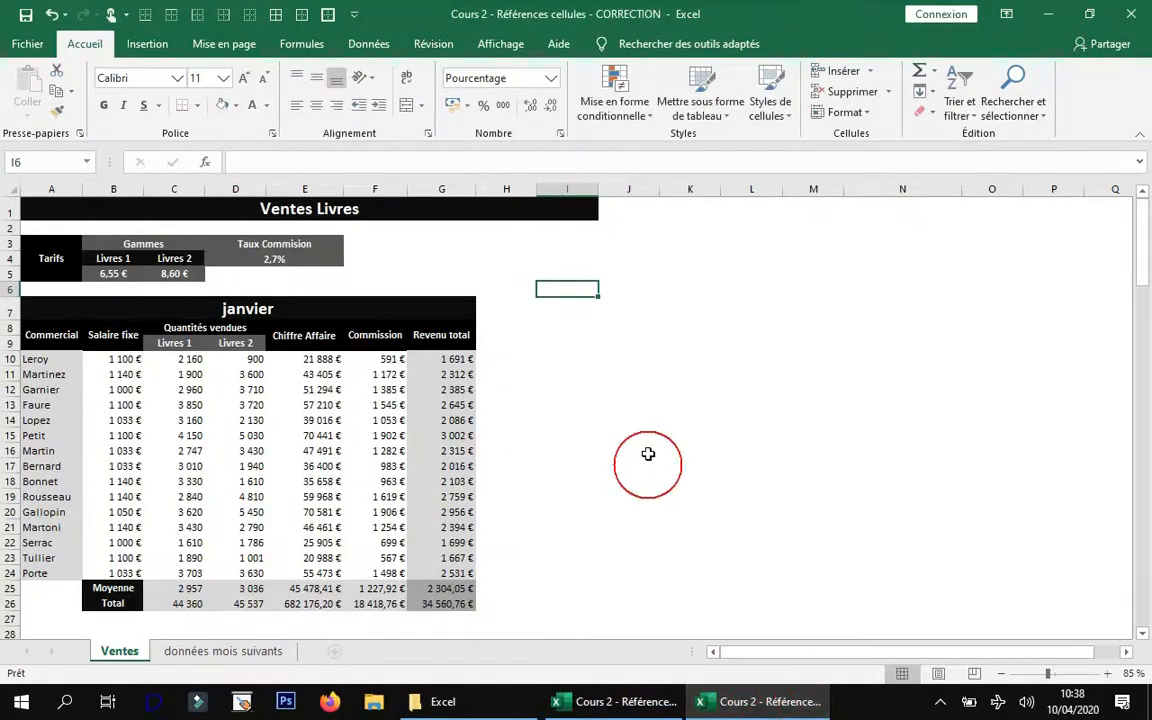
pyautogui.scroll(-4, 648, 454)
pyautogui.scroll(-2, 648, 454)
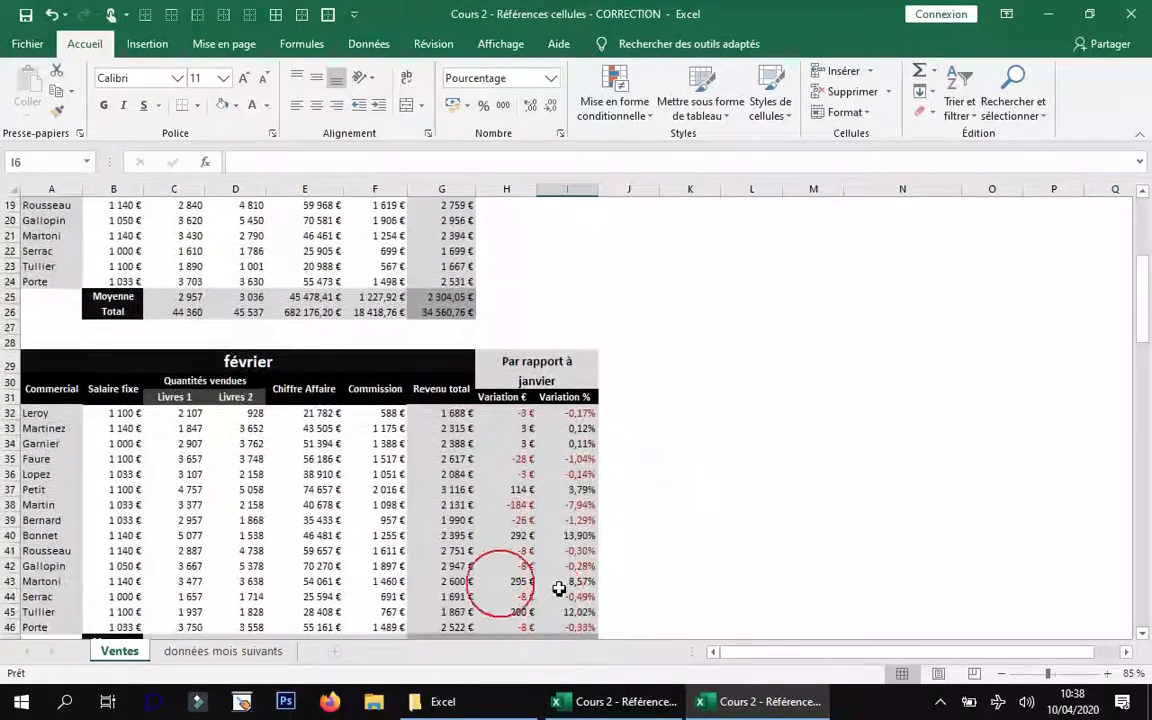
pyautogui.click(597, 700)
pyautogui.click(240, 651)
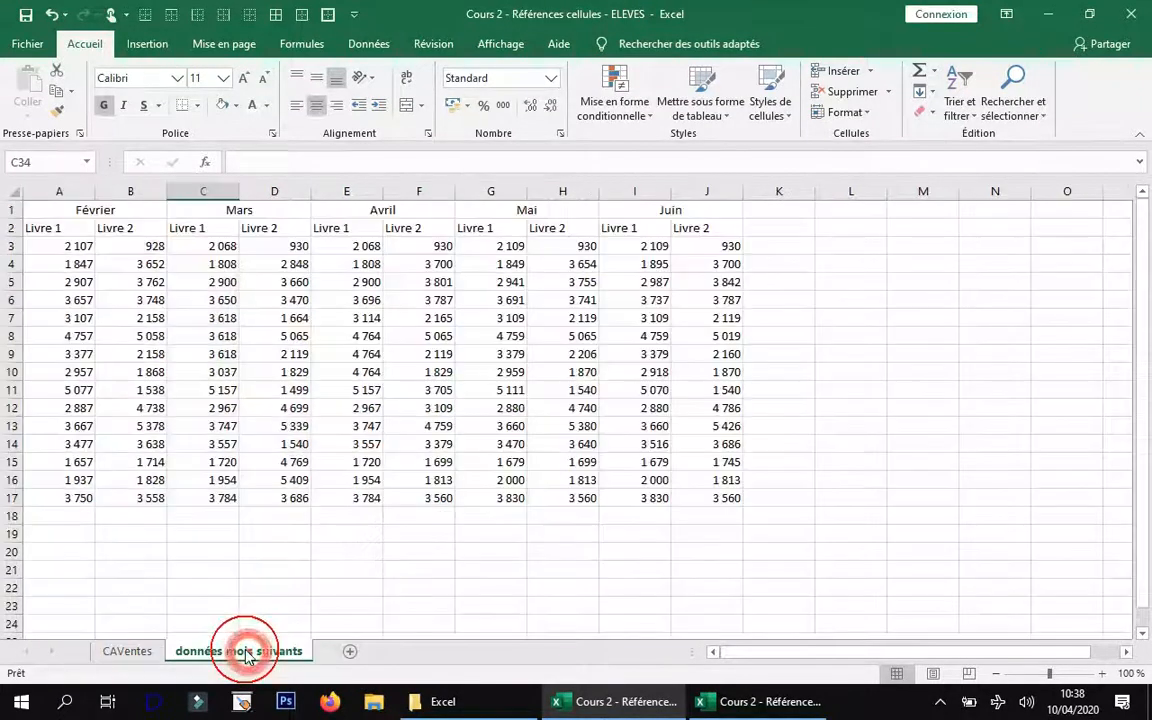
pyautogui.moveTo(60, 247); pyautogui.dragTo(142, 495)
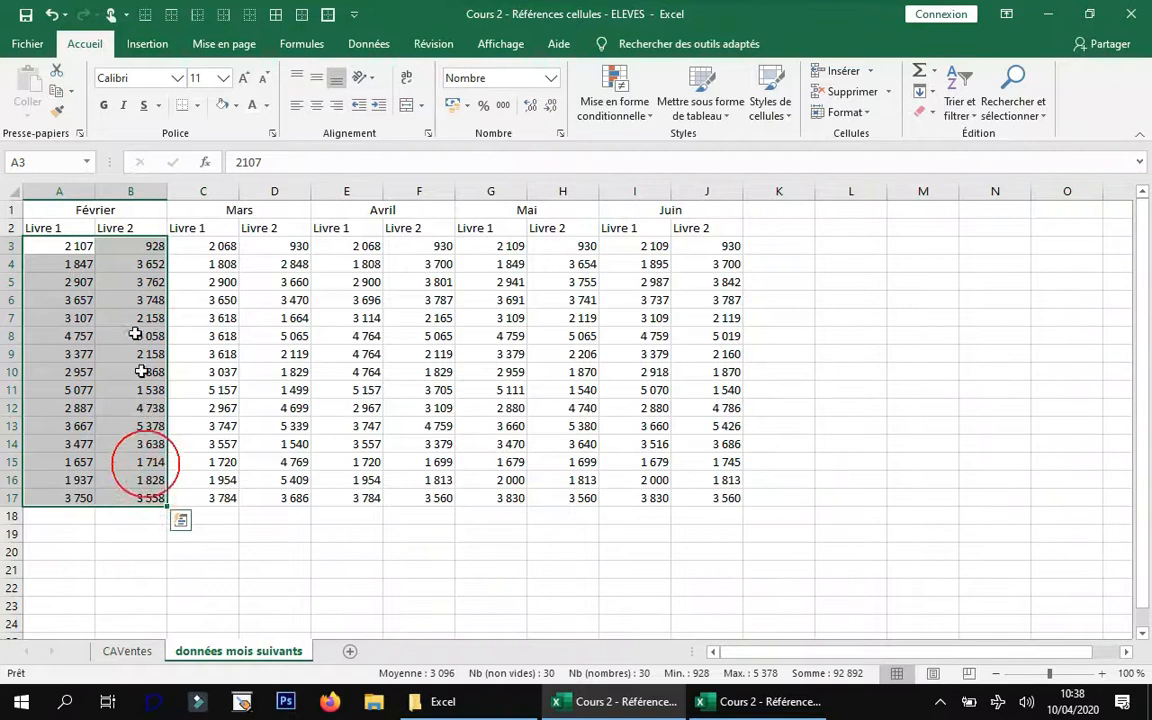
pyautogui.click(56, 90)
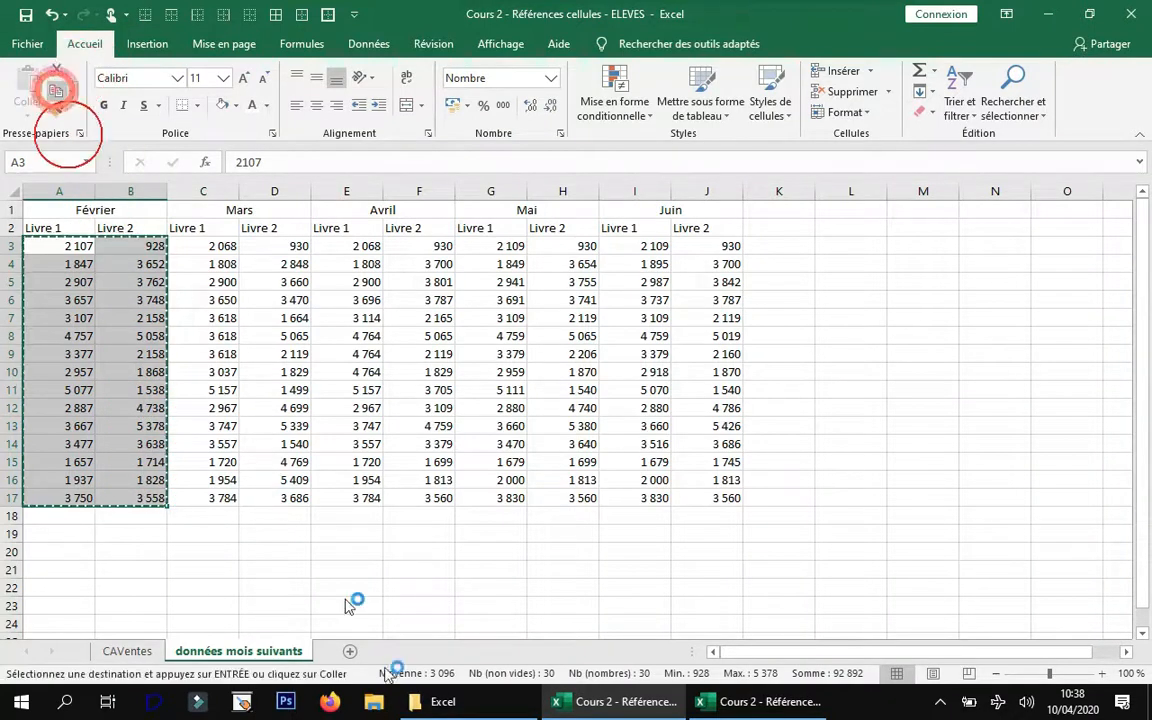
# - Switch to the CORRECTION workbook and paste the copied quantities as values only at C32 of the février table
pyautogui.click(712, 700)
pyautogui.click(178, 413)
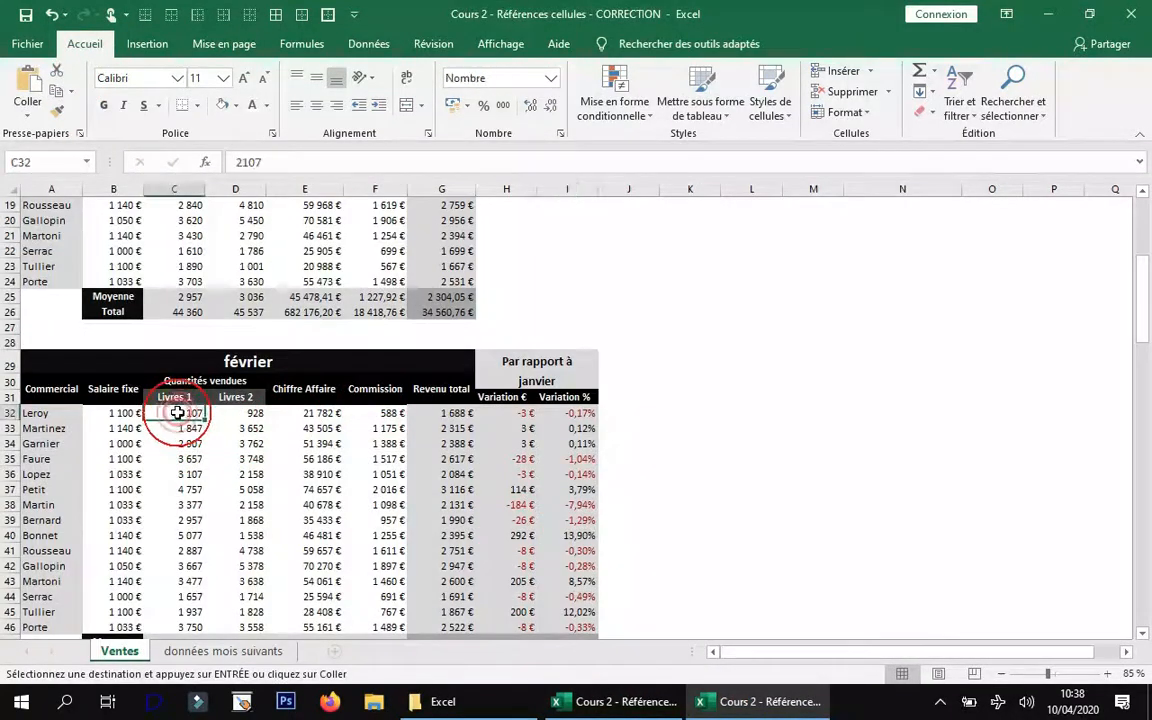
pyautogui.click(28, 114)
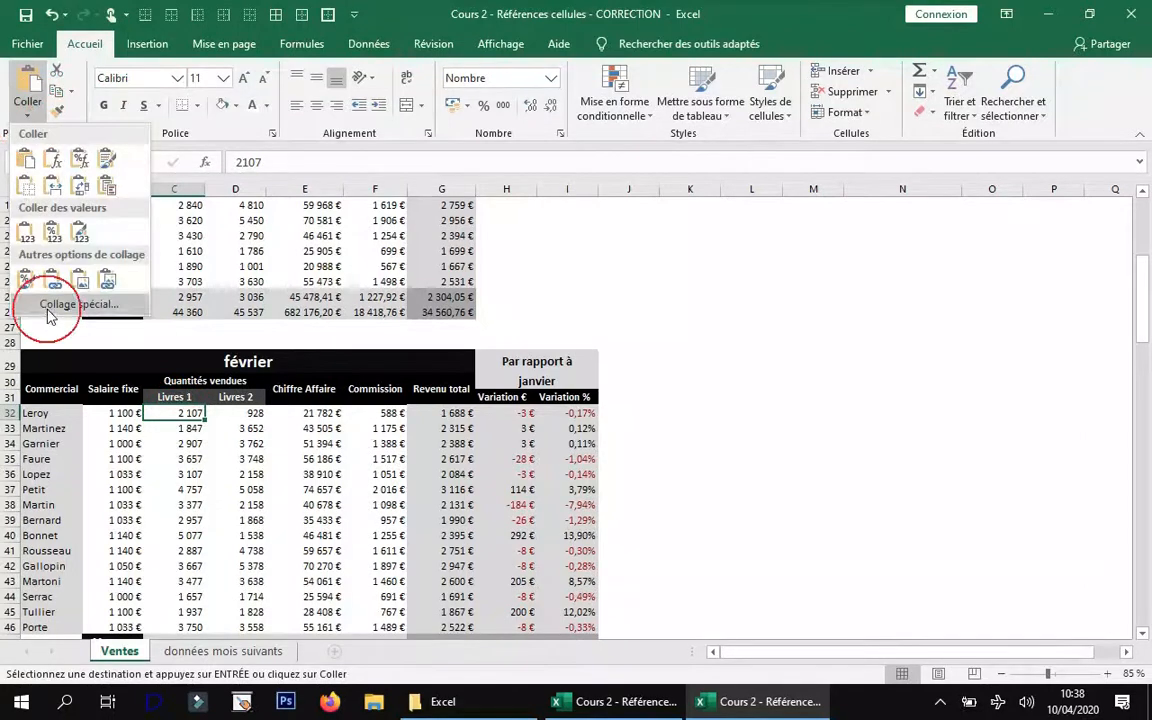
pyautogui.click(80, 304)
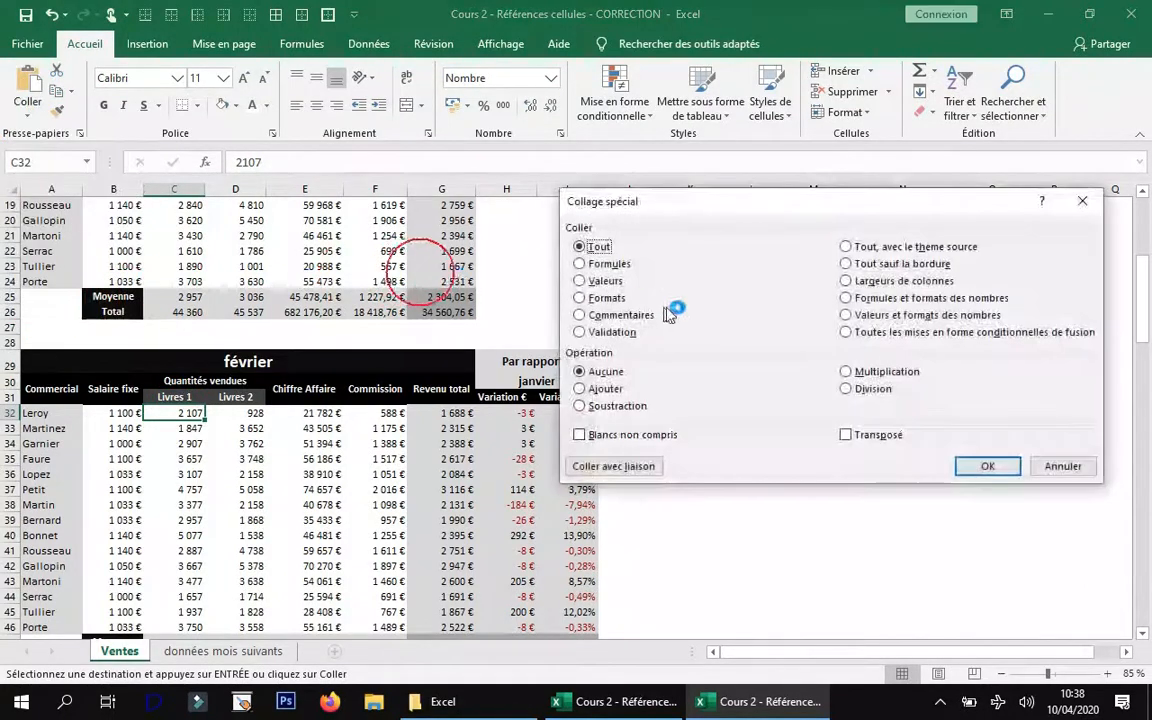
pyautogui.click(607, 283)
pyautogui.click(980, 466)
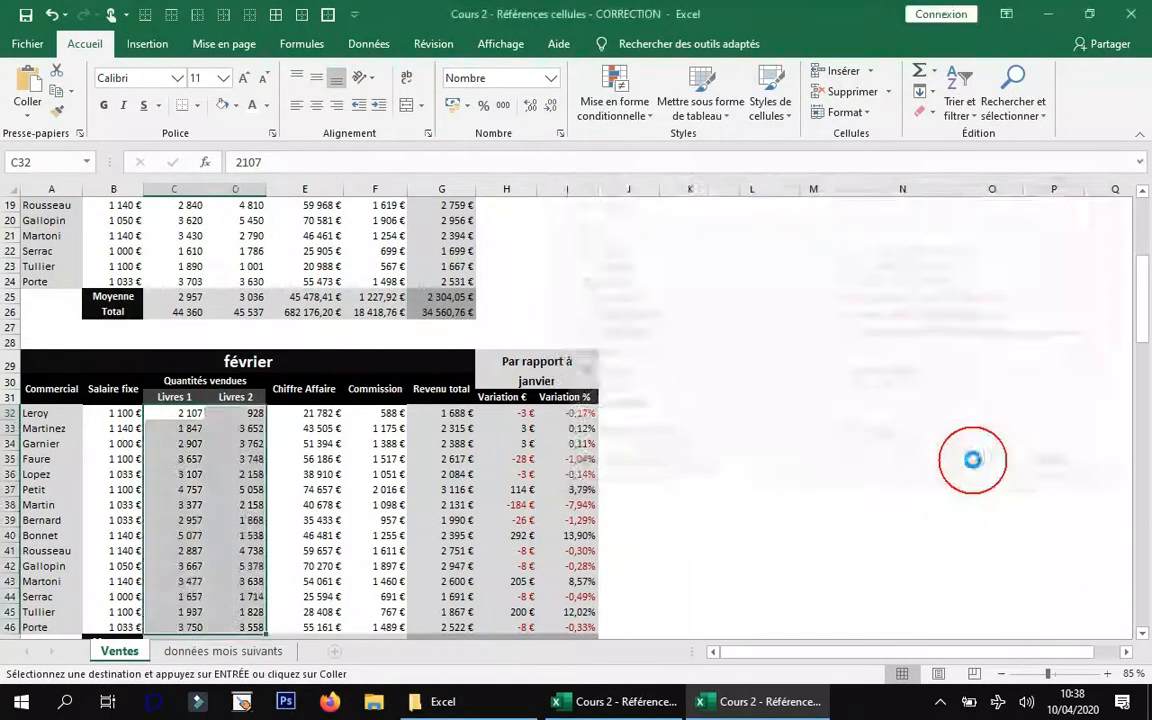
pyautogui.scroll(-1, 665, 287)
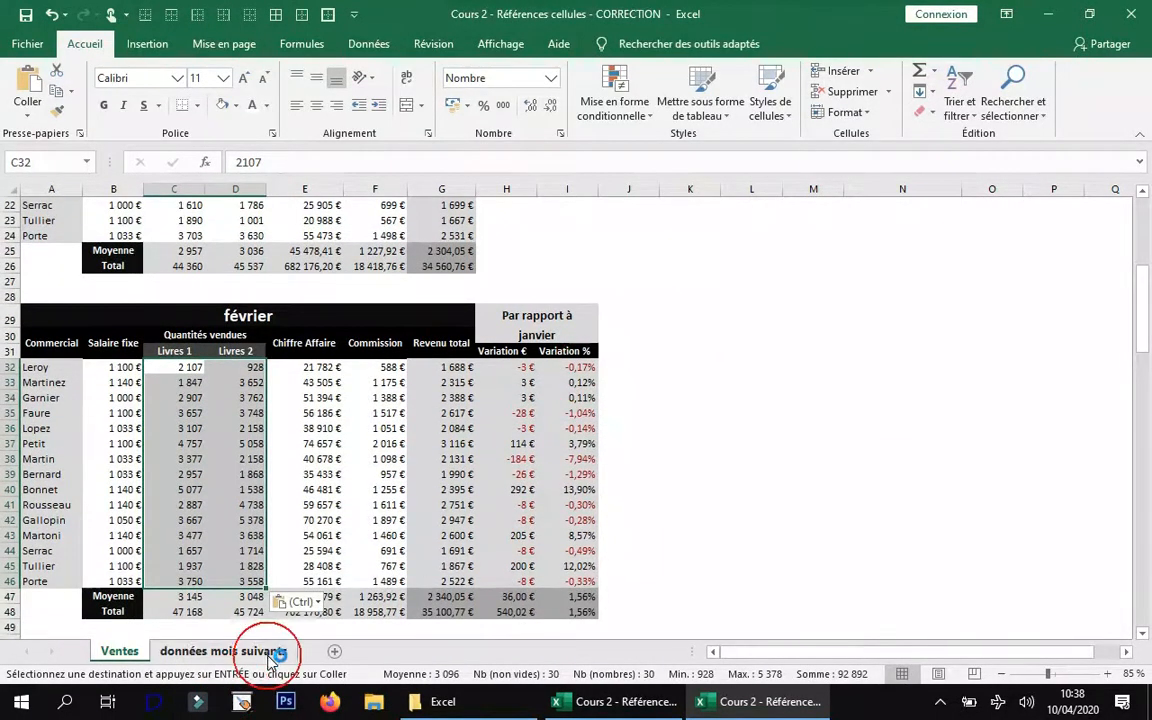
# - Return to the ELEVES workbook and paste the copied Février quantities as values only at C31 of the CAVentes sheet
pyautogui.click(620, 701)
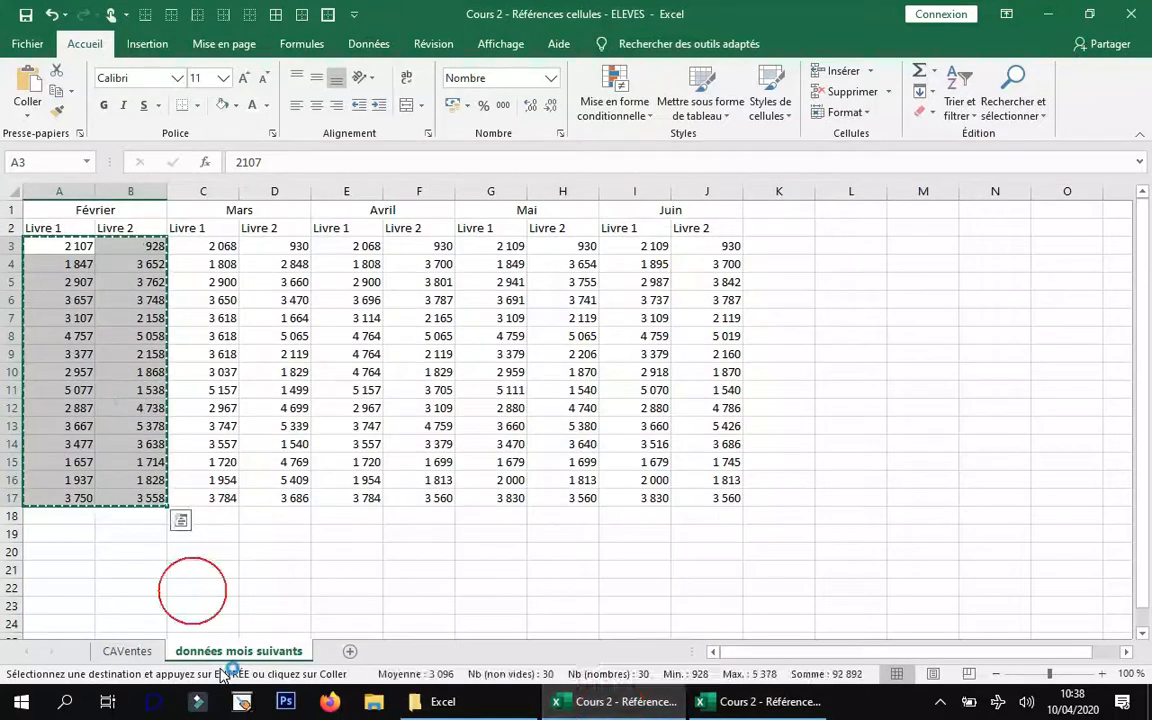
pyautogui.click(121, 651)
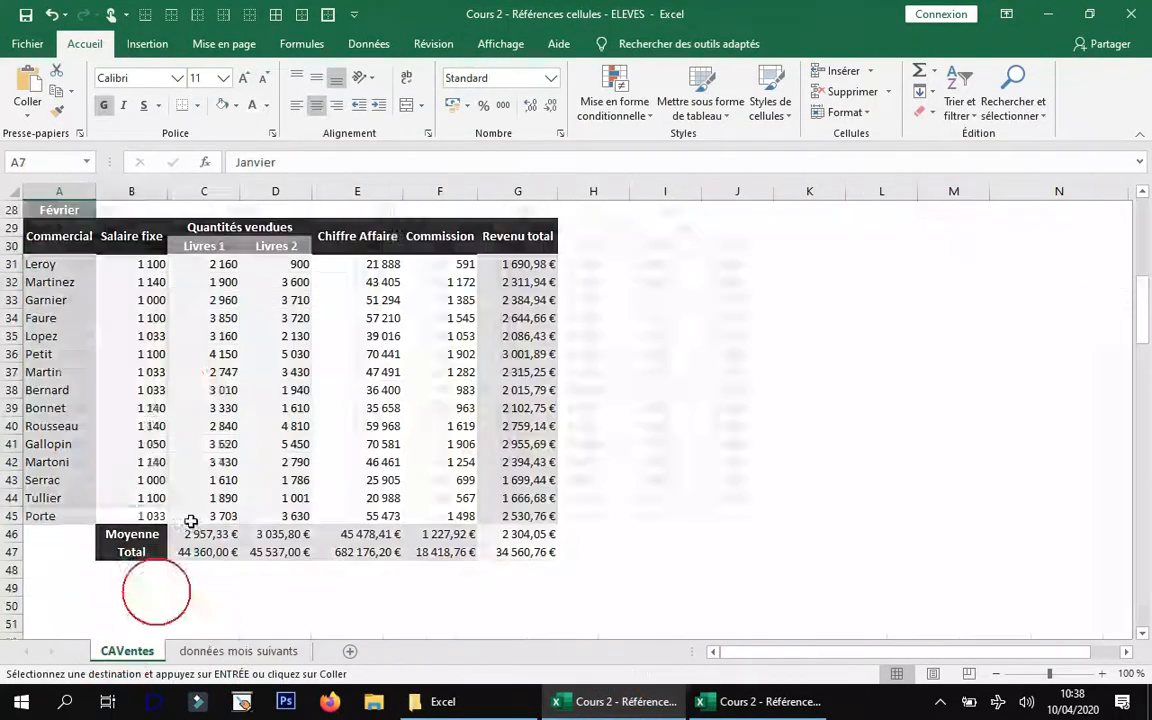
pyautogui.click(214, 265)
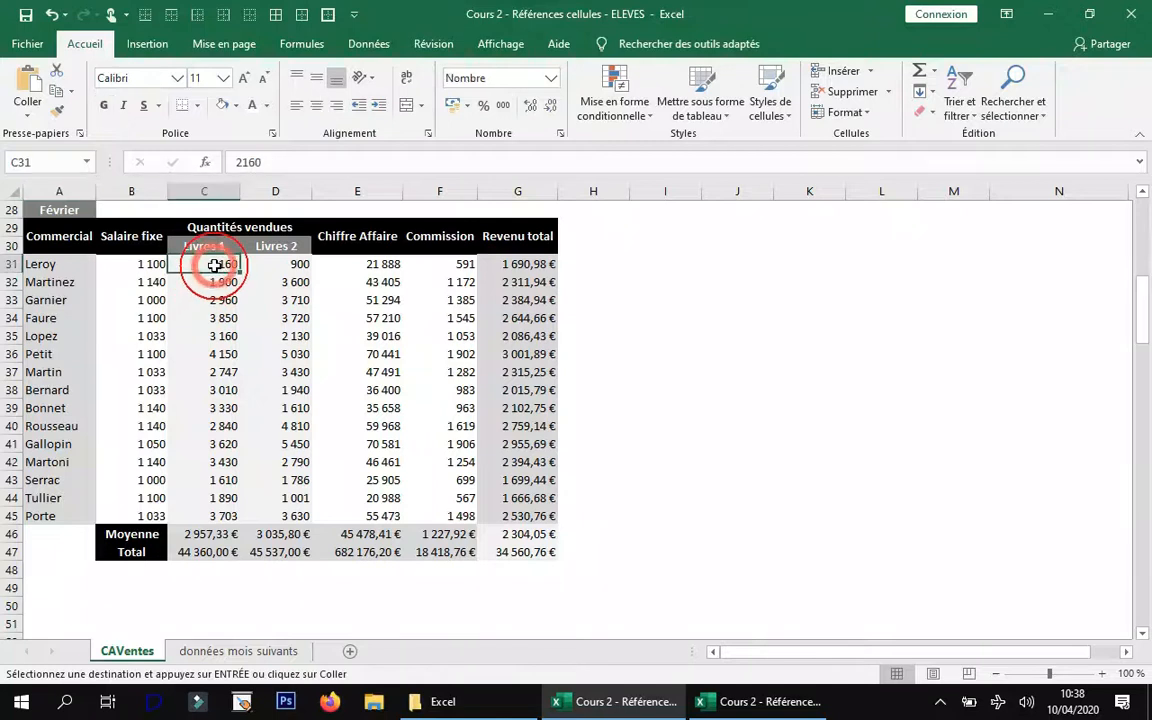
pyautogui.click(28, 85)
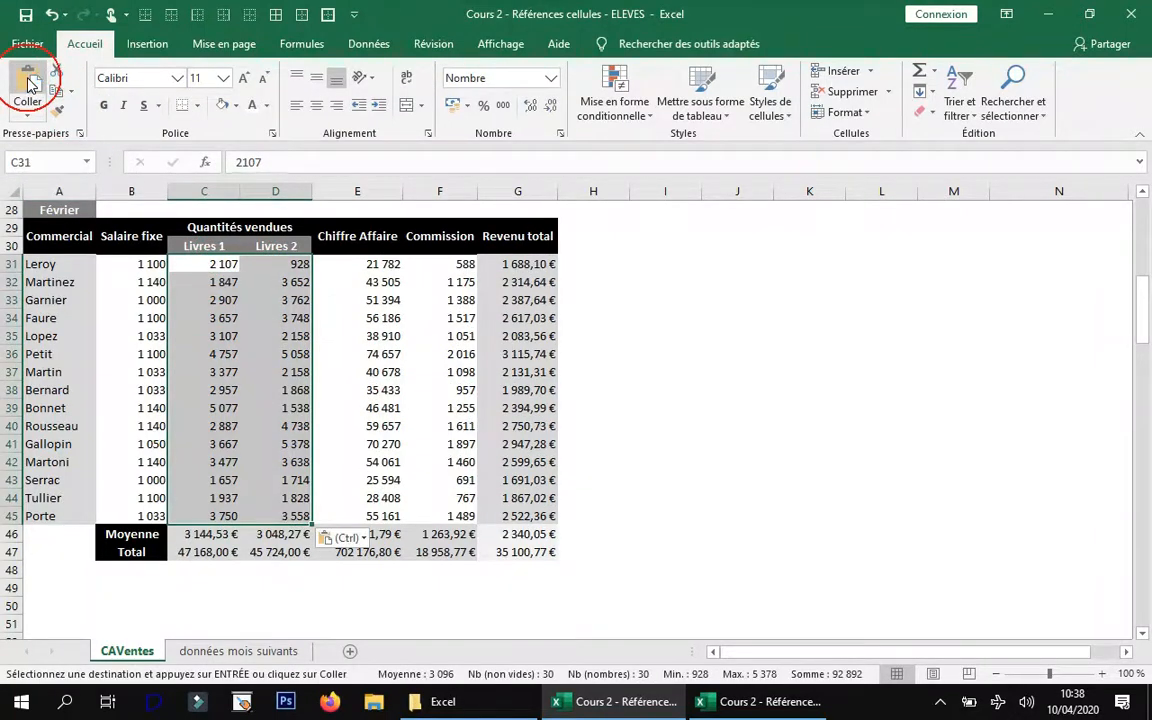
pyautogui.hotkey('ctrl', 'z')
pyautogui.click(30, 114)
pyautogui.click(78, 304)
pyautogui.click(576, 283)
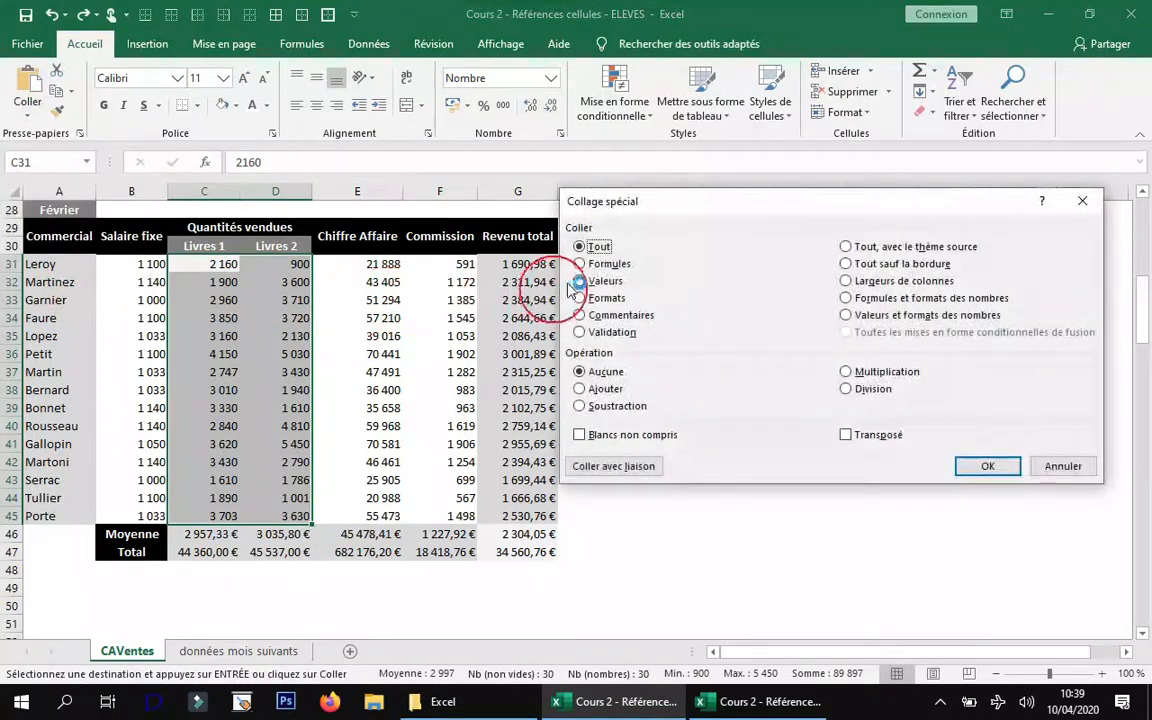
pyautogui.click(985, 465)
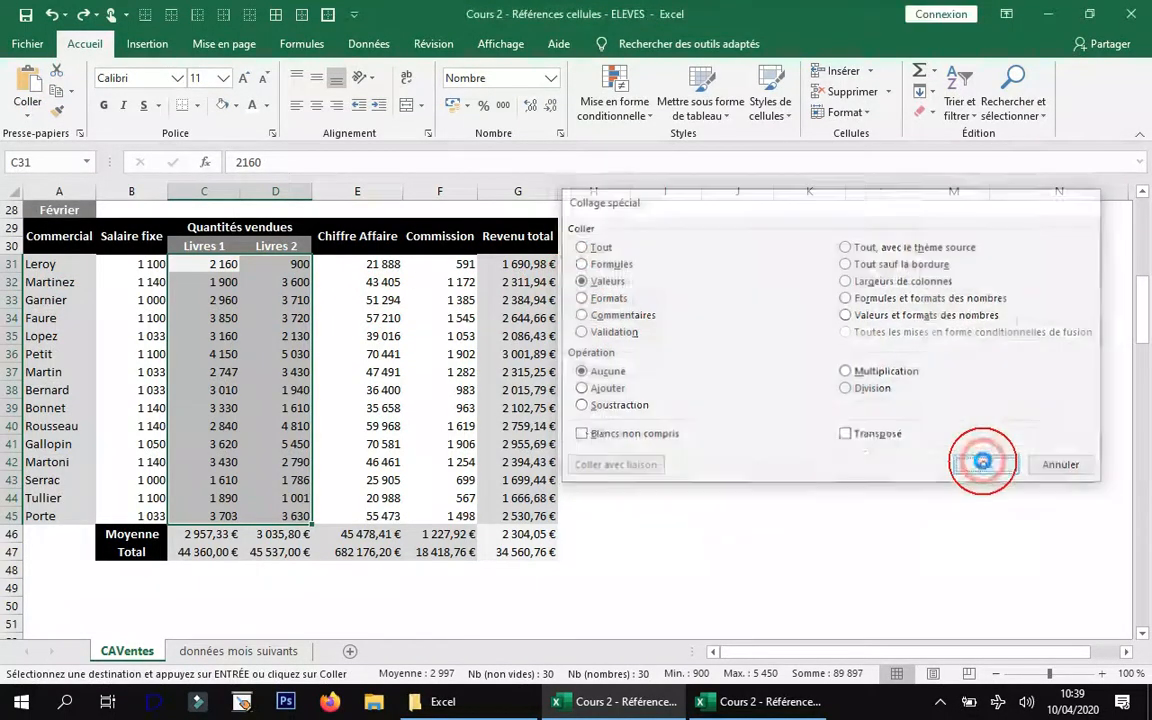
# - Undo the last values-only paste of the Février quantities and redo it
pyautogui.click(756, 708)
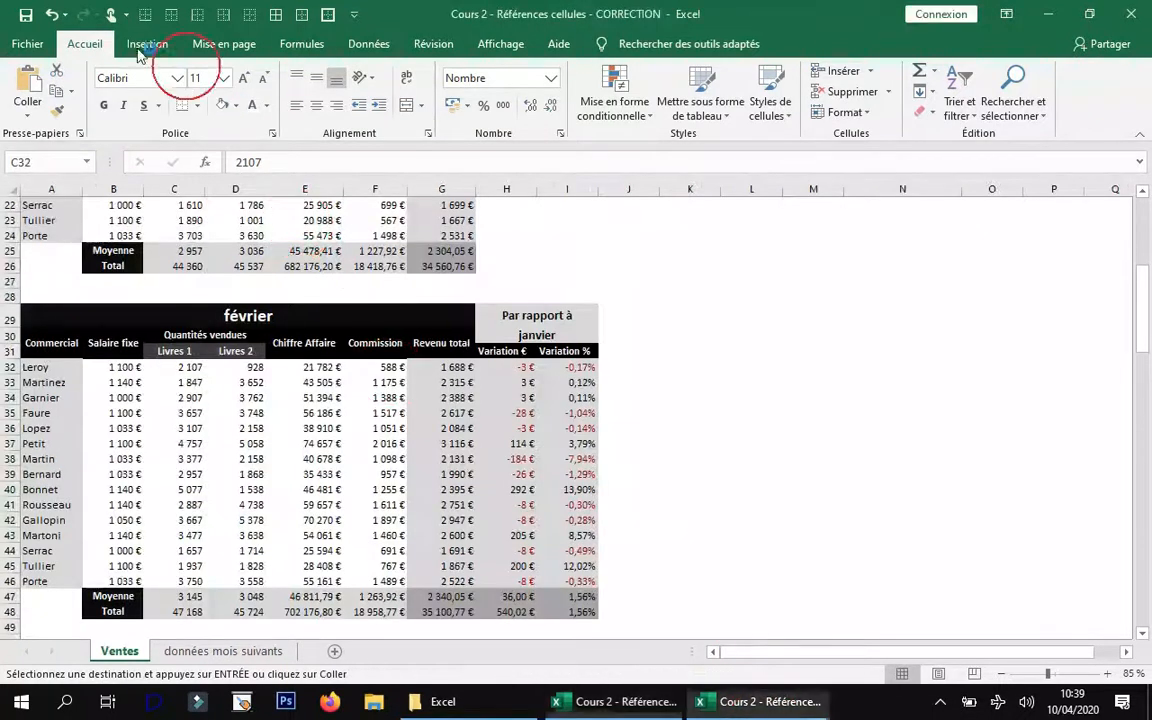
pyautogui.click(52, 15)
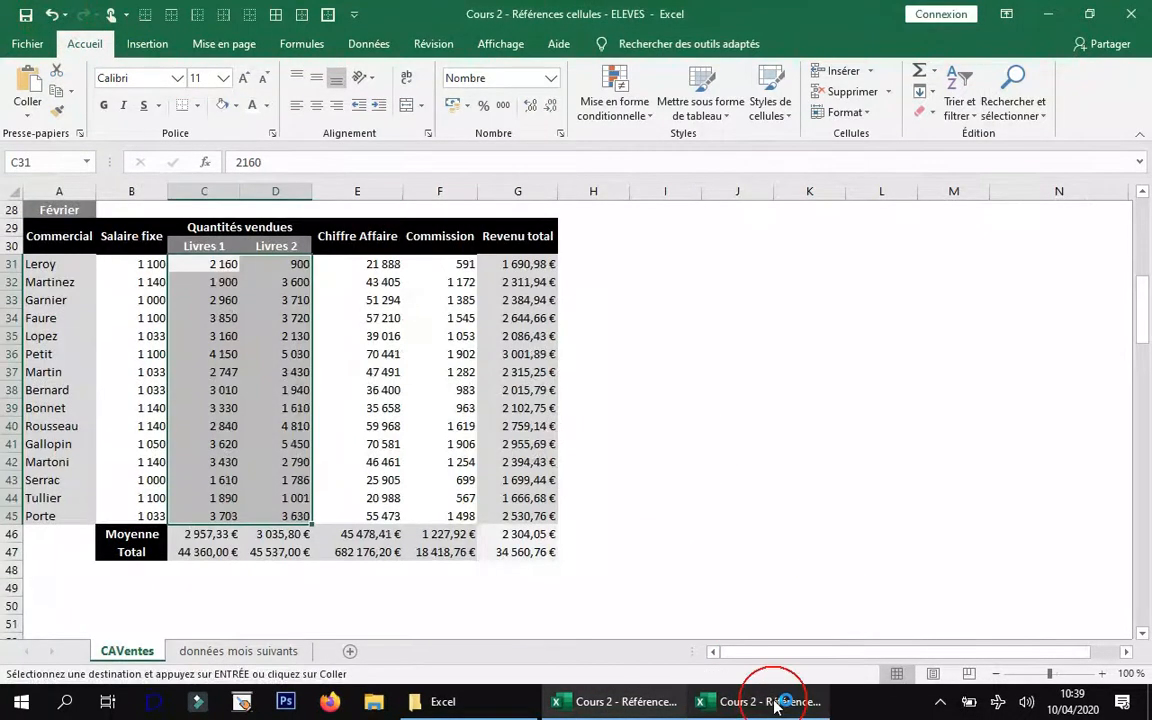
pyautogui.click(83, 15)
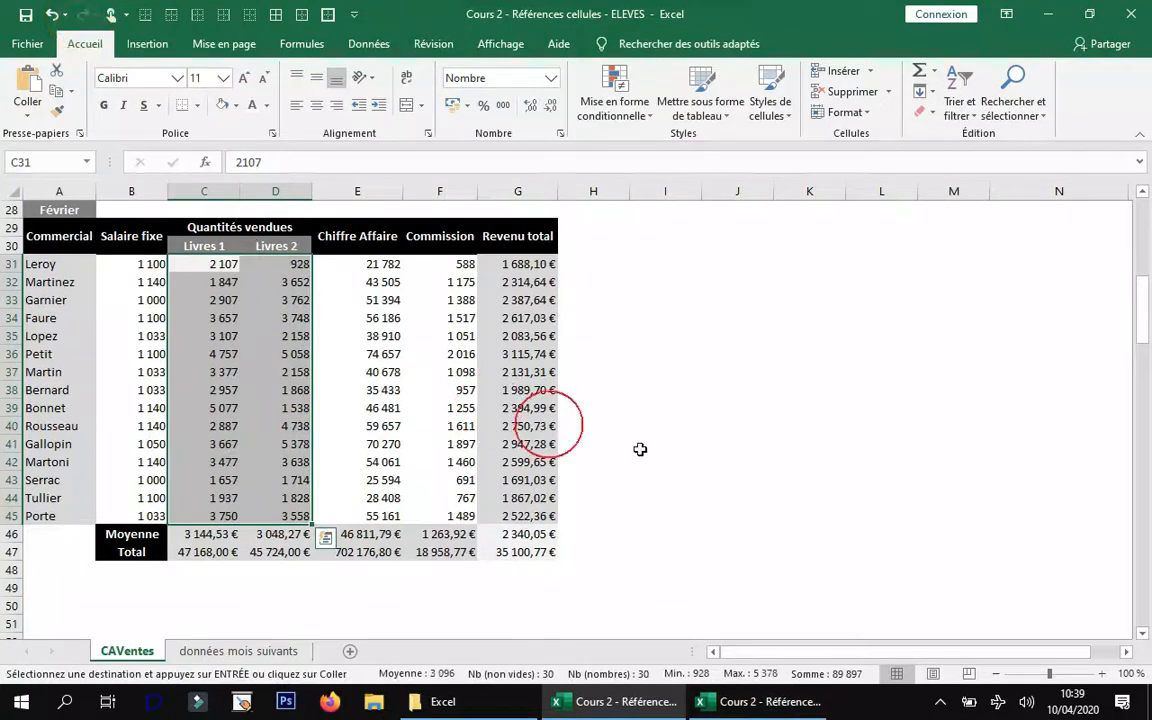
# - Compare the Février table with its version in the CORRECTION workbook, including the Par rapport à janvier variation columns
pyautogui.click(737, 317)
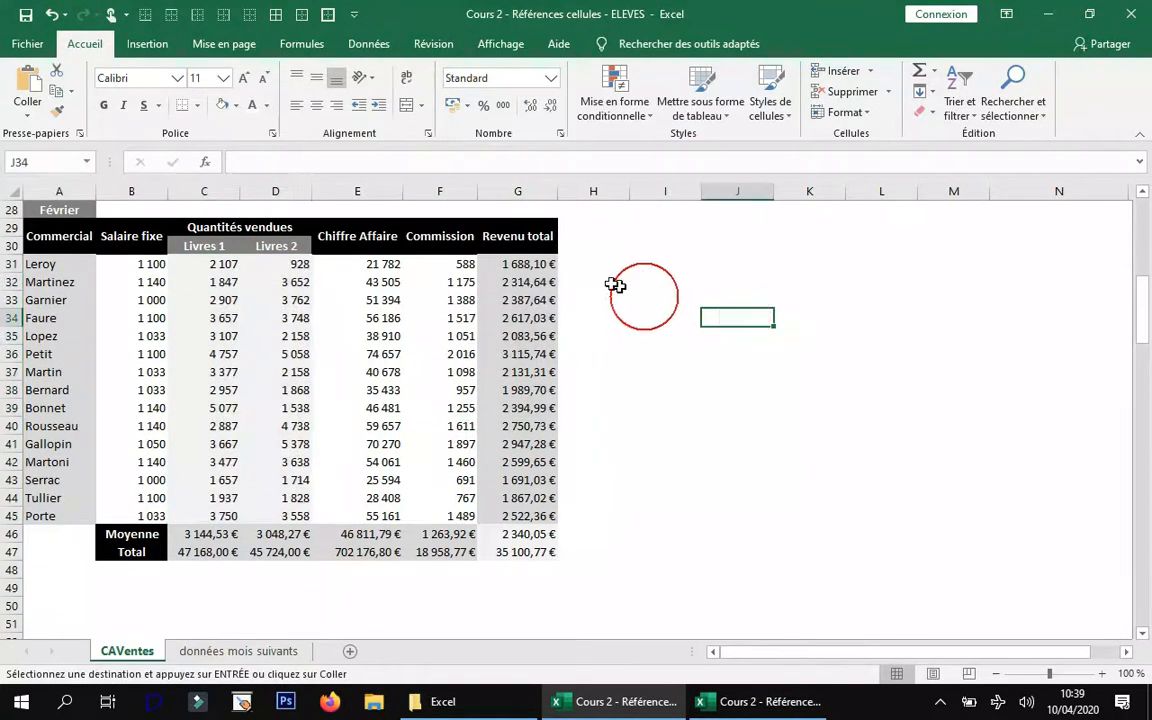
pyautogui.scroll(2, 609, 287)
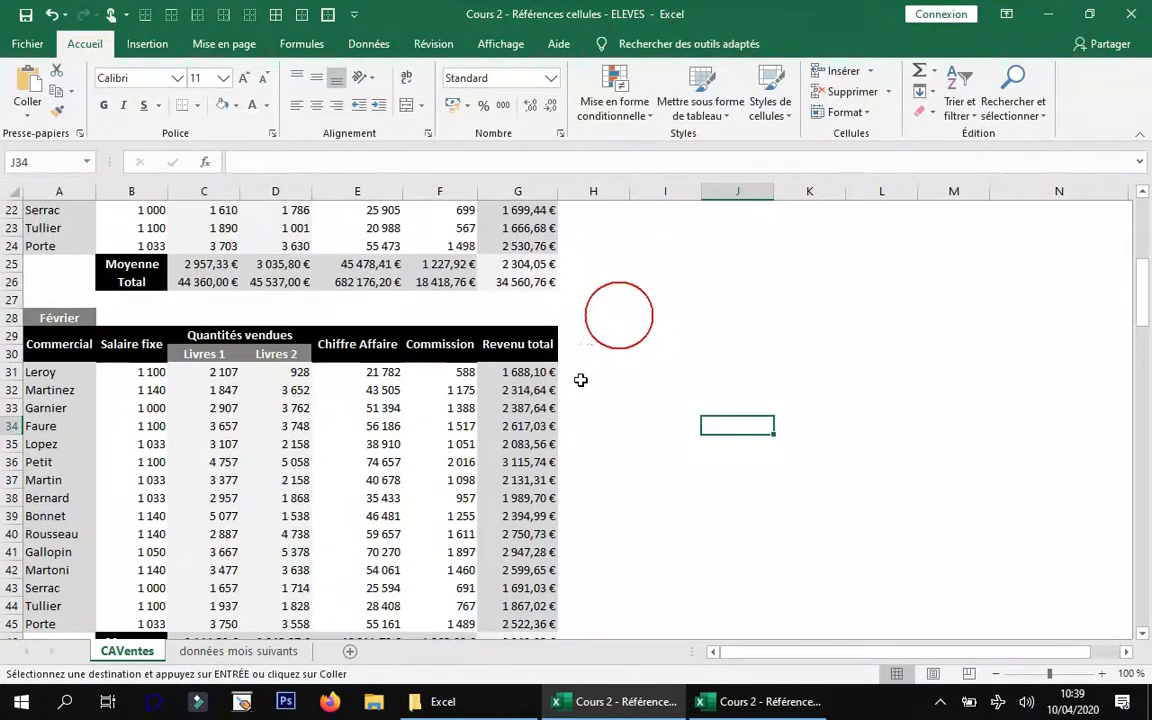
pyautogui.scroll(-1, 581, 380)
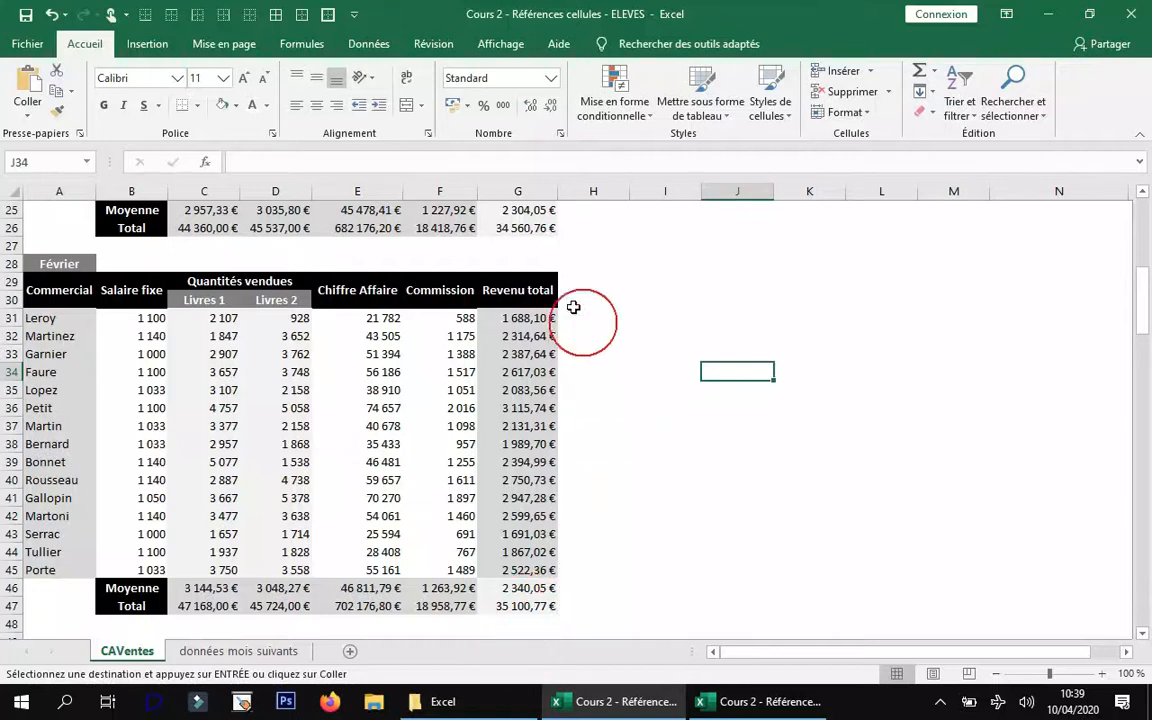
pyautogui.click(788, 705)
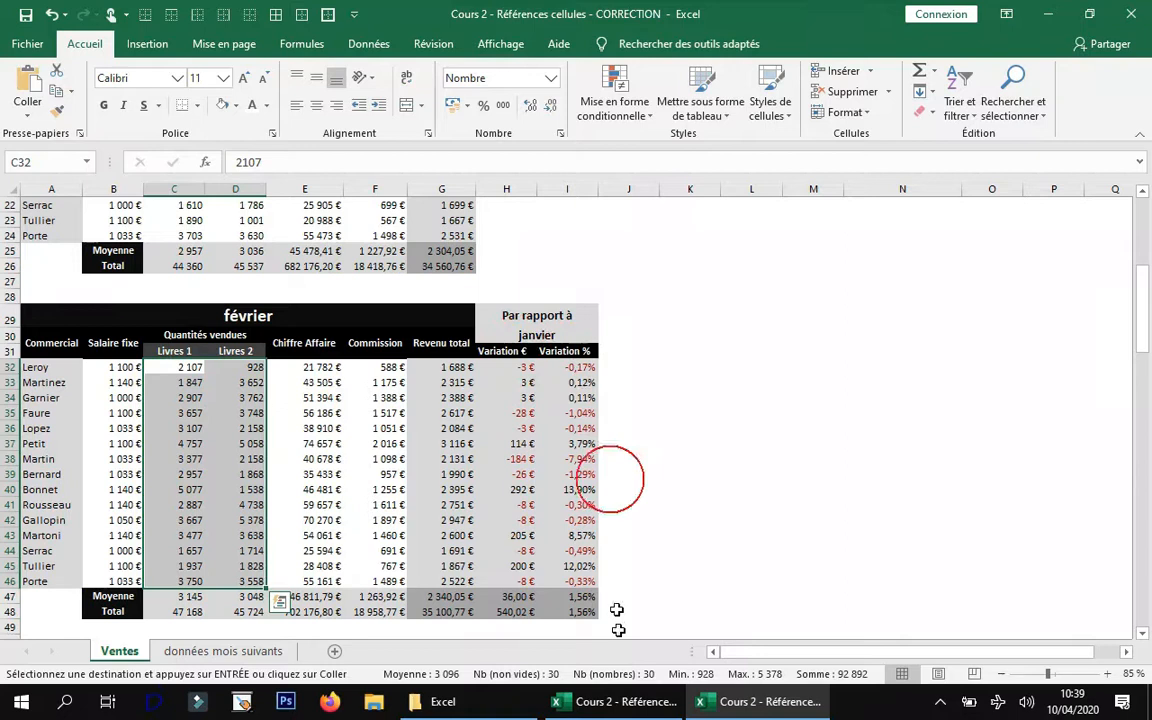
# - In the ELEVES workbook, add the headings Variation € in H30 and Variation % in I30 beside the Février table
pyautogui.click(616, 701)
pyautogui.scroll(1, 570, 335)
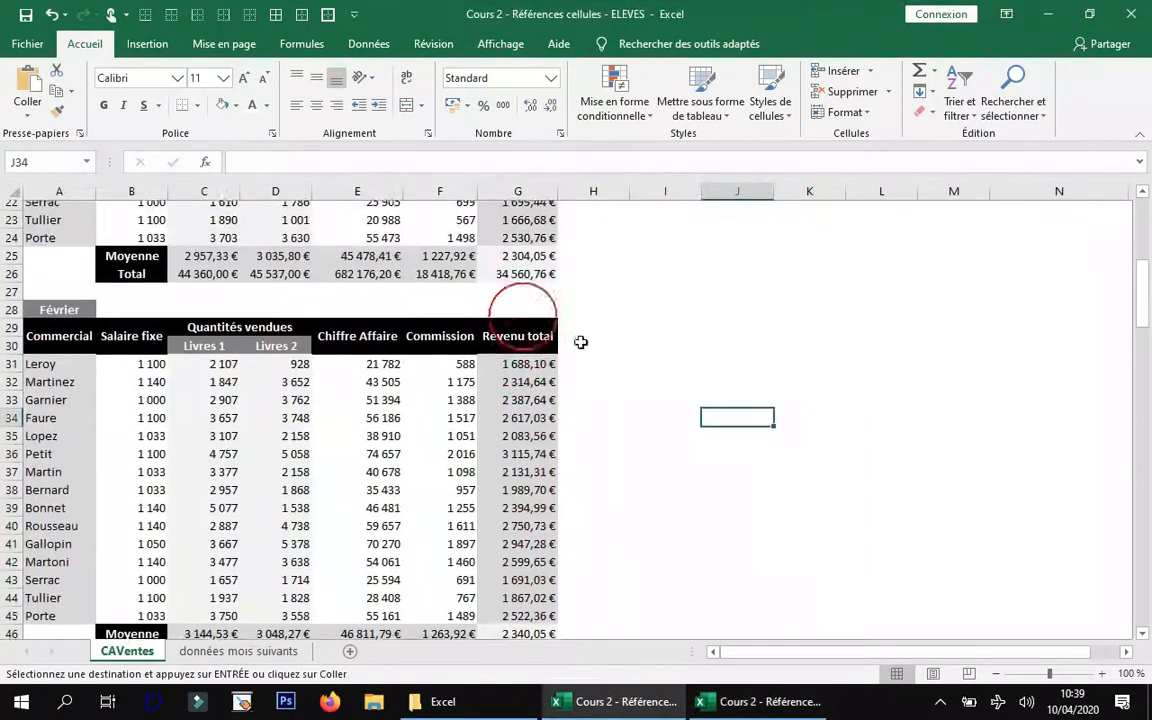
pyautogui.click(580, 349)
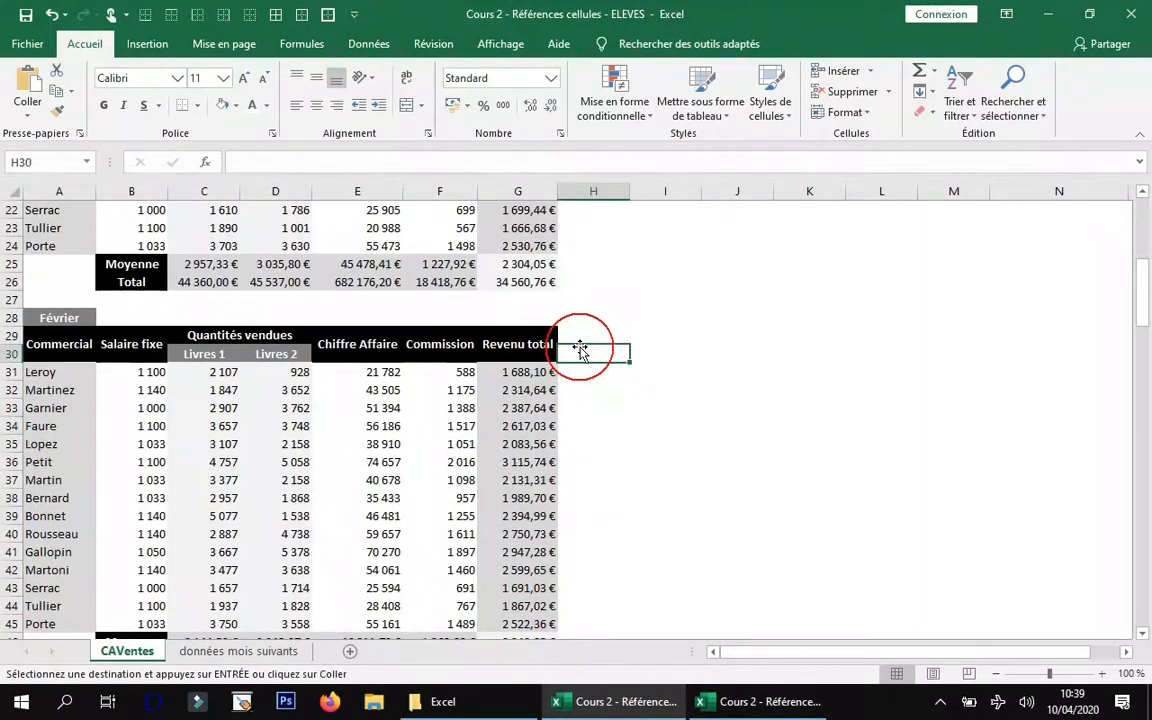
pyautogui.write('Vari')
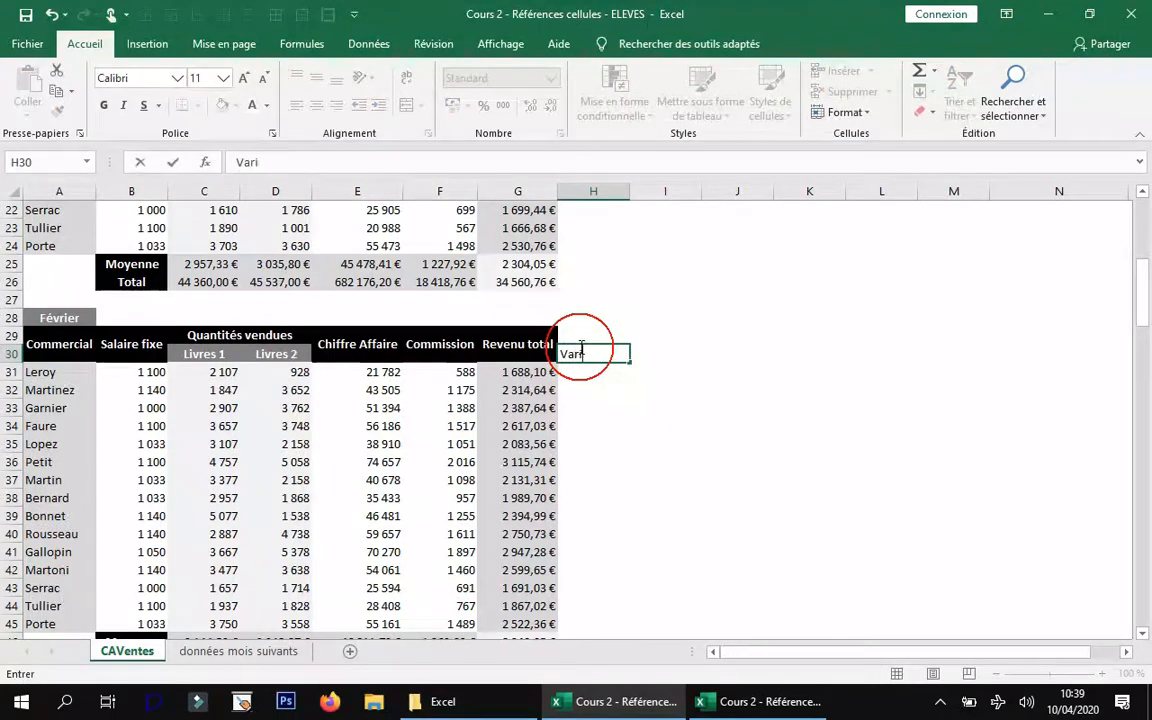
pyautogui.write('ation €')
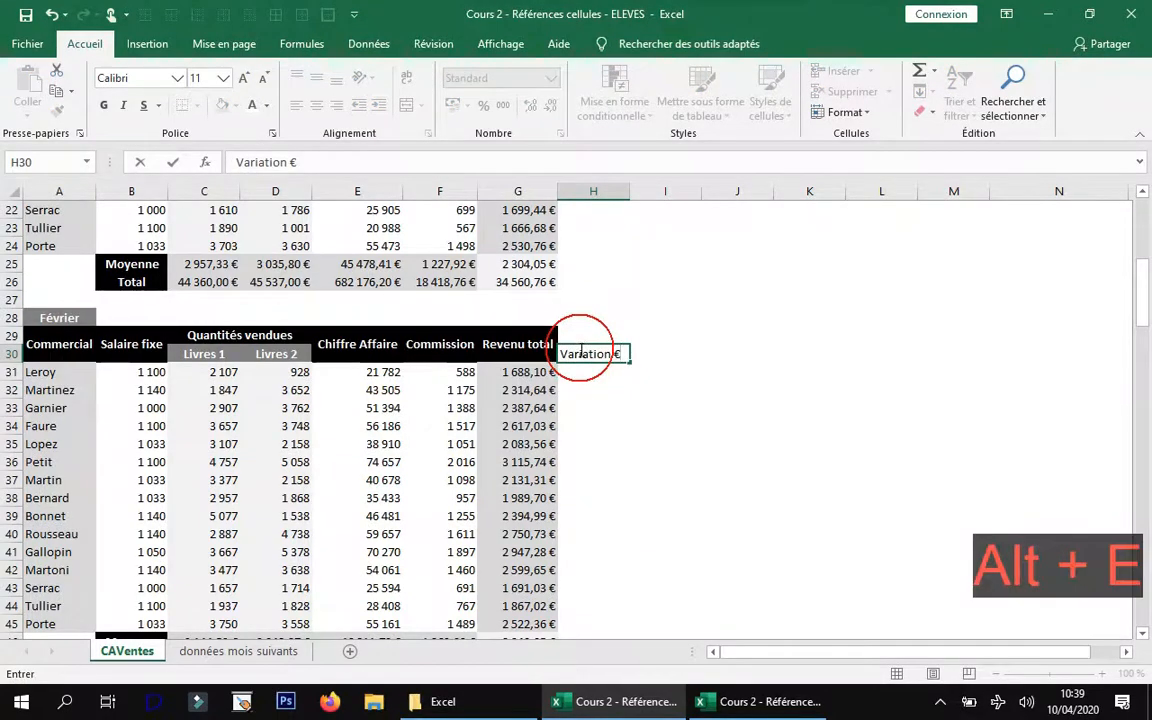
pyautogui.press('Tab')
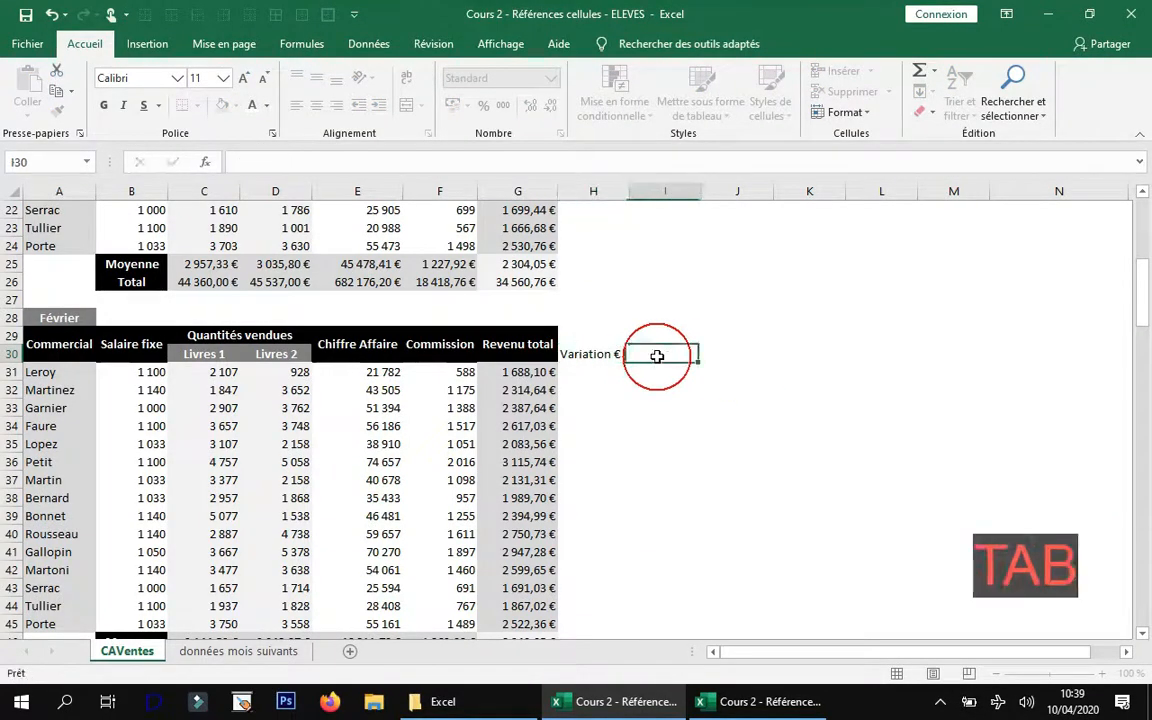
pyautogui.write('Varia')
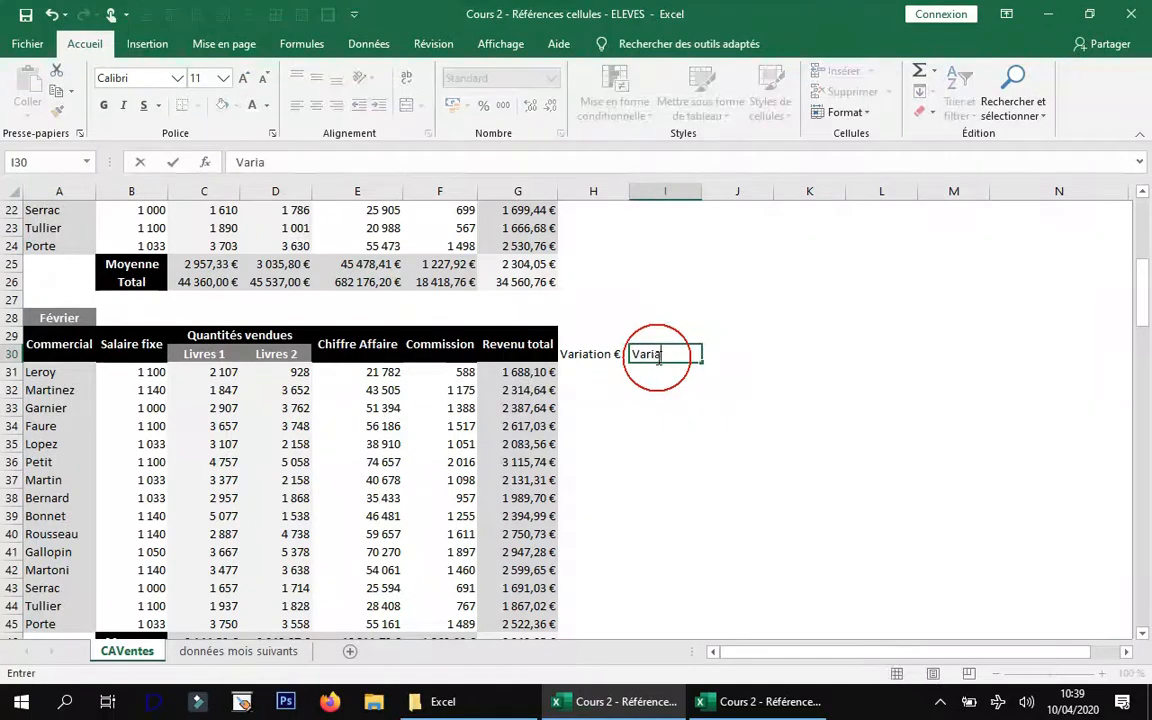
pyautogui.write('tion %')
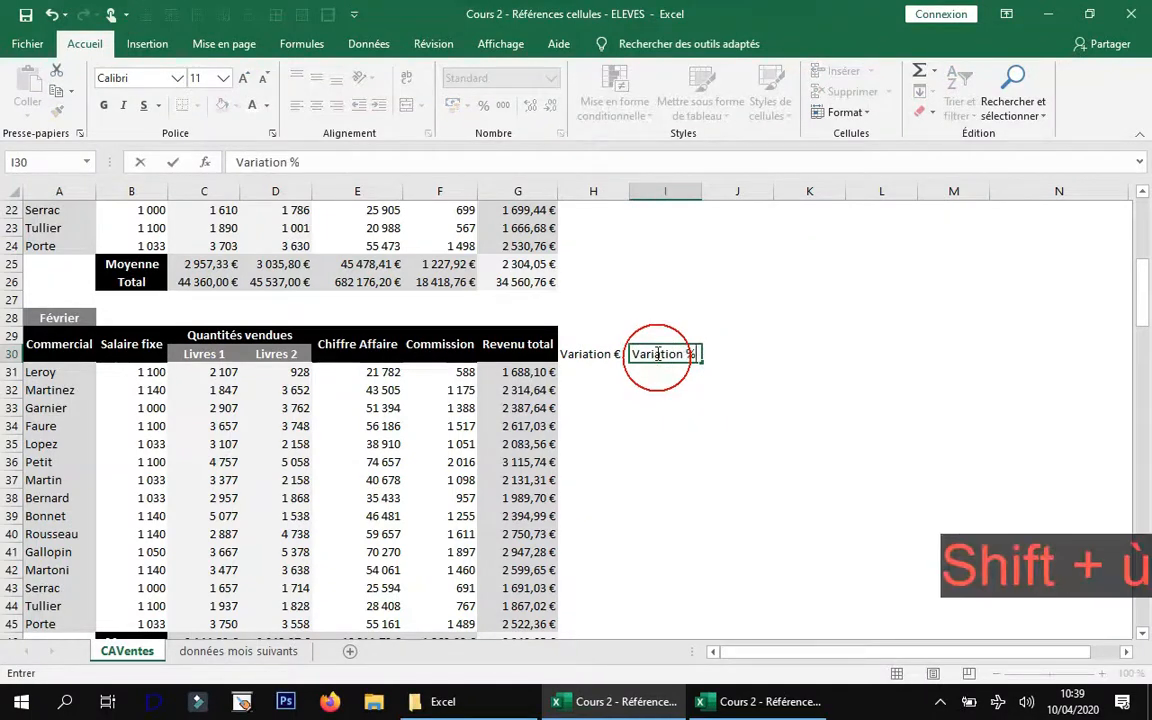
pyautogui.click(805, 352)
# - In H31, calculate Leroy's Variation € as Février's total revenue minus Janvier's, with the formula =G31-G10
pyautogui.click(610, 371)
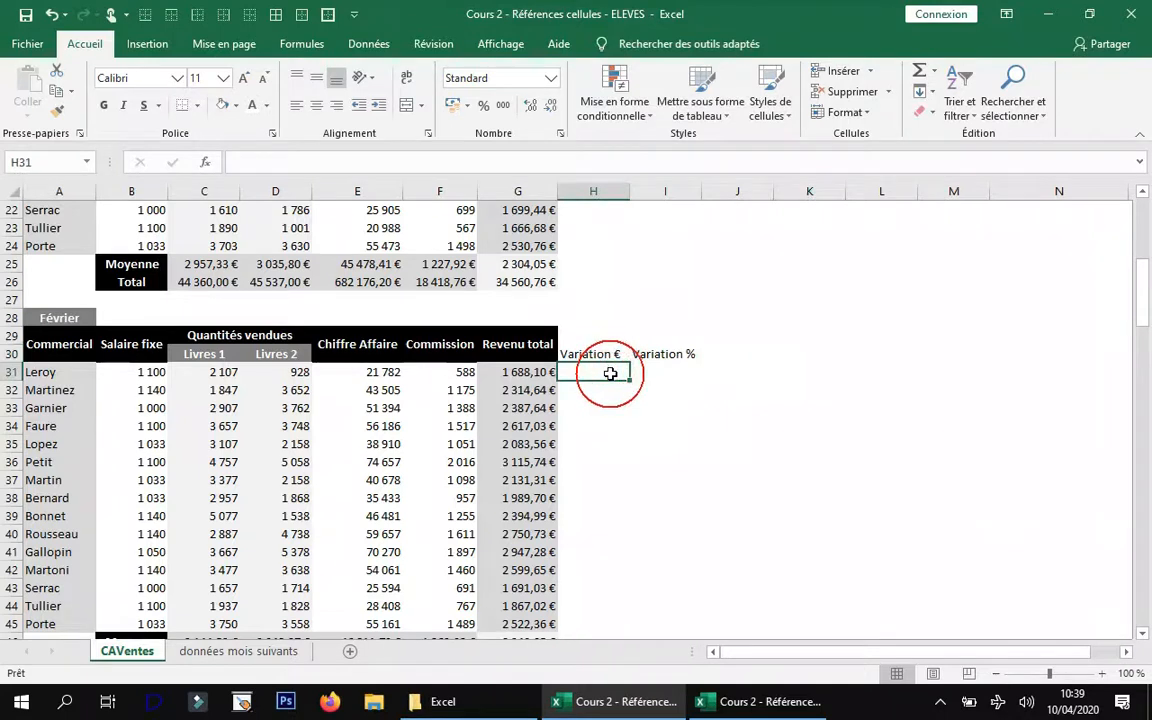
pyautogui.write('=')
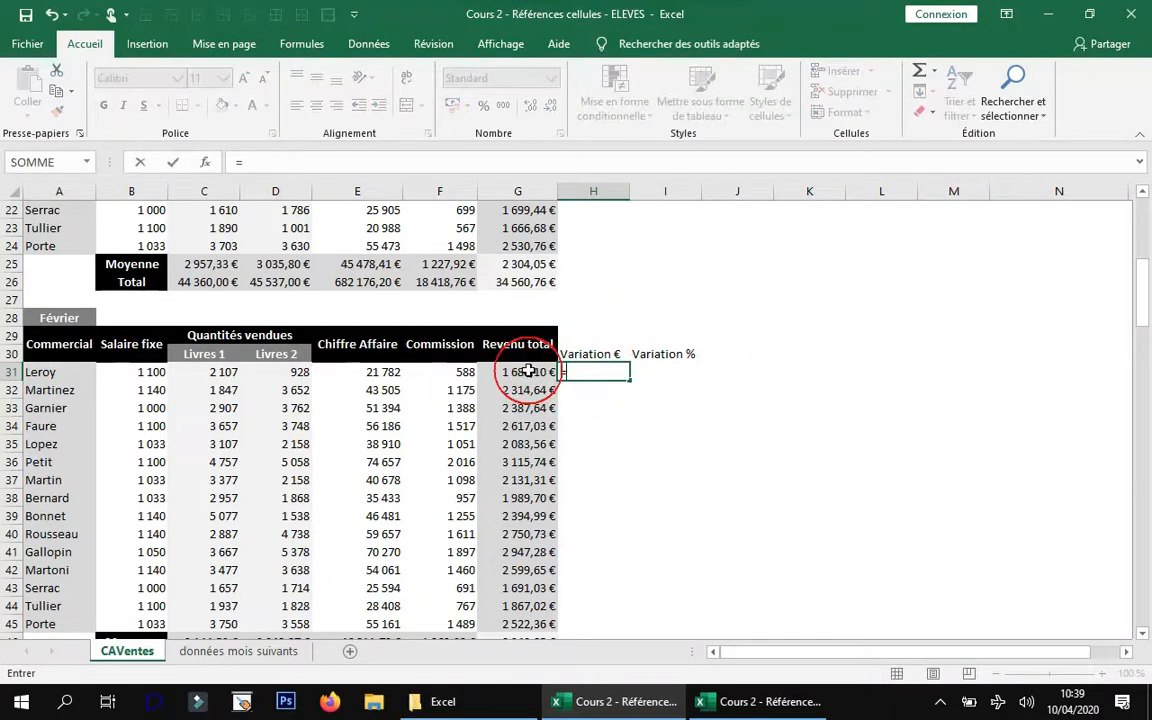
pyautogui.scroll(1, 527, 371)
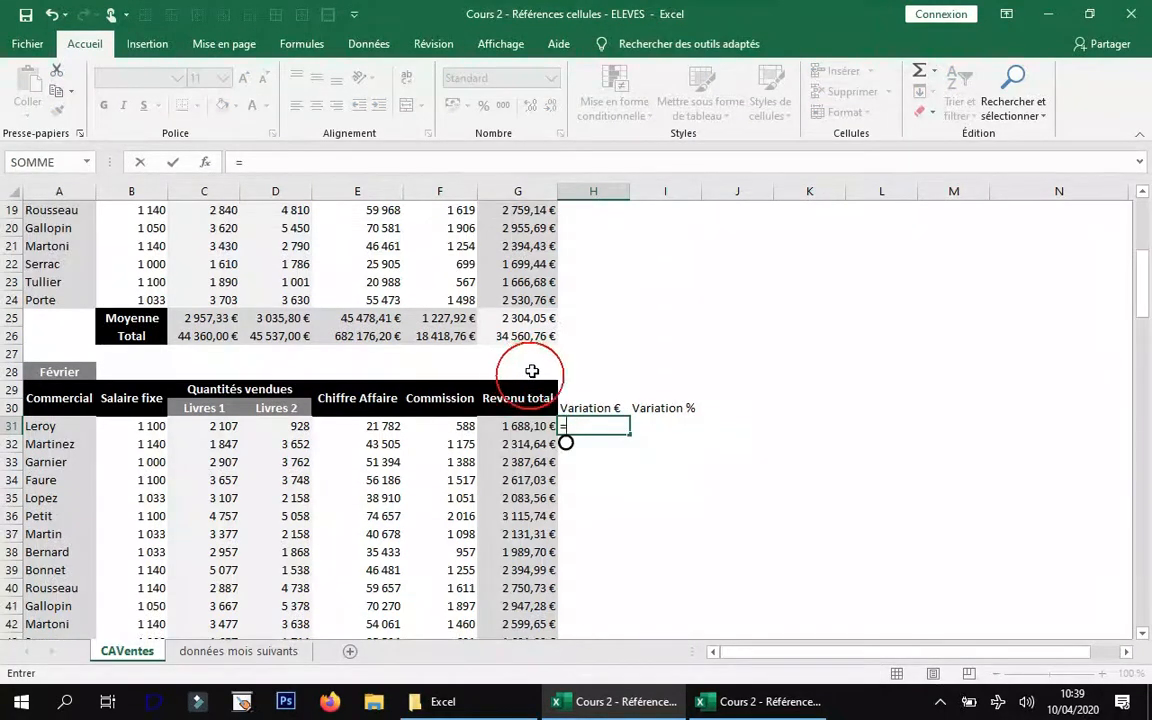
pyautogui.scroll(6, 532, 371)
pyautogui.click(528, 372)
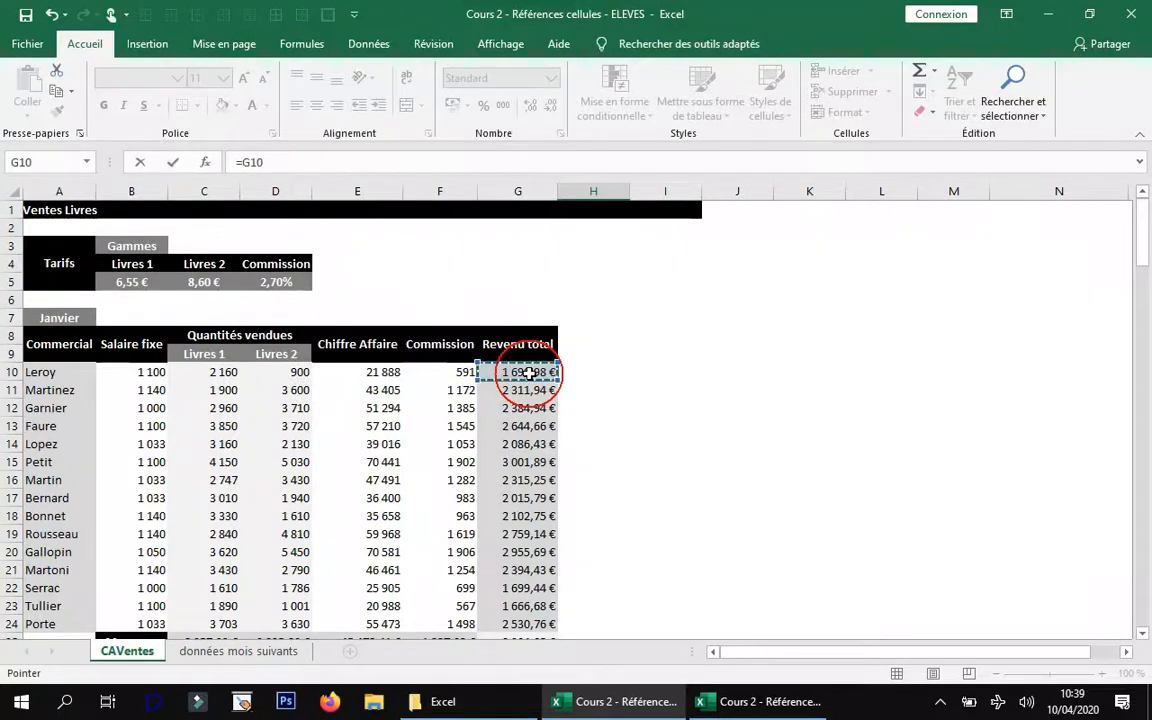
pyautogui.scroll(-5, 528, 372)
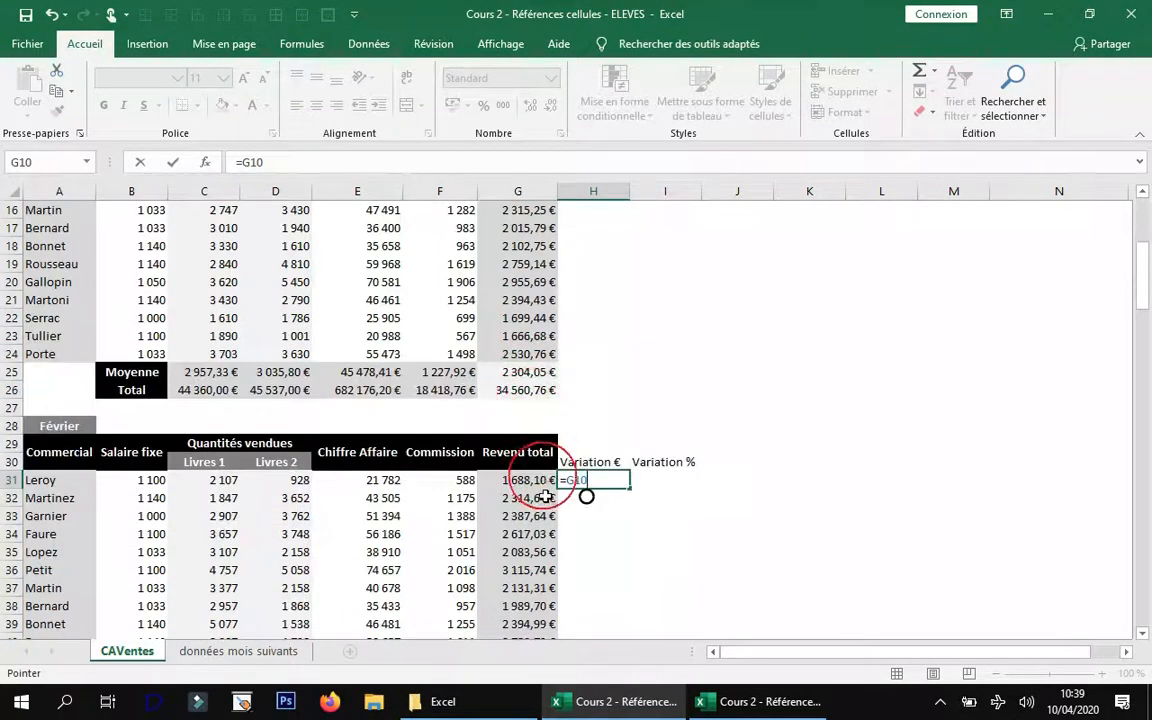
pyautogui.click(537, 481)
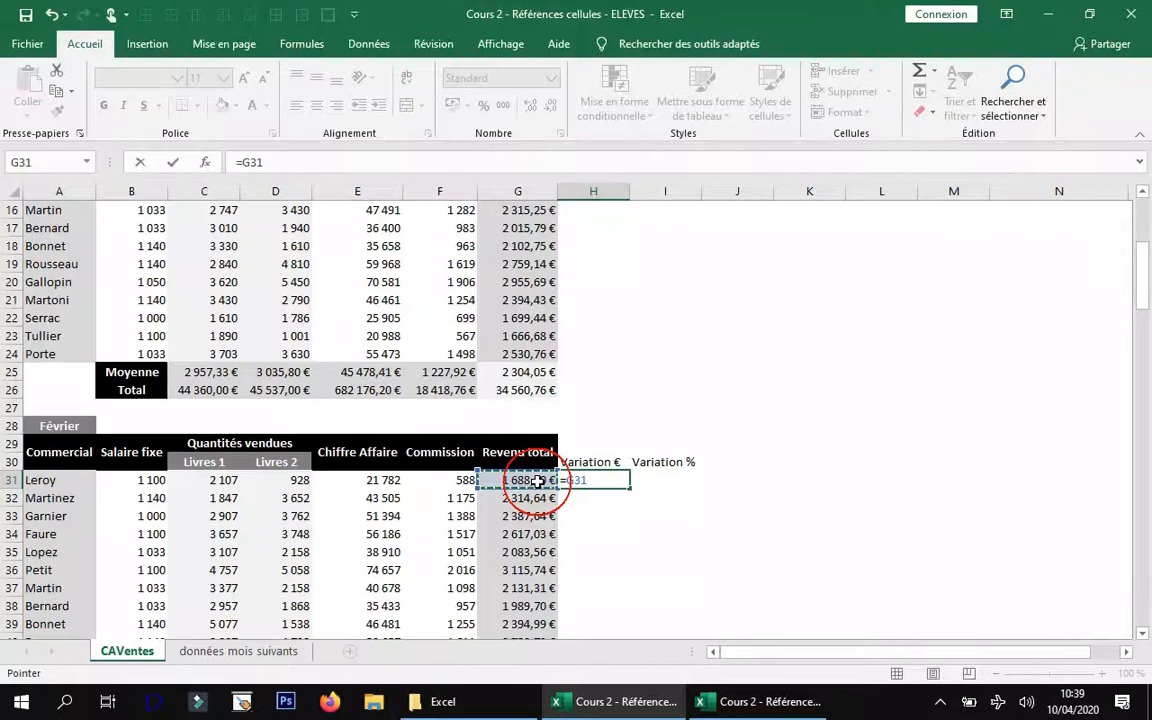
pyautogui.write('-')
pyautogui.scroll(4, 578, 374)
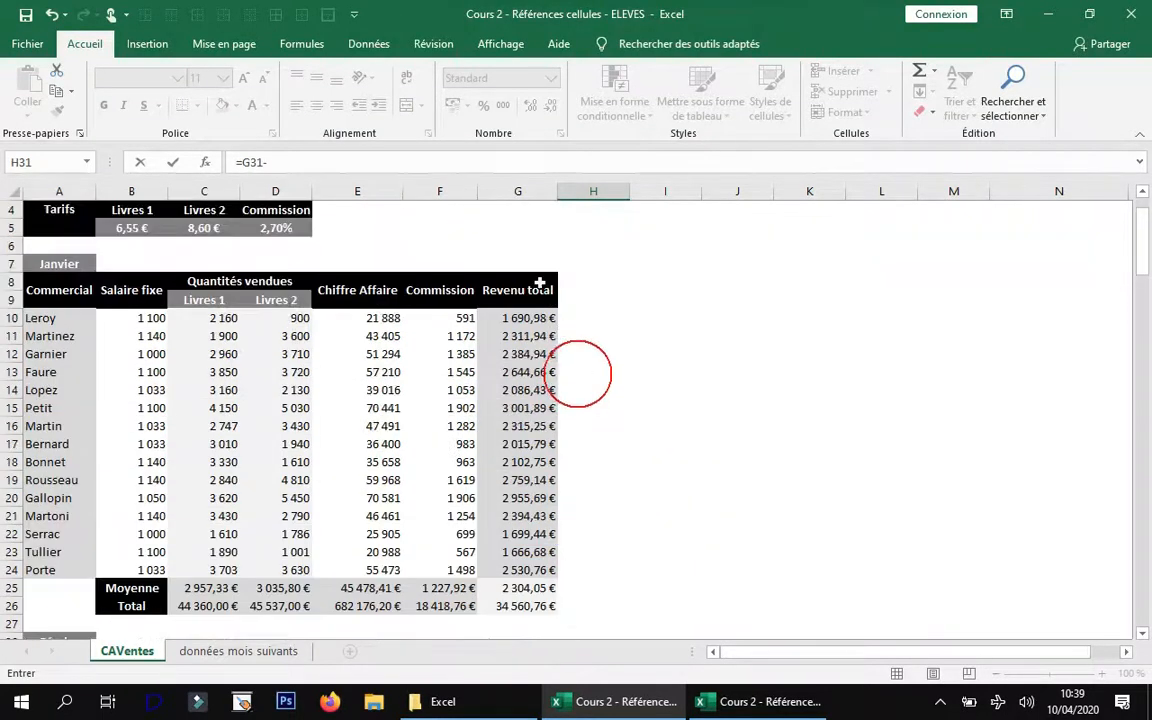
pyautogui.click(525, 320)
pyautogui.press('Return')
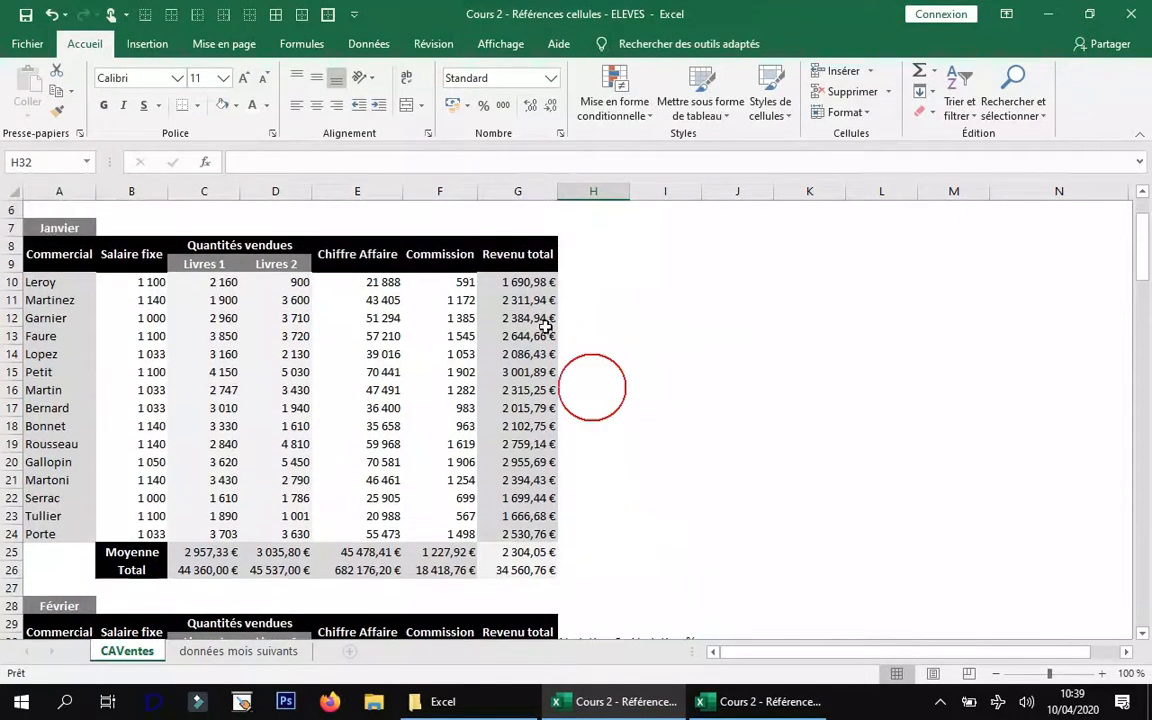
# - Fill the H31 Variation € formula down to H45 for all salespeople
pyautogui.scroll(-2, 650, 490)
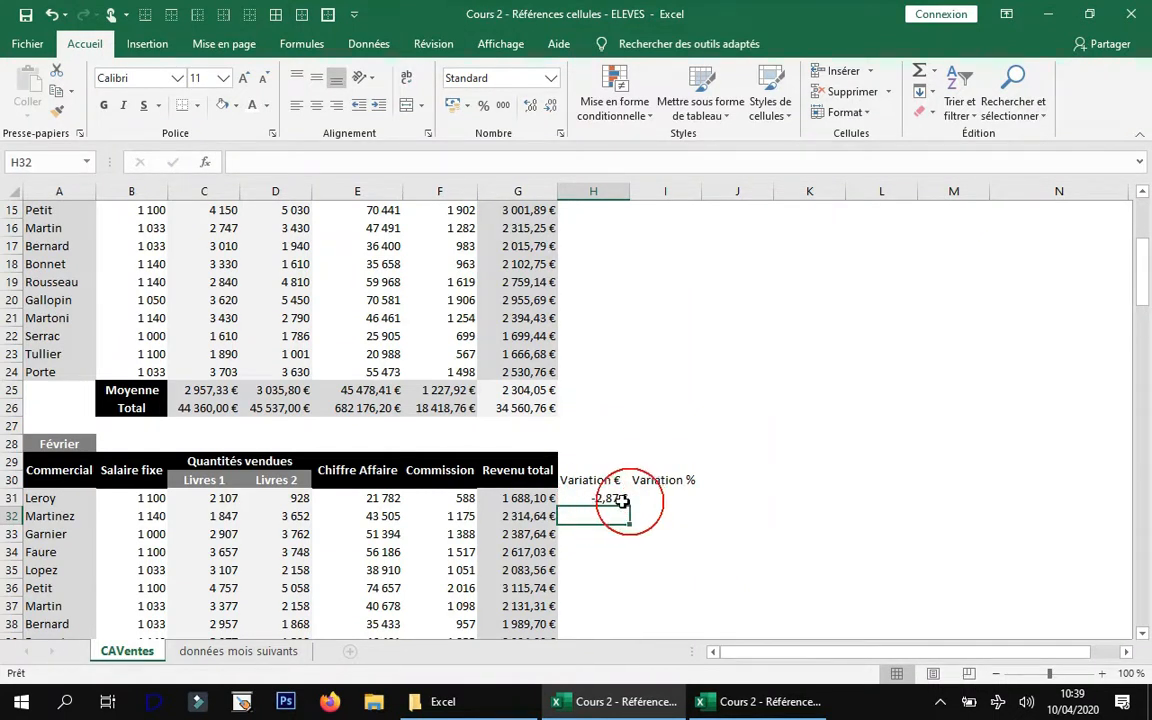
pyautogui.click(612, 497)
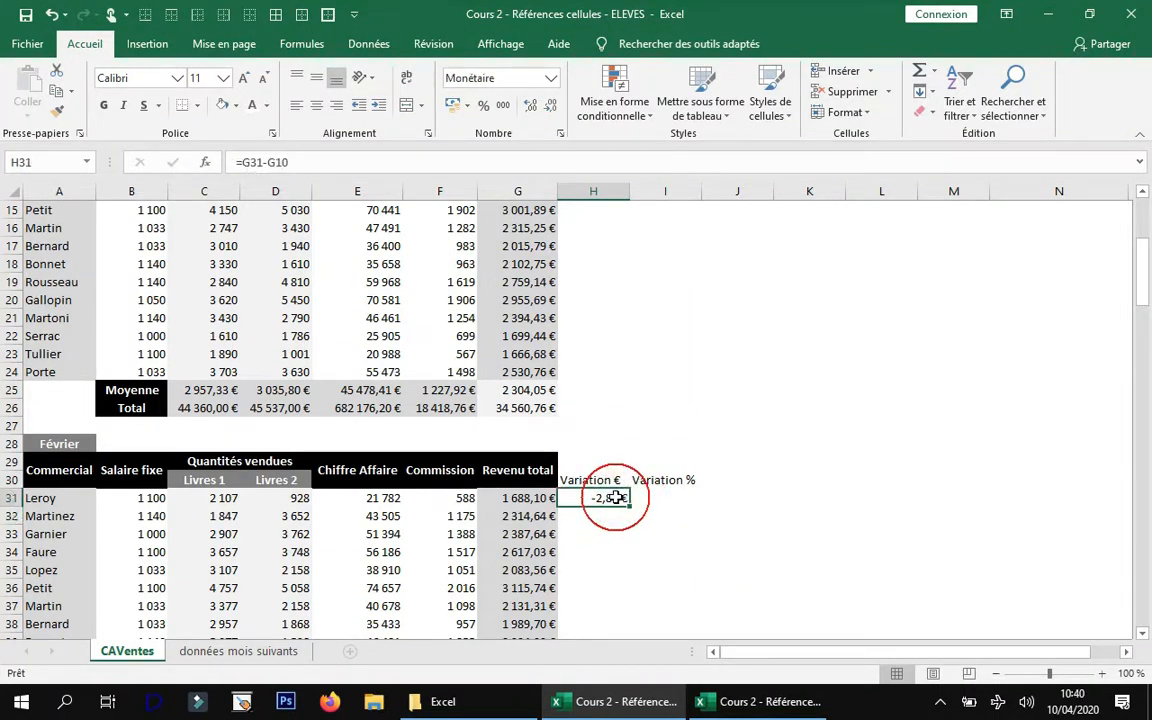
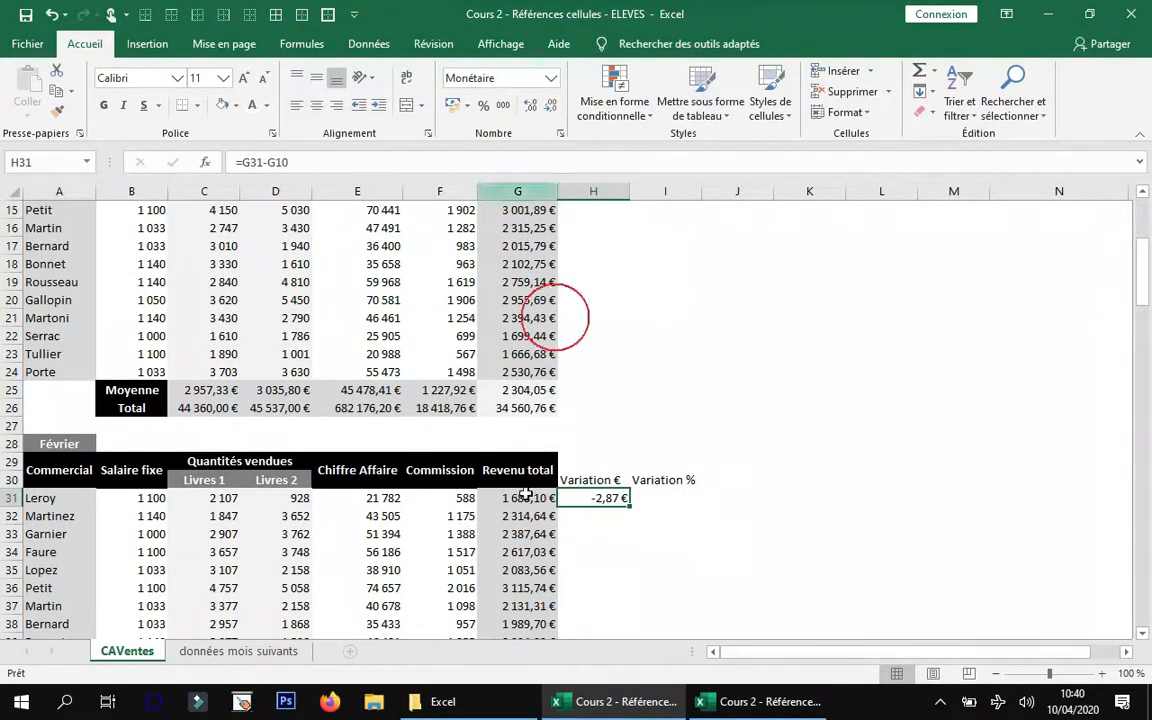
pyautogui.moveTo(633, 506); pyautogui.dragTo(612, 605)
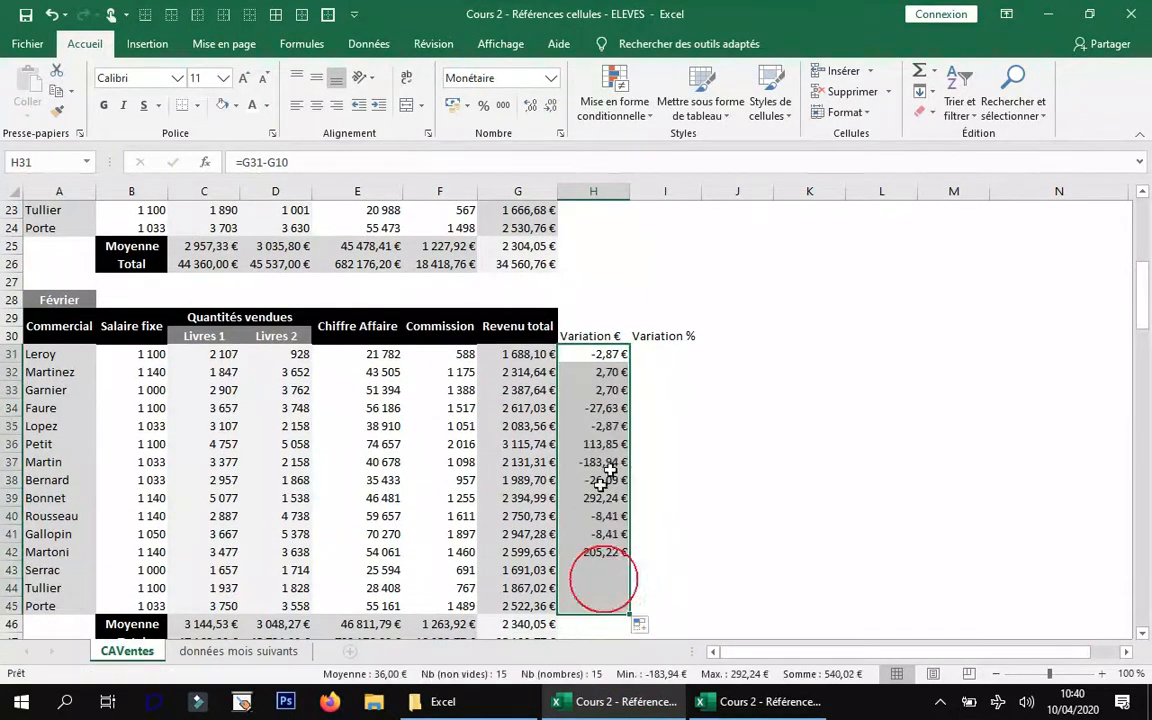
# - In I31, calculate Leroy's Variation % by dividing the euro variation by Janvier's total revenue, with the formula =H31/G10
pyautogui.click(656, 353)
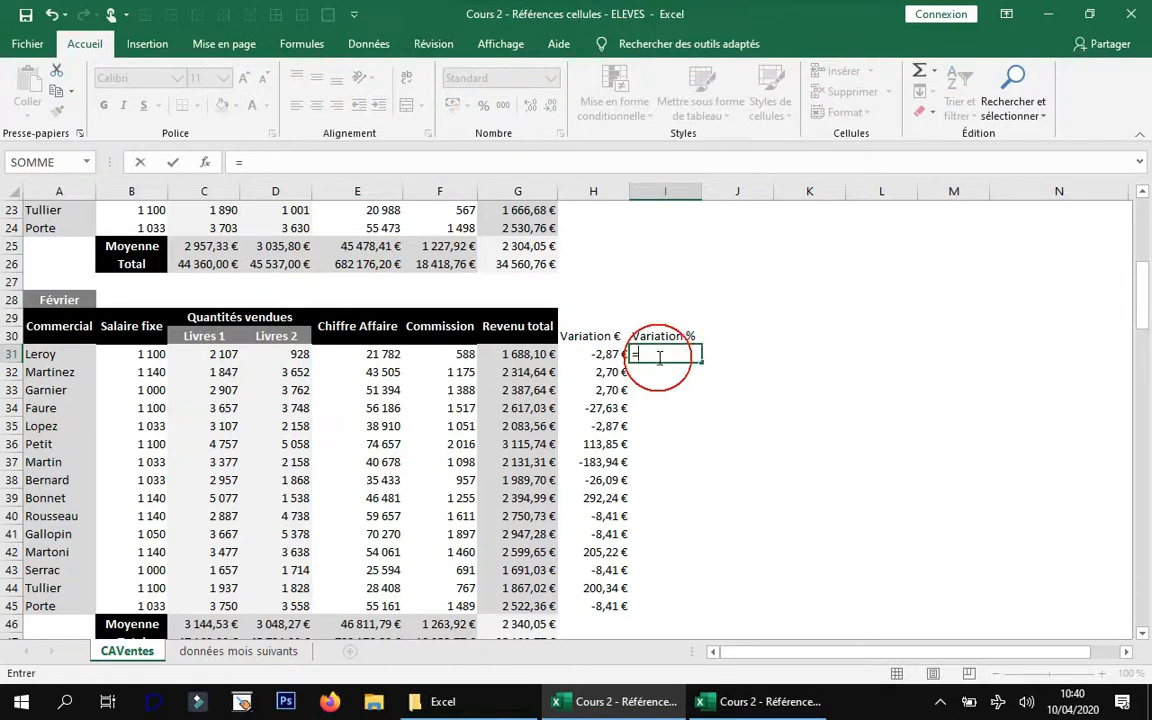
pyautogui.moveTo(1146, 314); pyautogui.dragTo(774, 476)
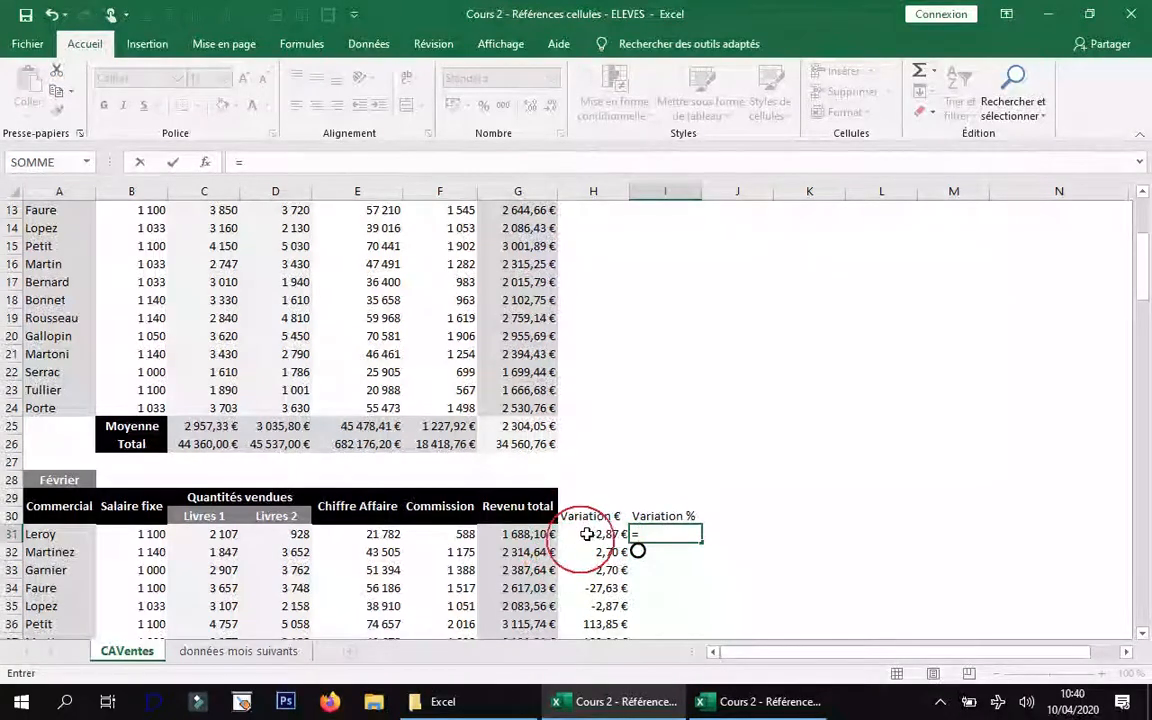
pyautogui.click(607, 535)
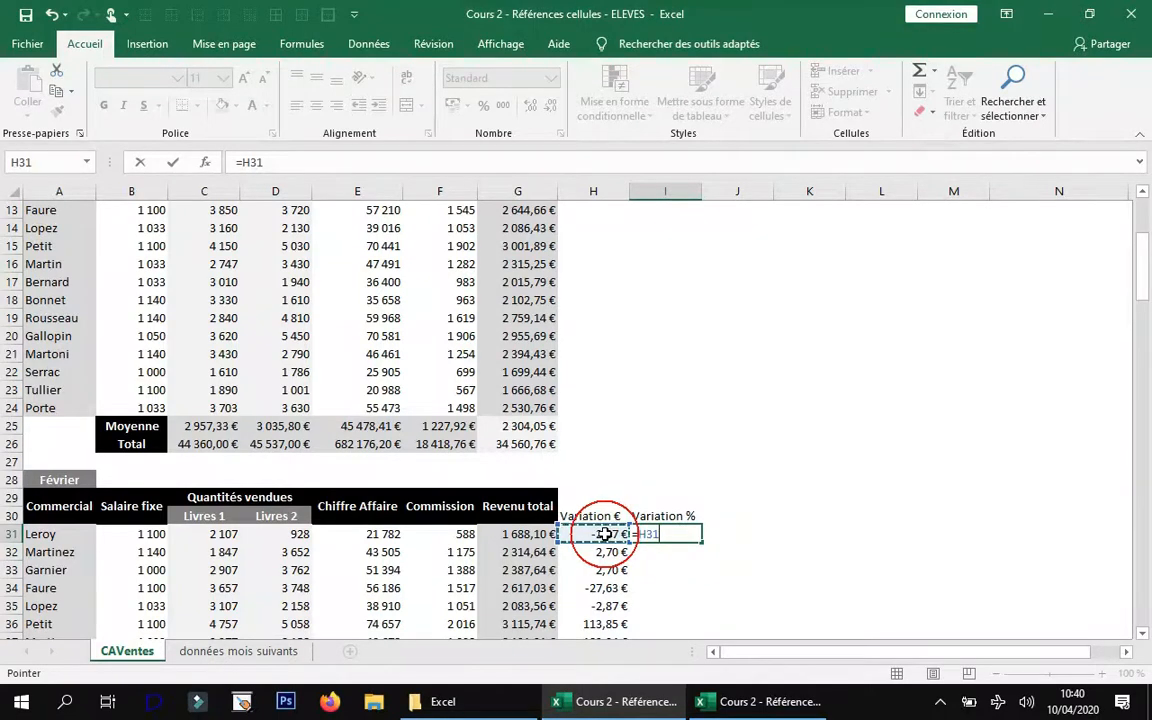
pyautogui.press('shift')
pyautogui.write('/')
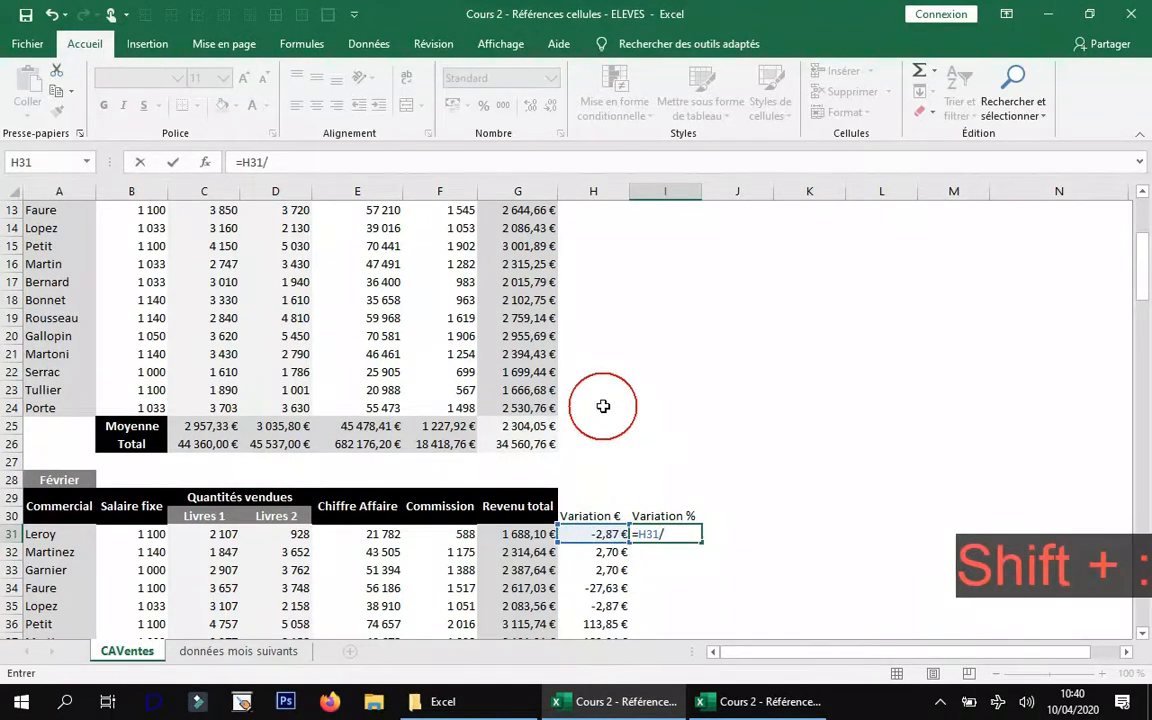
pyautogui.scroll(2, 570, 330)
pyautogui.click(537, 267)
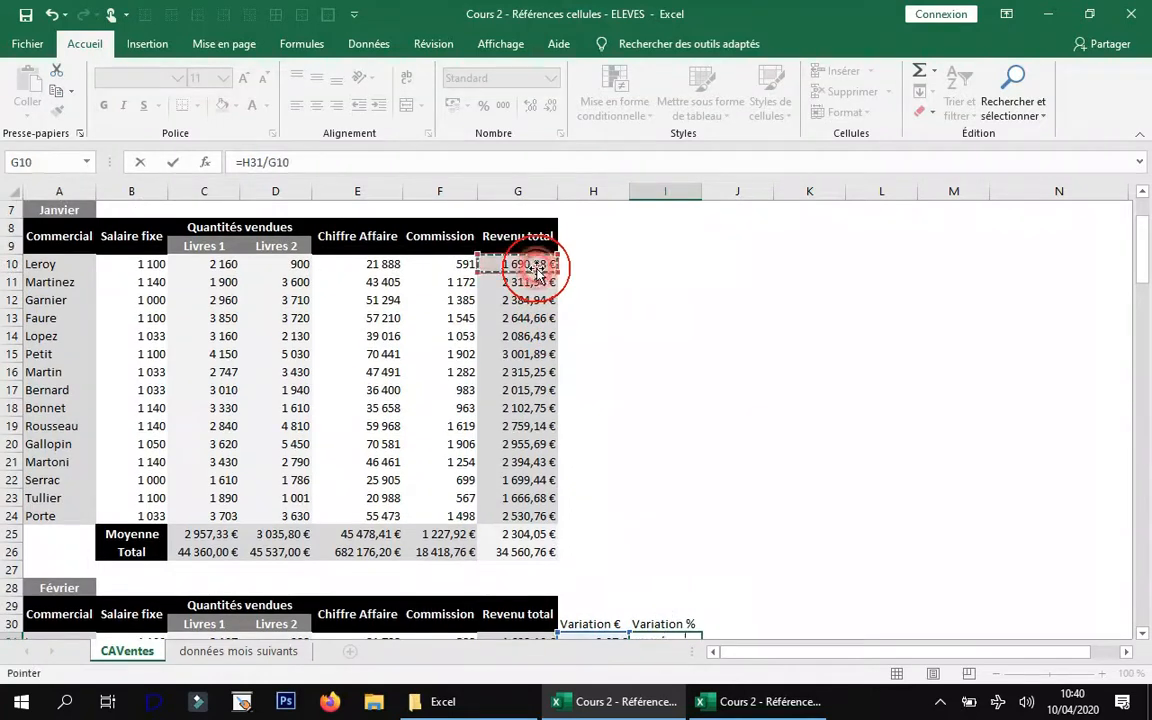
pyautogui.scroll(-2, 611, 413)
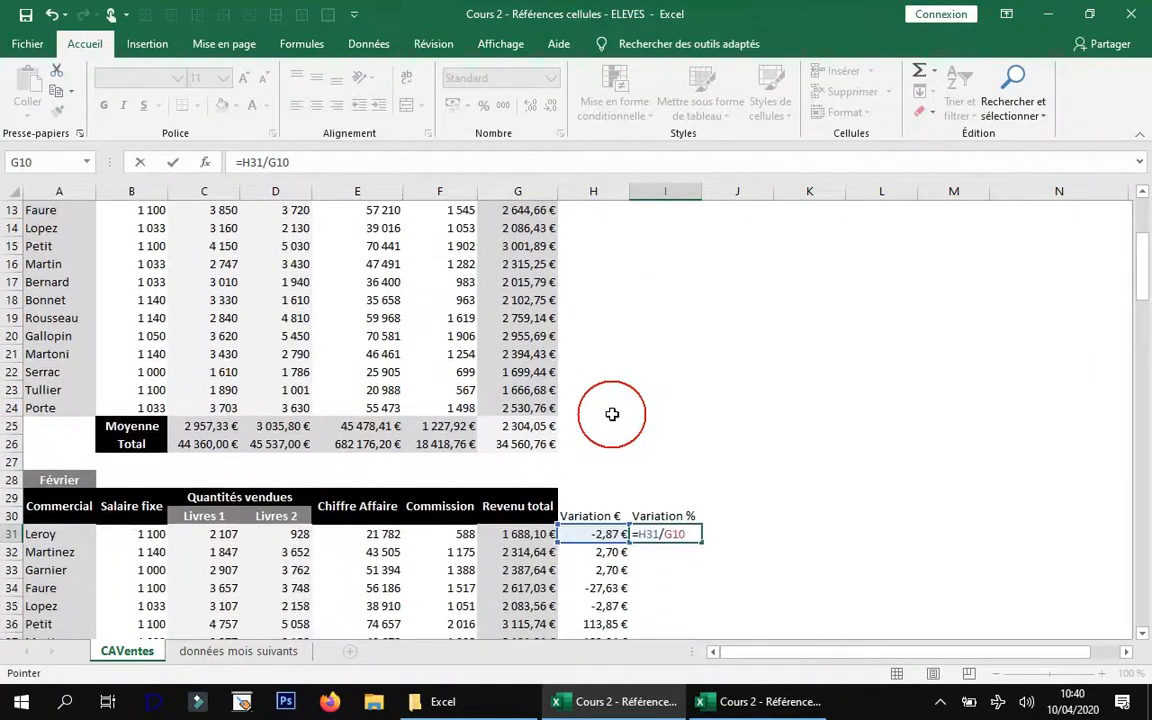
pyautogui.press('Return')
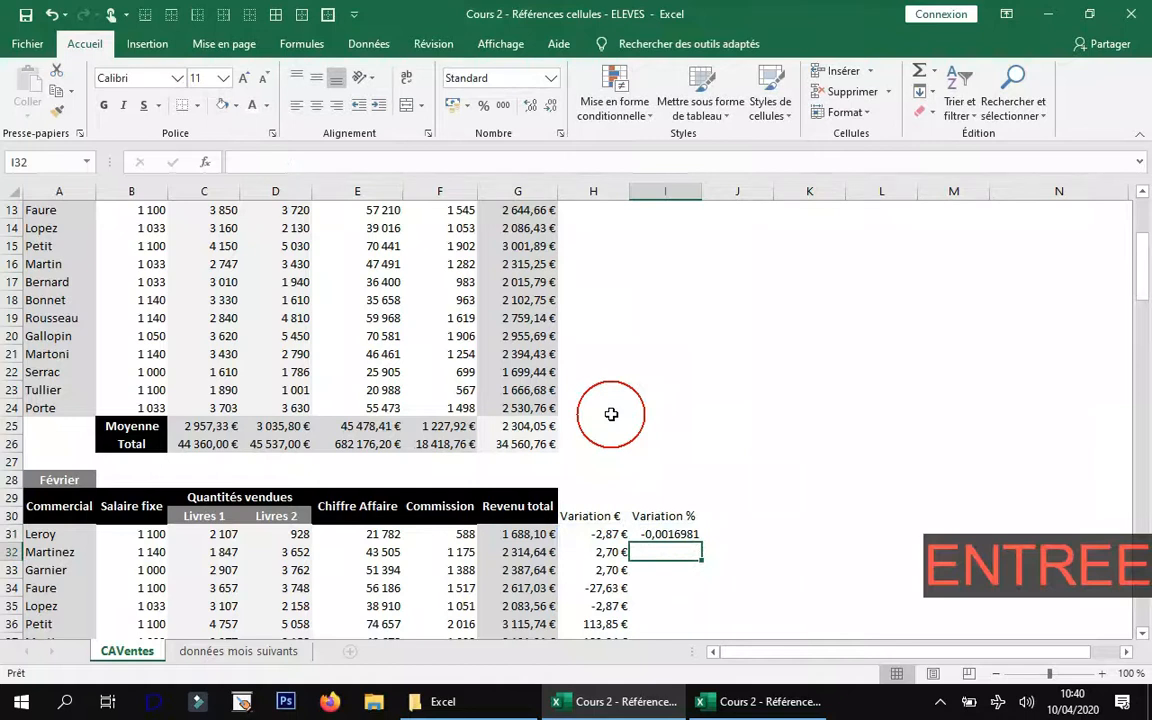
# - Check the Variation % column in the CORRECTION workbook, return to the ELEVES workbook and format I31 as Pourcentage
pyautogui.click(738, 706)
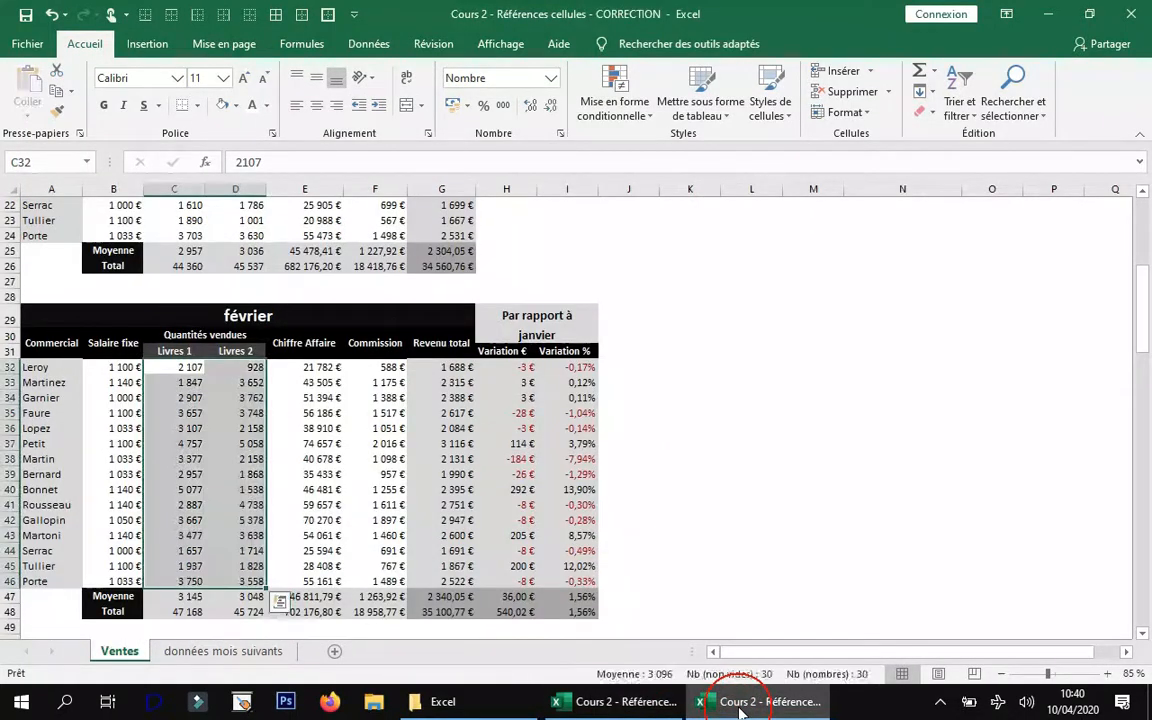
pyautogui.click(750, 709)
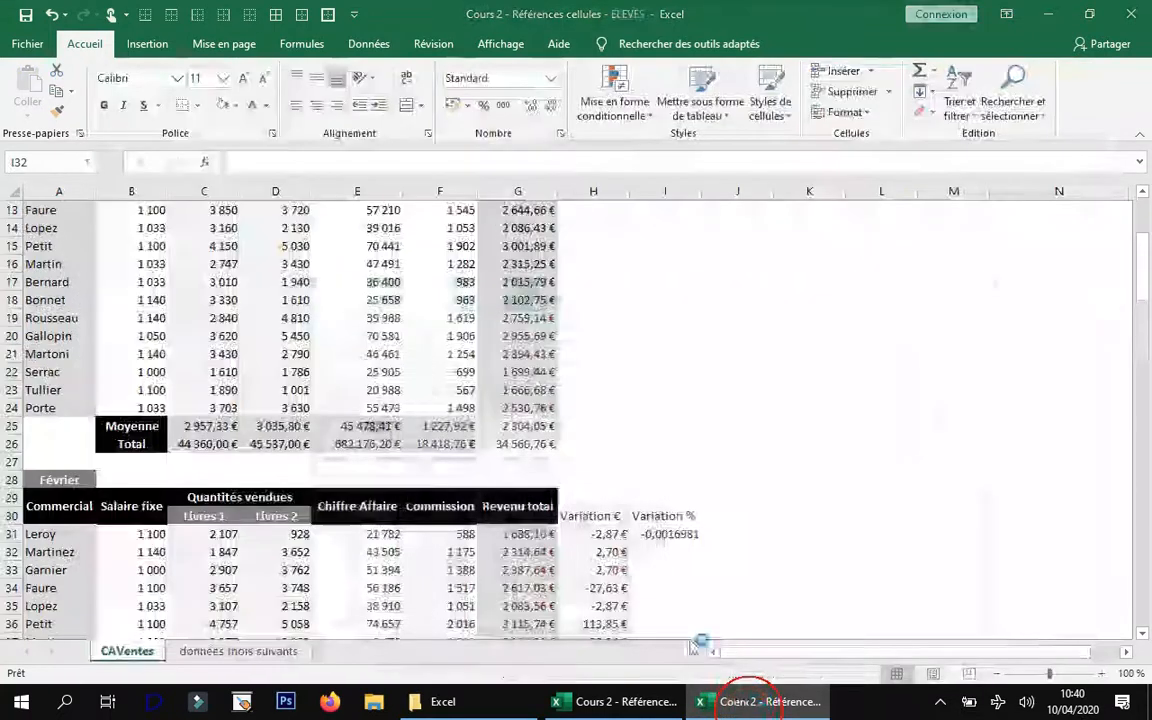
pyautogui.click(670, 535)
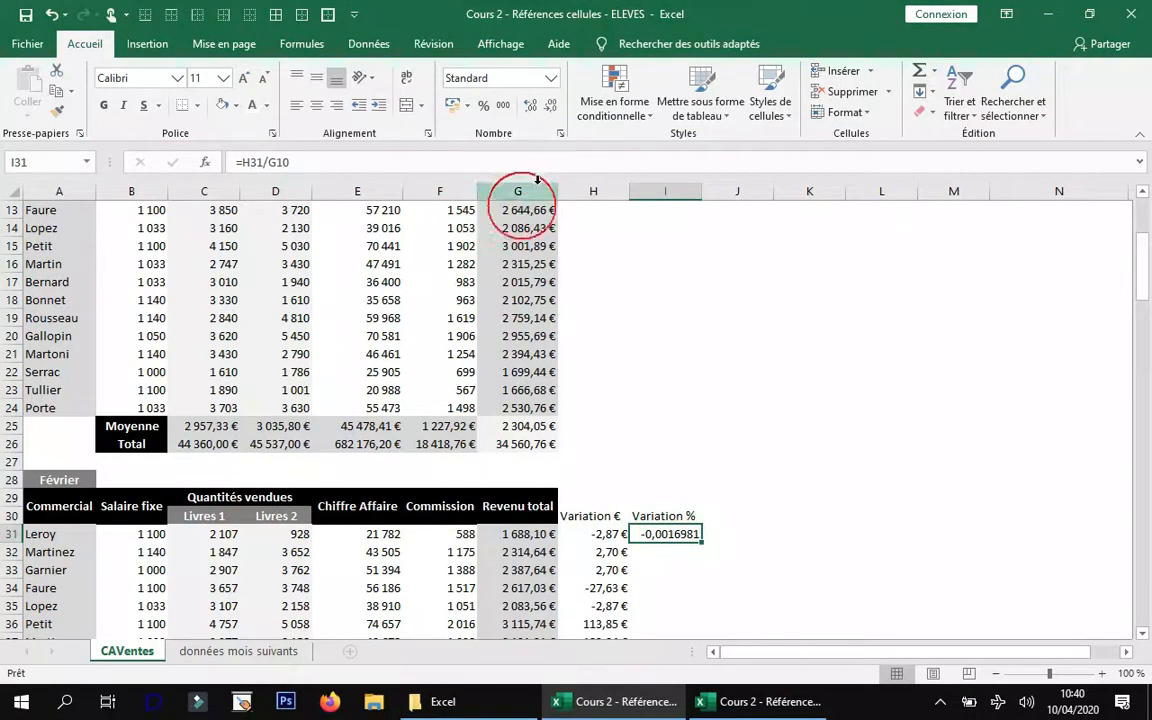
pyautogui.click(561, 134)
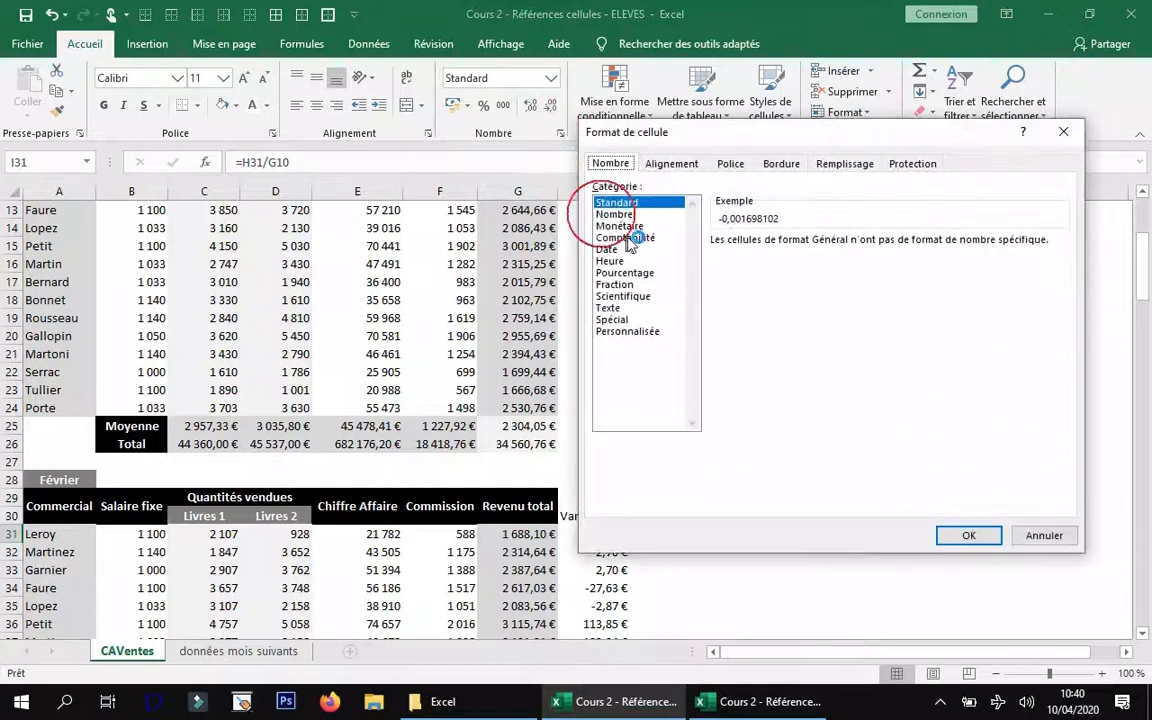
pyautogui.click(626, 273)
pyautogui.click(971, 536)
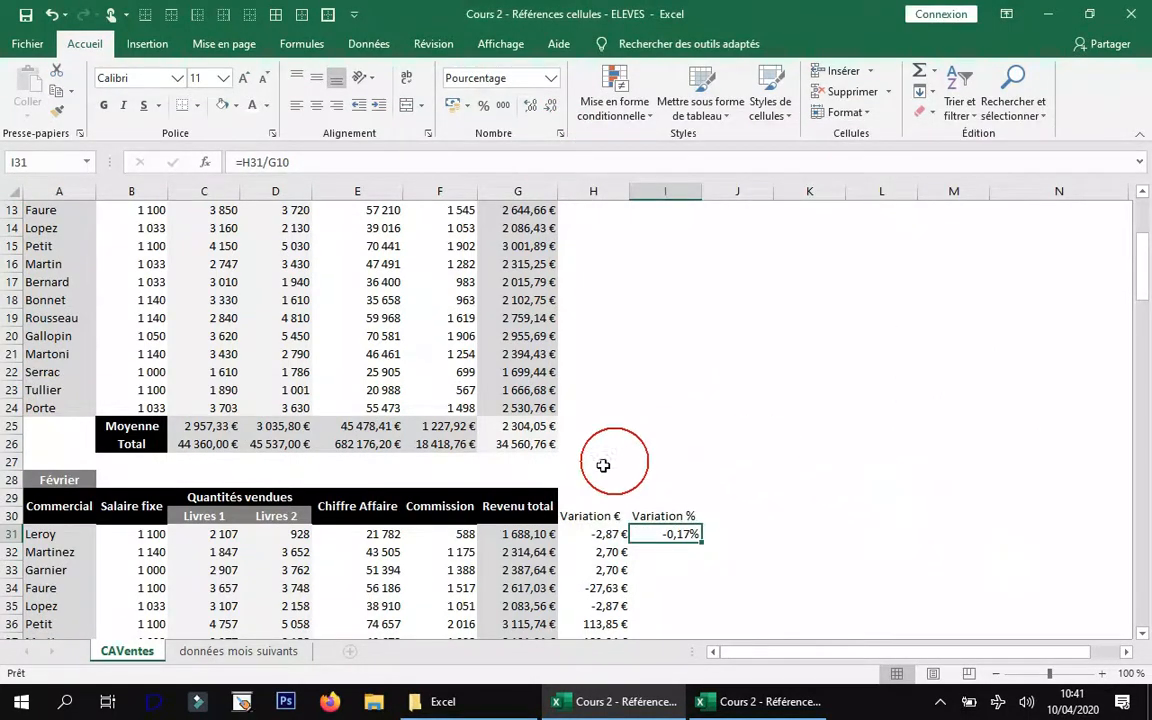
# - Copy the formatting of the Livres 1 header in B4 onto the Variation € and Variation % headings in H30:I30
pyautogui.scroll(-1, 636, 444)
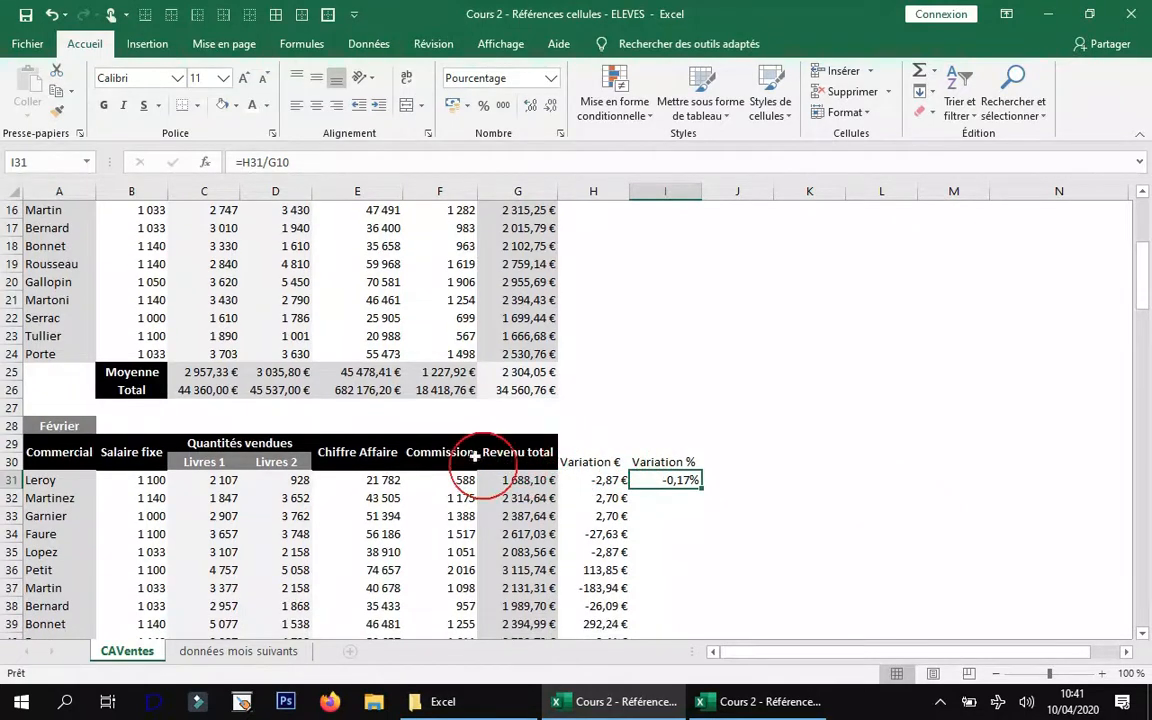
pyautogui.click(223, 443)
pyautogui.scroll(3, 342, 437)
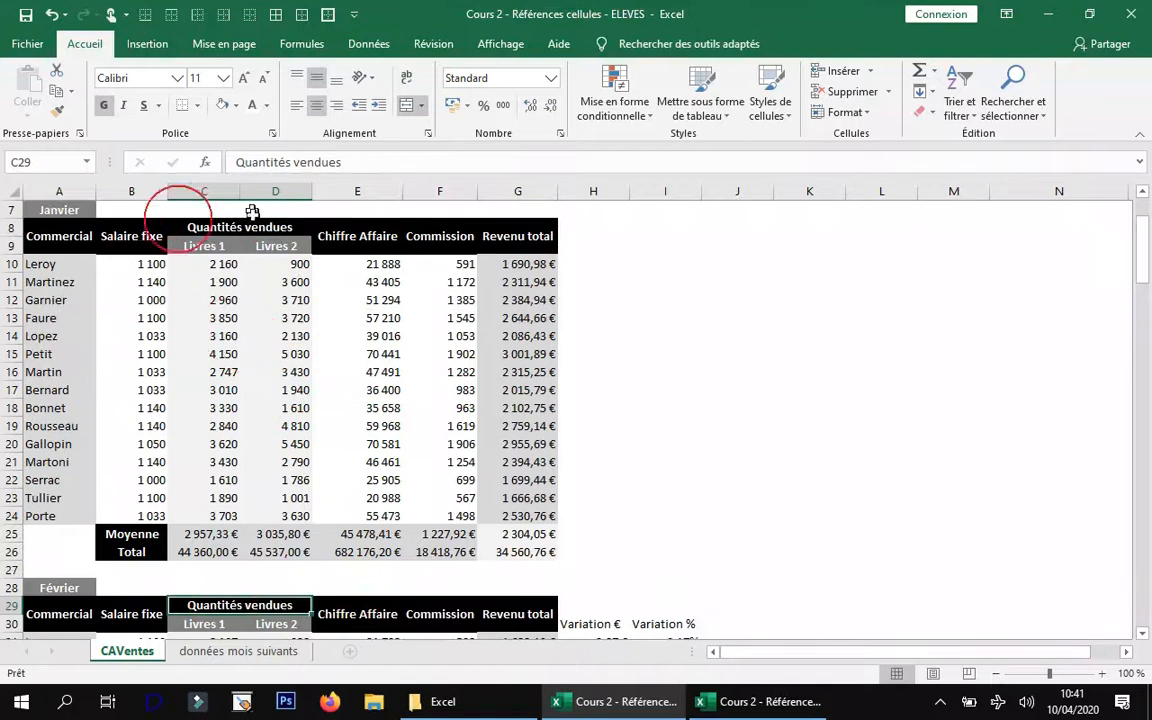
pyautogui.scroll(2, 165, 275)
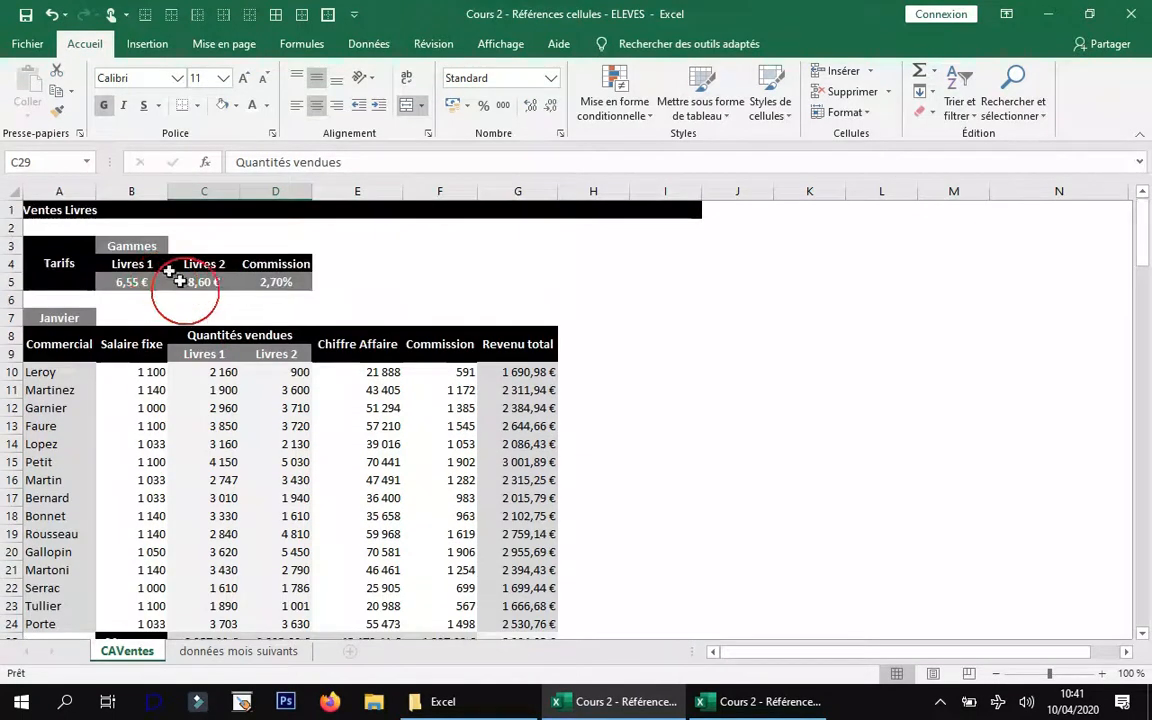
pyautogui.click(143, 263)
pyautogui.click(60, 113)
pyautogui.scroll(-4, 530, 450)
pyautogui.moveTo(586, 516); pyautogui.dragTo(681, 518)
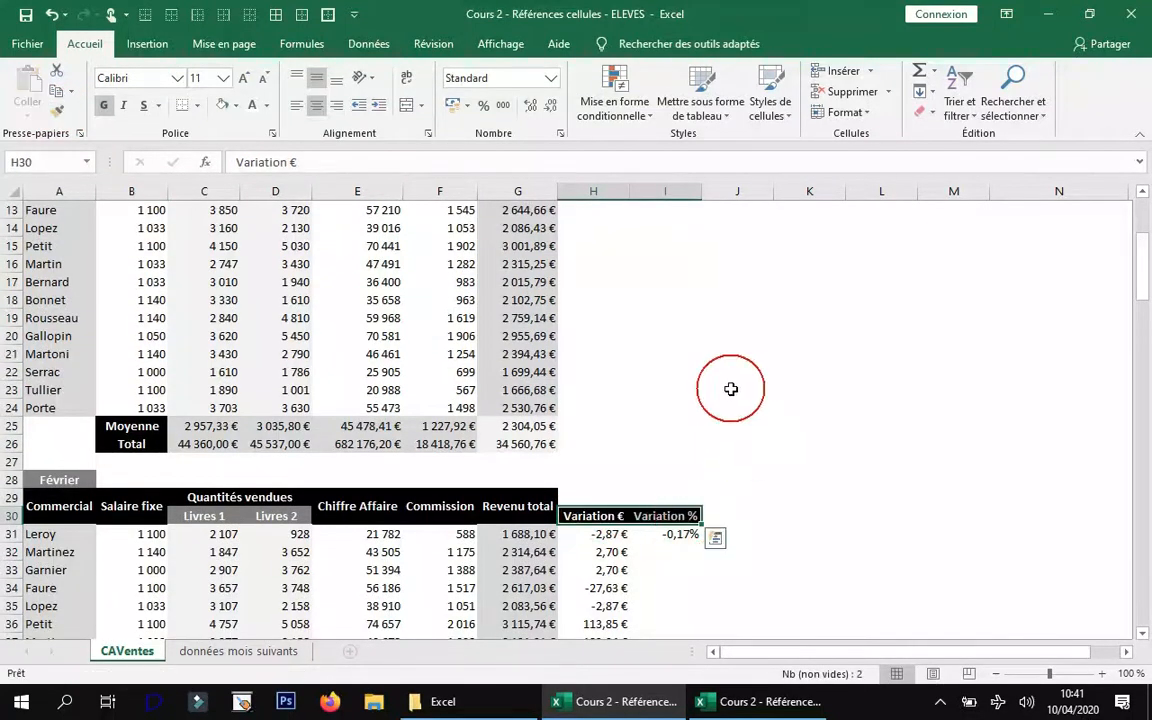
pyautogui.scroll(-2, 643, 465)
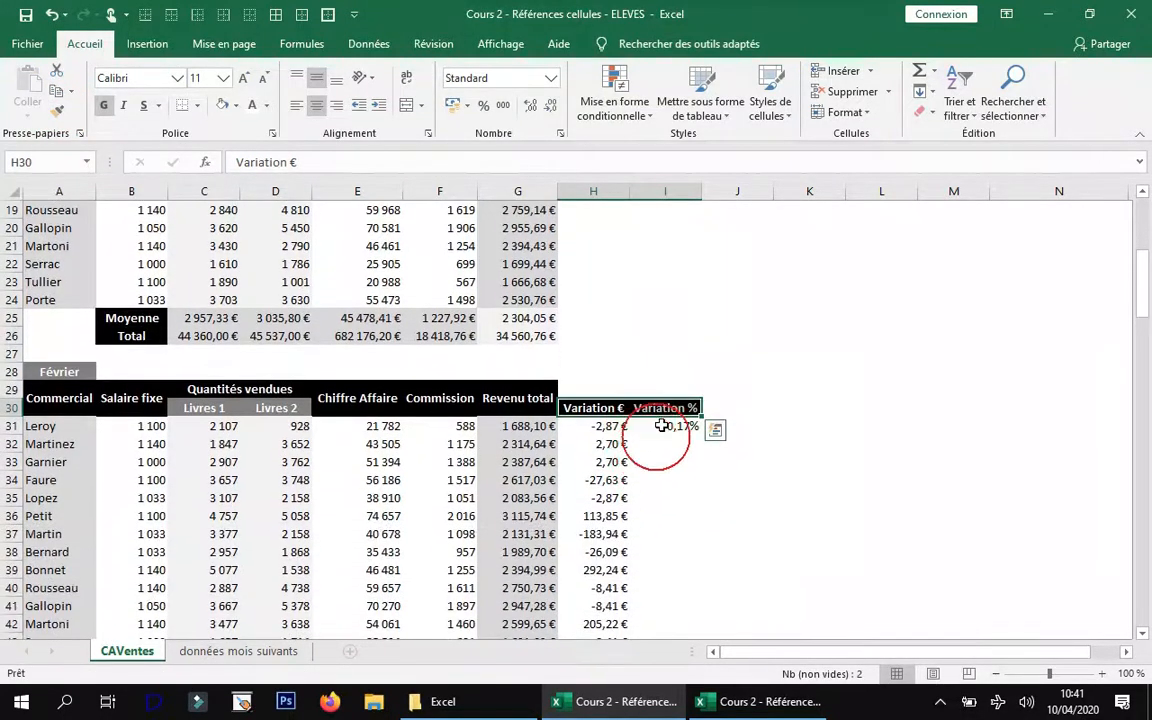
pyautogui.click(752, 377)
# - Fill the I31 Variation % formula down to I45 for all salespeople
pyautogui.click(600, 427)
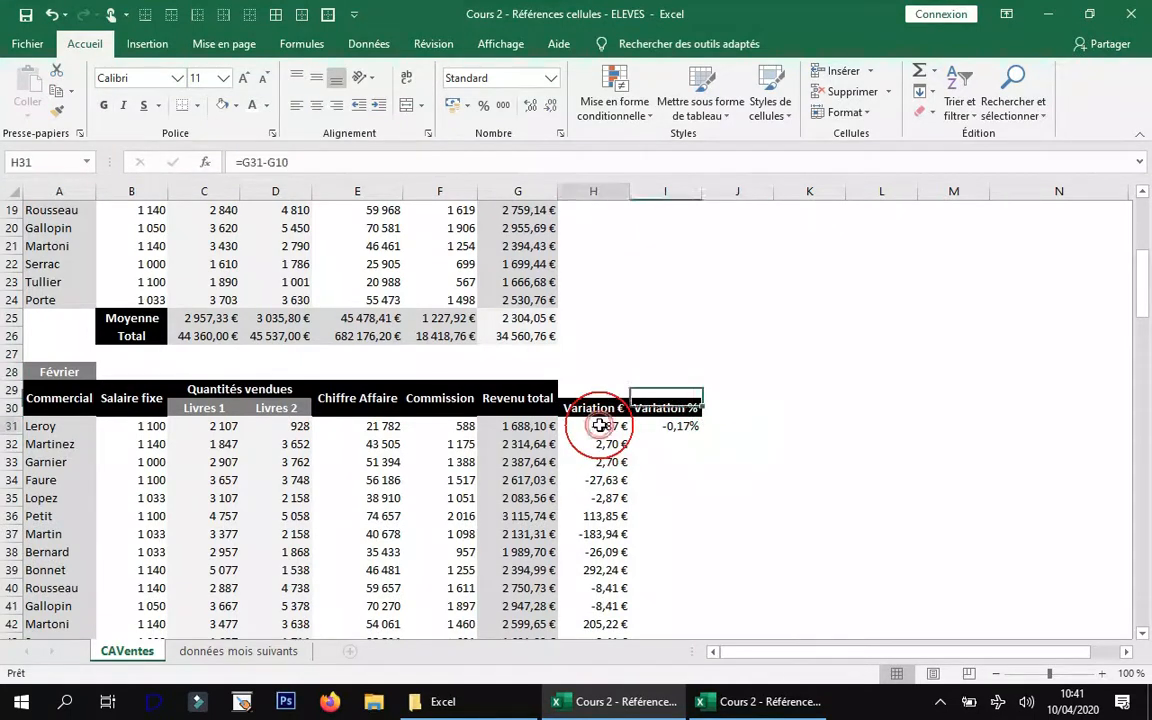
pyautogui.click(690, 429)
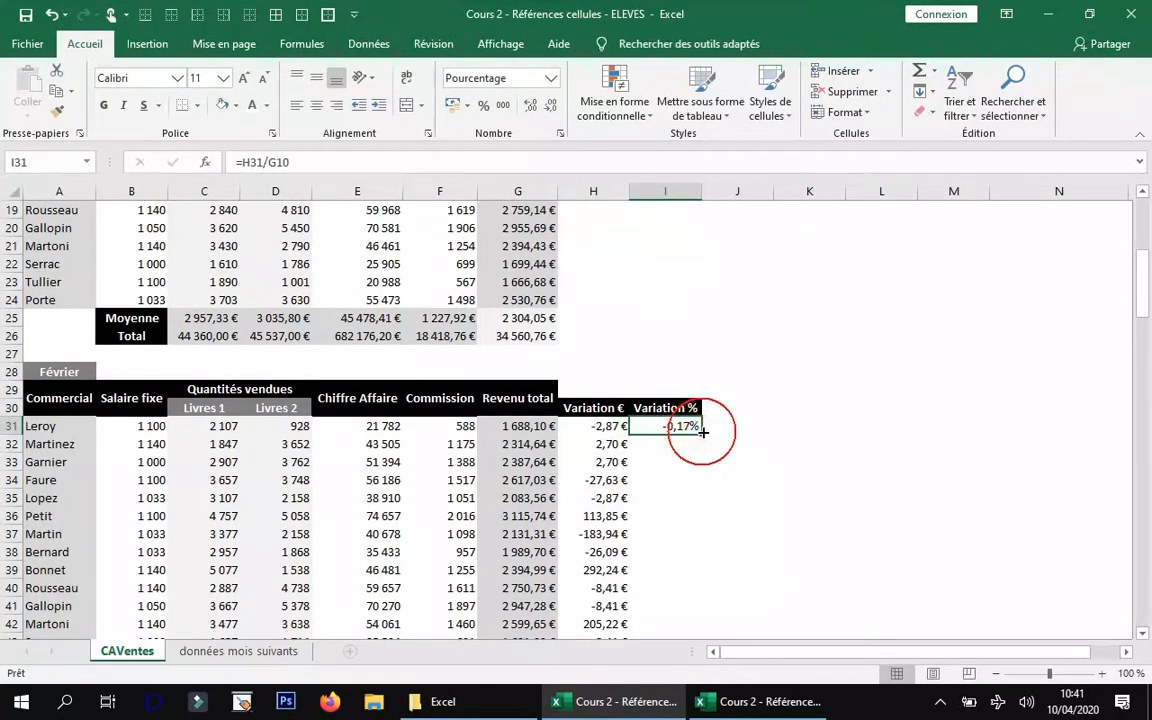
pyautogui.moveTo(703, 432); pyautogui.dragTo(689, 594)
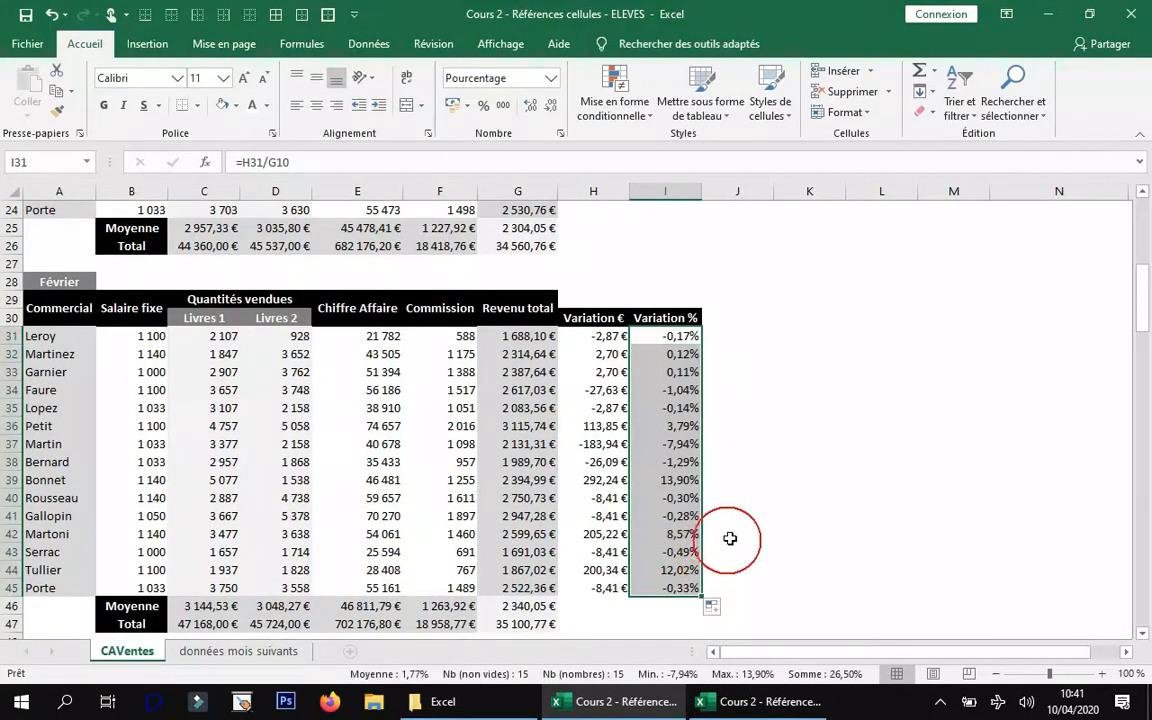
pyautogui.click(802, 406)
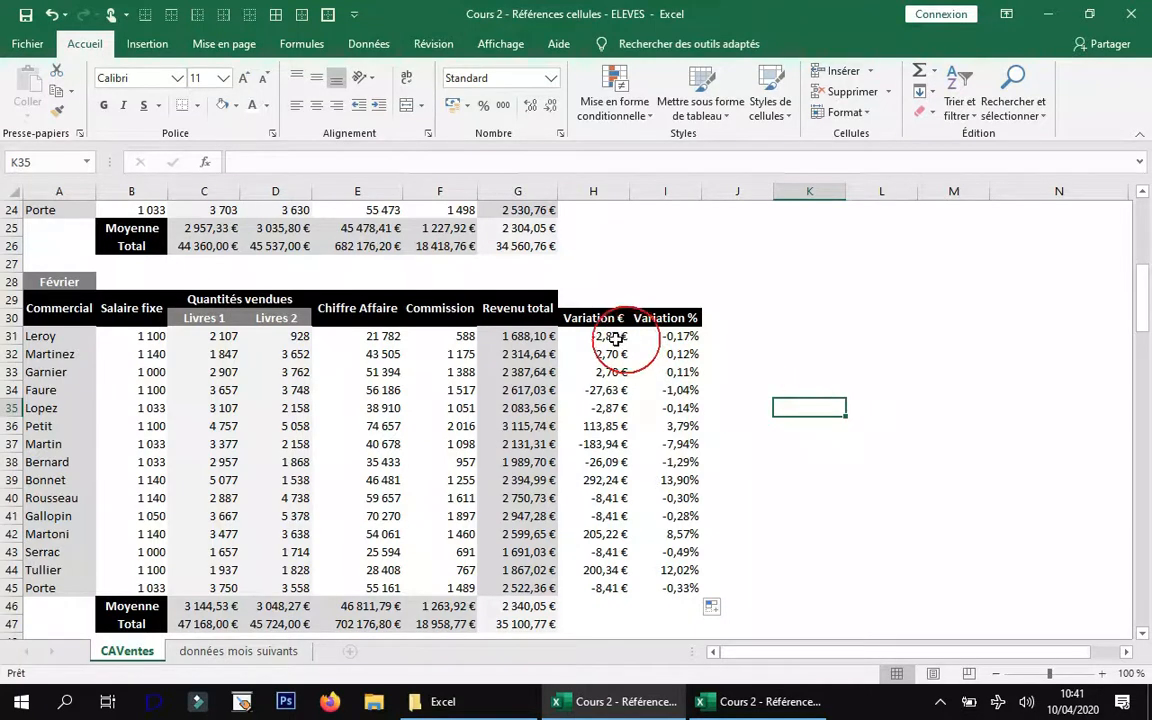
# - Add a conditional formatting rule to the Février variation cells H31:I45 that shows values less than 0 as Texte rouge
pyautogui.moveTo(605, 336); pyautogui.dragTo(656, 589)
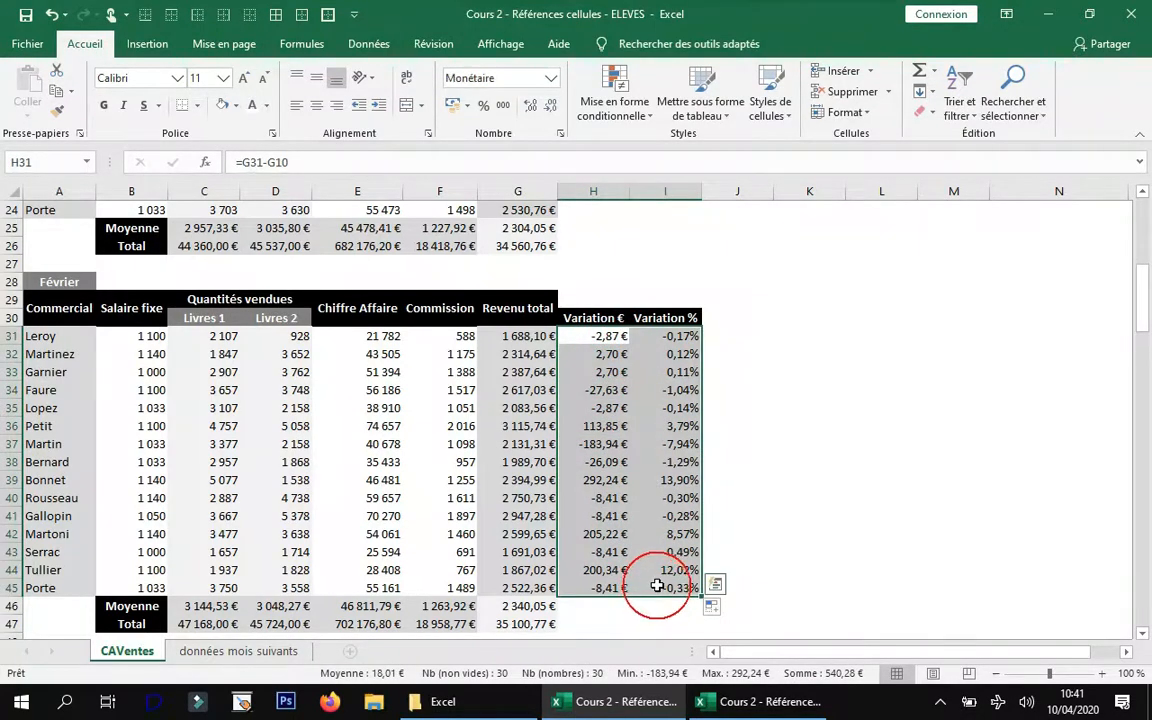
pyautogui.click(644, 115)
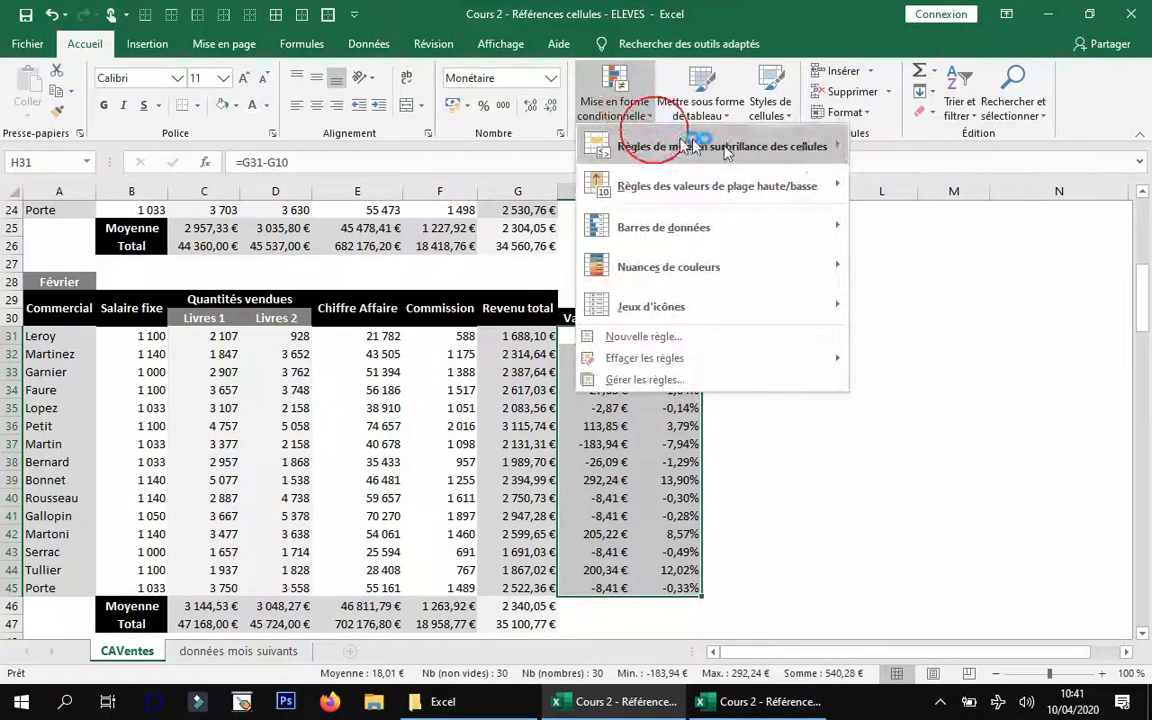
pyautogui.click(841, 152)
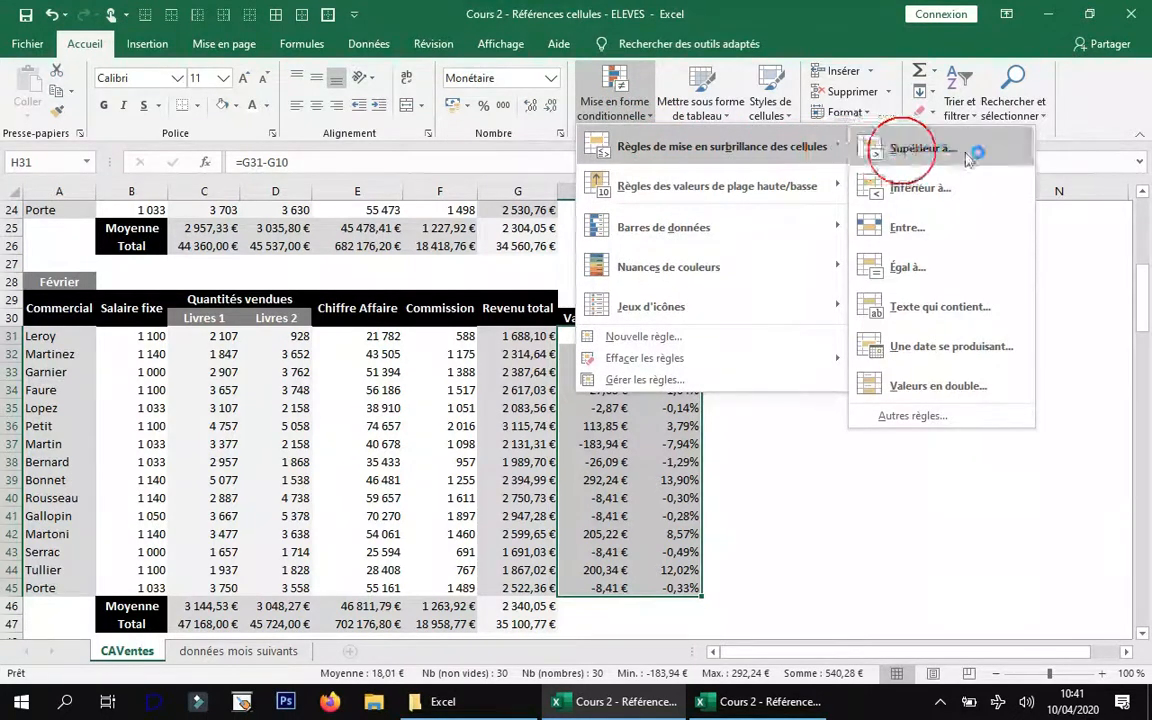
pyautogui.click(970, 192)
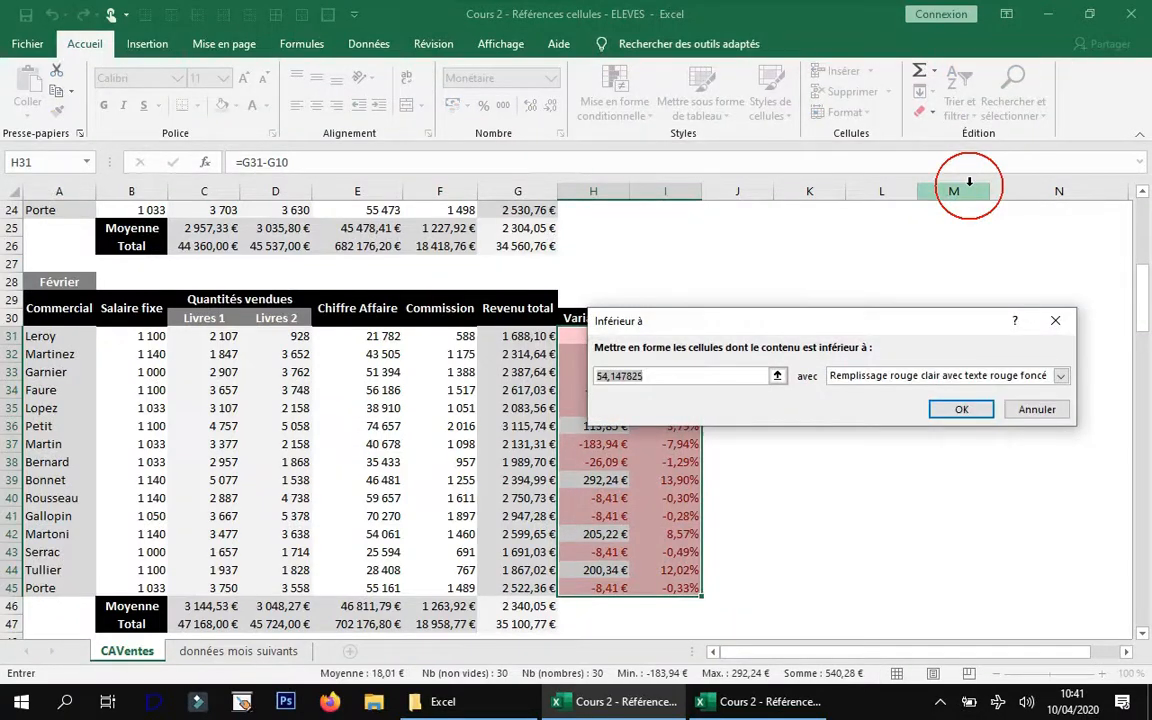
pyautogui.write('0')
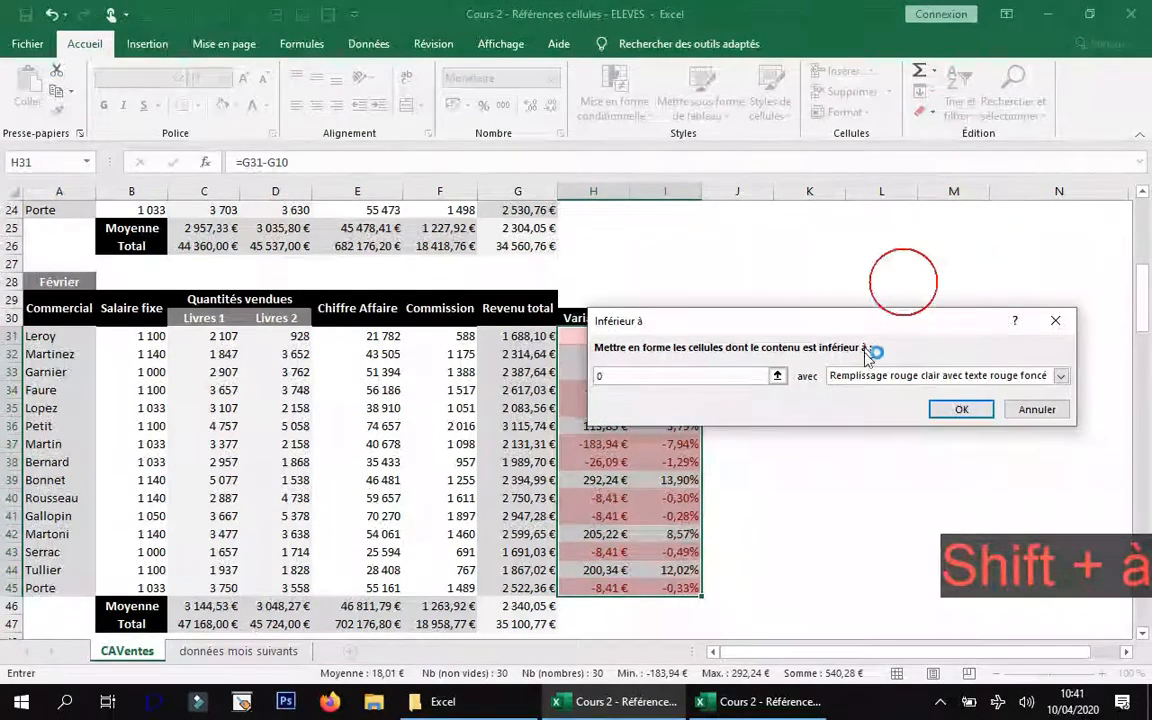
pyautogui.click(1060, 376)
pyautogui.click(950, 440)
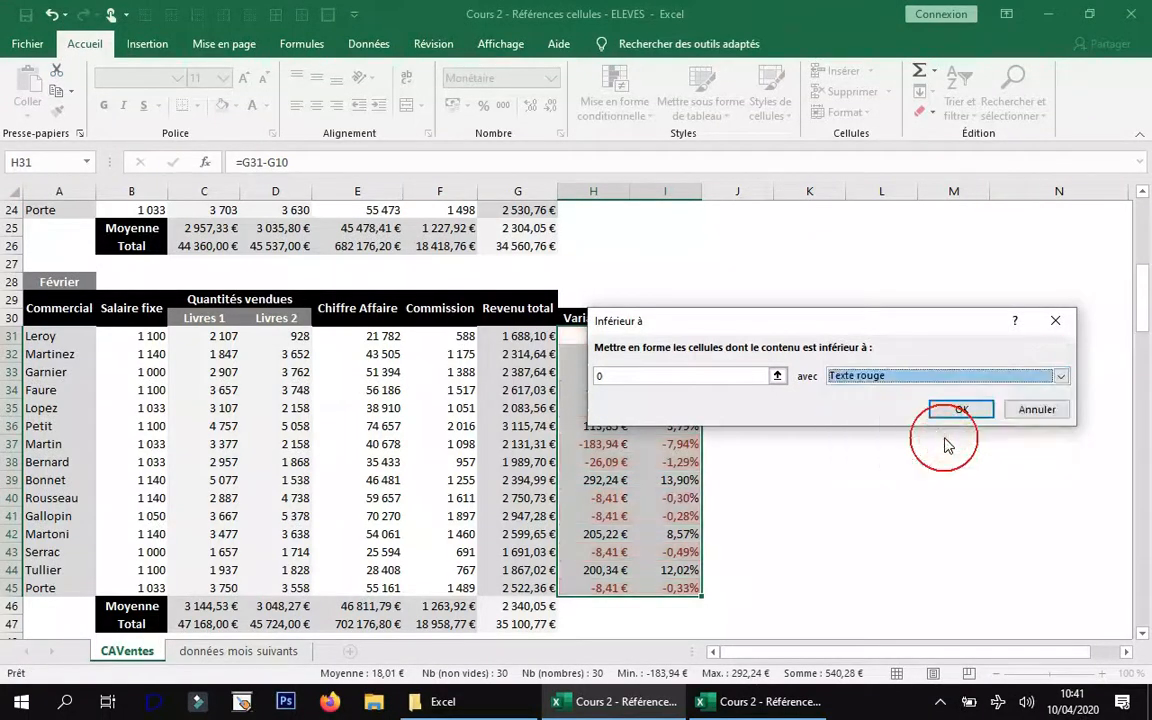
pyautogui.click(959, 408)
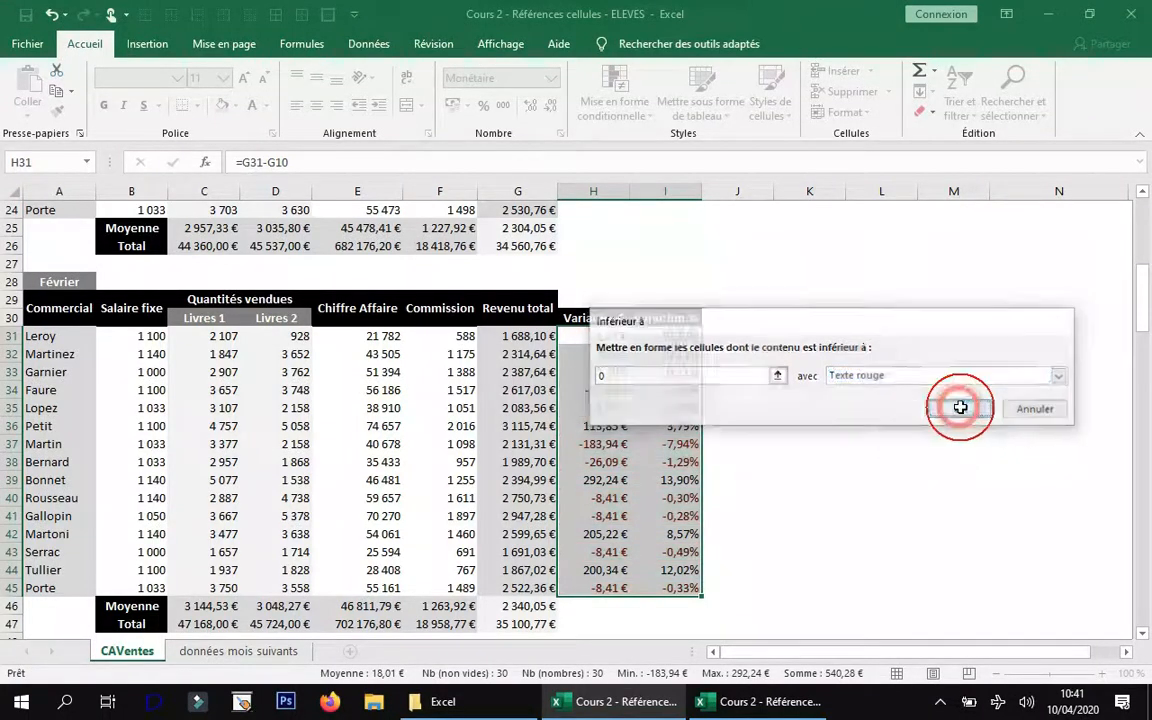
pyautogui.click(517, 377)
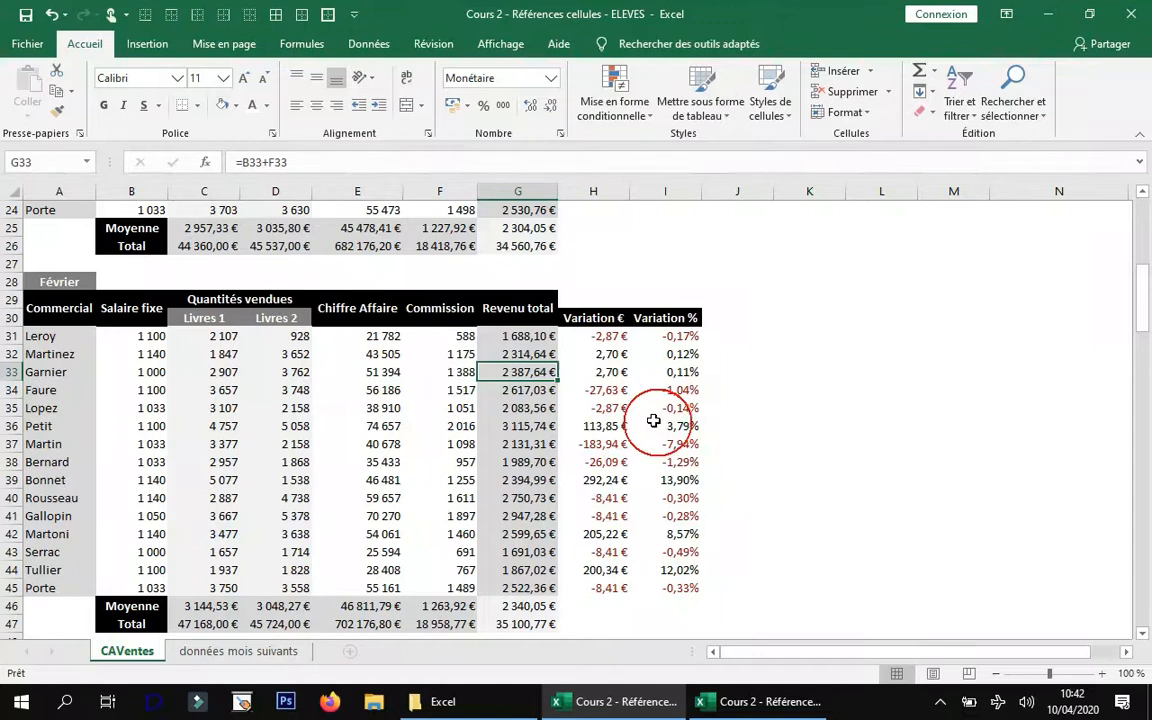
# - Copy the complete Février table with its variation columns, A28:I47, and paste it below starting at A49
pyautogui.scroll(-1, 666, 426)
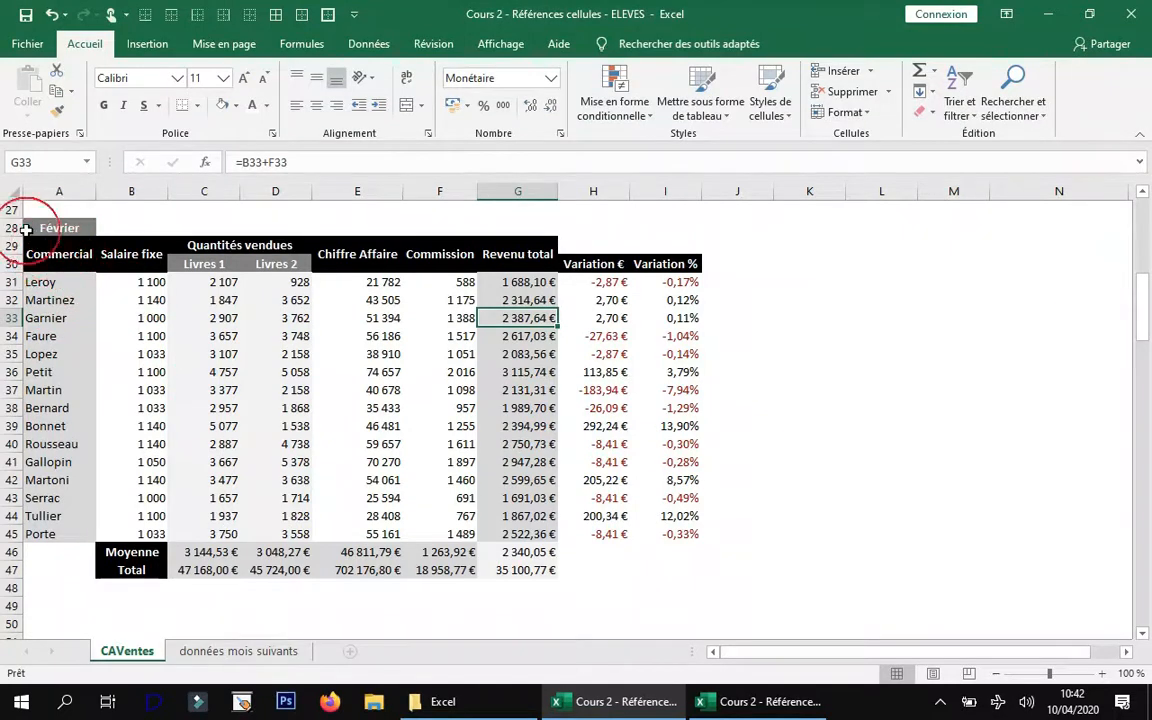
pyautogui.moveTo(38, 225); pyautogui.dragTo(643, 566)
pyautogui.hotkey('ctrl', 'c')
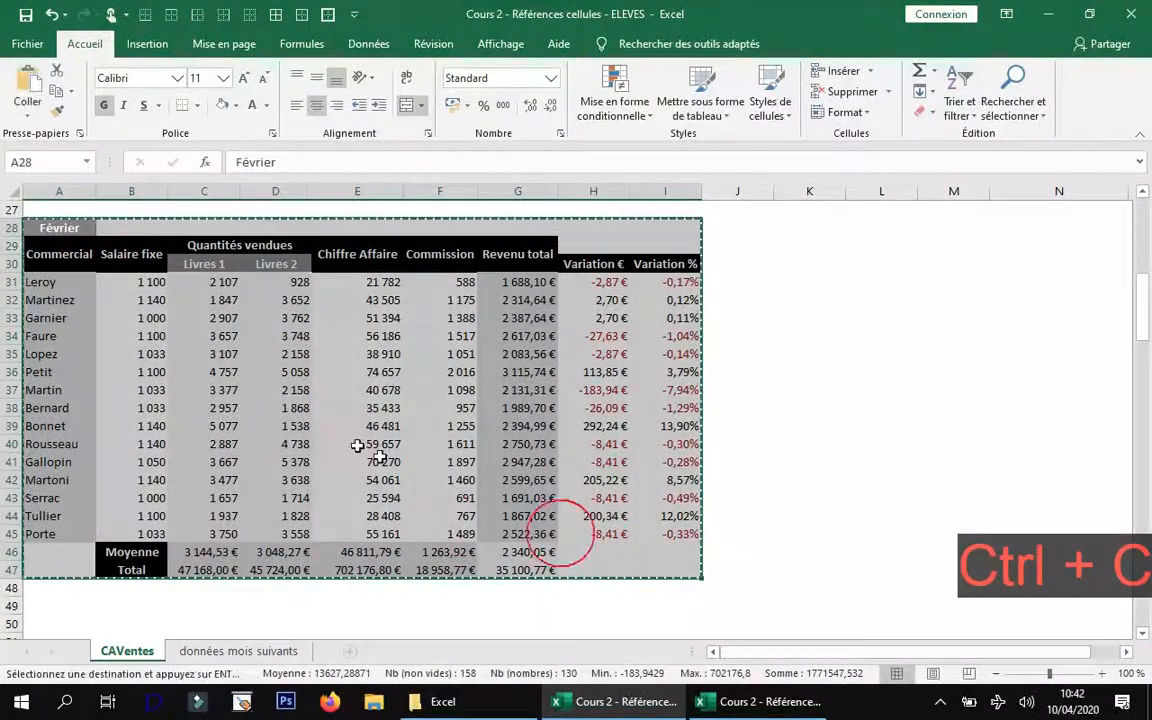
pyautogui.scroll(1, 21, 257)
pyautogui.scroll(-1, 128, 391)
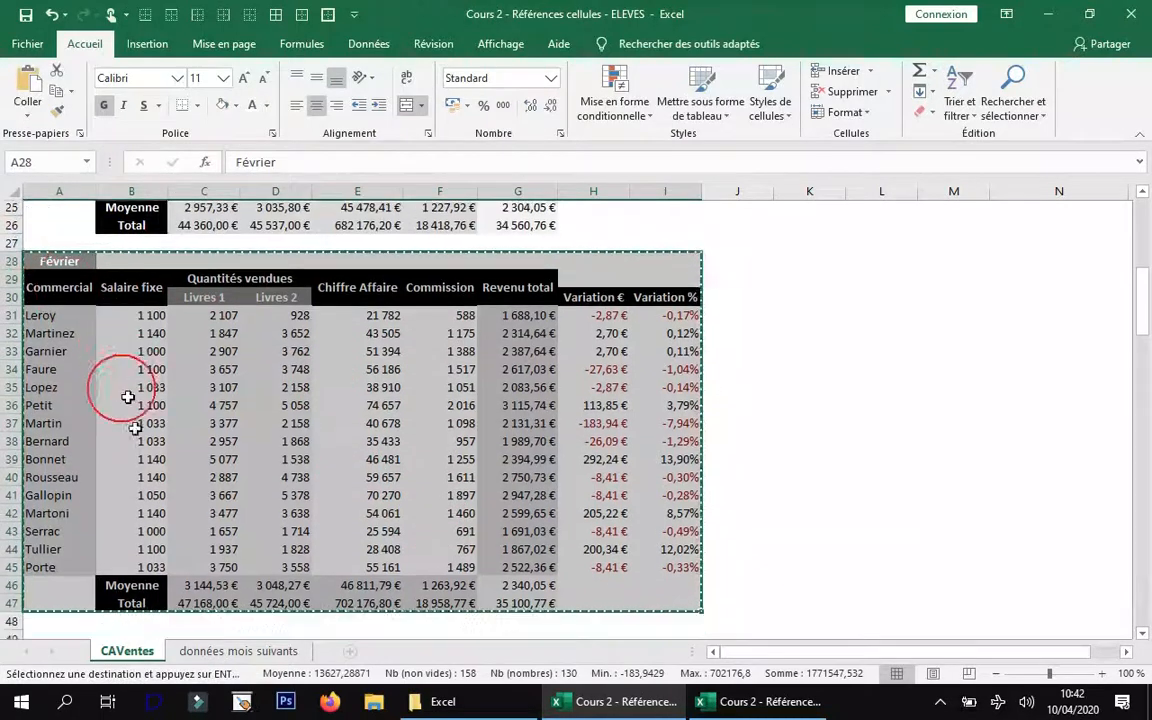
pyautogui.click(40, 607)
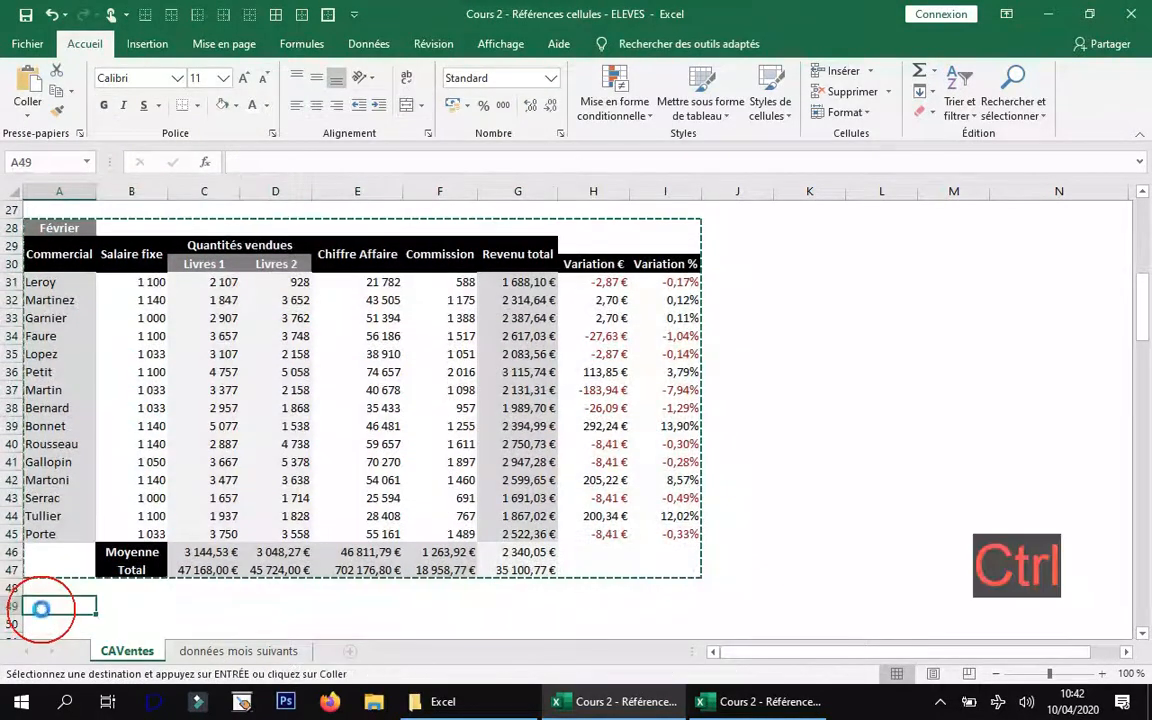
pyautogui.hotkey('ctrl', 'v')
pyautogui.scroll(-3, 447, 390)
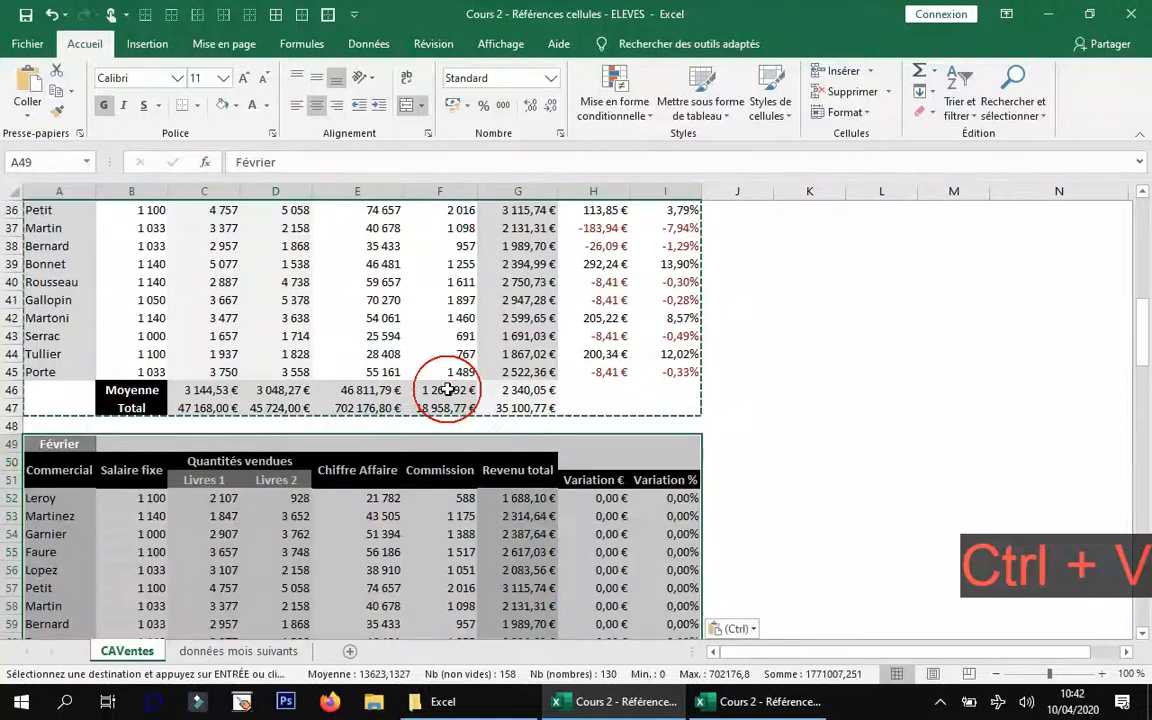
pyautogui.scroll(-2, 447, 390)
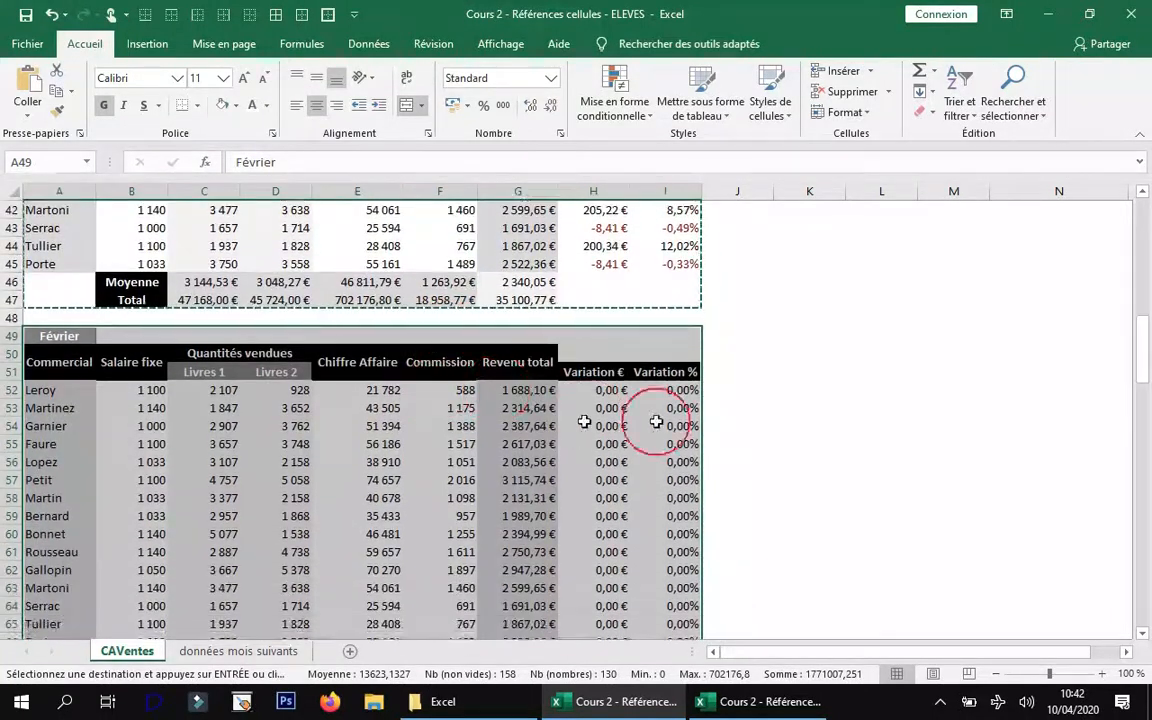
# - Copy the Mars quantities C3:D17 from the données mois suivants sheet and paste only their values into CAVentes at C52
pyautogui.click(212, 390)
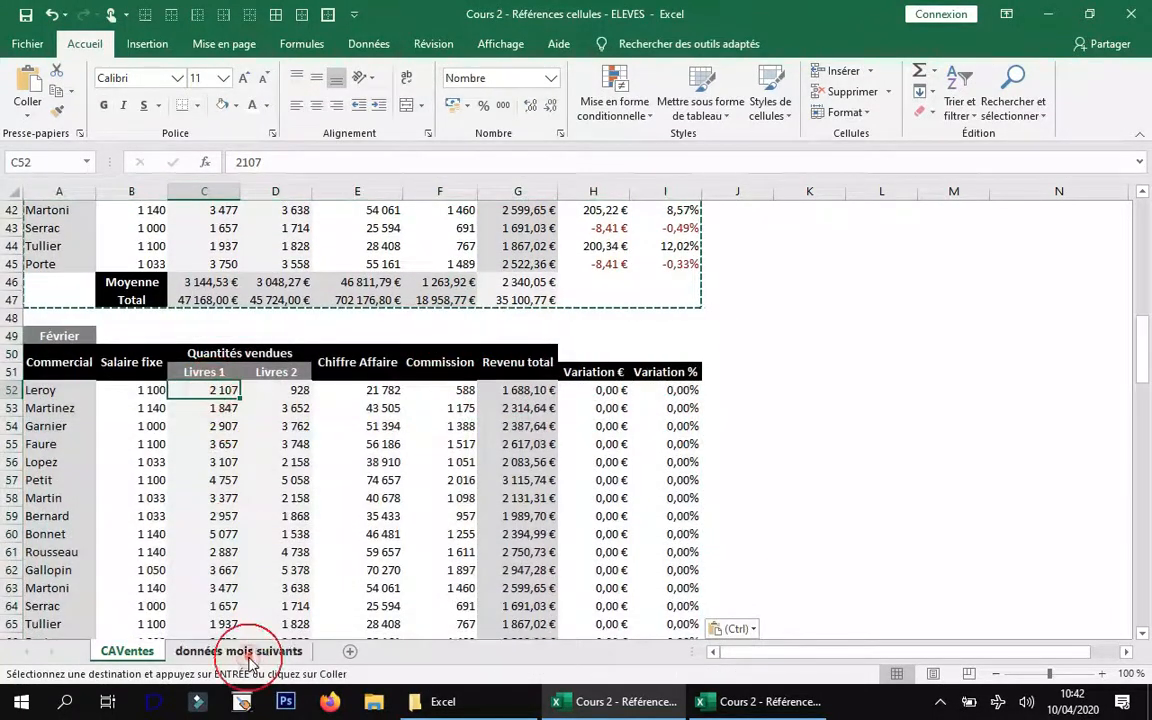
pyautogui.click(238, 651)
pyautogui.moveTo(205, 247); pyautogui.dragTo(285, 489)
pyautogui.hotkey('ctrl', 'c')
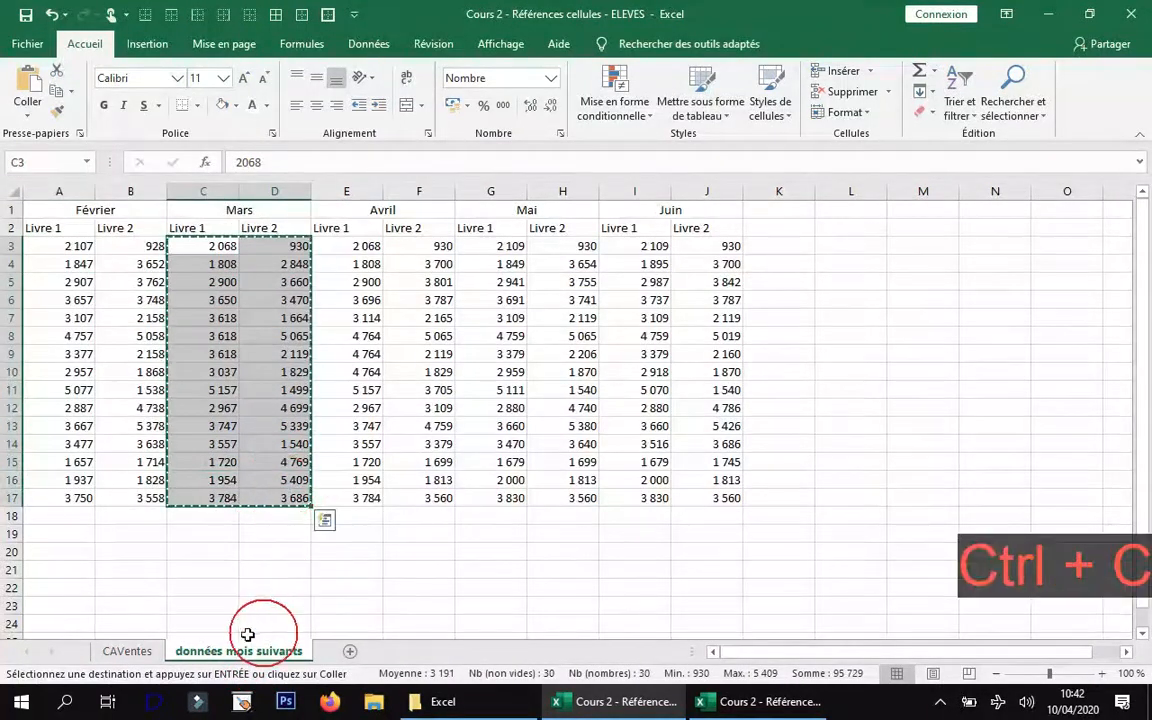
pyautogui.click(140, 651)
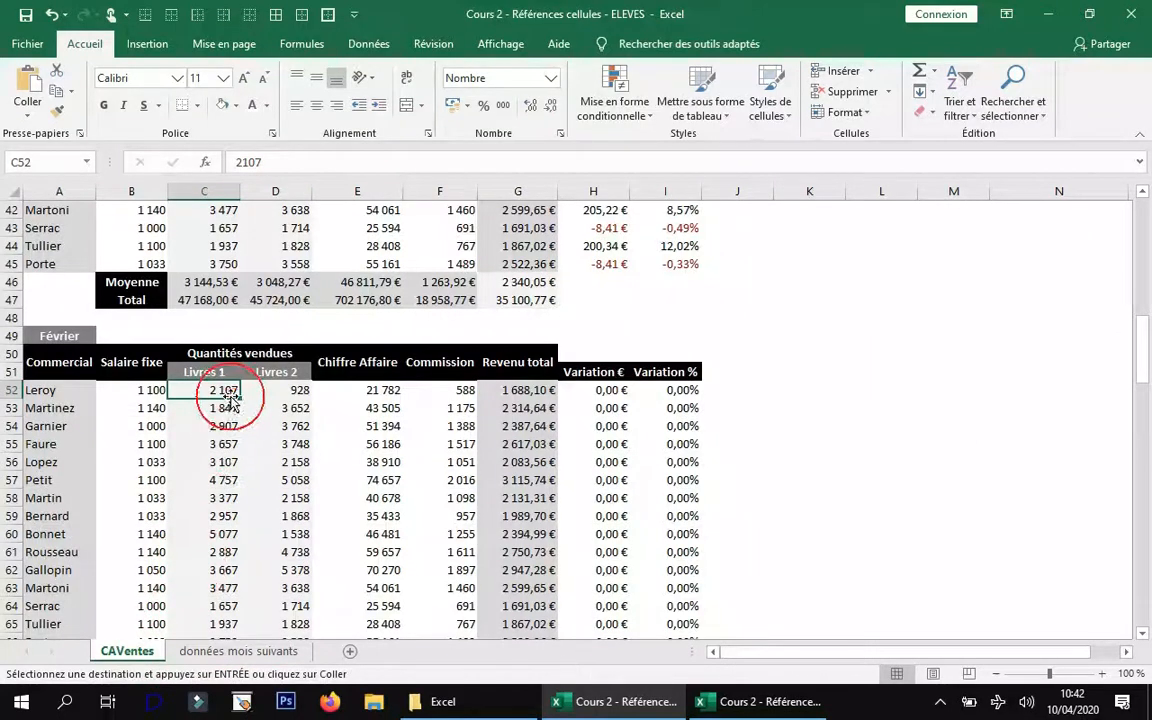
pyautogui.click(27, 114)
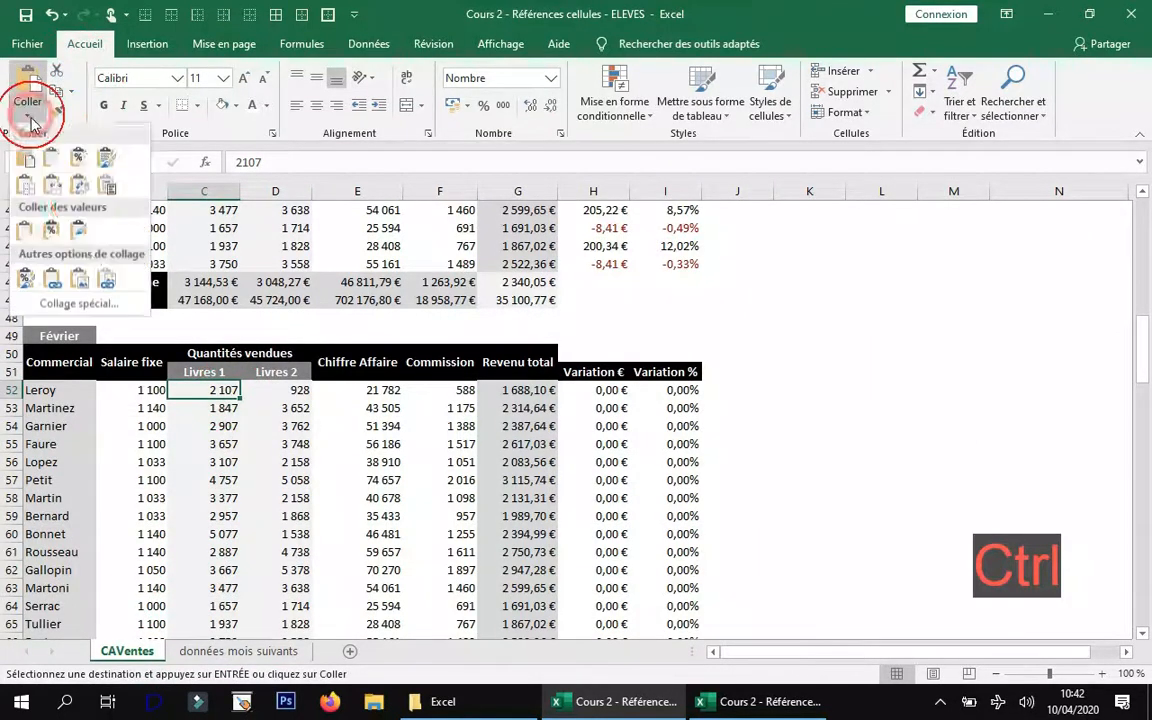
pyautogui.click(84, 304)
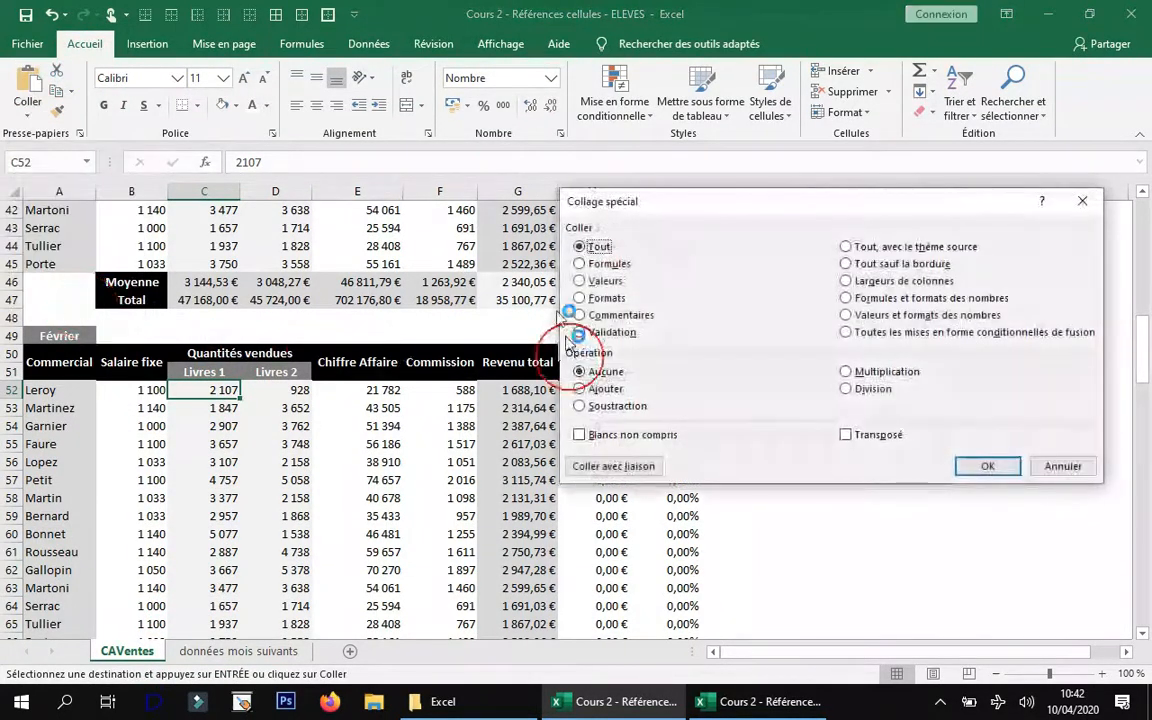
pyautogui.click(590, 281)
pyautogui.click(980, 467)
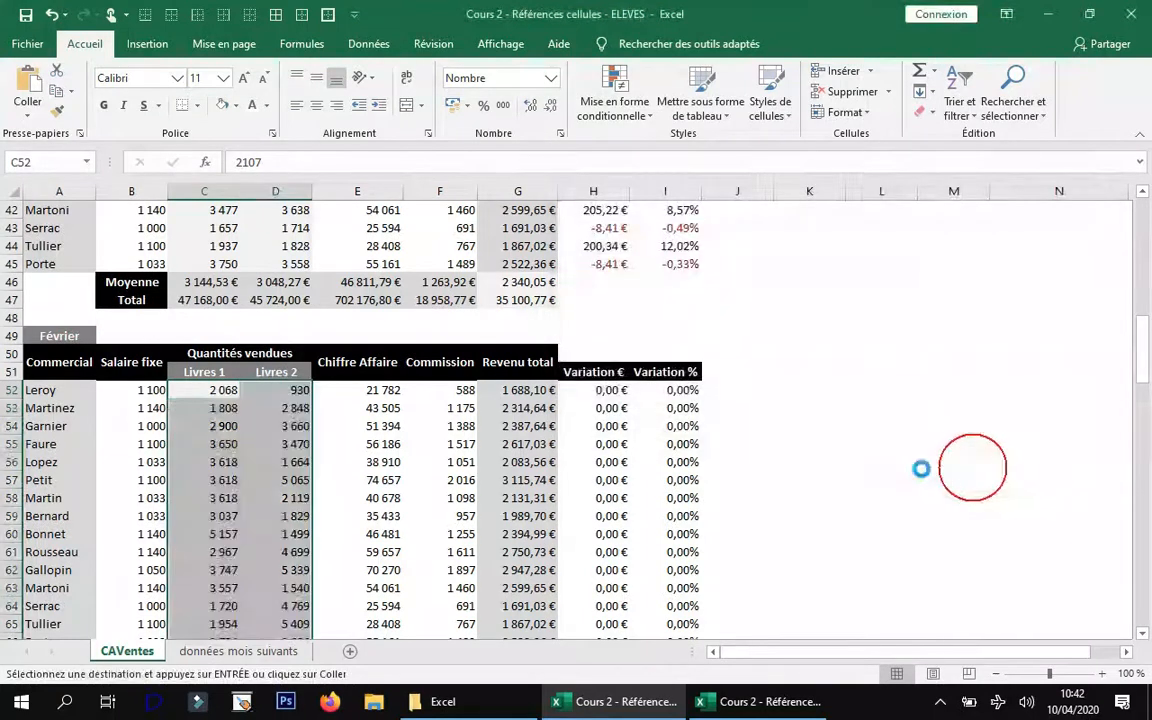
pyautogui.scroll(-2, 790, 292)
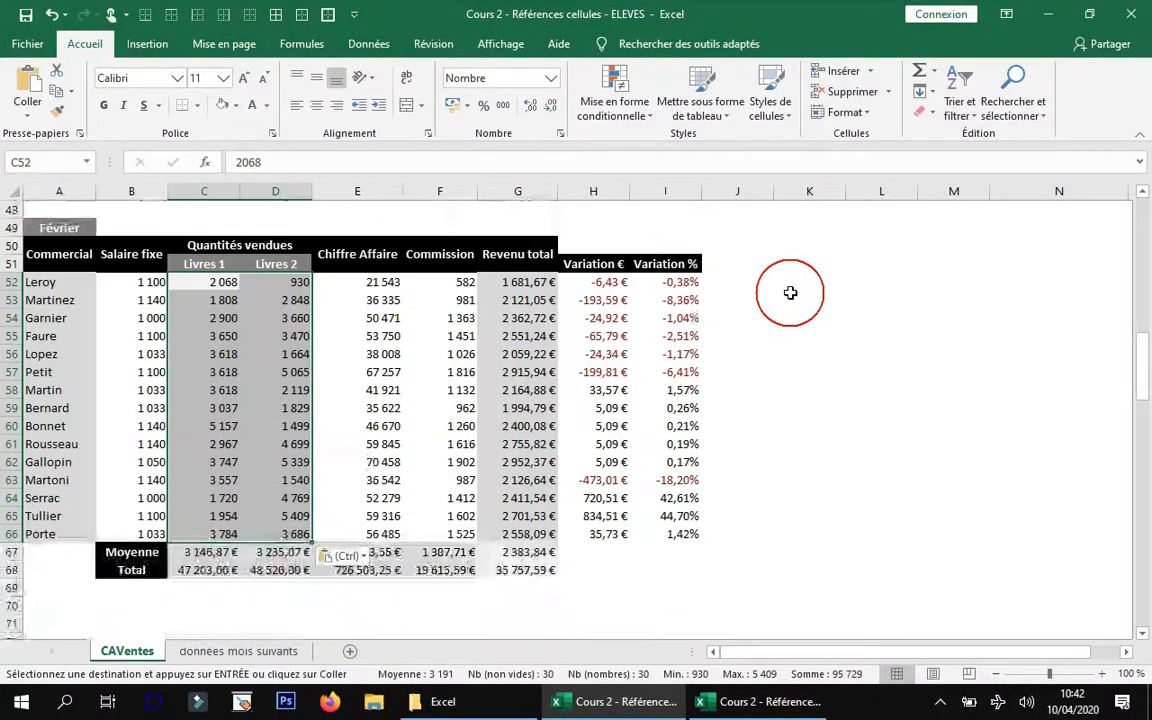
# - Change the month title in A49 to Mars
pyautogui.click(42, 228)
pyautogui.write('Mar')
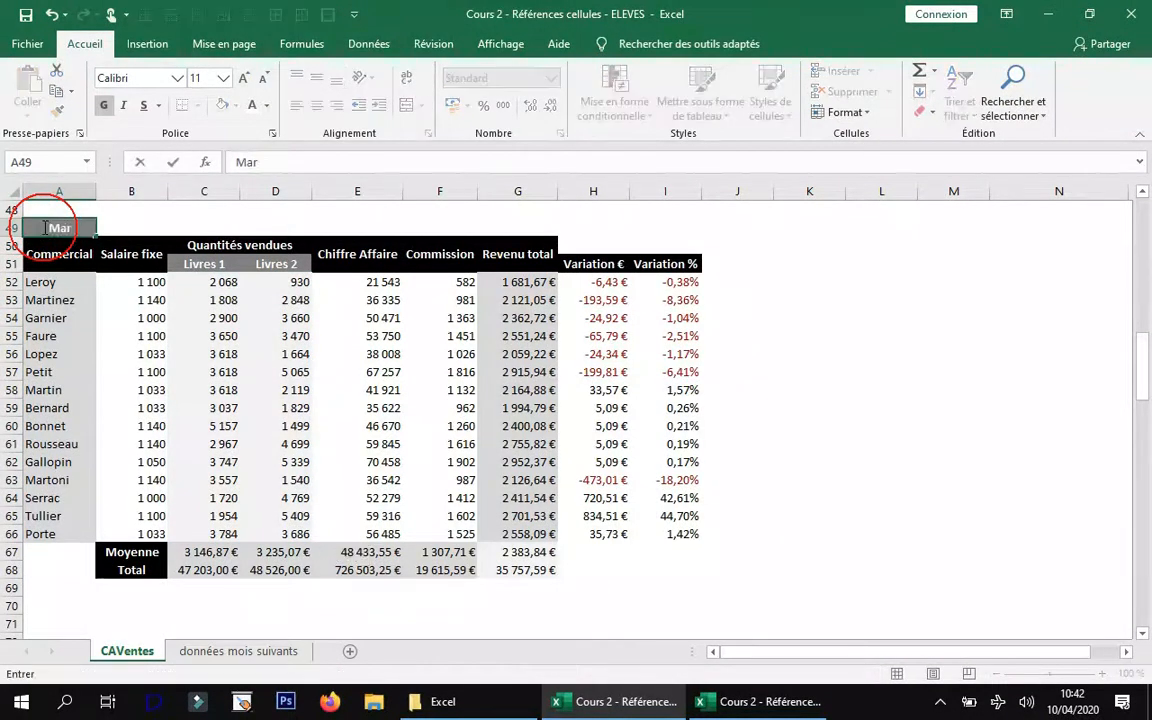
pyautogui.press('Return')
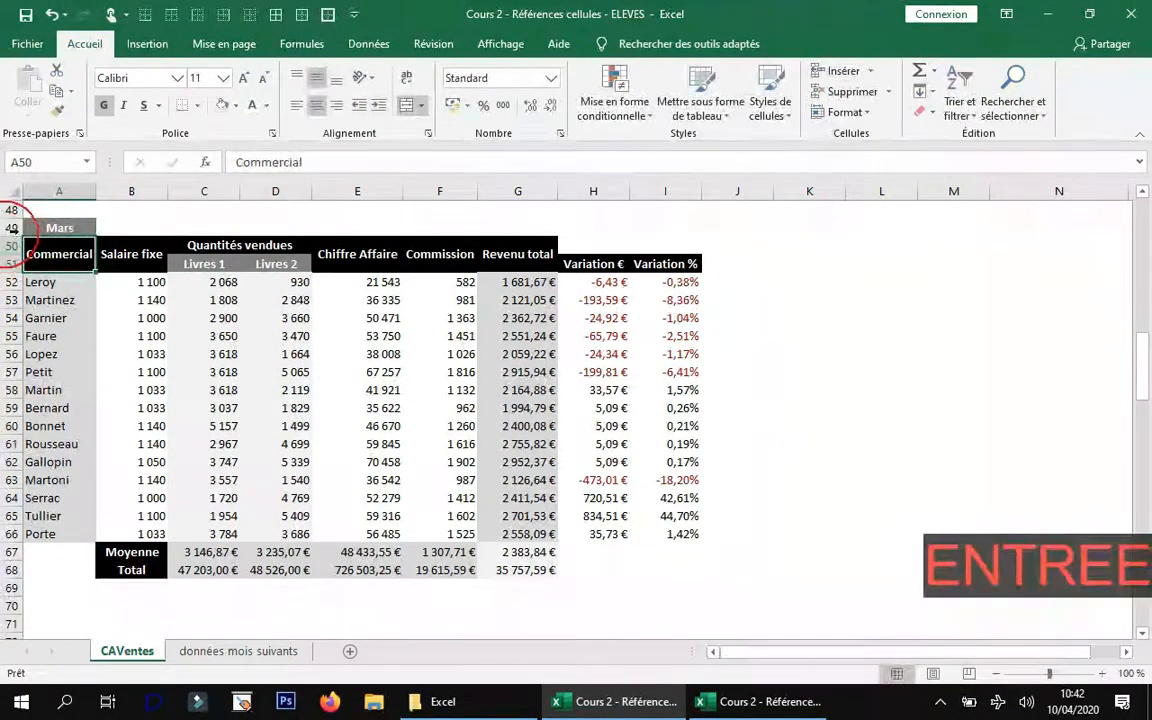
# - Copy the whole Mars table, A49:I68, and paste it below starting at A70
pyautogui.click(45, 228)
pyautogui.moveTo(100, 251); pyautogui.dragTo(650, 572)
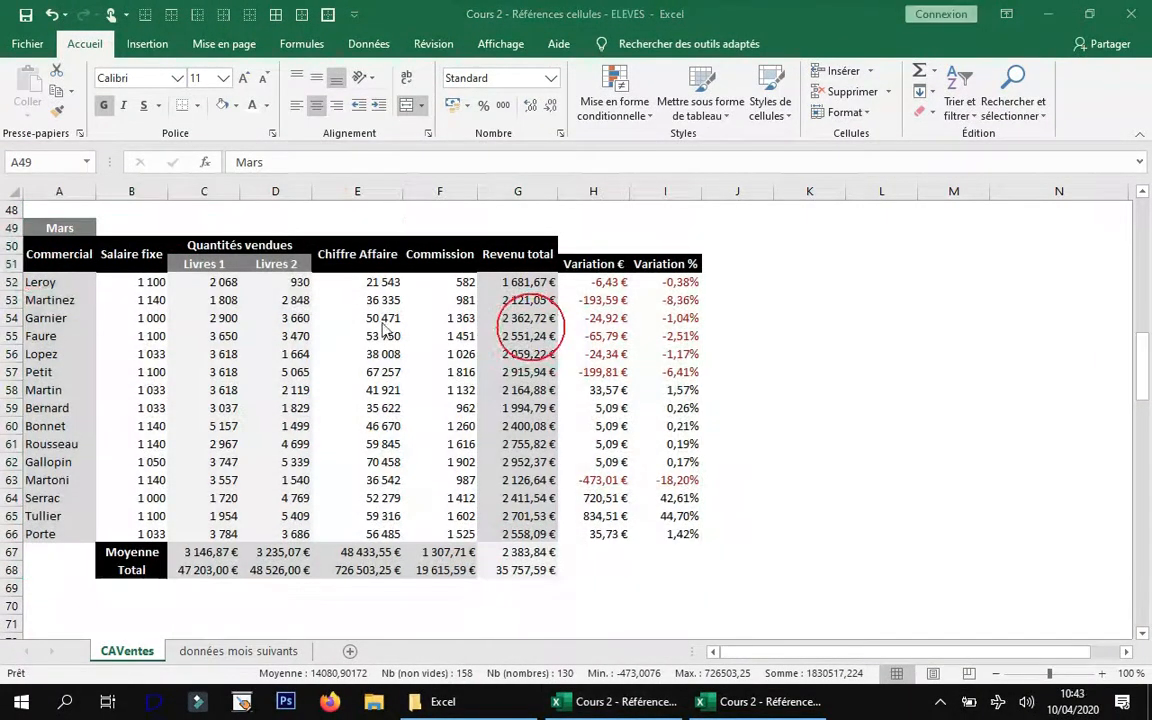
pyautogui.click(55, 265)
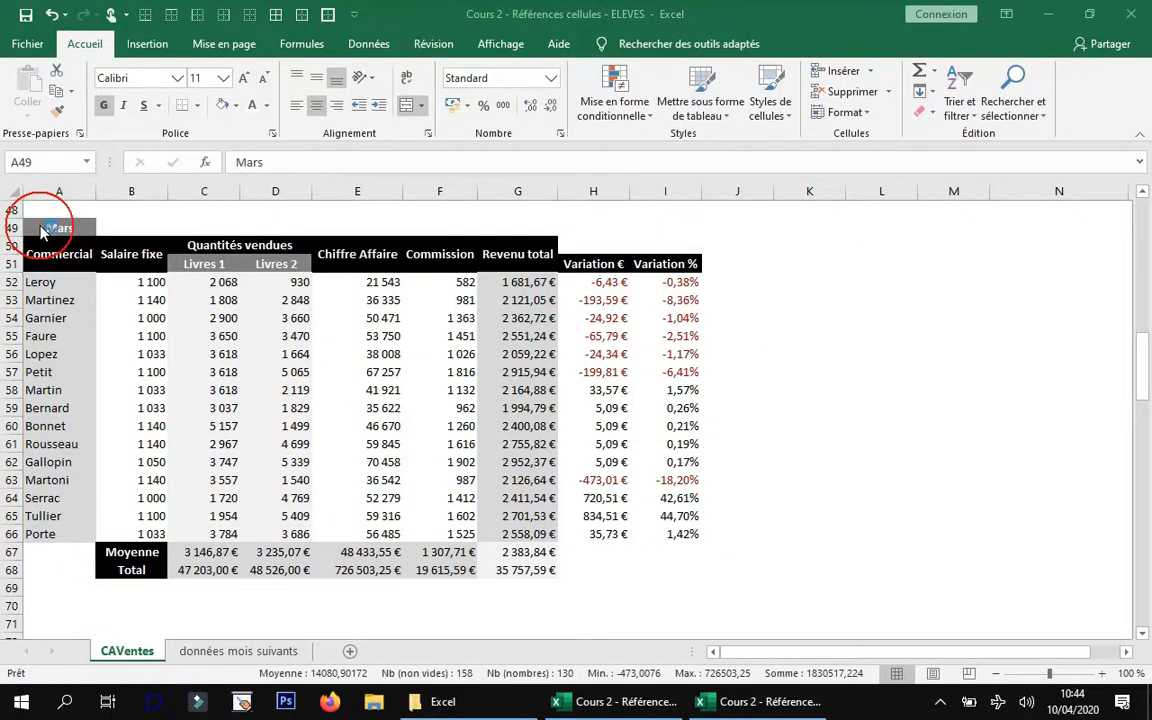
pyautogui.click(39, 226)
pyautogui.click(60, 109)
pyautogui.click(57, 92)
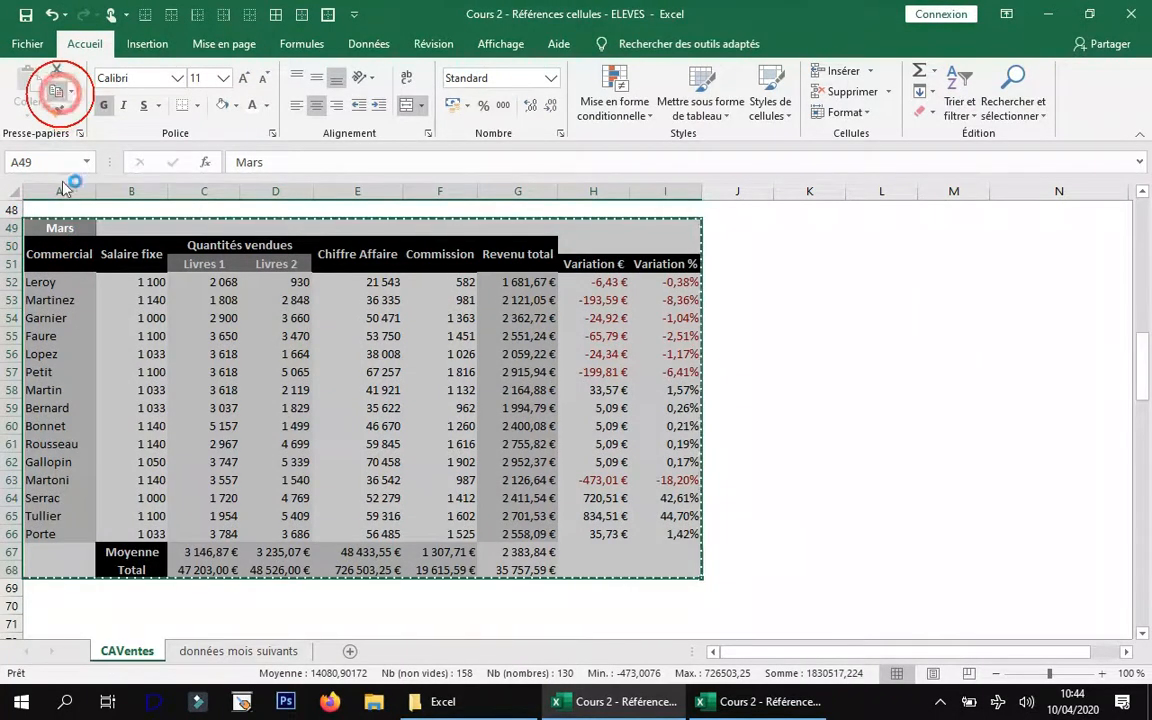
pyautogui.click(40, 605)
pyautogui.click(32, 80)
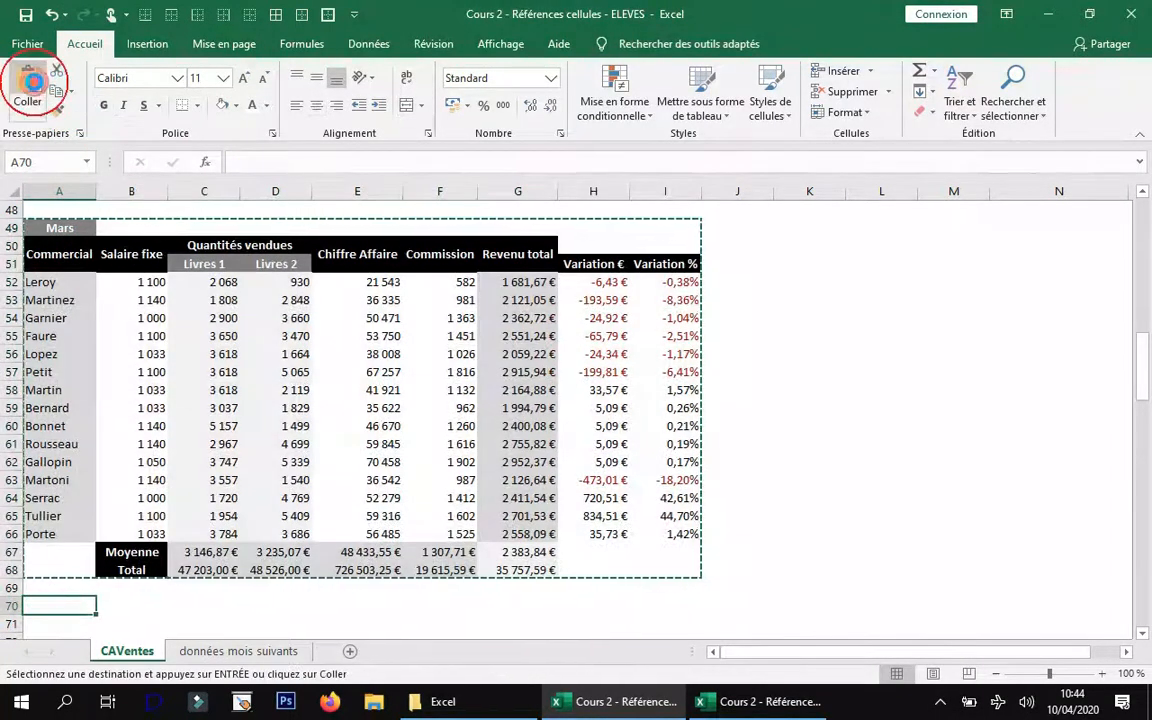
pyautogui.scroll(-4, 369, 389)
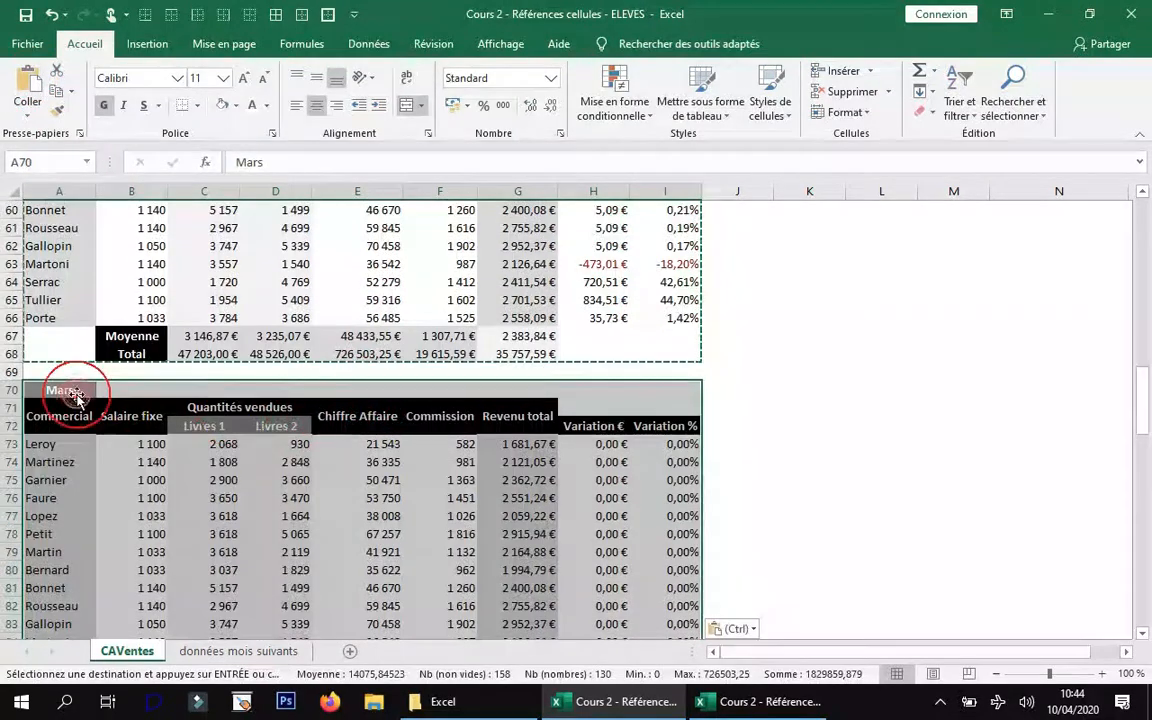
# - Change the month title in A70 to Avril
pyautogui.click(72, 390)
pyautogui.write('Avril')
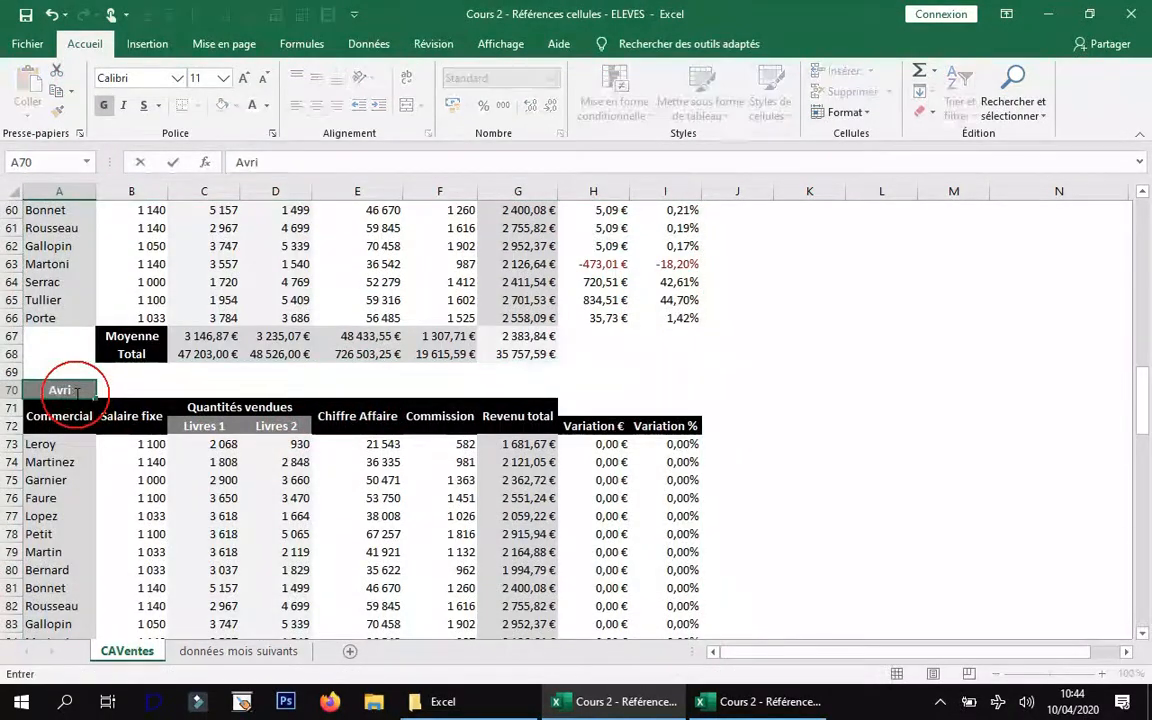
pyautogui.scroll(-1, 348, 575)
pyautogui.scroll(-1, 348, 575)
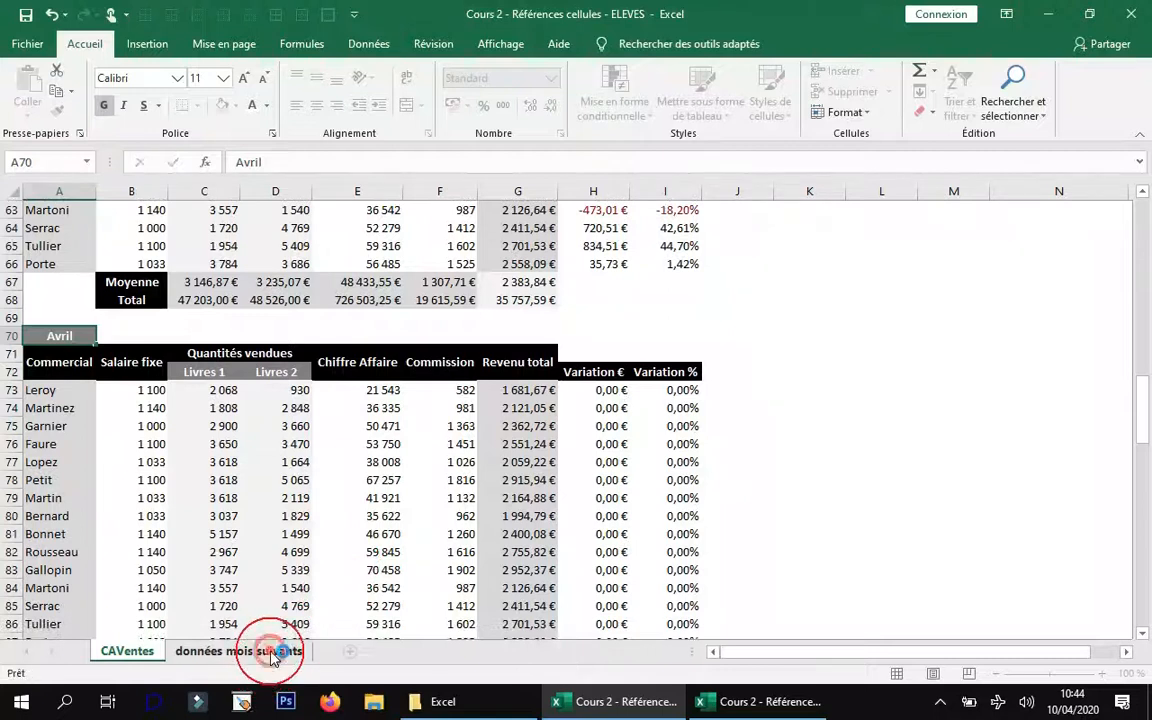
# - Copy the Avril quantities E3:F17 from the données mois suivants sheet and paste only their values into CAVentes at C73
pyautogui.click(257, 652)
pyautogui.moveTo(360, 248); pyautogui.dragTo(413, 497)
pyautogui.hotkey('ctrl', 'c')
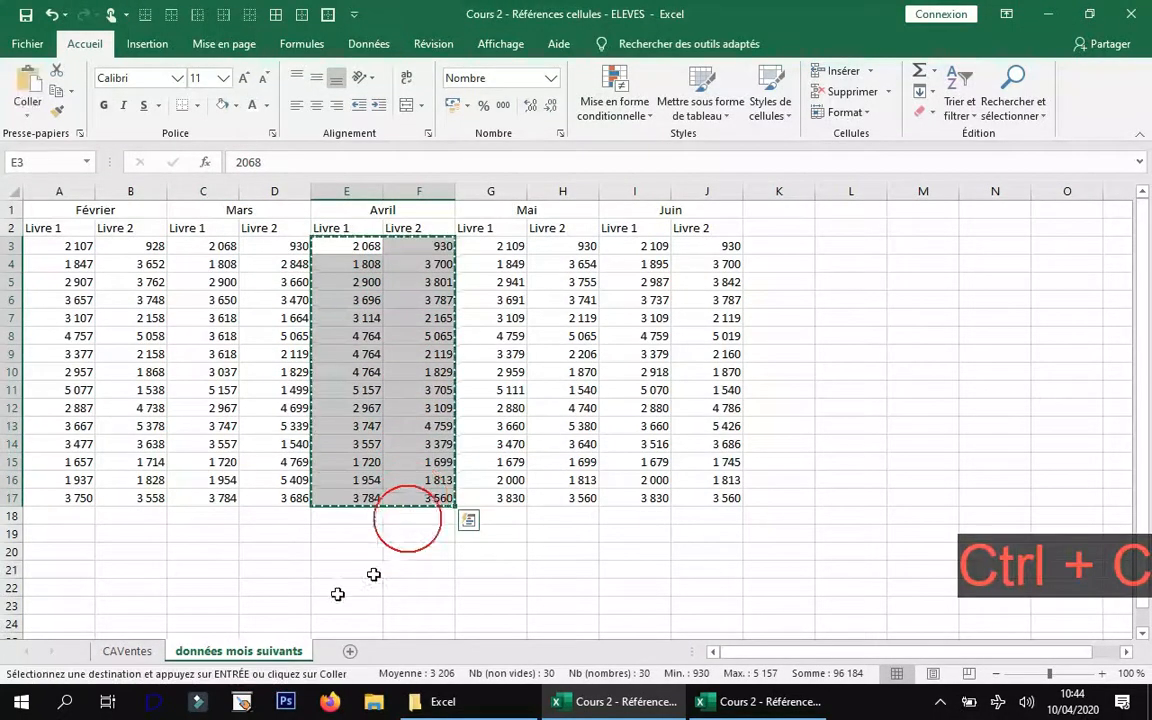
pyautogui.click(150, 652)
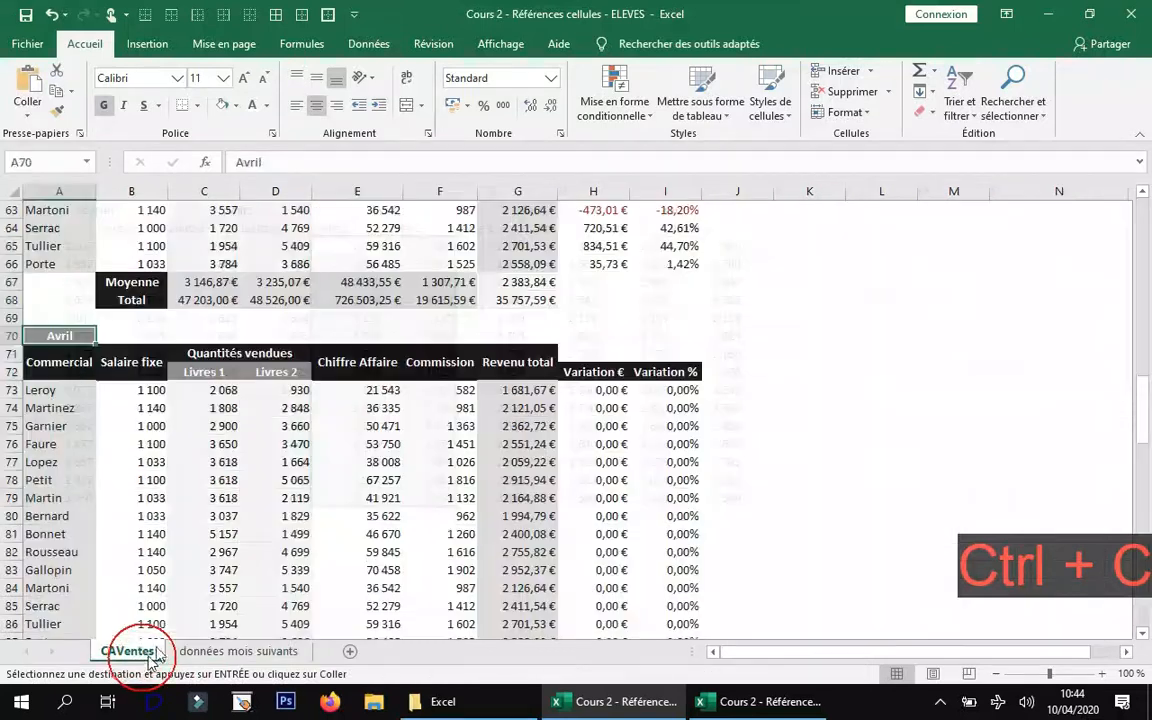
pyautogui.click(200, 389)
pyautogui.click(35, 108)
pyautogui.click(93, 301)
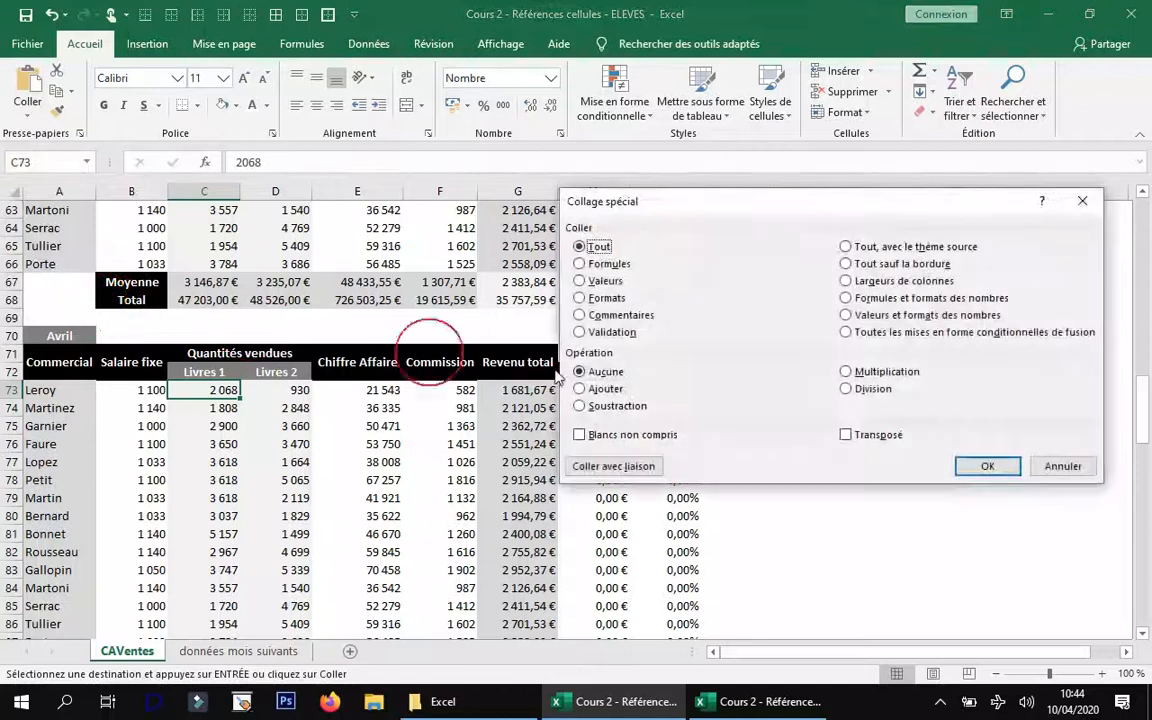
pyautogui.click(581, 281)
pyautogui.click(990, 468)
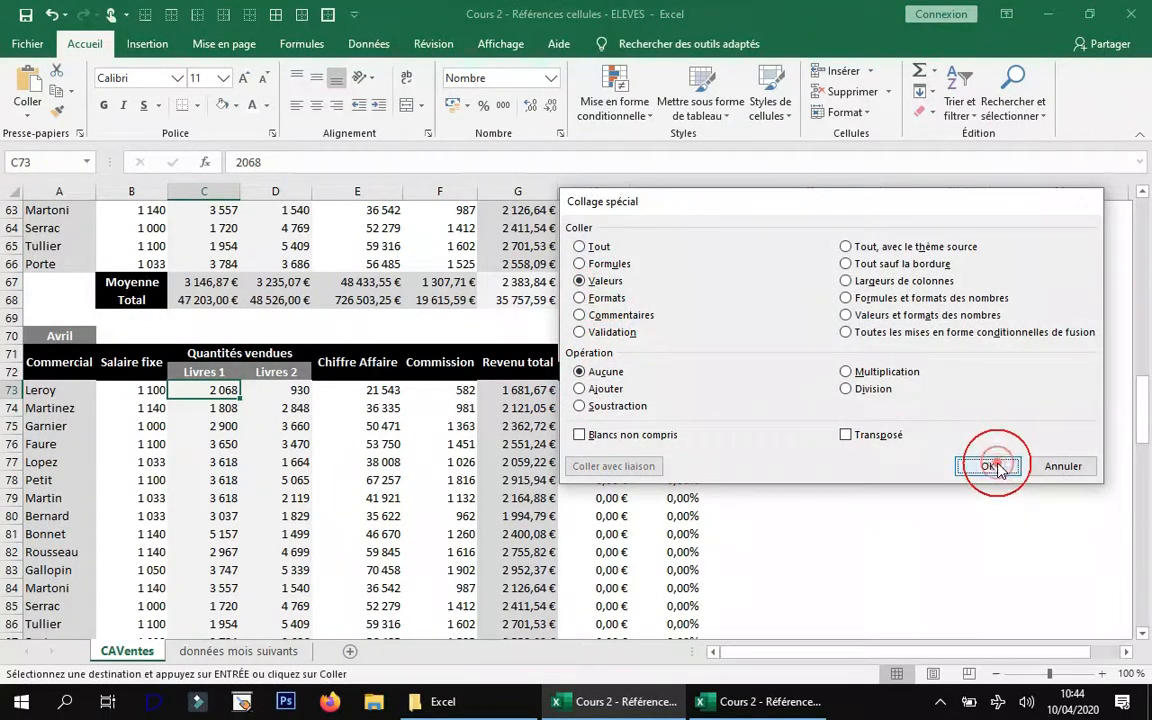
pyautogui.scroll(-2, 615, 374)
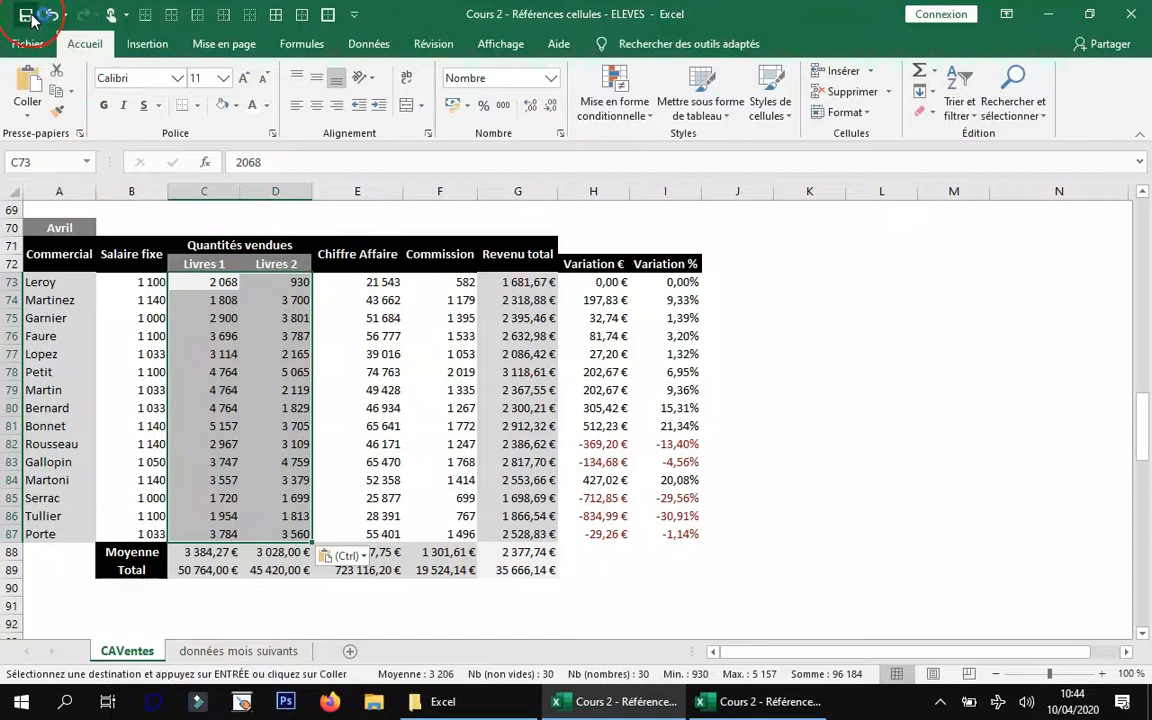
pyautogui.moveTo(507, 708)
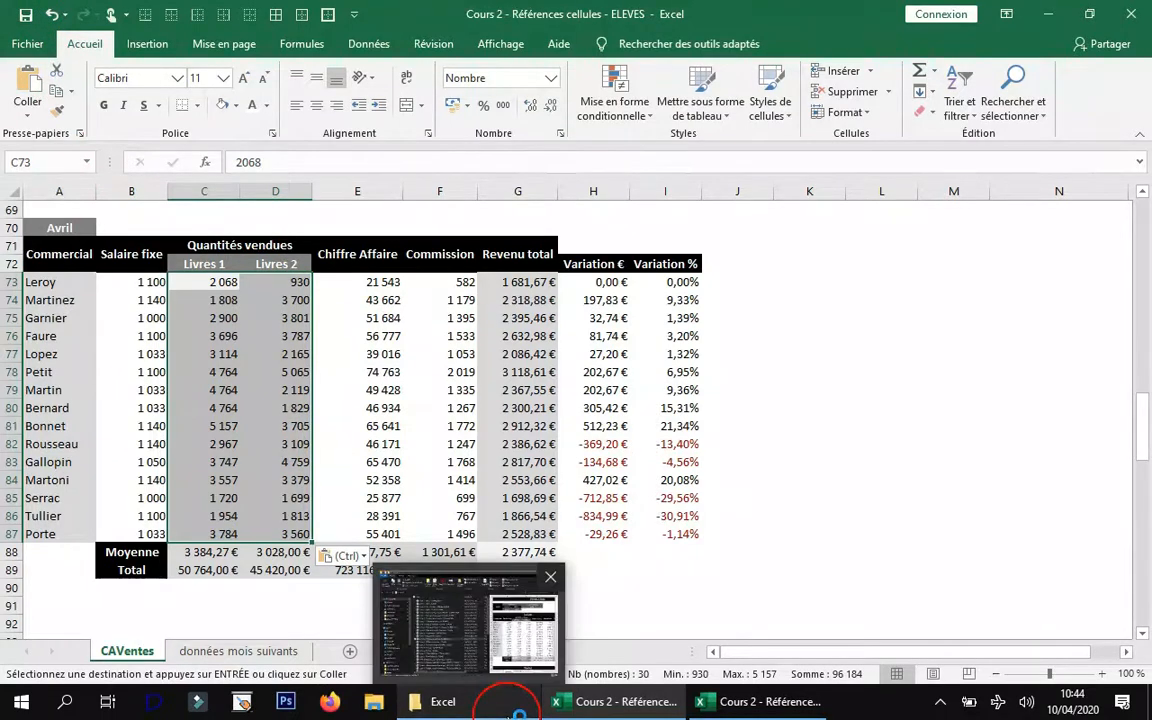